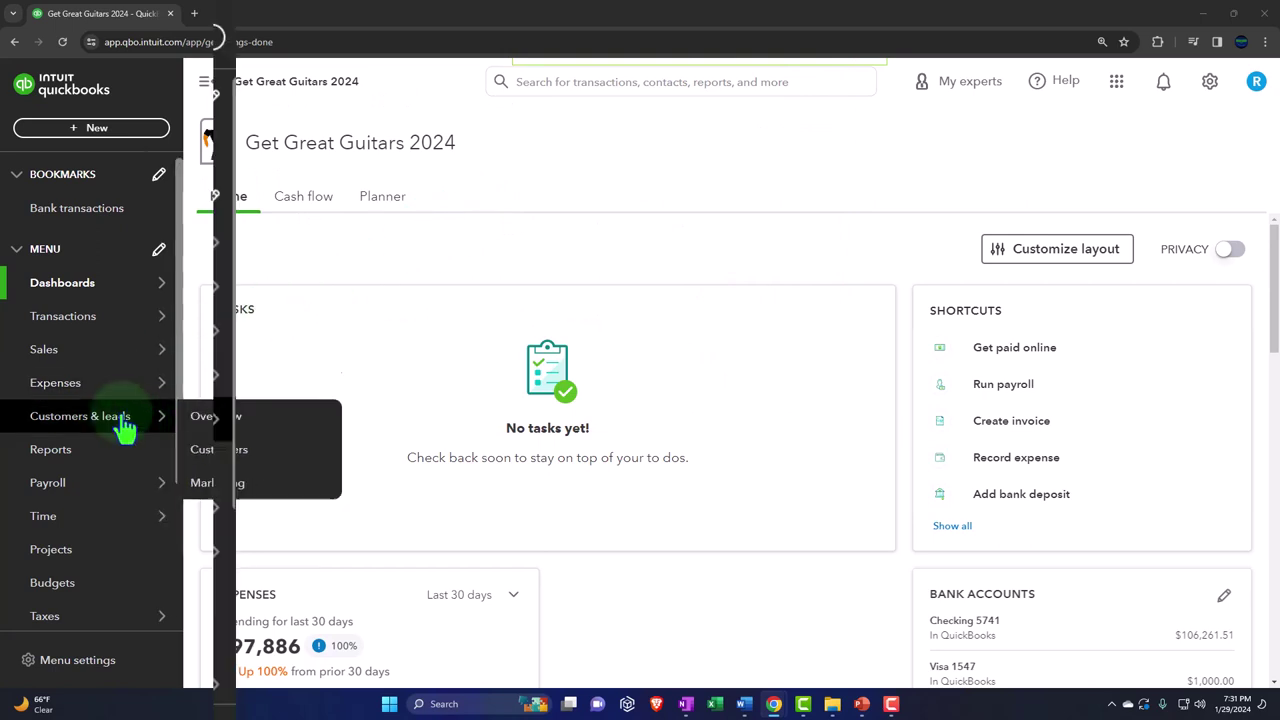
Open the favorite Balance Sheet, Profit and Loss, and Trial Balance reports, each in its own browser tab
{"action": "left_click", "coordinate": [60, 450]}
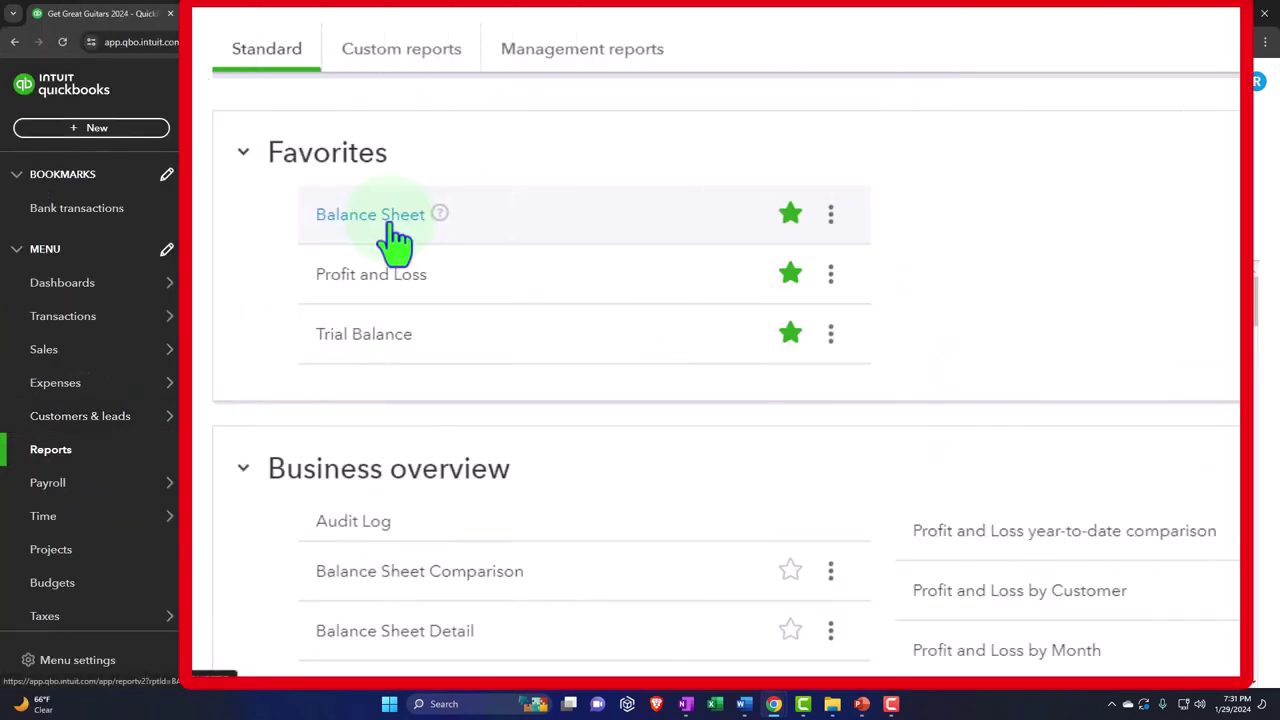
{"action": "right_click", "coordinate": [395, 226]}
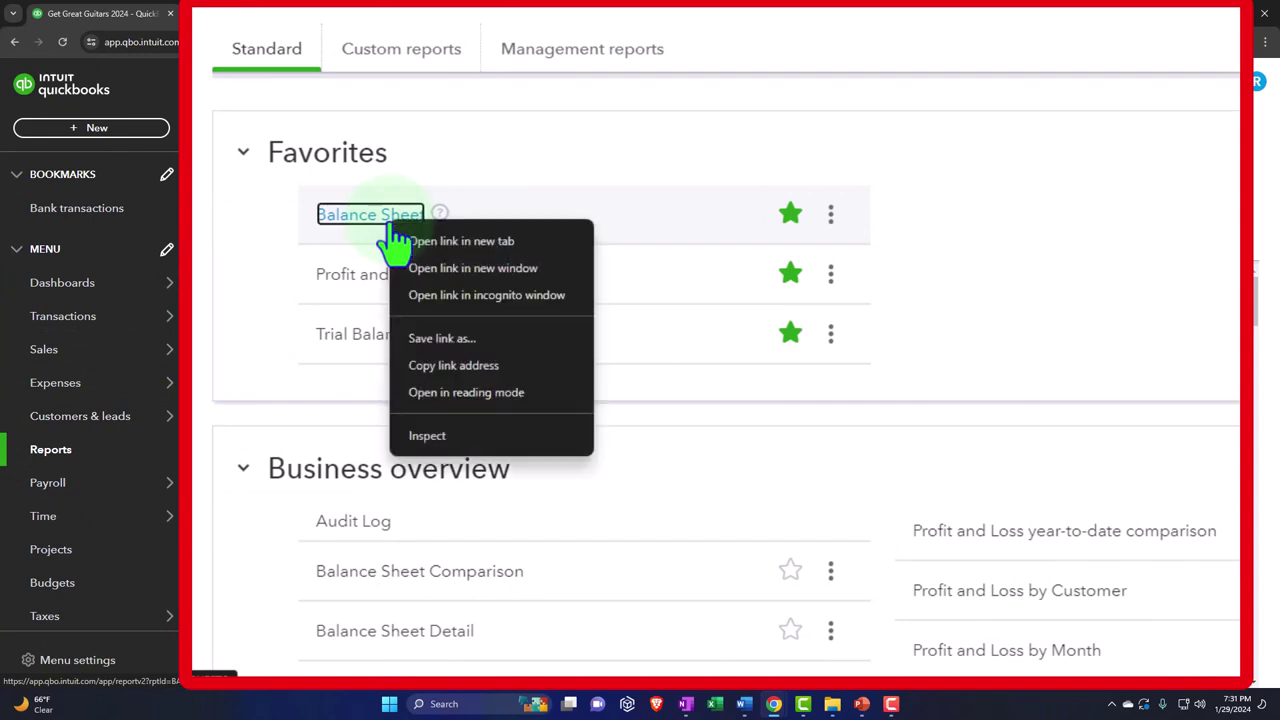
{"action": "left_click", "coordinate": [494, 239]}
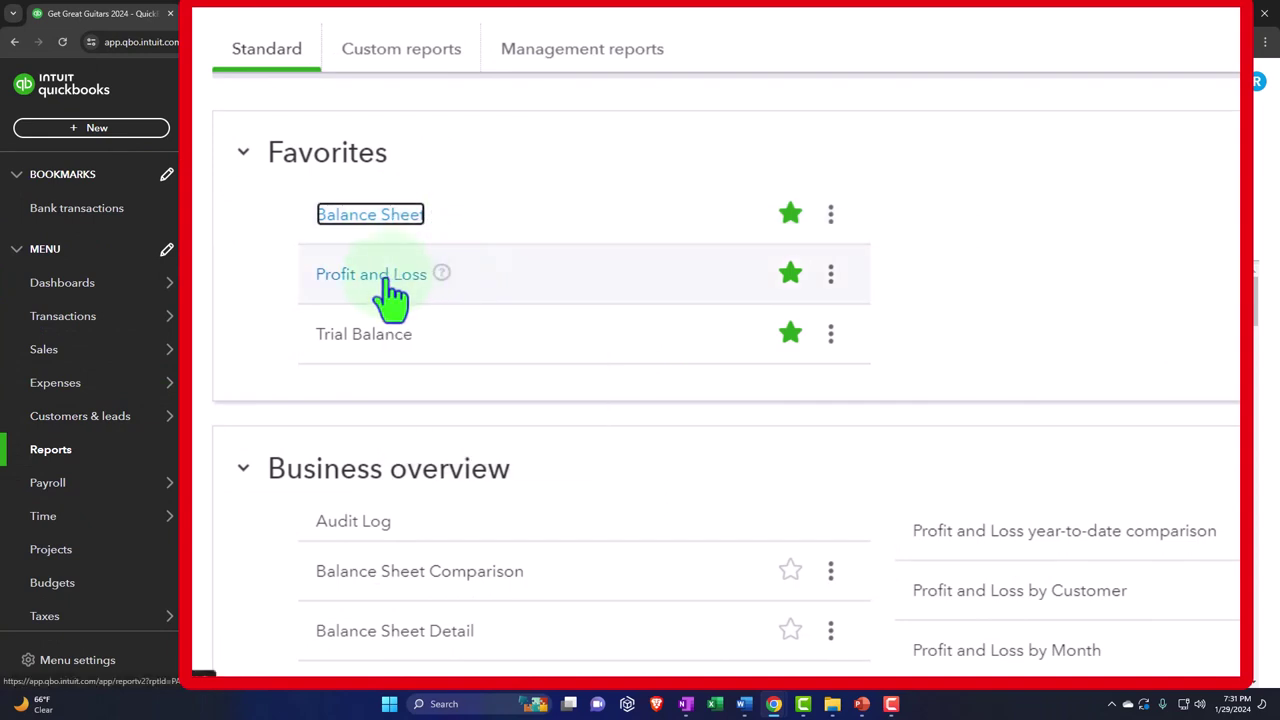
{"action": "right_click", "coordinate": [390, 288]}
{"action": "left_click", "coordinate": [507, 296]}
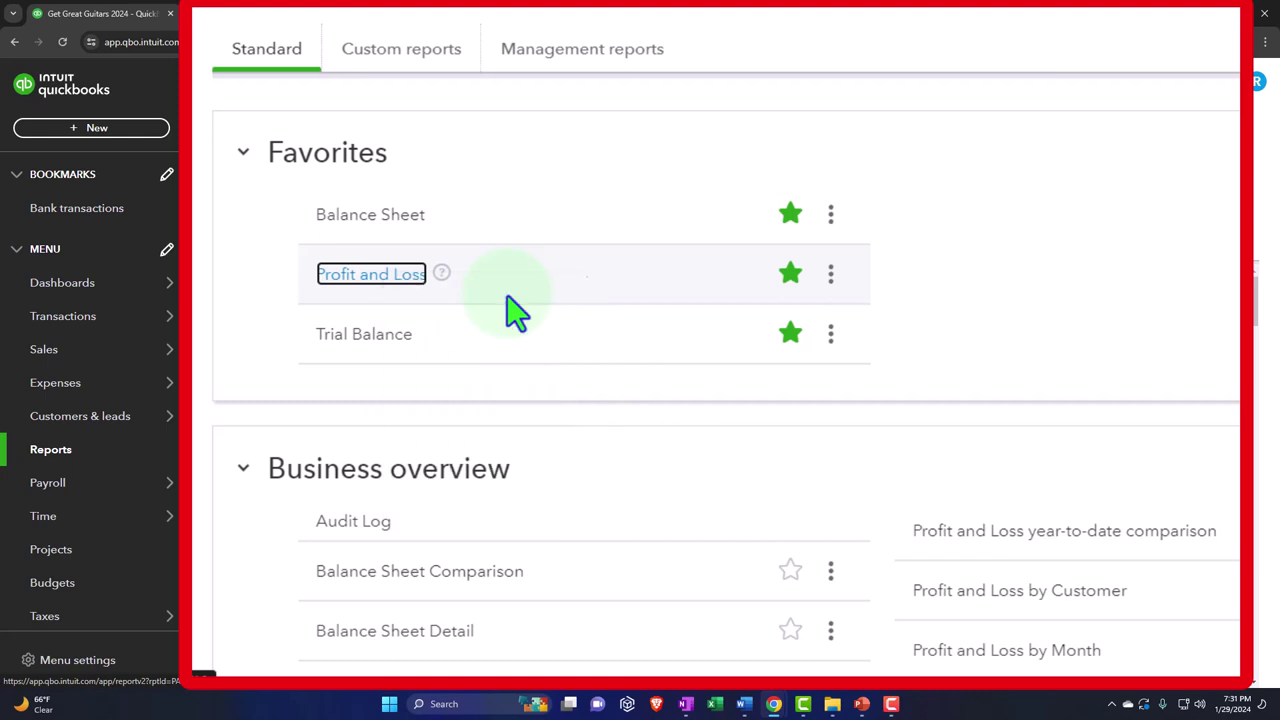
{"action": "right_click", "coordinate": [393, 341]}
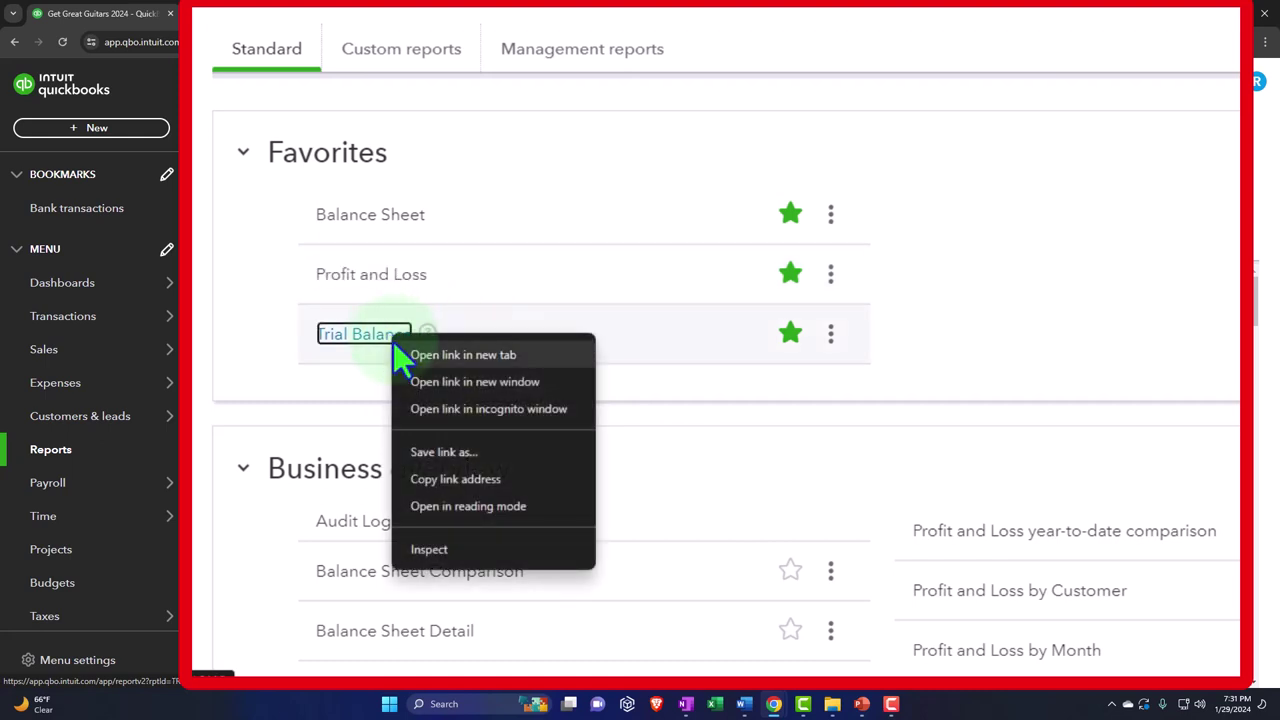
{"action": "left_click", "coordinate": [519, 356]}
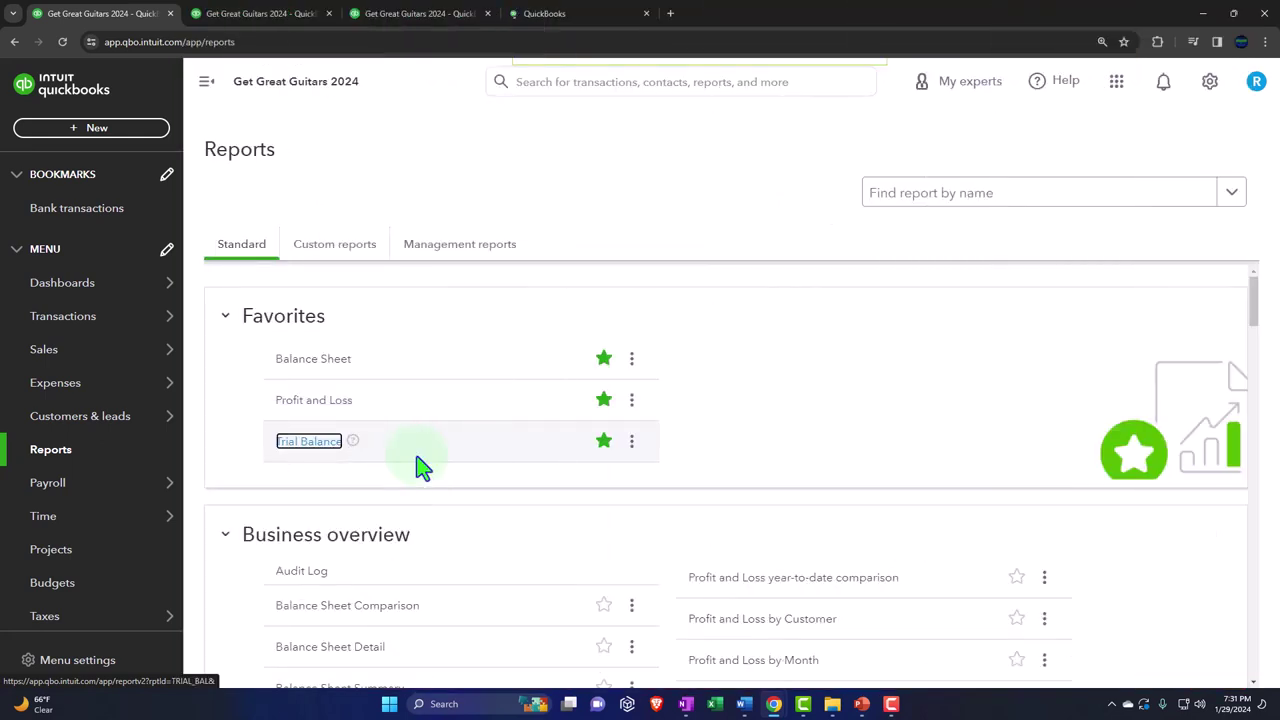
Collapse the navigation menu on the Balance Sheet report and set its period to 01/01/2024 to 02/28/2024
{"action": "left_click", "coordinate": [440, 13]}
{"action": "left_click", "coordinate": [214, 94]}
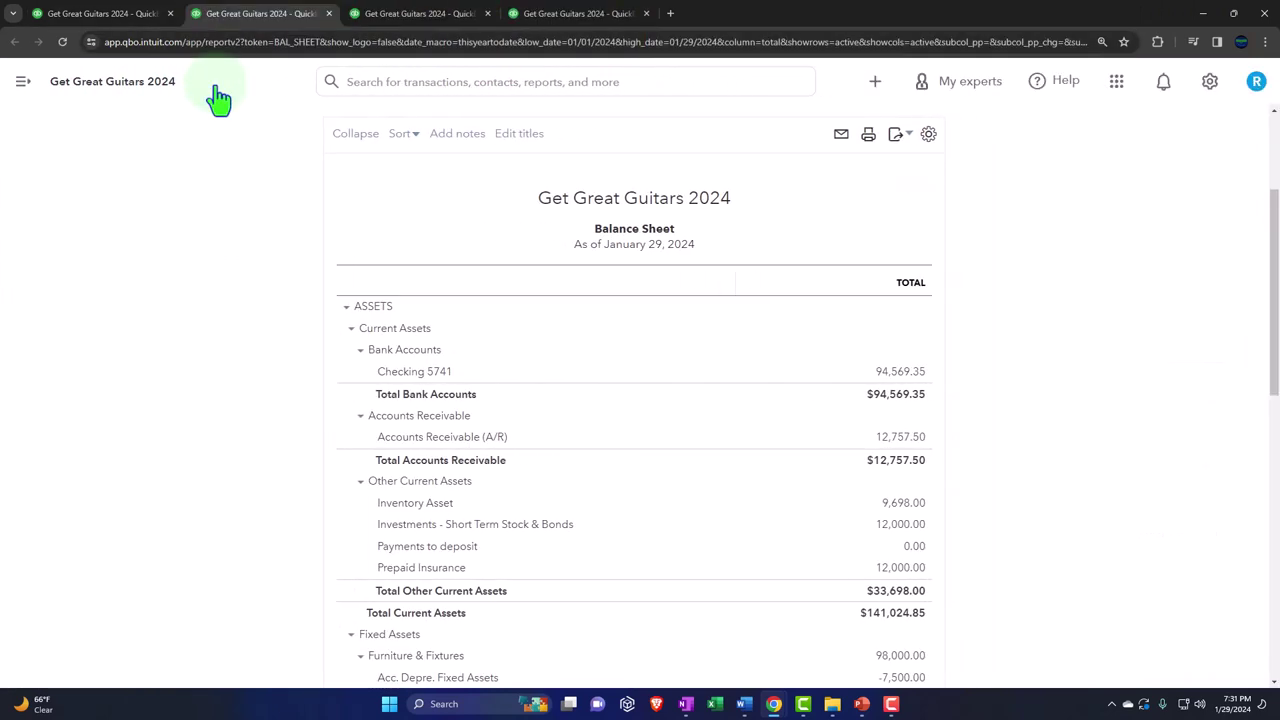
{"action": "scroll", "coordinate": [214, 229], "scroll_direction": "up", "scroll_amount": 3}
{"action": "left_click", "coordinate": [255, 210]}
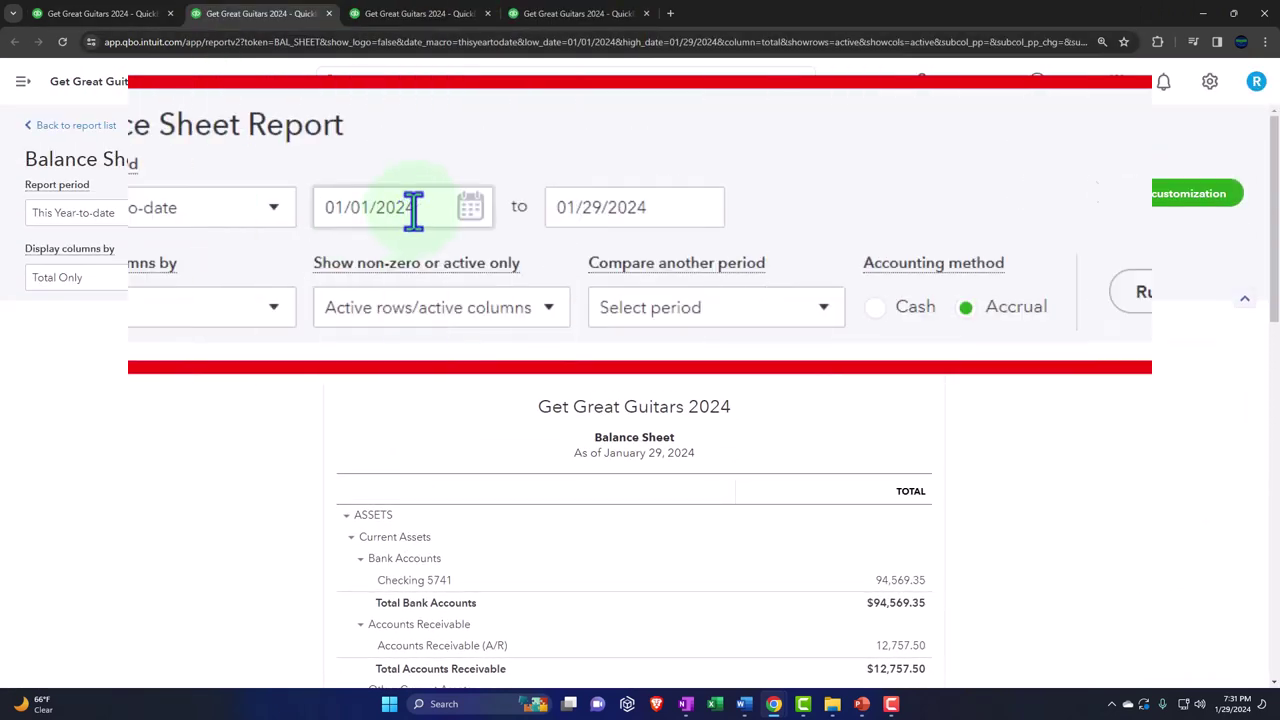
{"action": "type", "text": "010124"}
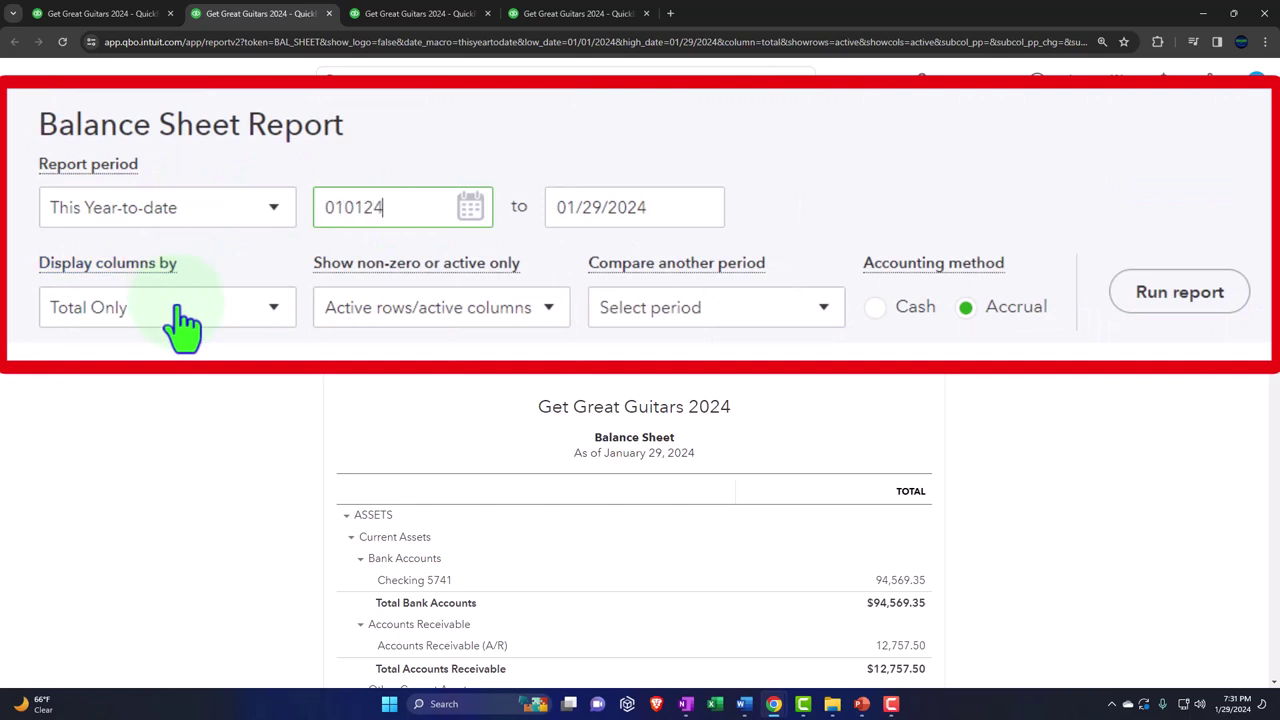
{"action": "key", "text": "Tab"}
{"action": "type", "text": "02/28/202"}
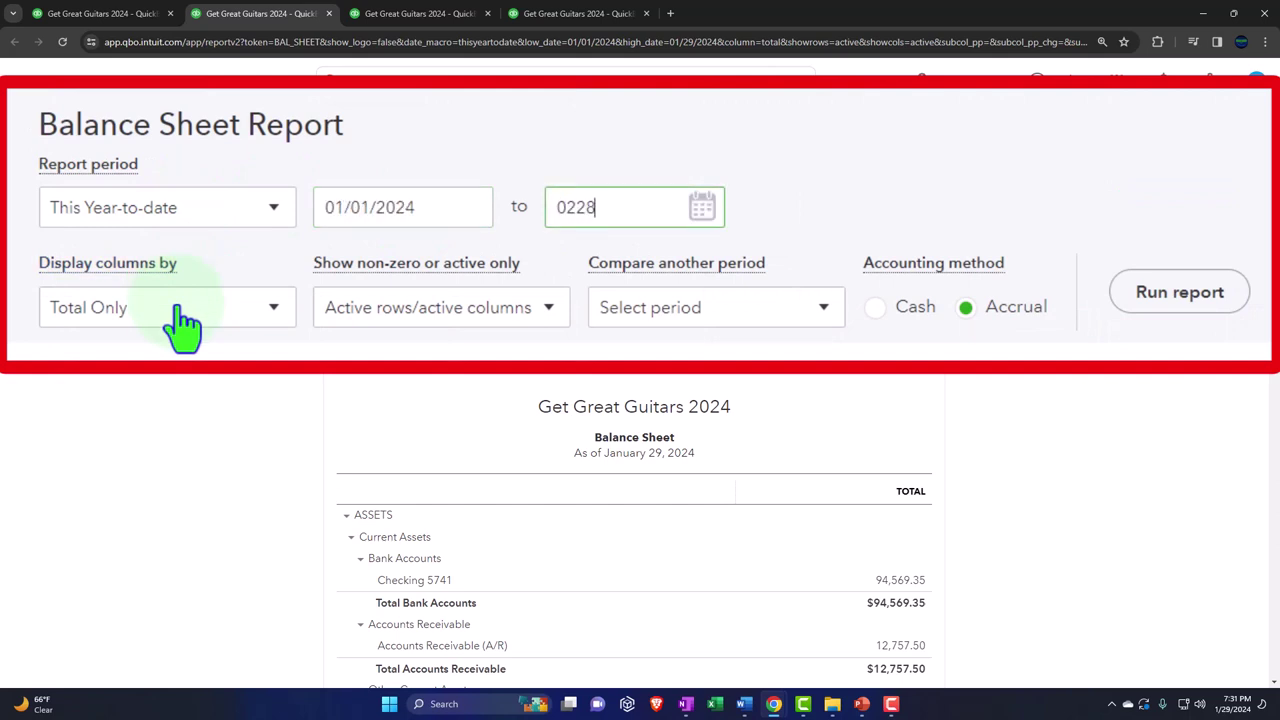
{"action": "type", "text": "4"}
Display the Balance Sheet columns by Months and run the report
{"action": "left_click", "coordinate": [190, 322]}
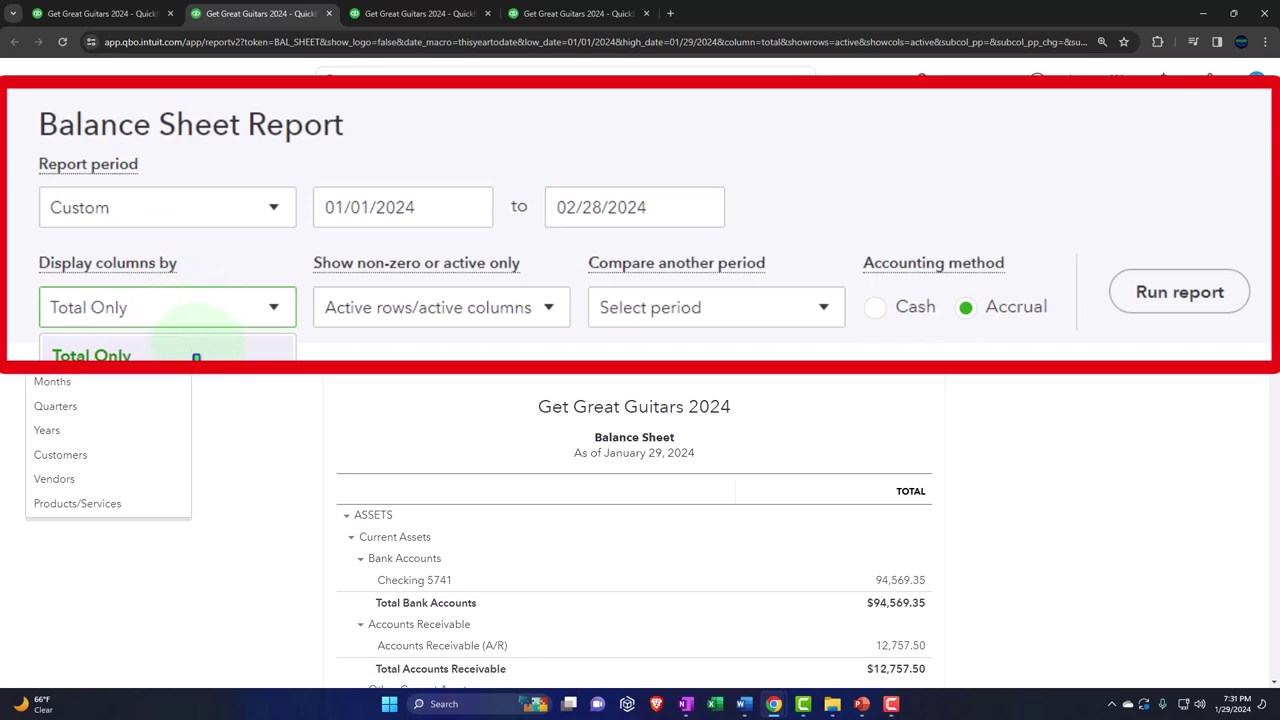
{"action": "left_click", "coordinate": [116, 384]}
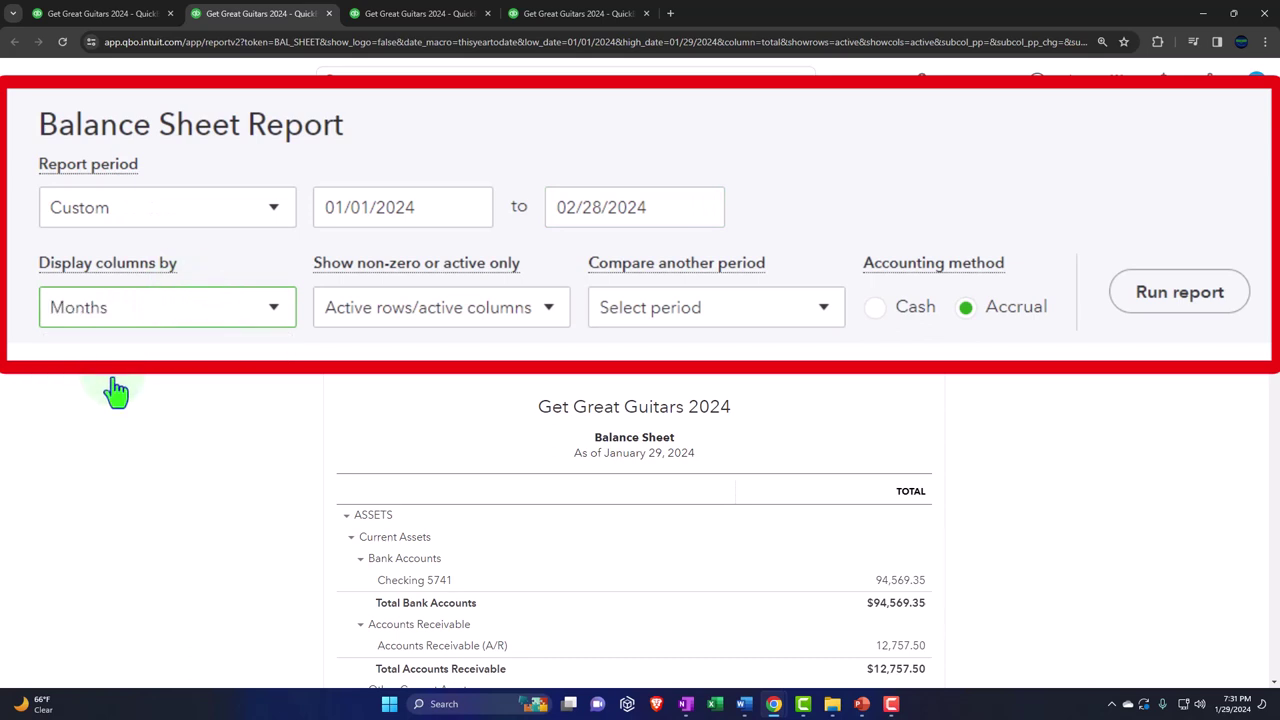
{"action": "left_click", "coordinate": [752, 270]}
{"action": "scroll", "coordinate": [740, 282], "scroll_direction": "down", "scroll_amount": 2}
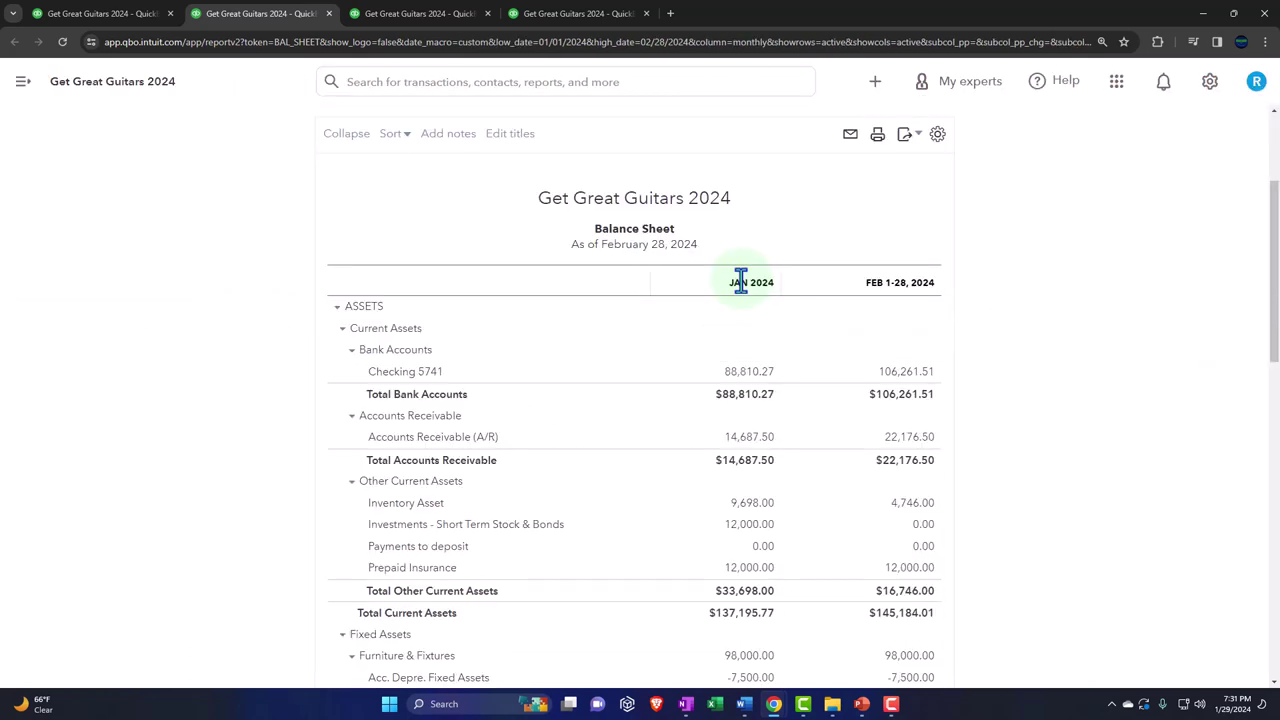
Collapse the navigation menu on the Profit and Loss report and set its period to 01/01/2024 to 02/28/2024
{"action": "left_click", "coordinate": [420, 13]}
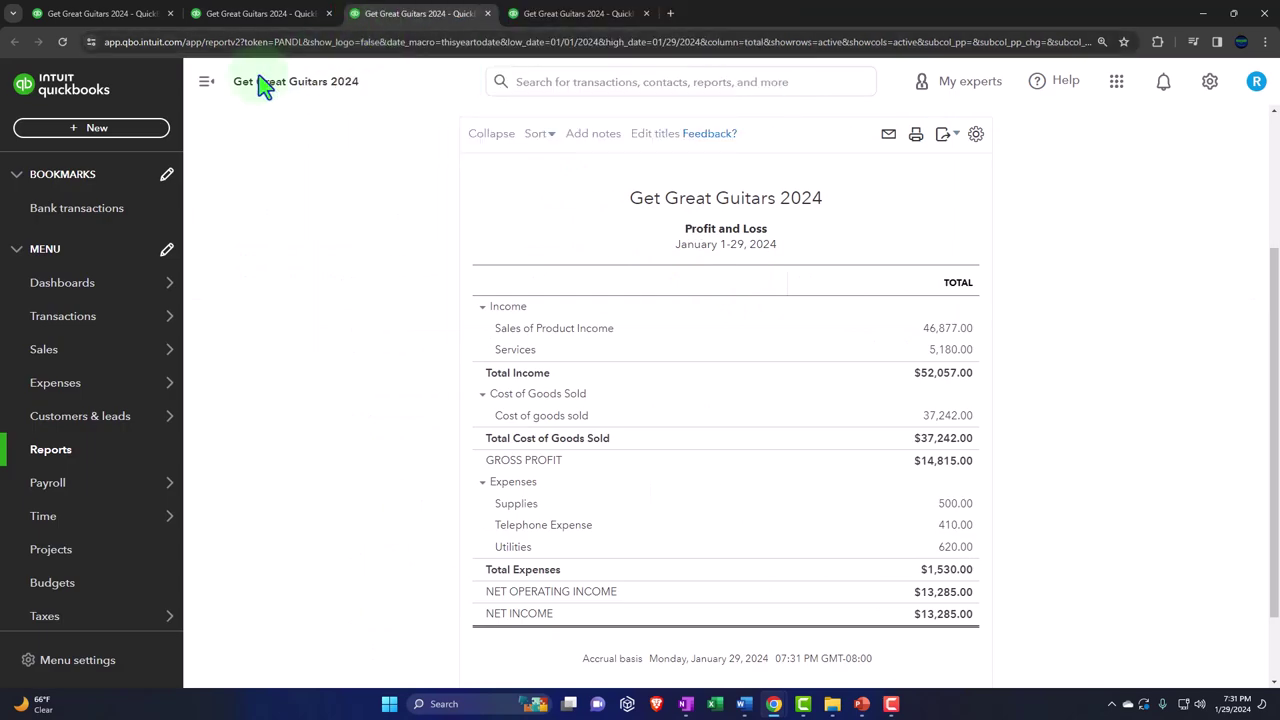
{"action": "left_click", "coordinate": [206, 84]}
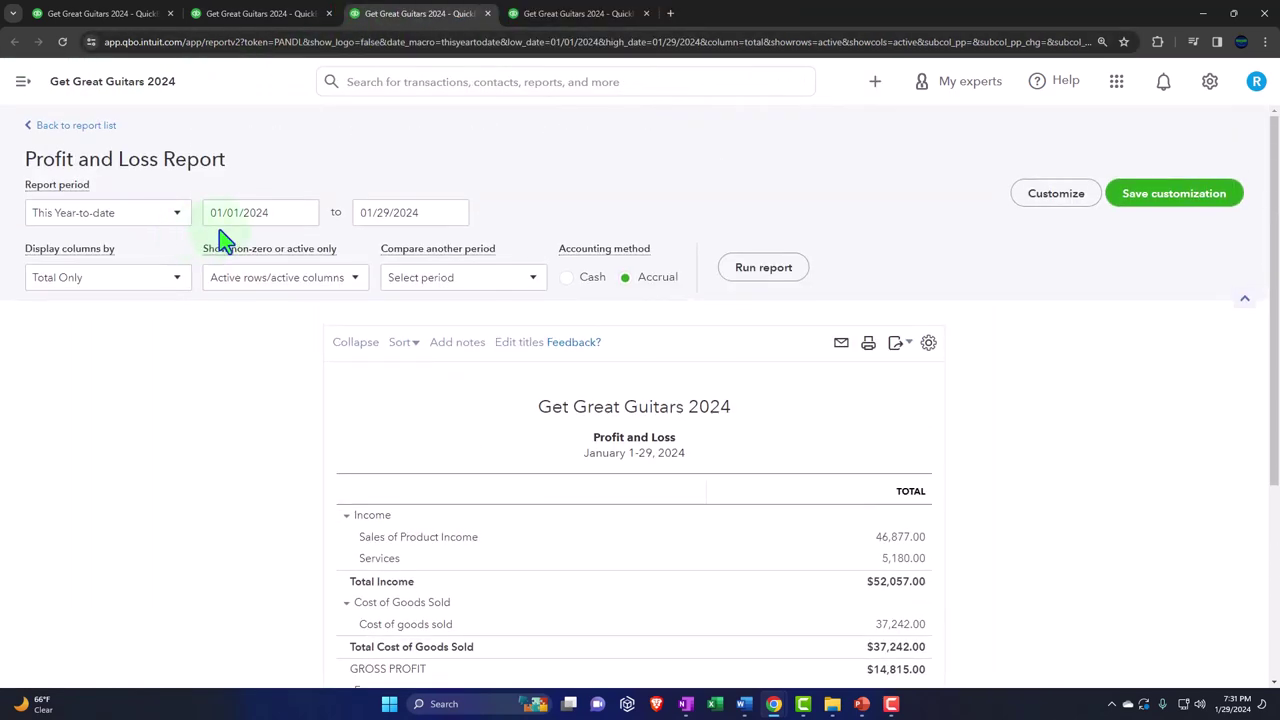
{"action": "triple_click", "coordinate": [274, 213]}
{"action": "type", "text": "01/01/2024"}
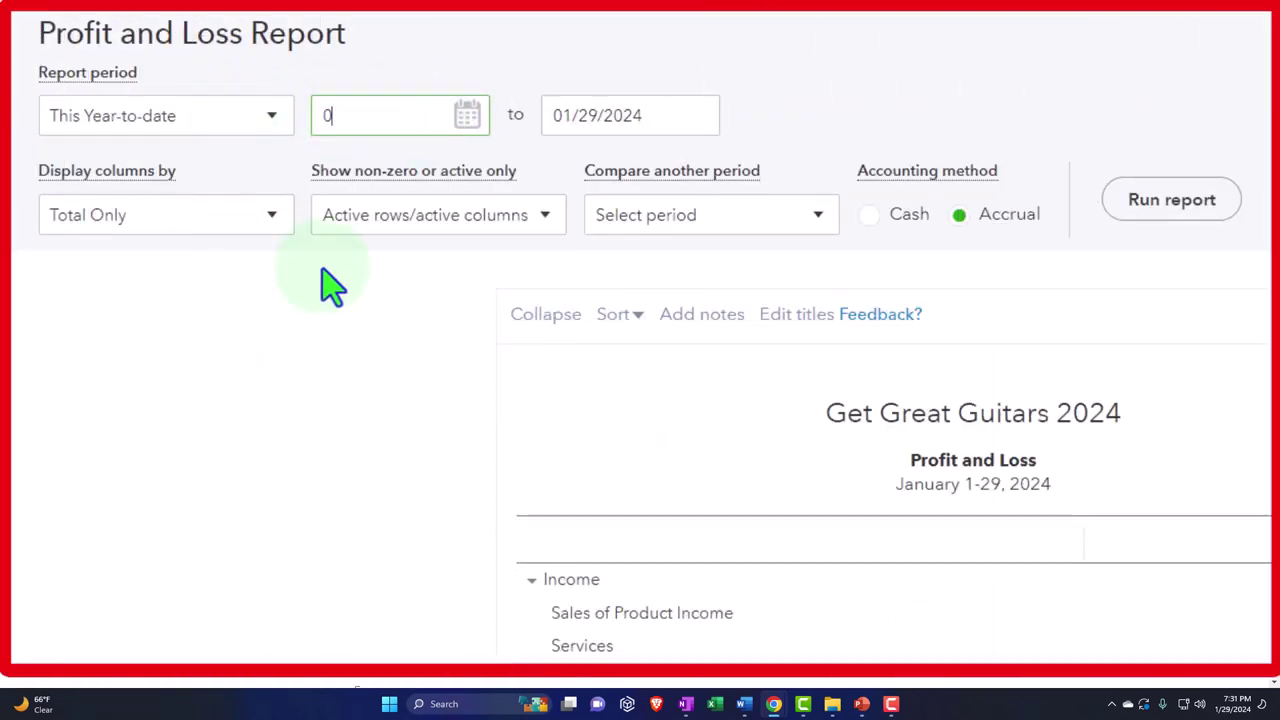
{"action": "key", "text": "Tab"}
{"action": "type", "text": "02/28/2024"}
{"action": "key", "text": "Tab"}
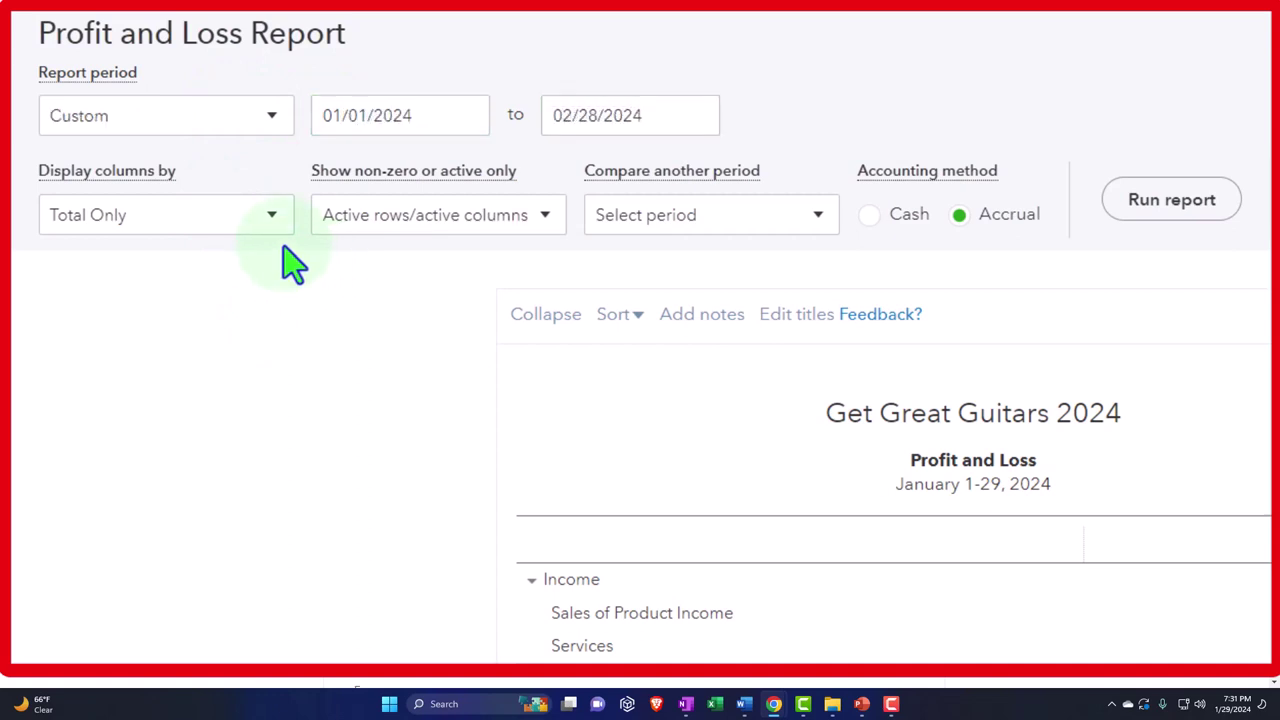
Display the Profit and Loss columns by Months and run the report
{"action": "left_click", "coordinate": [266, 218]}
{"action": "left_click", "coordinate": [214, 376]}
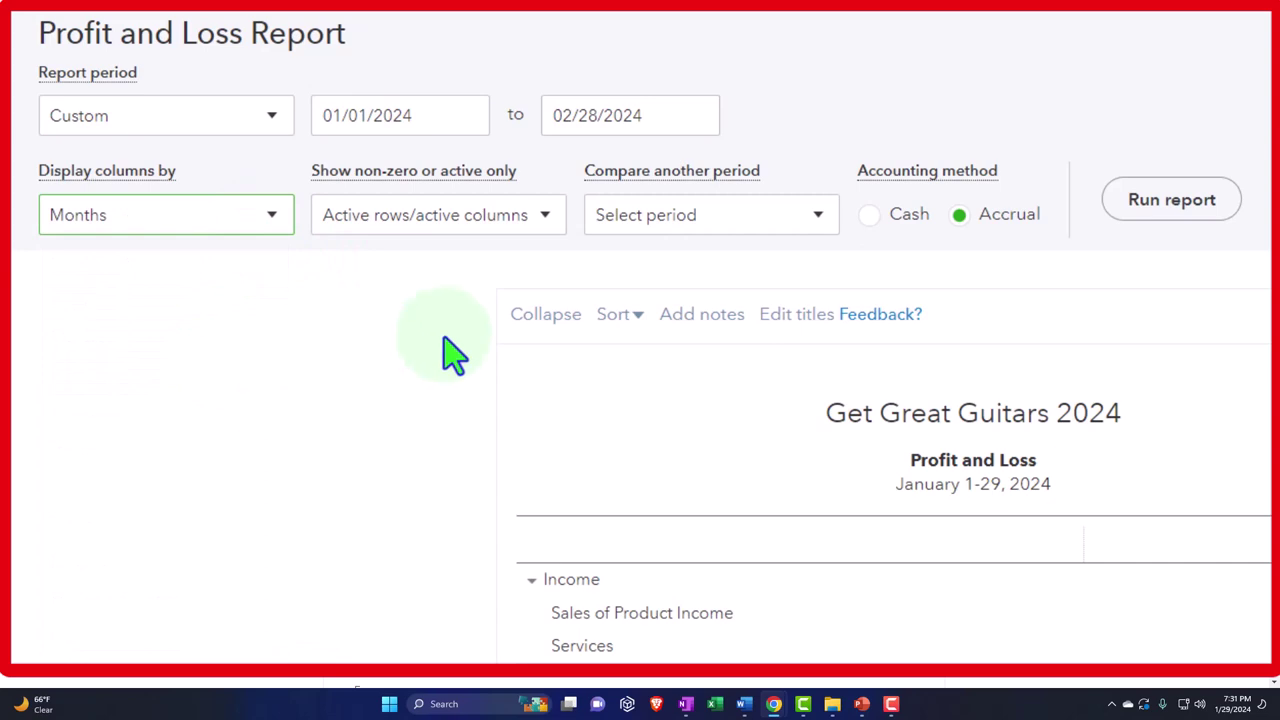
{"action": "left_click", "coordinate": [1171, 199]}
{"action": "scroll", "coordinate": [1171, 210], "scroll_direction": "down", "scroll_amount": 3}
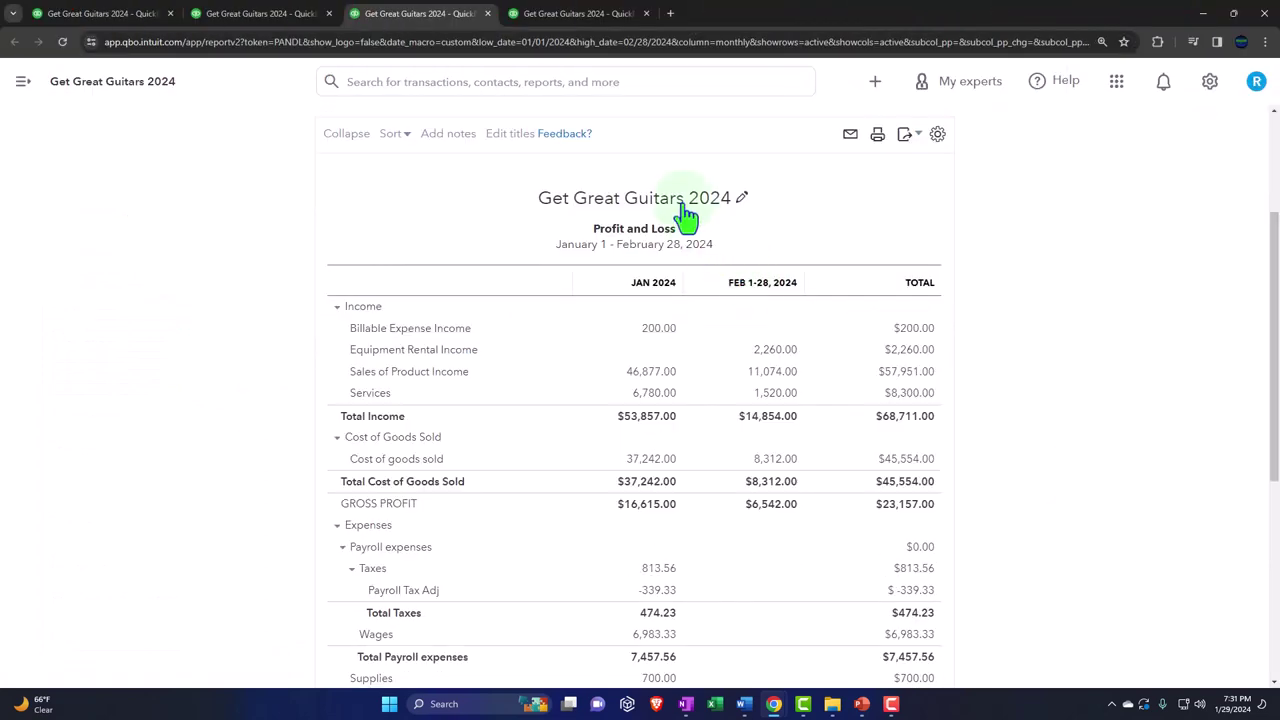
Collapse the navigation menu on the Trial Balance report and set its period to 01/01/2024 to 02/28/2024
{"action": "left_click", "coordinate": [585, 14]}
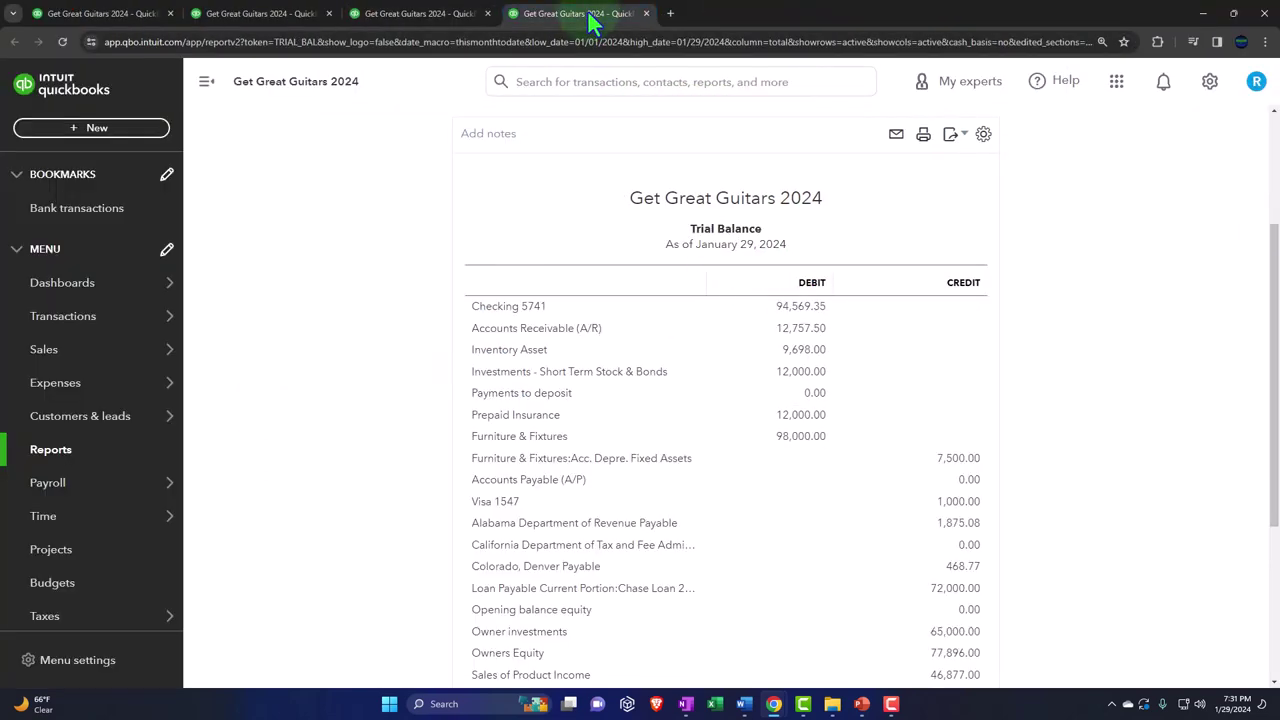
{"action": "left_click", "coordinate": [205, 82]}
{"action": "scroll", "coordinate": [206, 374], "scroll_direction": "up", "scroll_amount": 3}
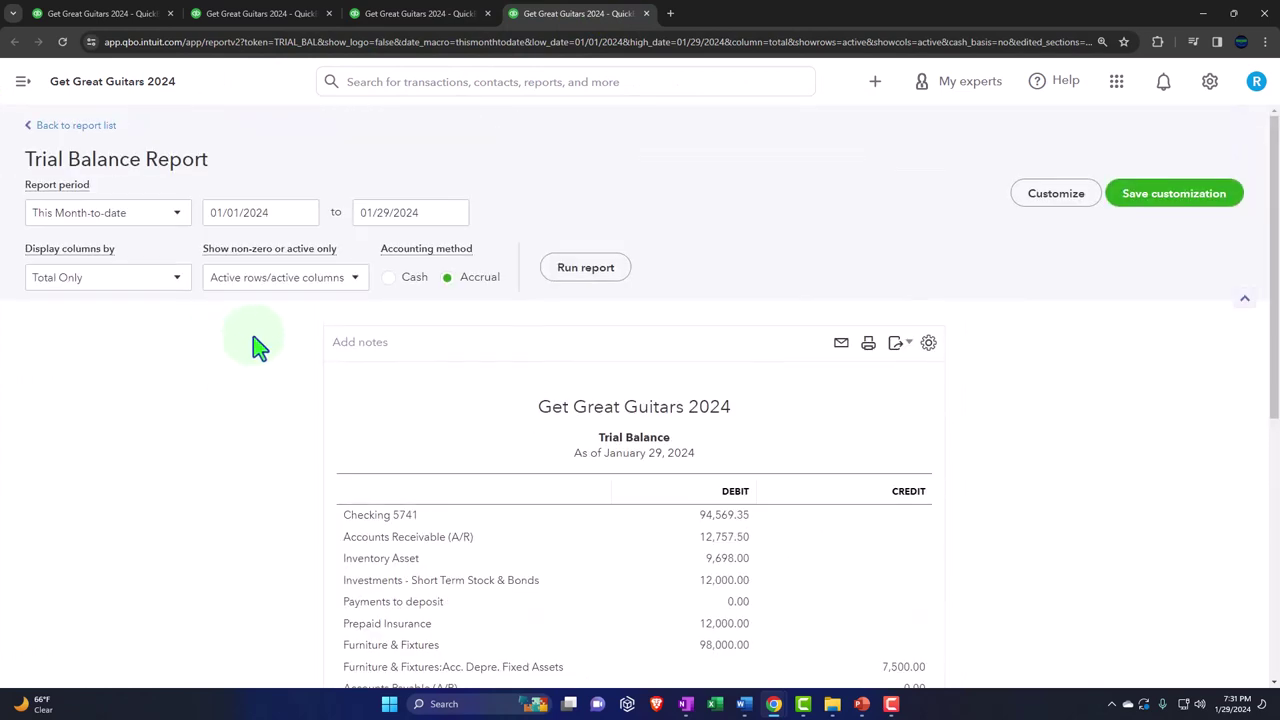
{"action": "left_click_drag", "start_coordinate": [283, 220], "coordinate": [185, 232]}
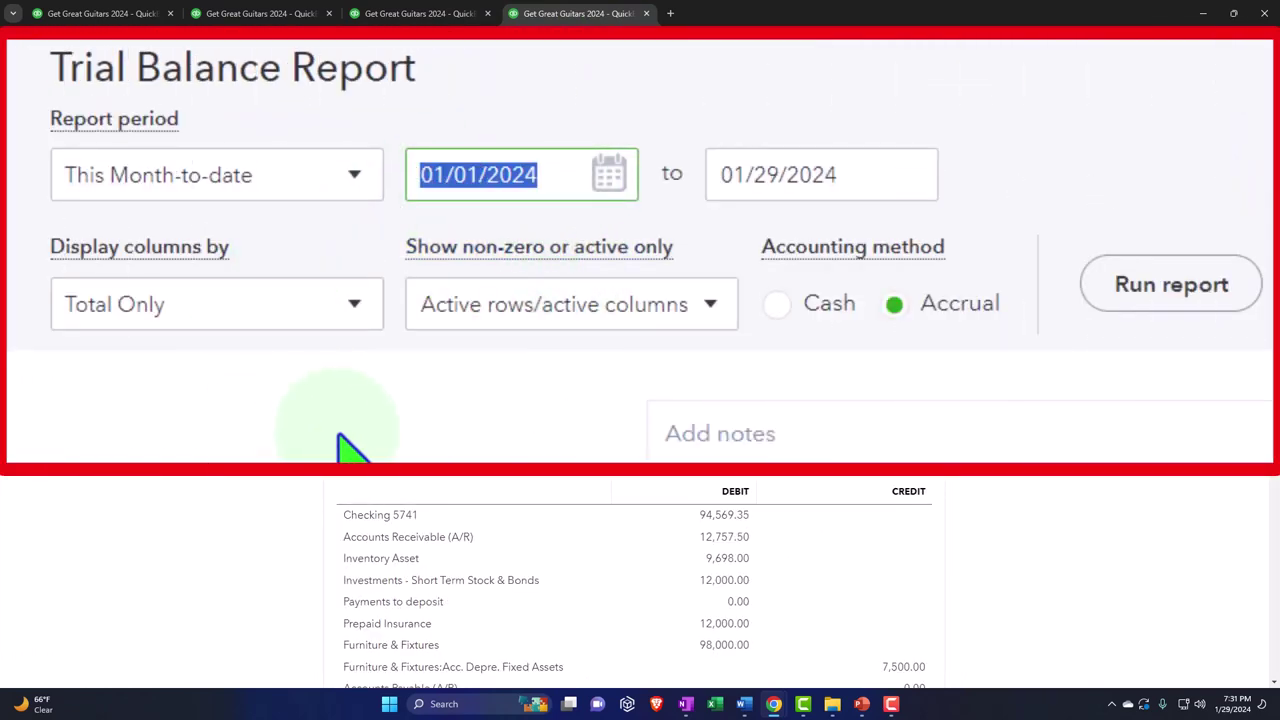
{"action": "type", "text": "010124"}
{"action": "key", "text": "Tab"}
{"action": "type", "text": "022824"}
{"action": "key", "text": "Tab"}
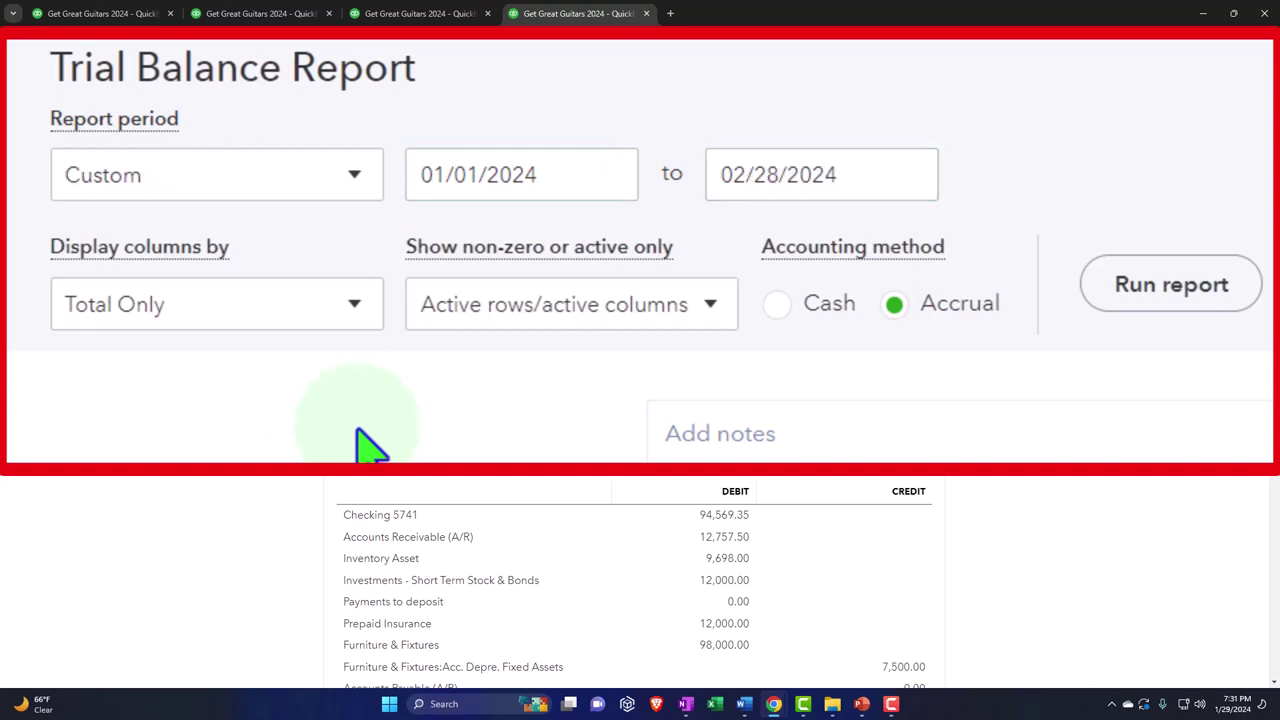
Display the Trial Balance columns by Months and run the report
{"action": "left_click", "coordinate": [354, 306]}
{"action": "left_click", "coordinate": [302, 414]}
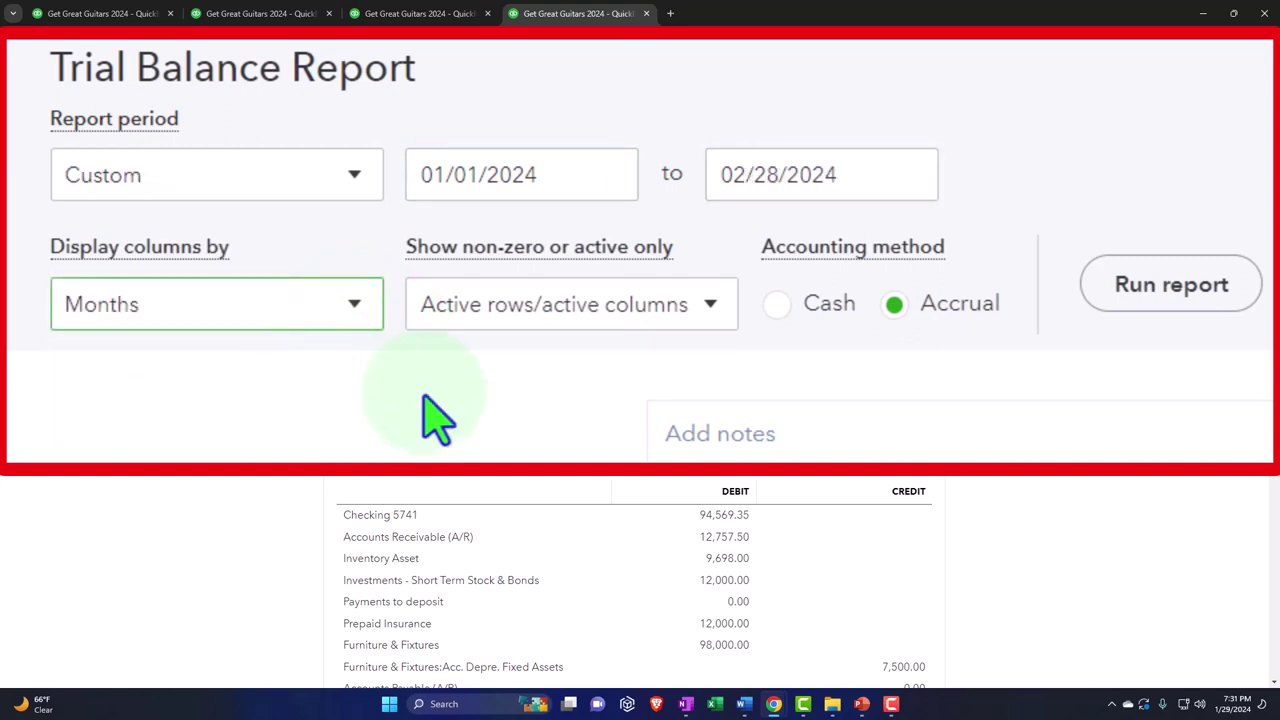
{"action": "left_click", "coordinate": [592, 268]}
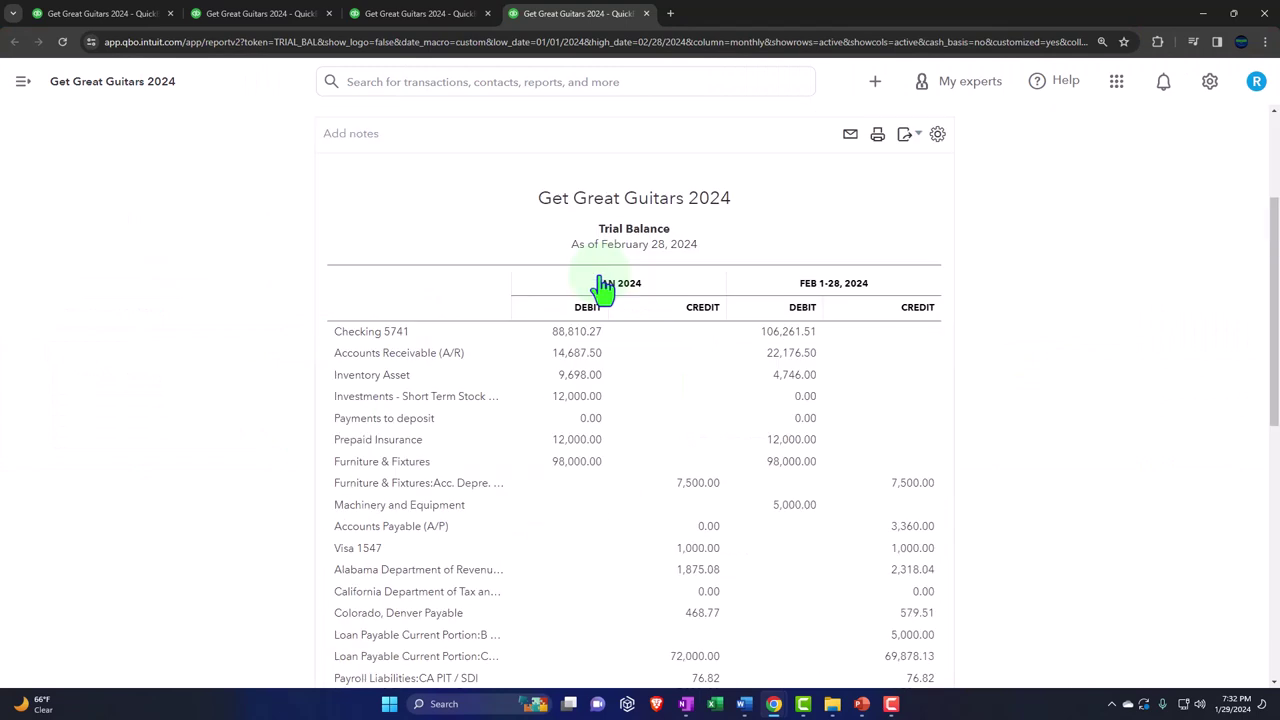
Review Accounts Payable on the Balance Sheet and switch to the QuickBooks Flow Chart page in OneNote
{"action": "left_click", "coordinate": [284, 16]}
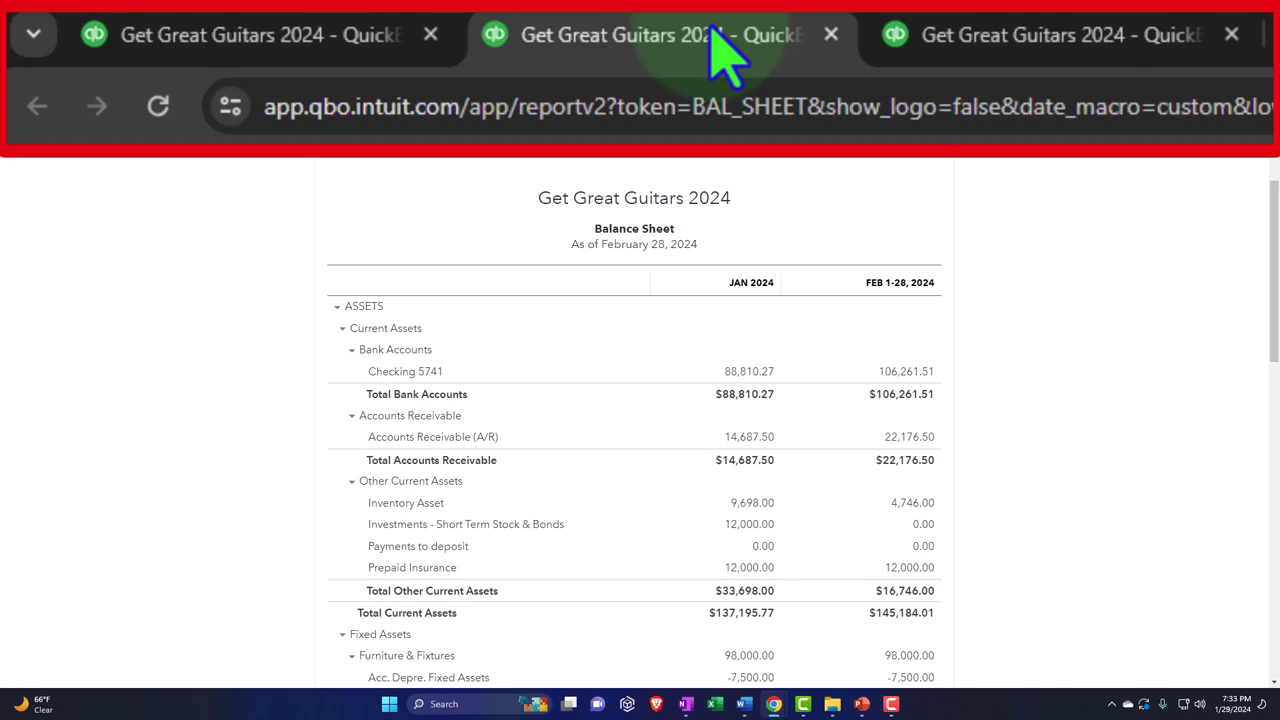
{"action": "scroll", "coordinate": [270, 322], "scroll_direction": "down", "scroll_amount": 3}
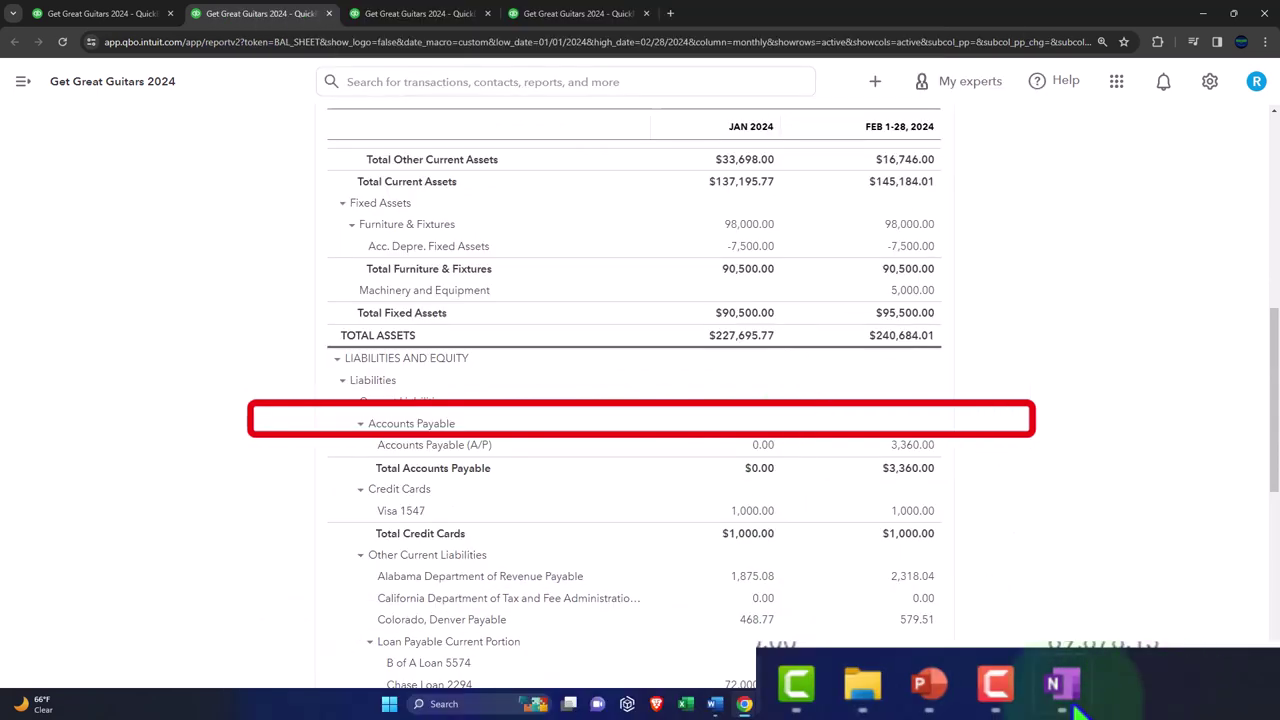
{"action": "left_click", "coordinate": [890, 704]}
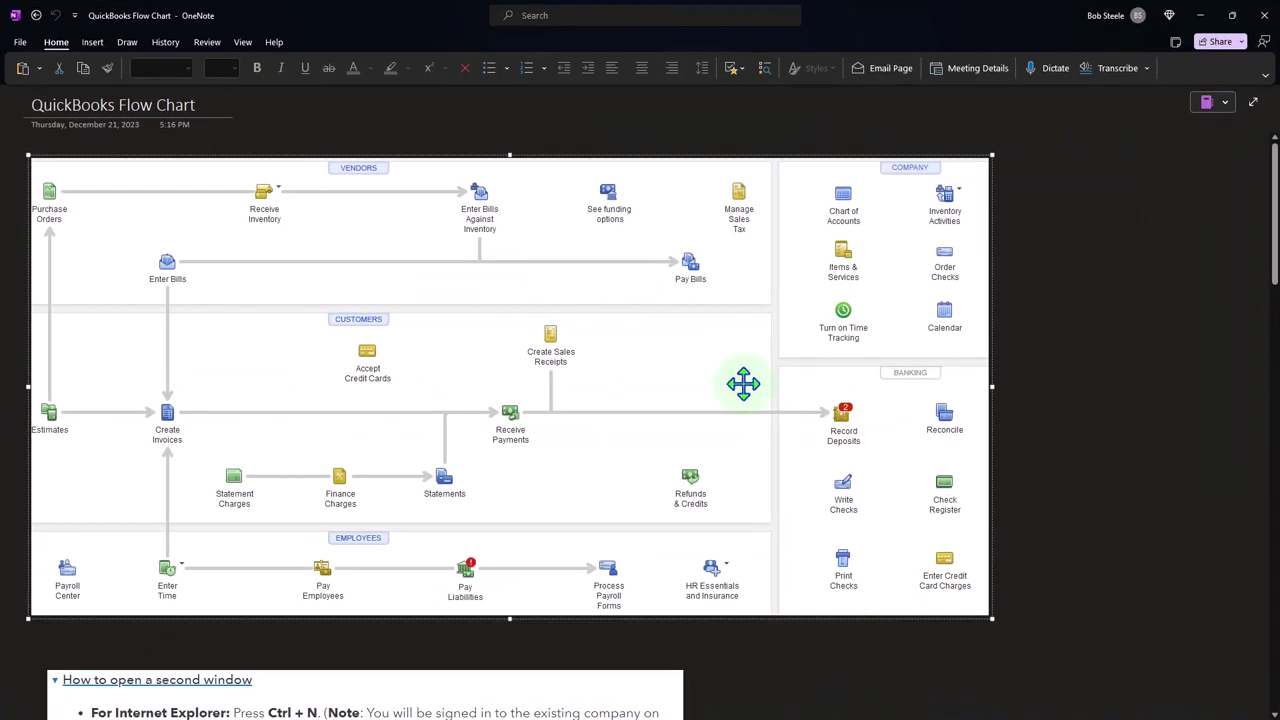
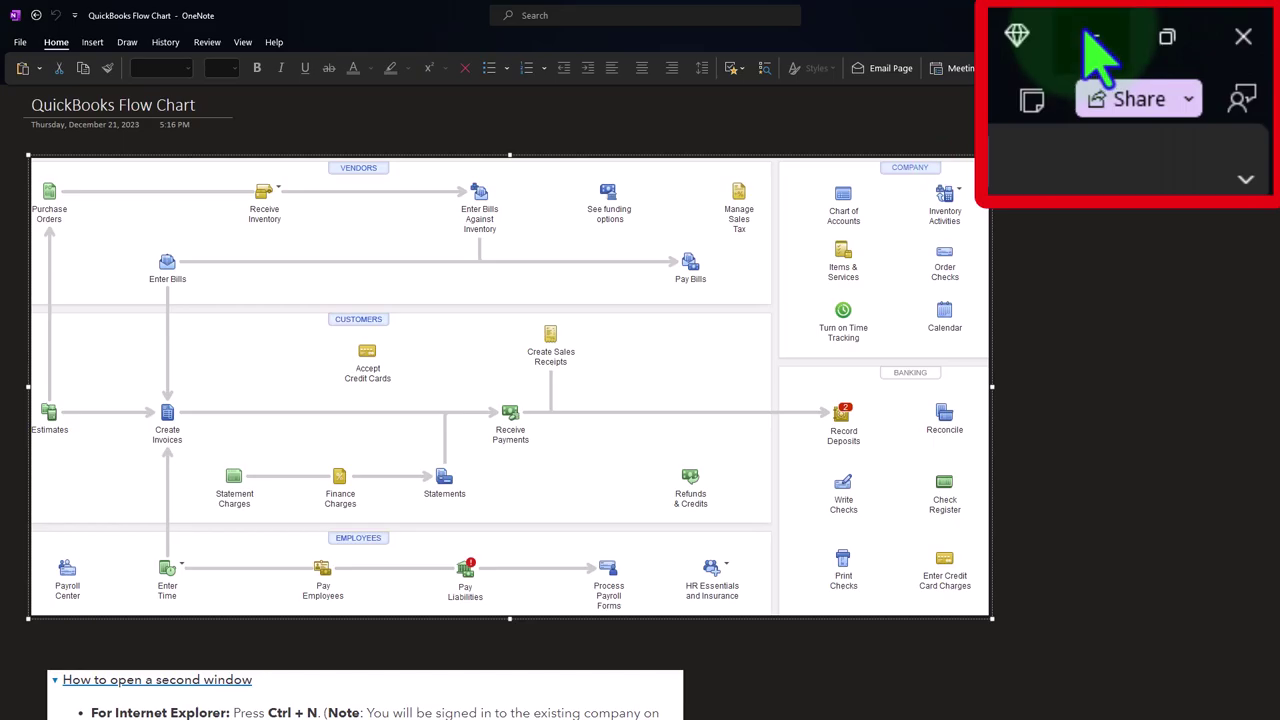
Return to the QuickBooks Online reports page in the browser and start a new vendor bill
{"action": "left_click", "coordinate": [1200, 15]}
{"action": "left_click", "coordinate": [145, 13]}
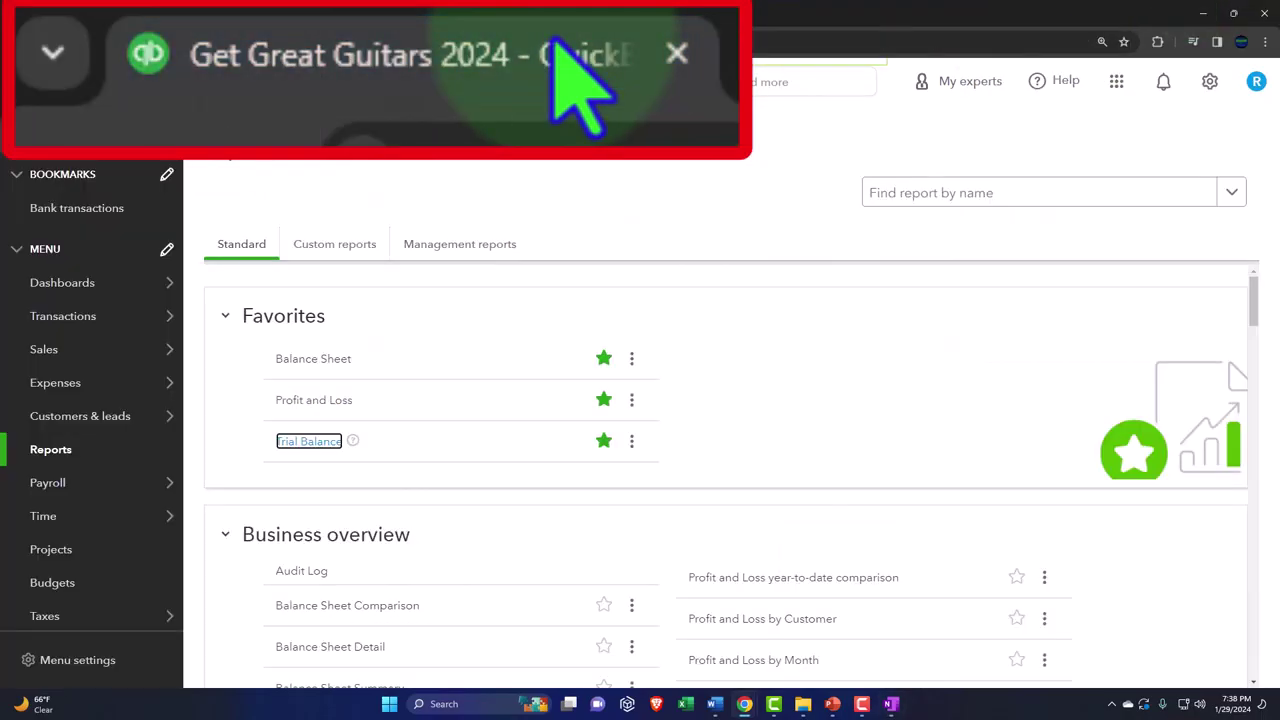
{"action": "left_click", "coordinate": [97, 130]}
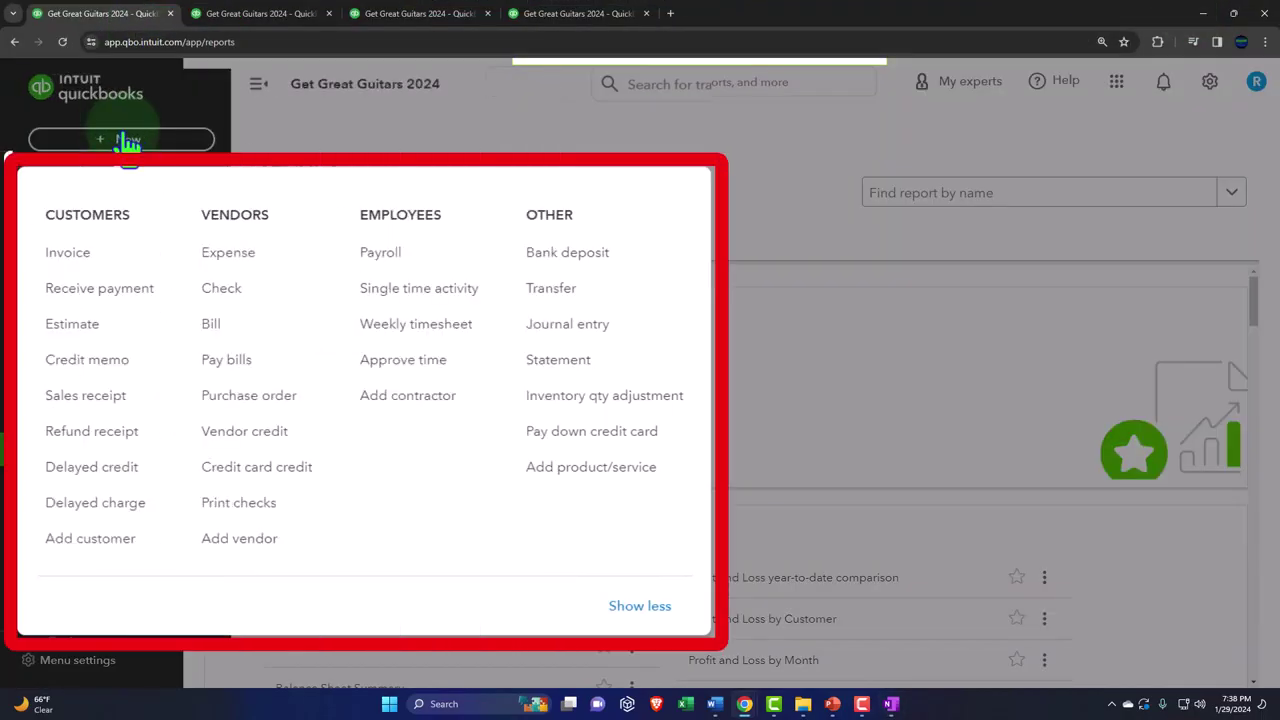
{"action": "left_click", "coordinate": [255, 265]}
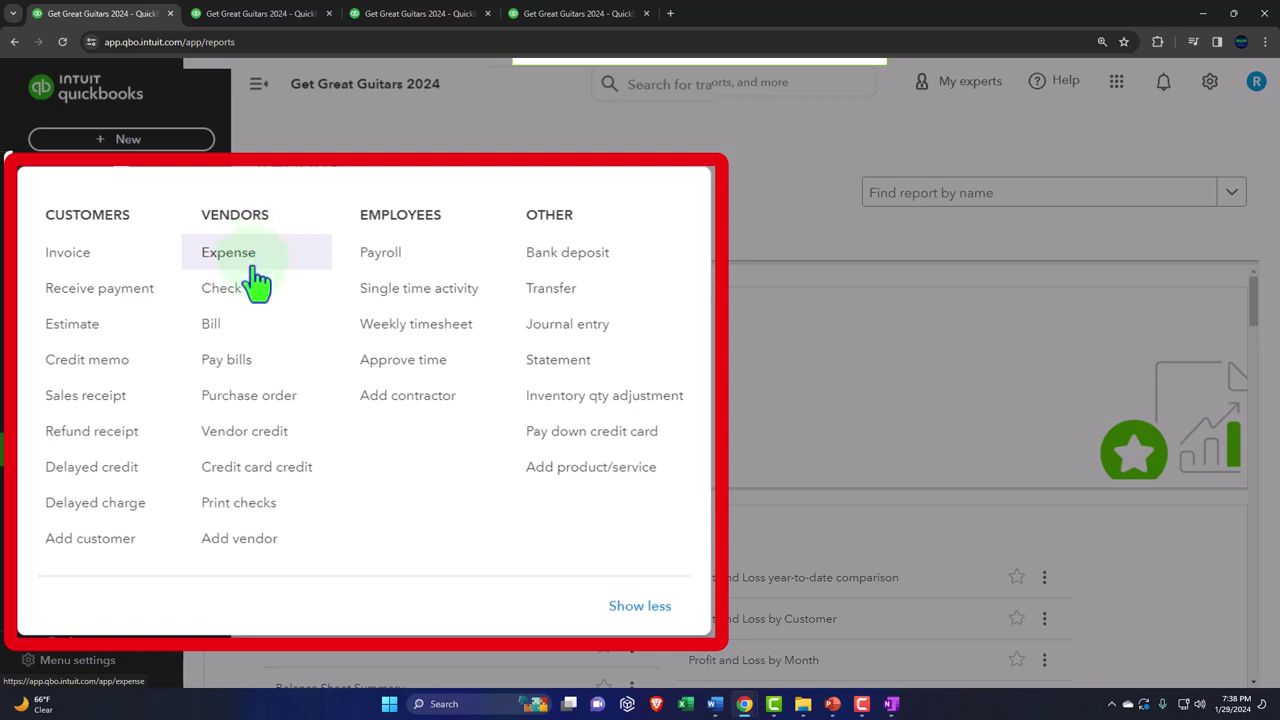
{"action": "left_click", "coordinate": [247, 335]}
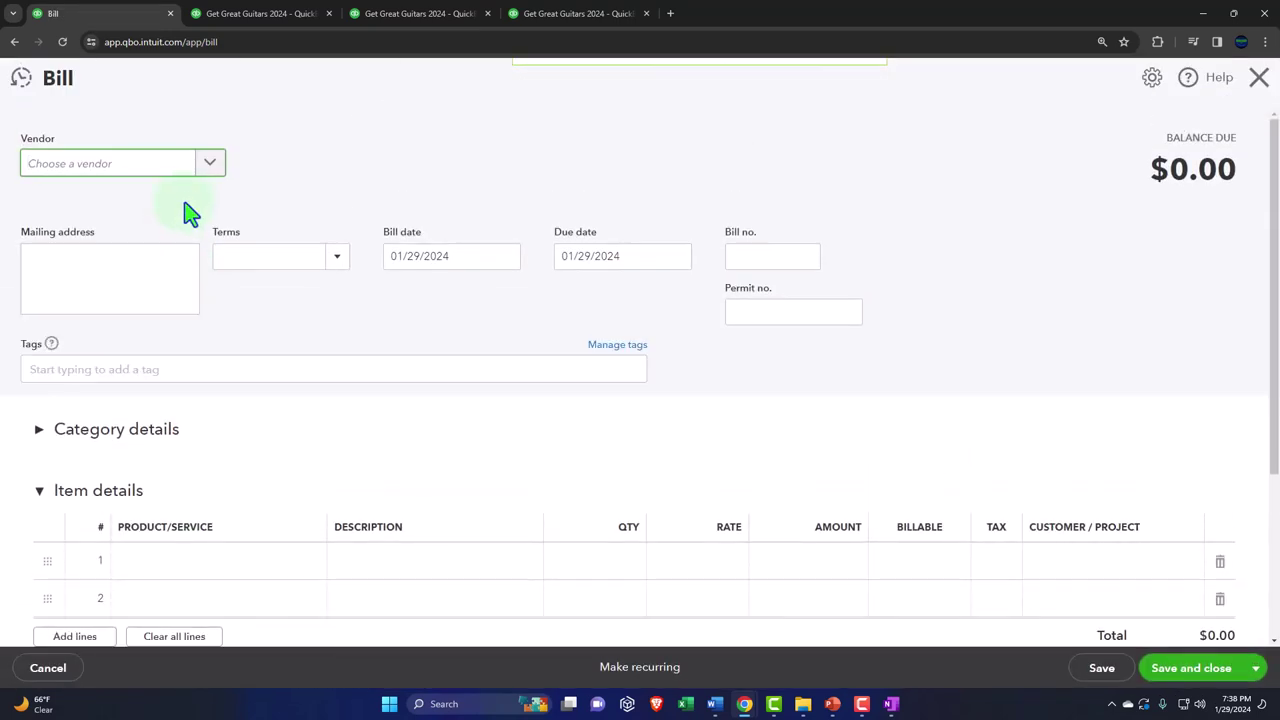
{"action": "type", "text": "Ver"}
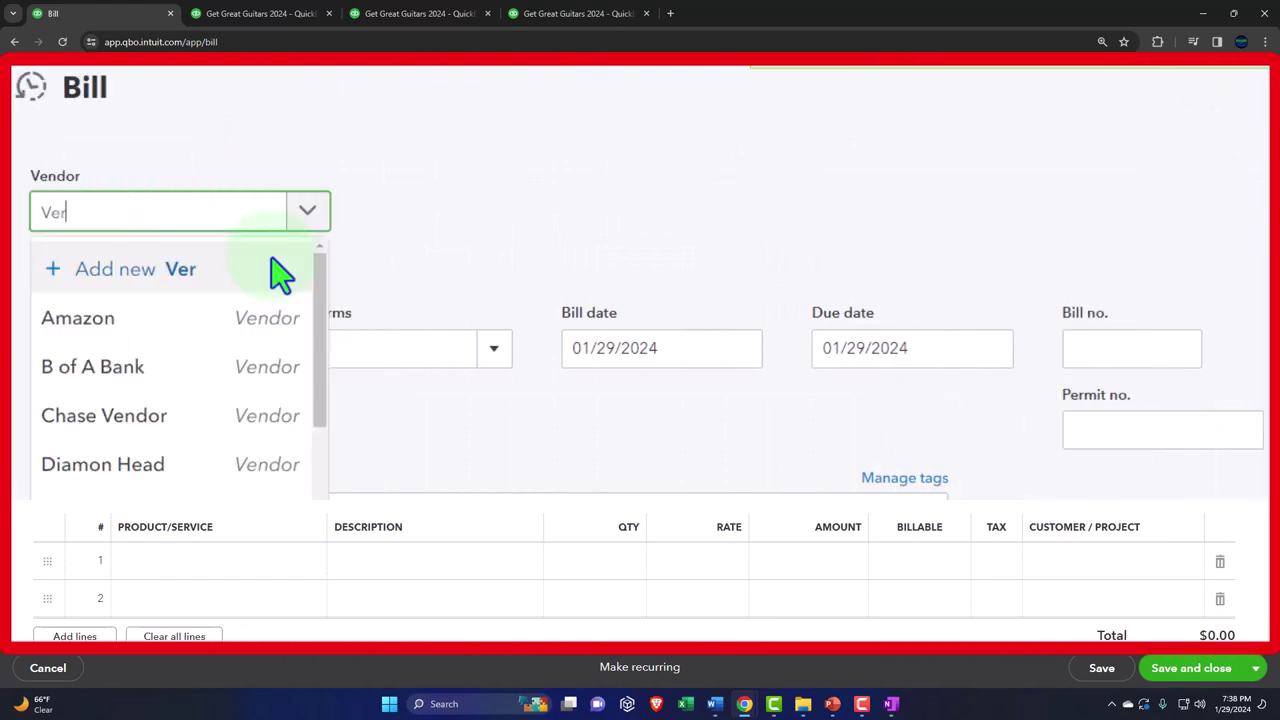
{"action": "key", "text": "Down"}
{"action": "key", "text": "Down"}
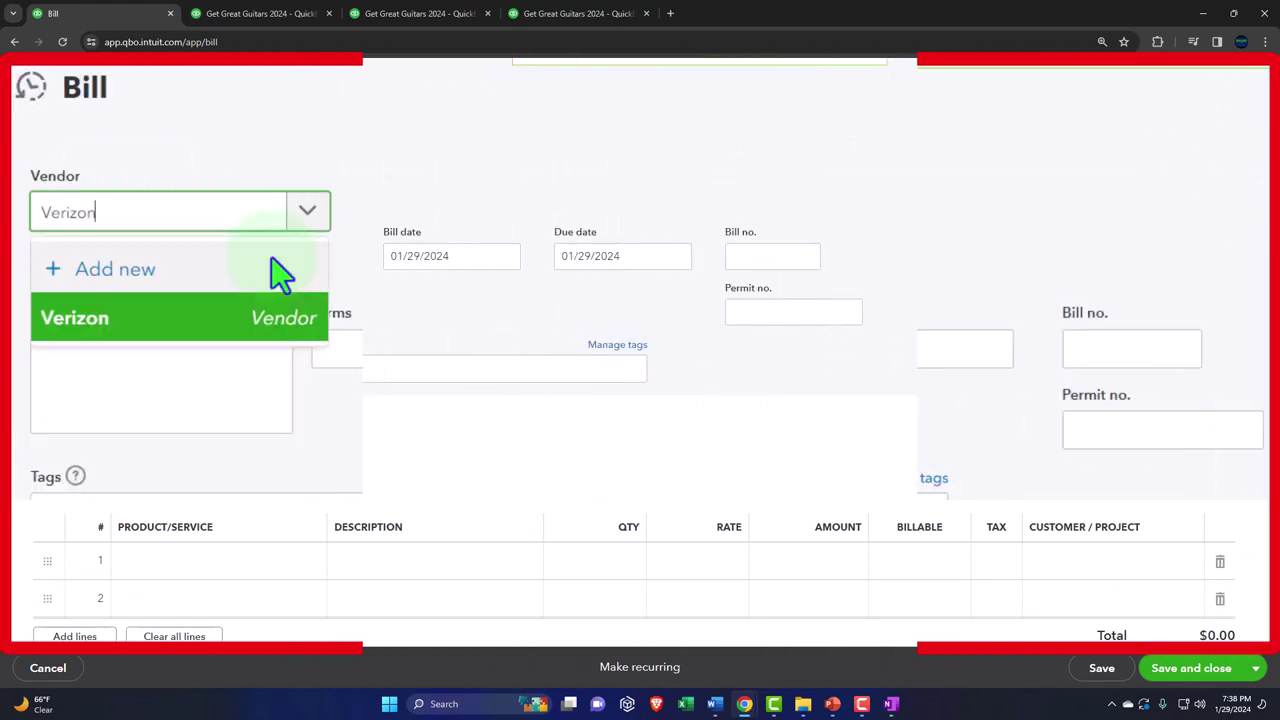
{"action": "key", "text": "Return"}
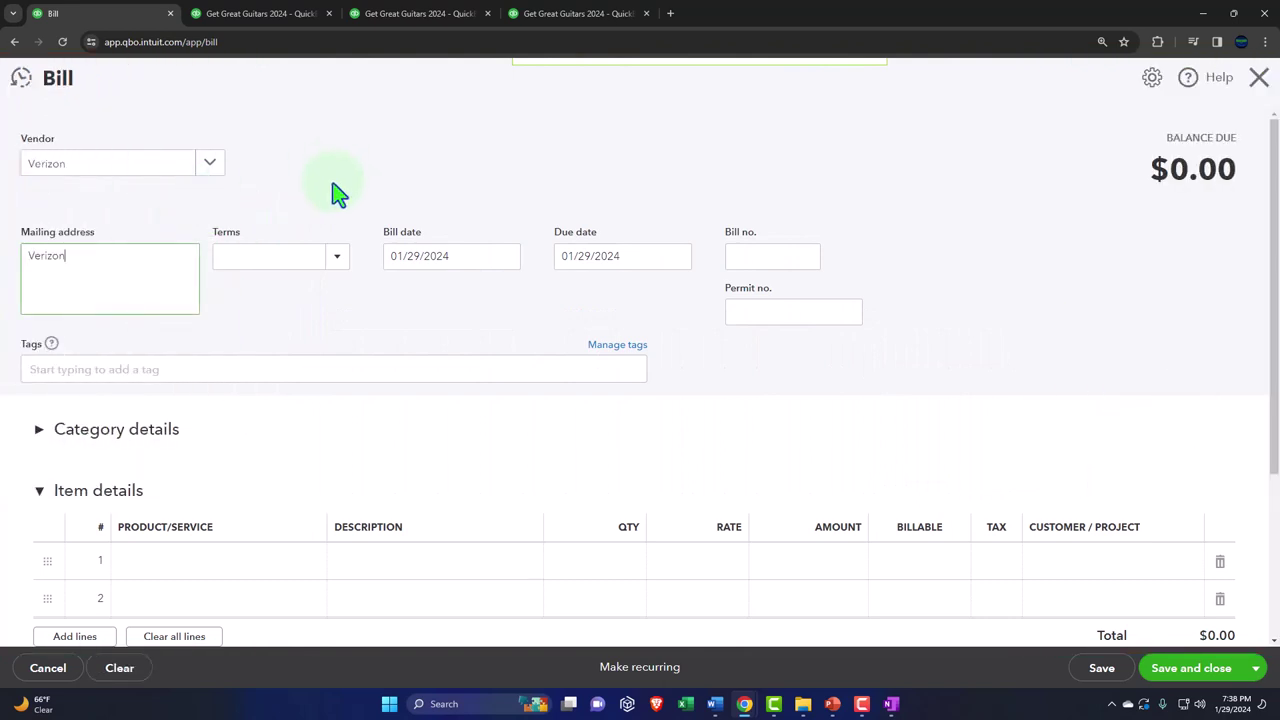
{"action": "scroll", "coordinate": [338, 195], "scroll_direction": "down", "scroll_amount": 1}
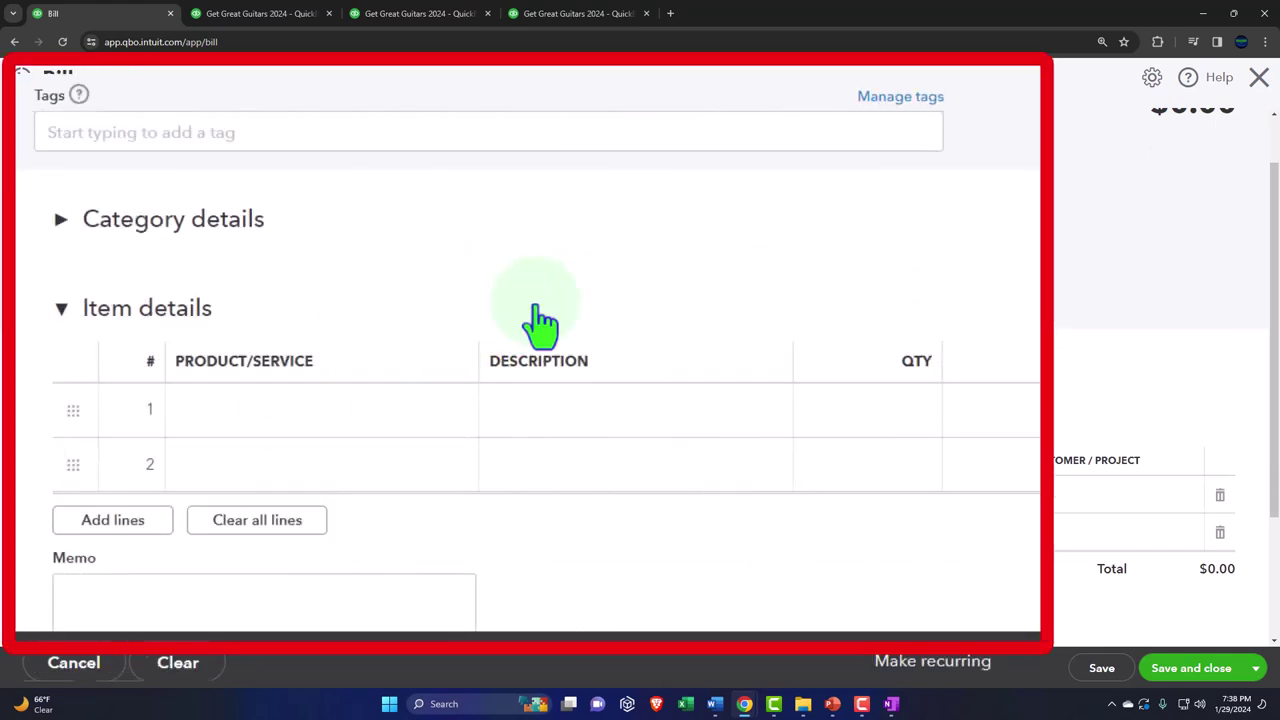
{"action": "left_click", "coordinate": [68, 221]}
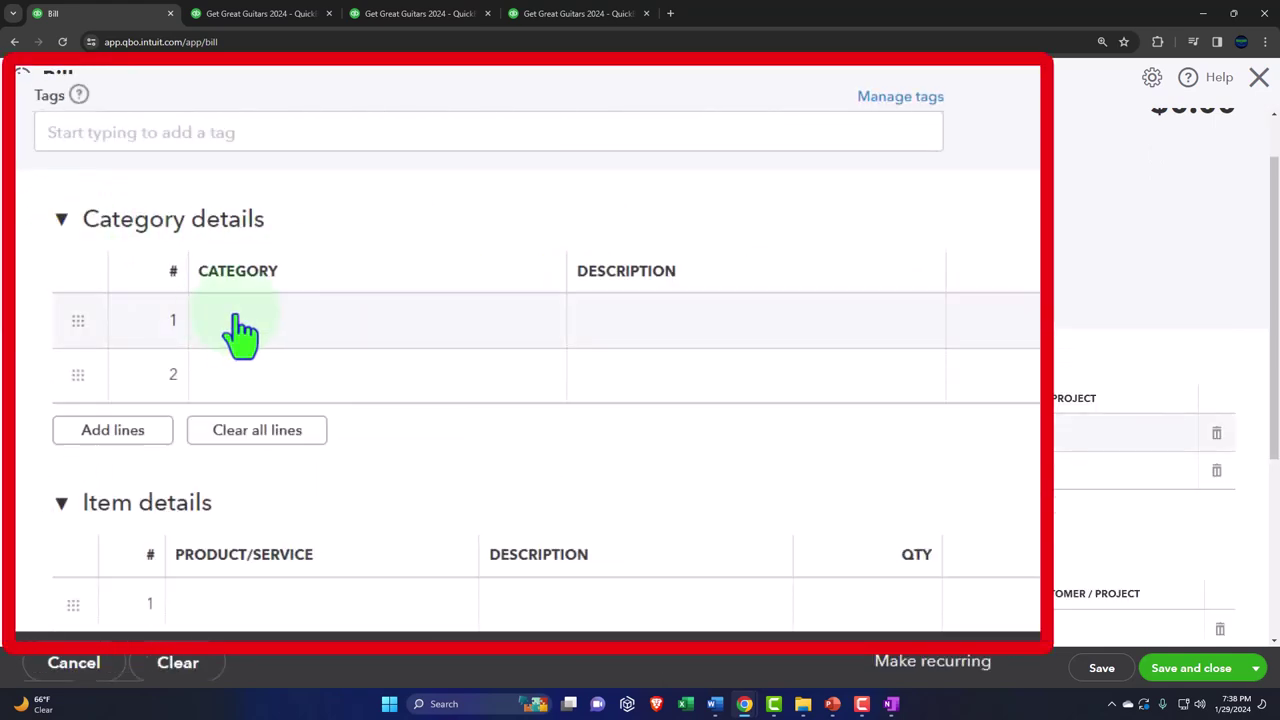
{"action": "left_click", "coordinate": [1259, 80]}
{"action": "left_click", "coordinate": [727, 399]}
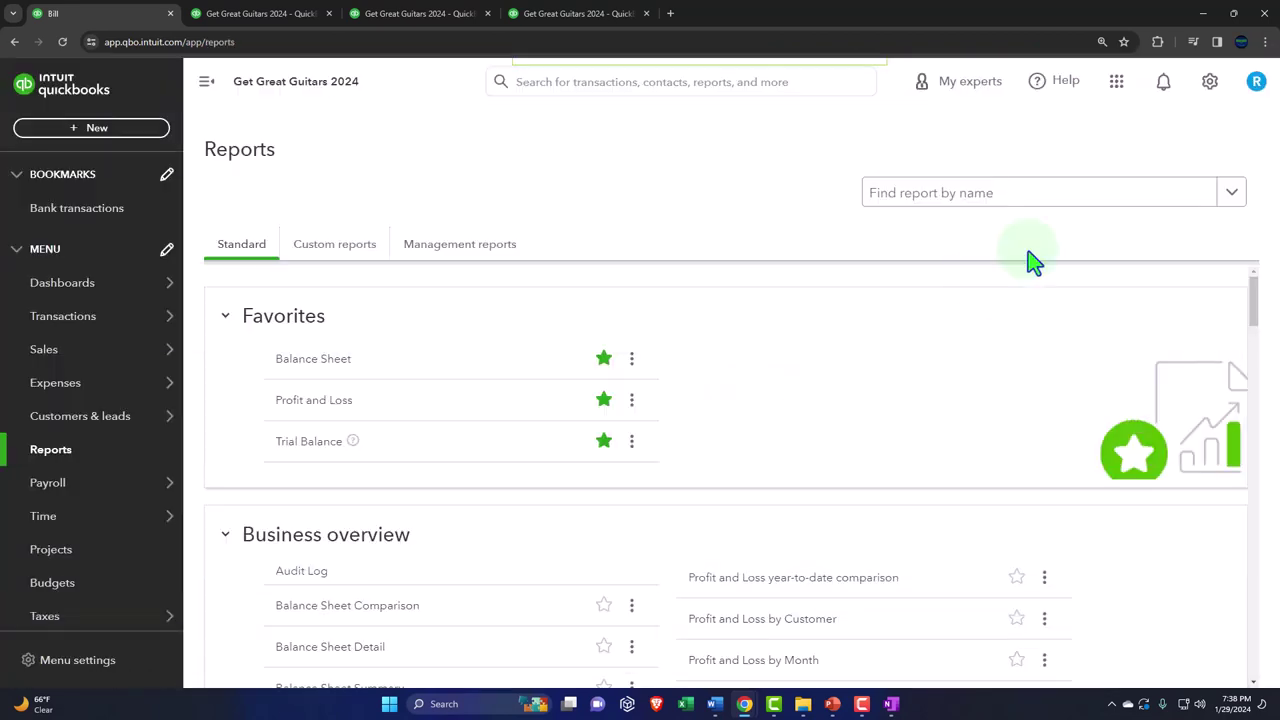
Start a check to Verizon, examine its category and item details, and leave it without saving
{"action": "left_click", "coordinate": [115, 142]}
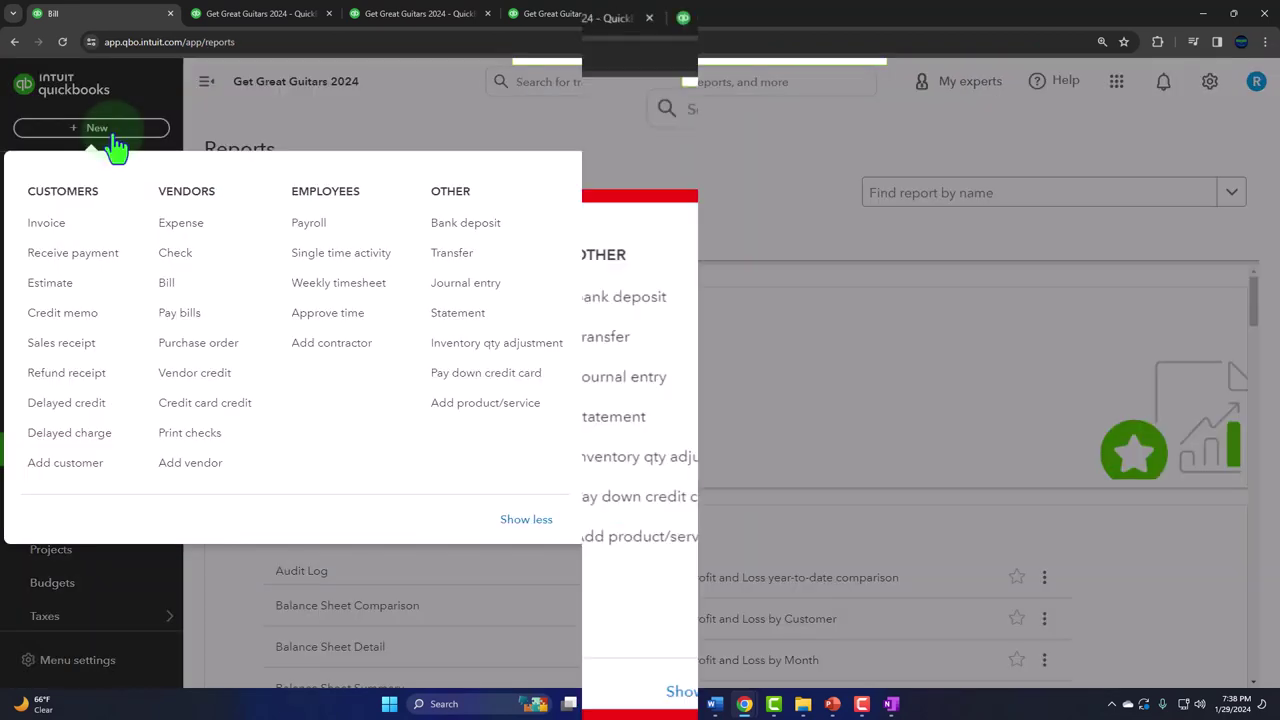
{"action": "left_click", "coordinate": [176, 257]}
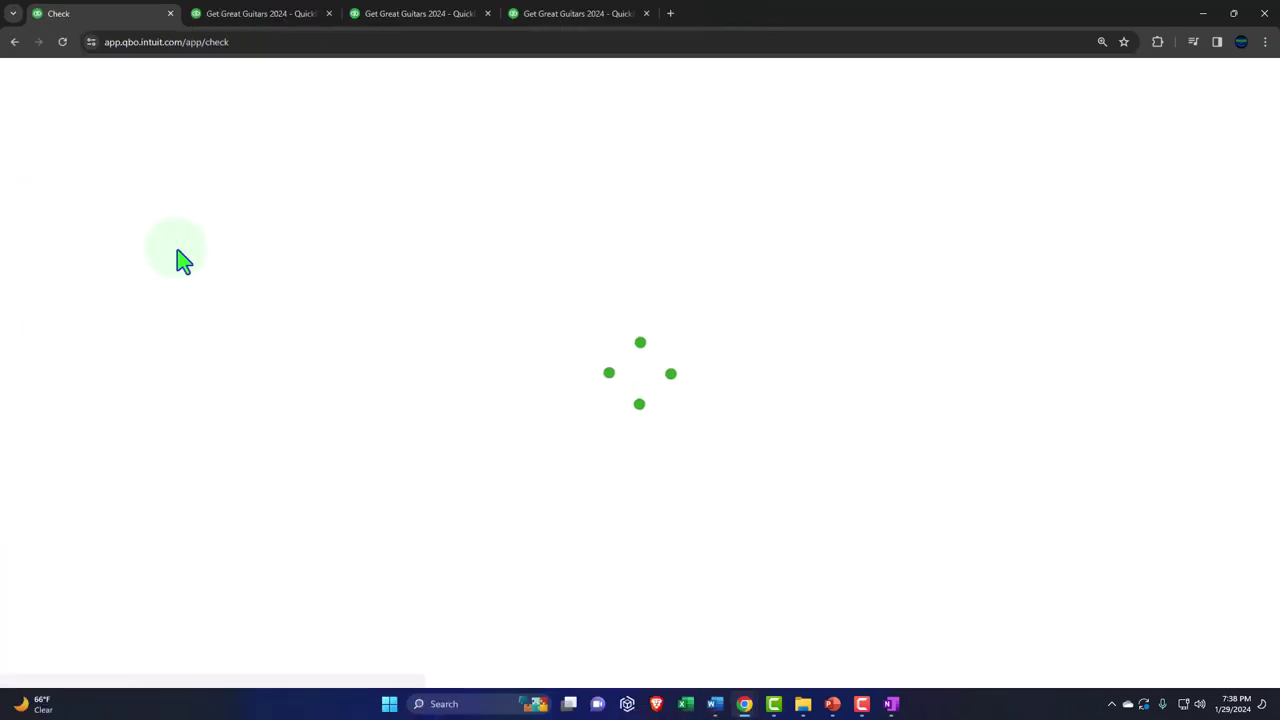
{"action": "left_click", "coordinate": [175, 160]}
{"action": "type", "text": "ver"}
{"action": "key", "text": "Tab"}
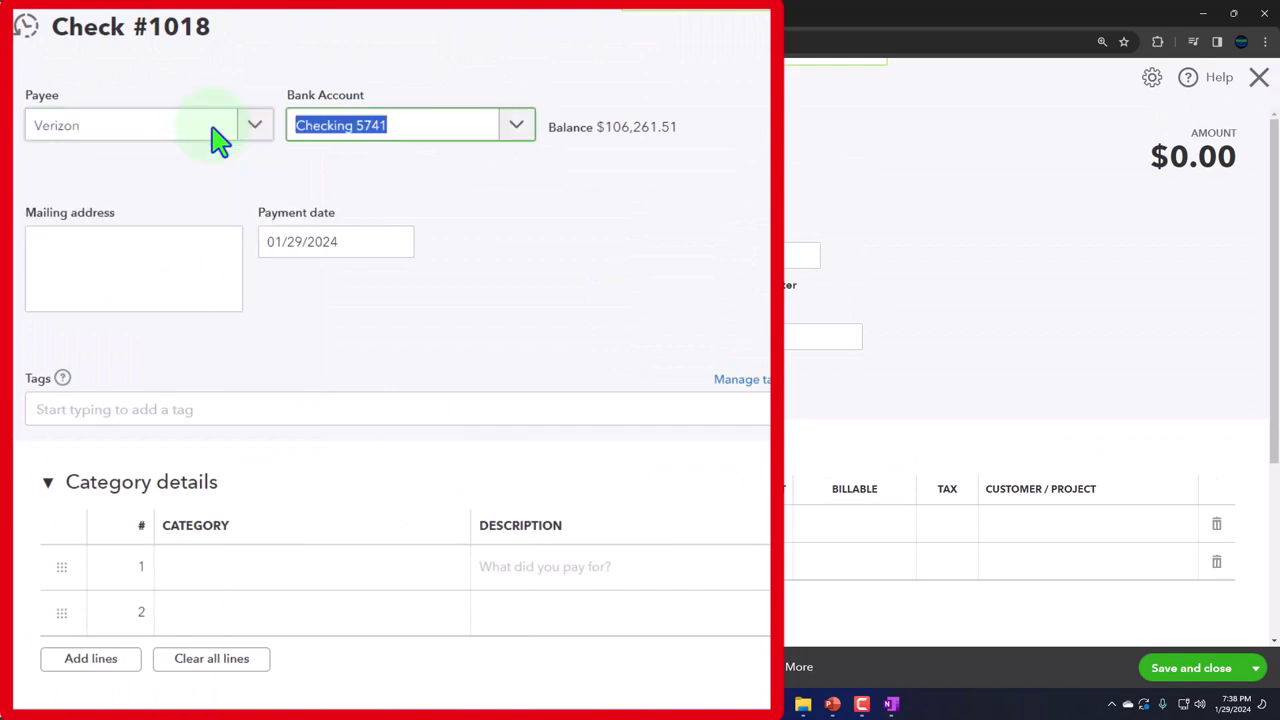
{"action": "scroll", "coordinate": [409, 223], "scroll_direction": "down", "scroll_amount": 2}
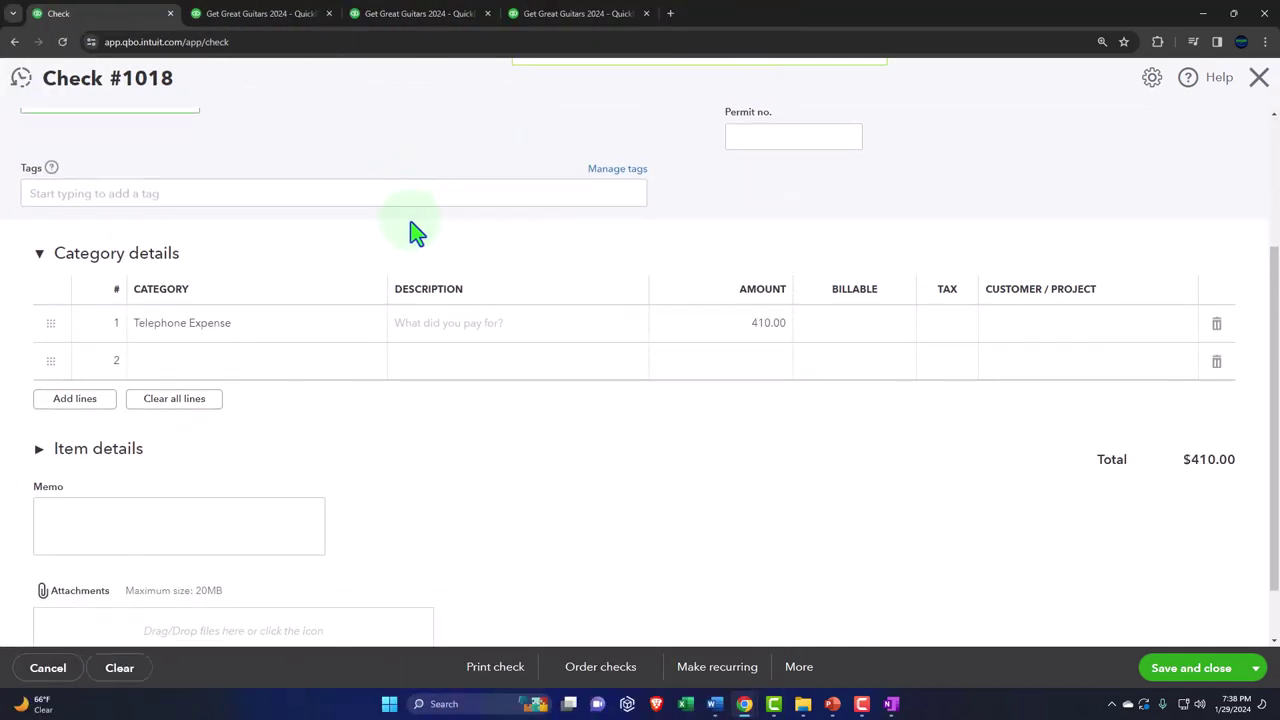
{"action": "left_click", "coordinate": [38, 450]}
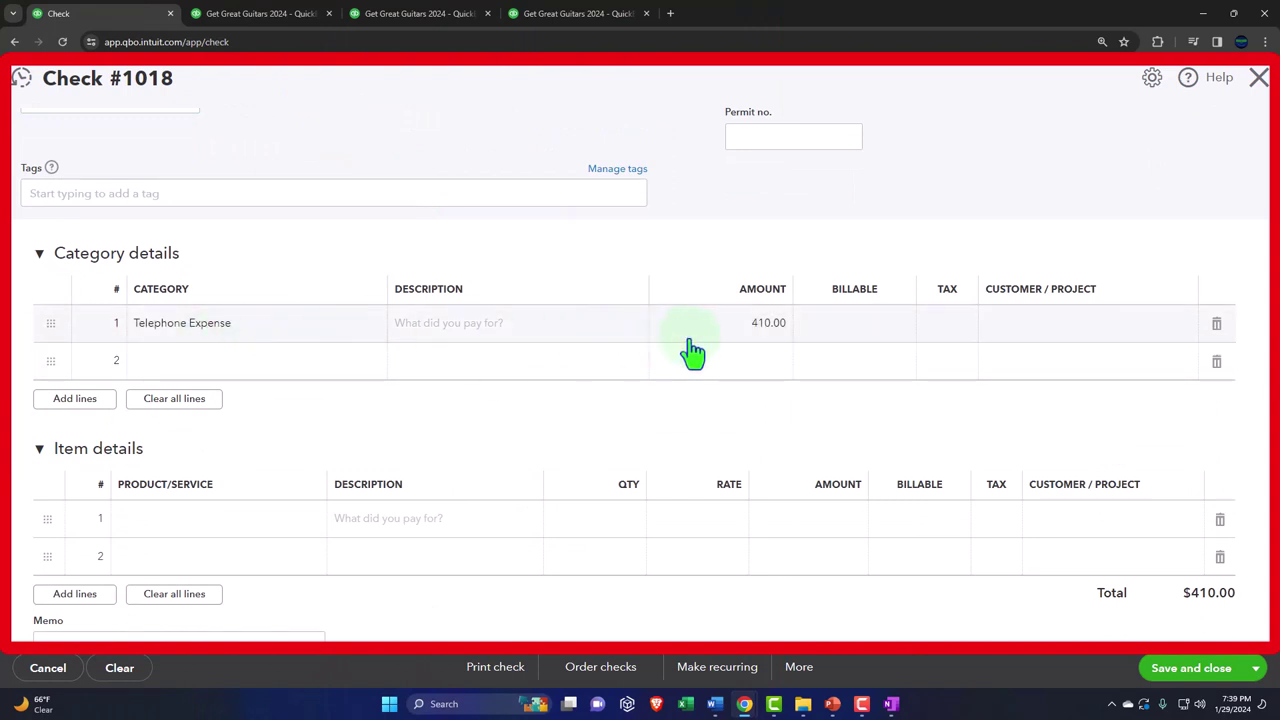
{"action": "scroll", "coordinate": [693, 350], "scroll_direction": "up", "scroll_amount": 2}
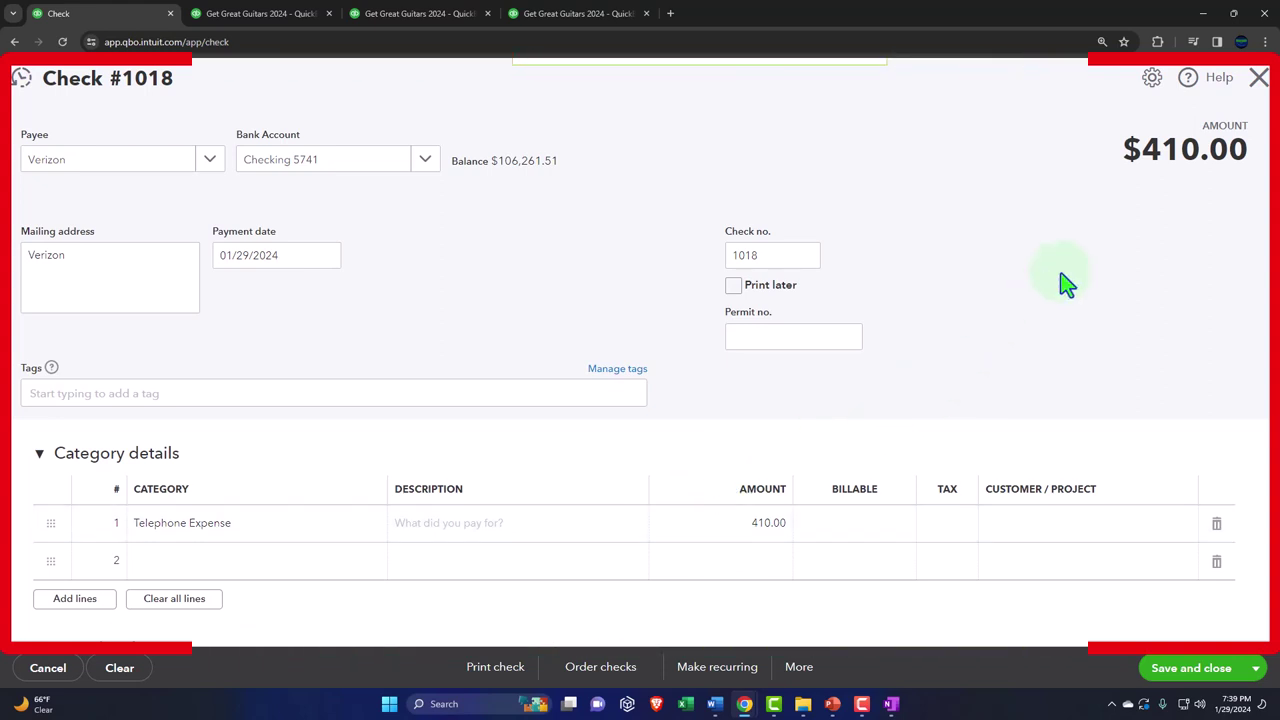
{"action": "left_click", "coordinate": [1257, 79]}
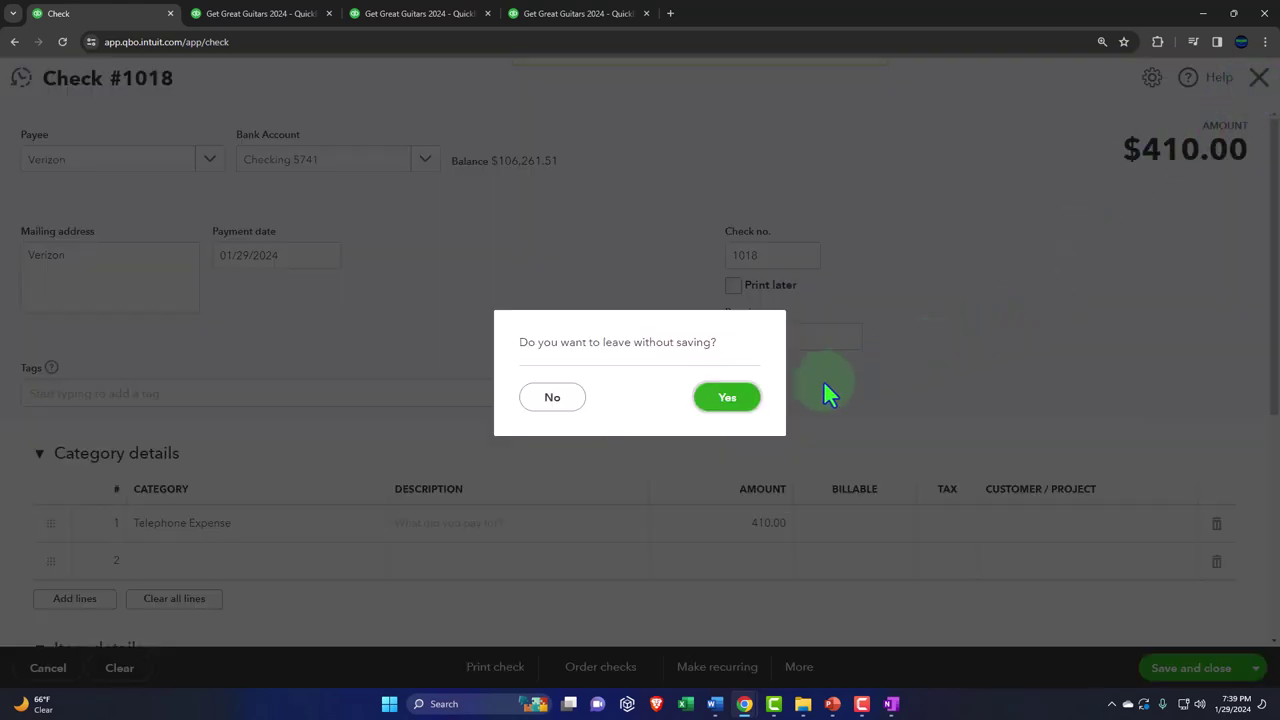
{"action": "left_click", "coordinate": [740, 400]}
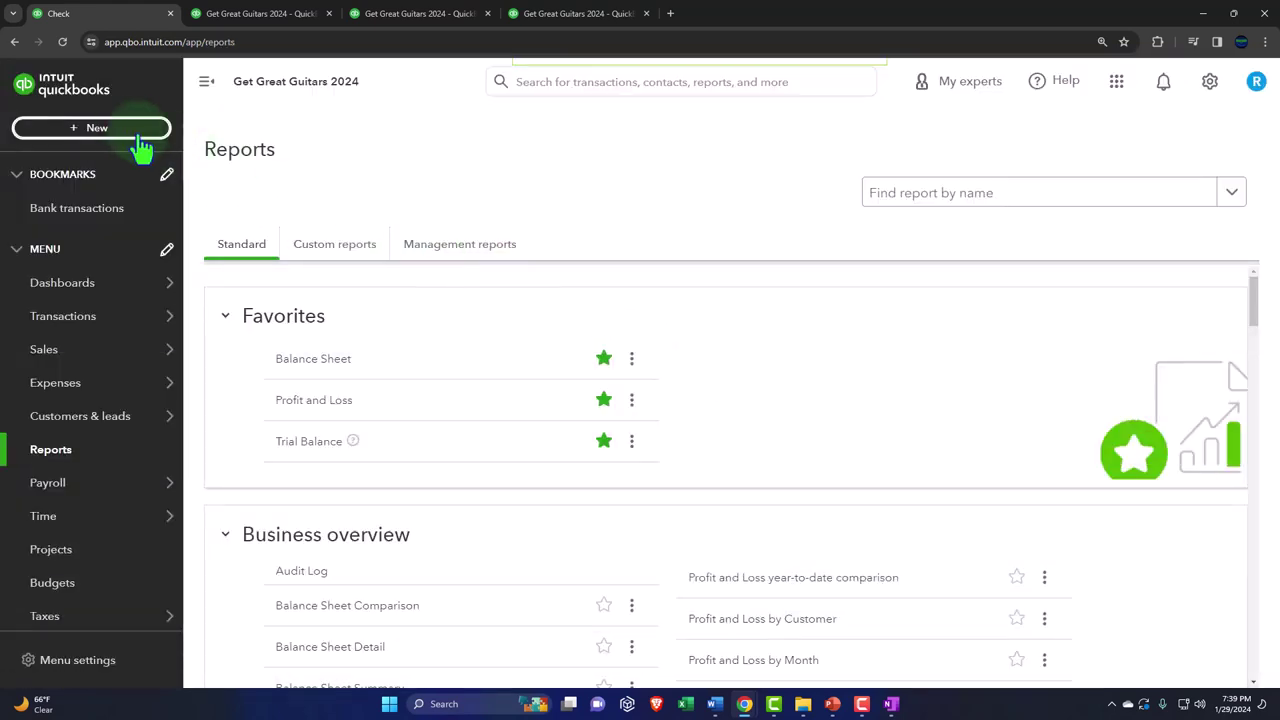
Start a new bill and choose Verizon as the vendor
{"action": "left_click", "coordinate": [143, 132]}
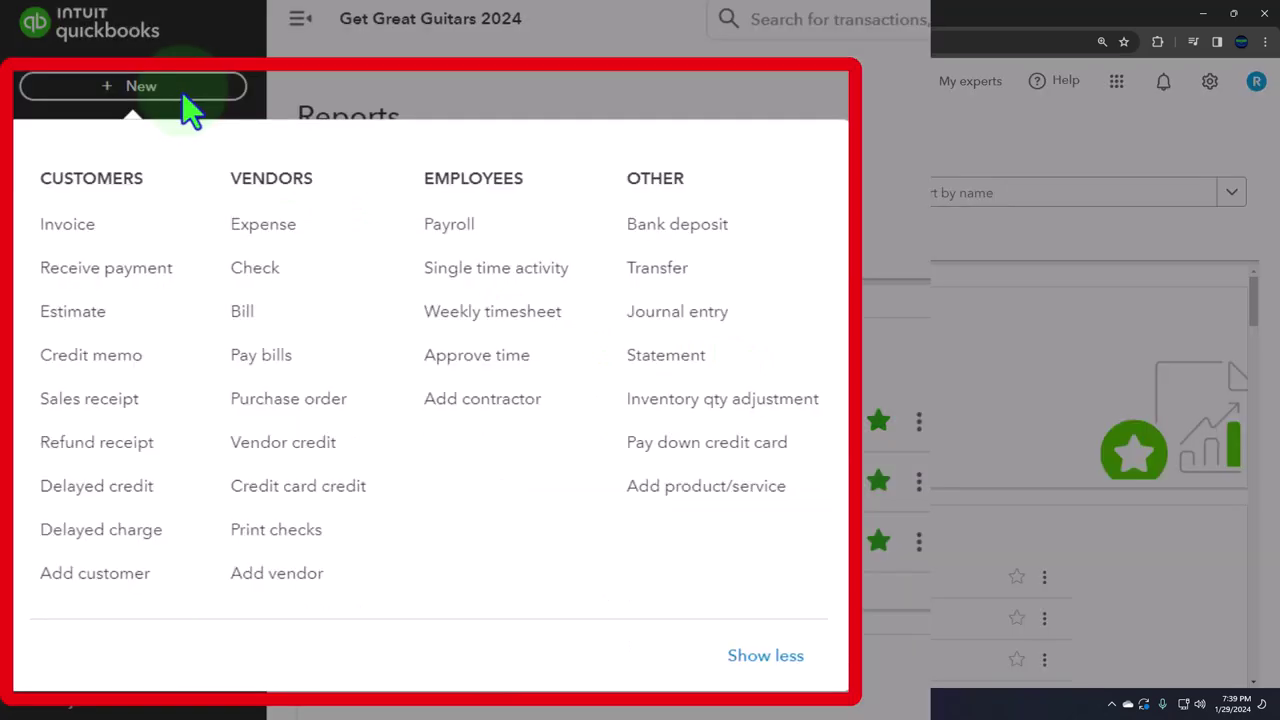
{"action": "left_click", "coordinate": [244, 312]}
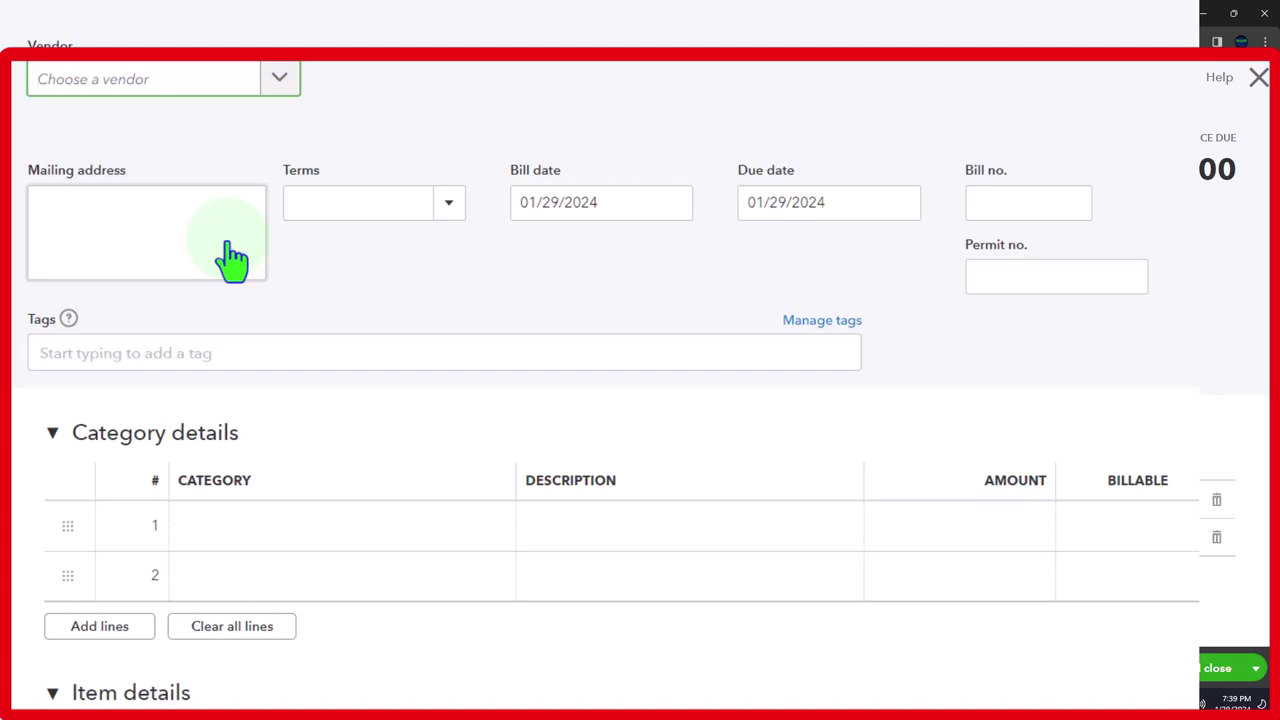
{"action": "type", "text": "ver"}
{"action": "key", "text": "Down"}
{"action": "key", "text": "Down"}
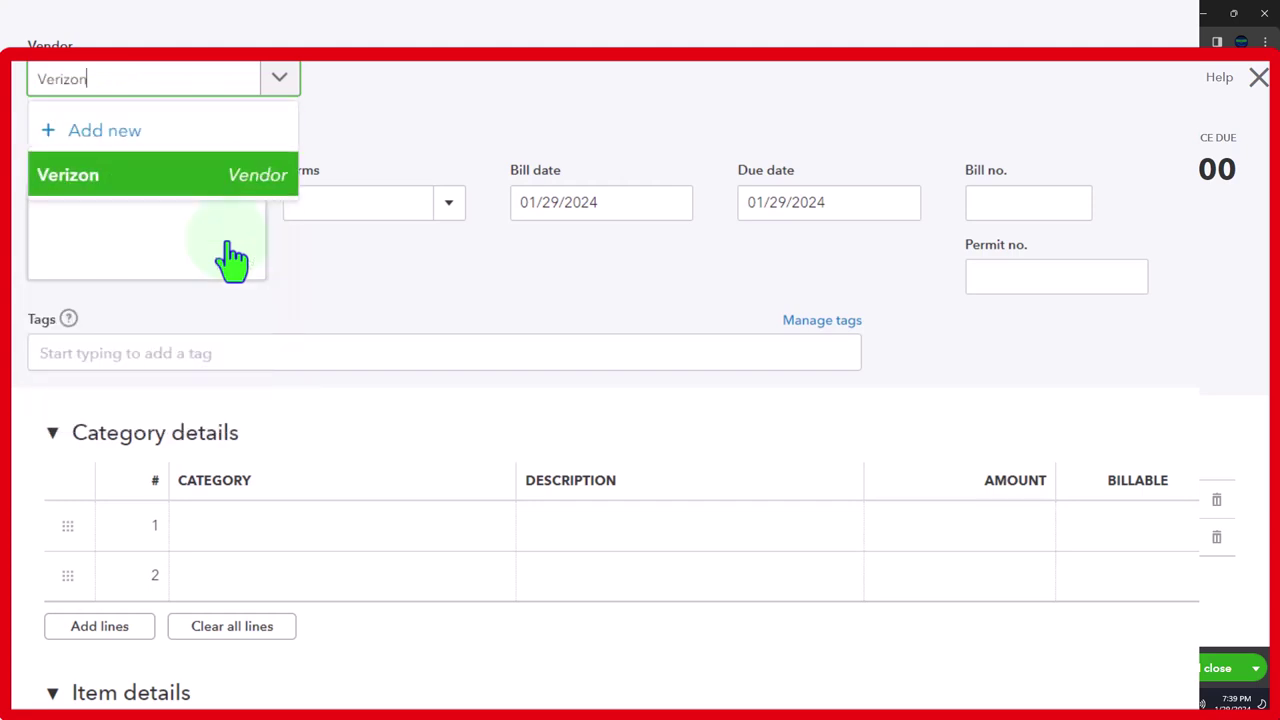
{"action": "key", "text": "Tab"}
Set the bill date to 02/28/2024 and the payment terms to Net 15
{"action": "key", "text": "Tab"}
{"action": "key", "text": "Tab"}
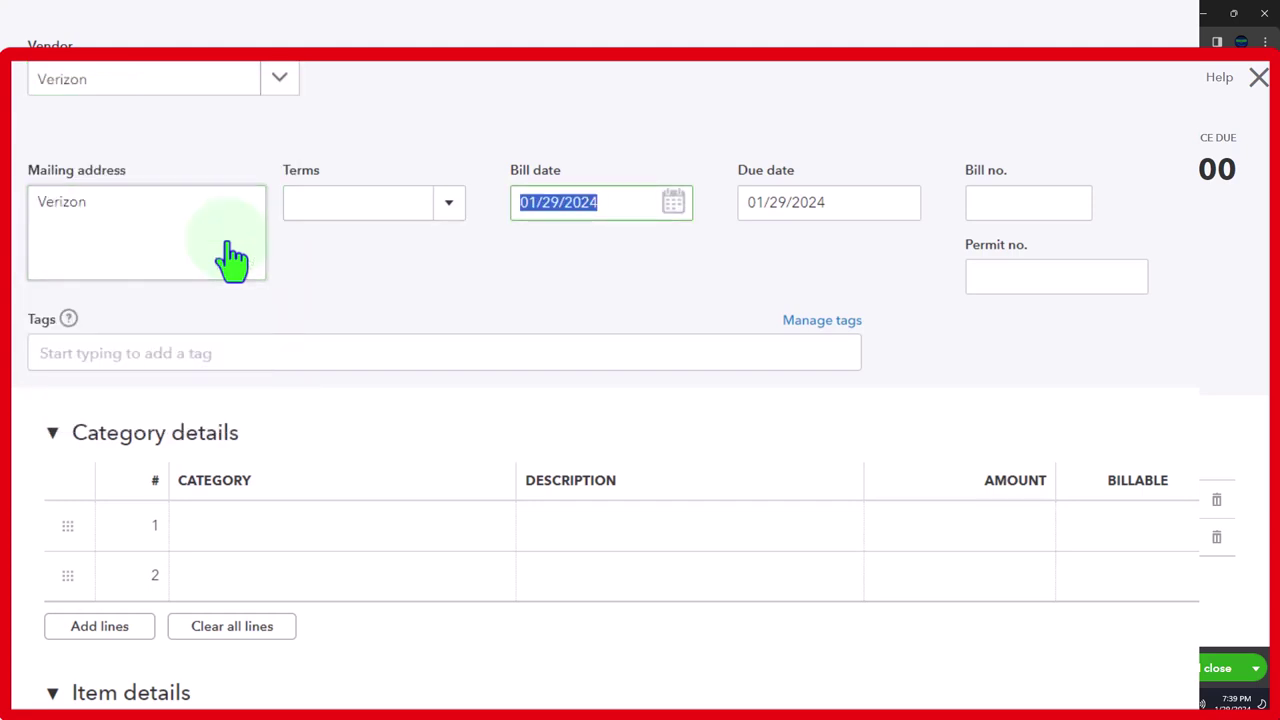
{"action": "type", "text": "028"}
{"action": "key", "text": "BackSpace"}
{"action": "key", "text": "BackSpace"}
{"action": "type", "text": "2/28/2024"}
{"action": "key", "text": "Tab"}
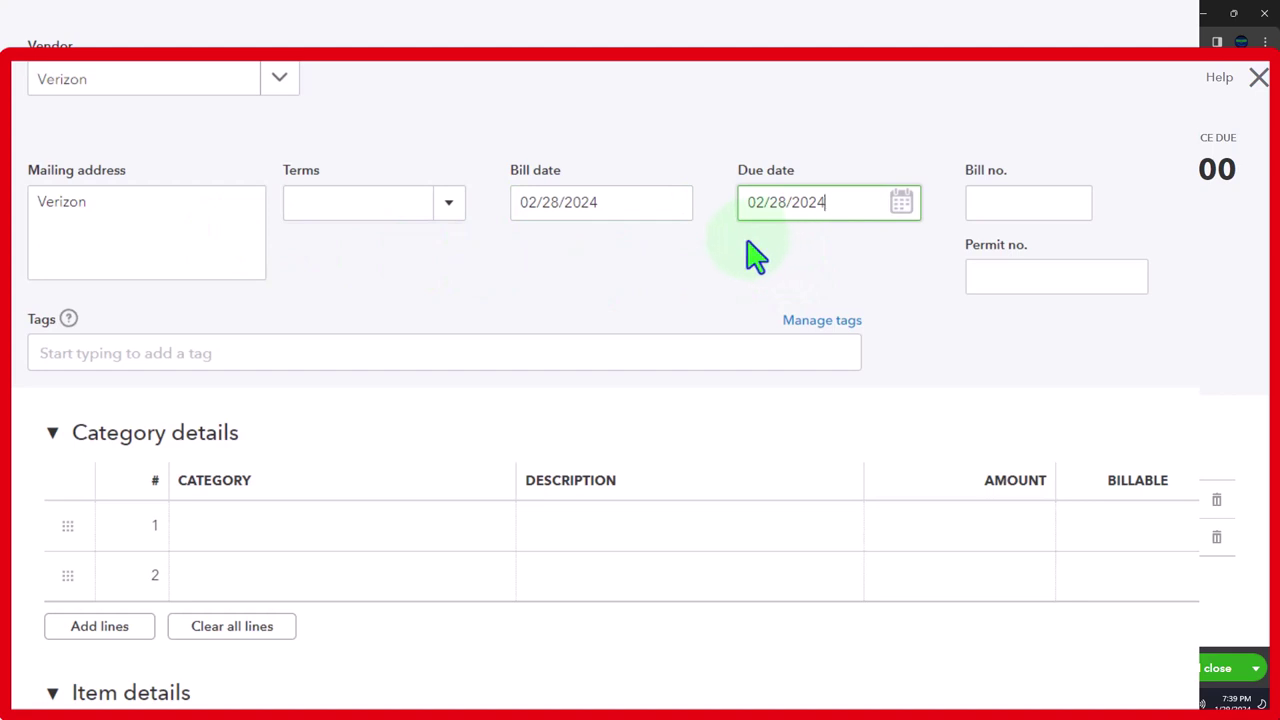
{"action": "left_click", "coordinate": [446, 206]}
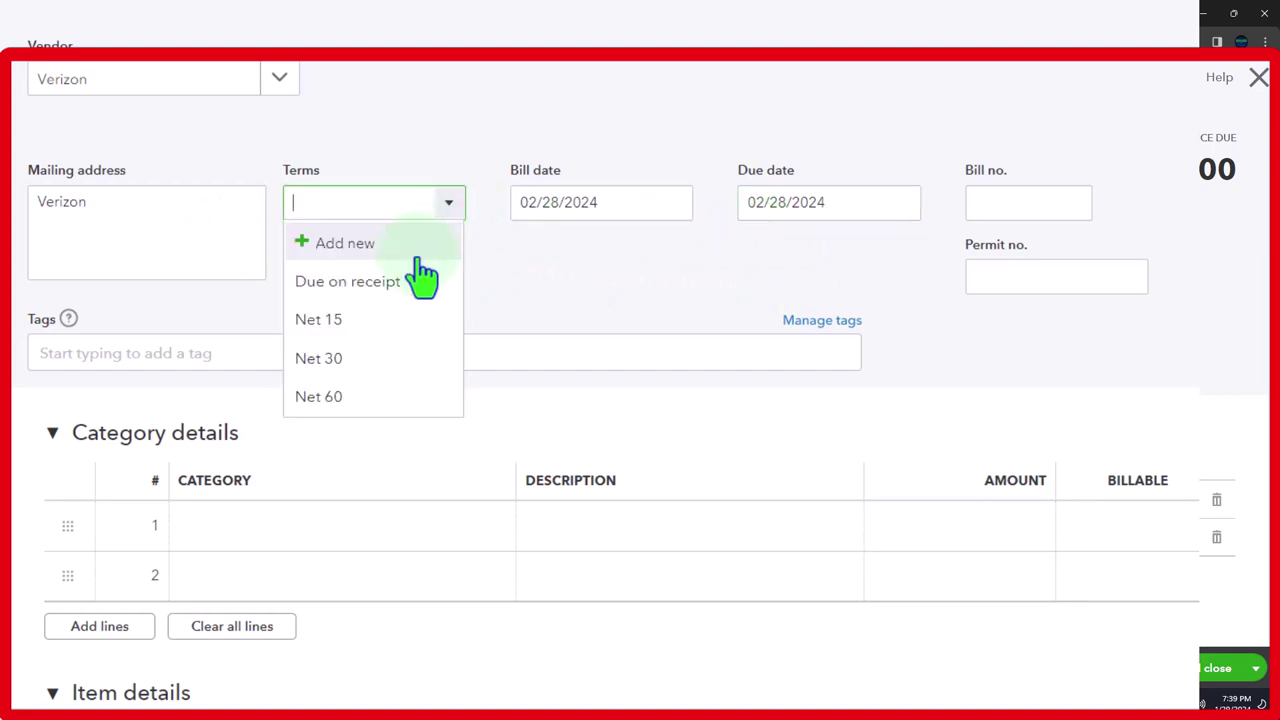
{"action": "left_click", "coordinate": [376, 325]}
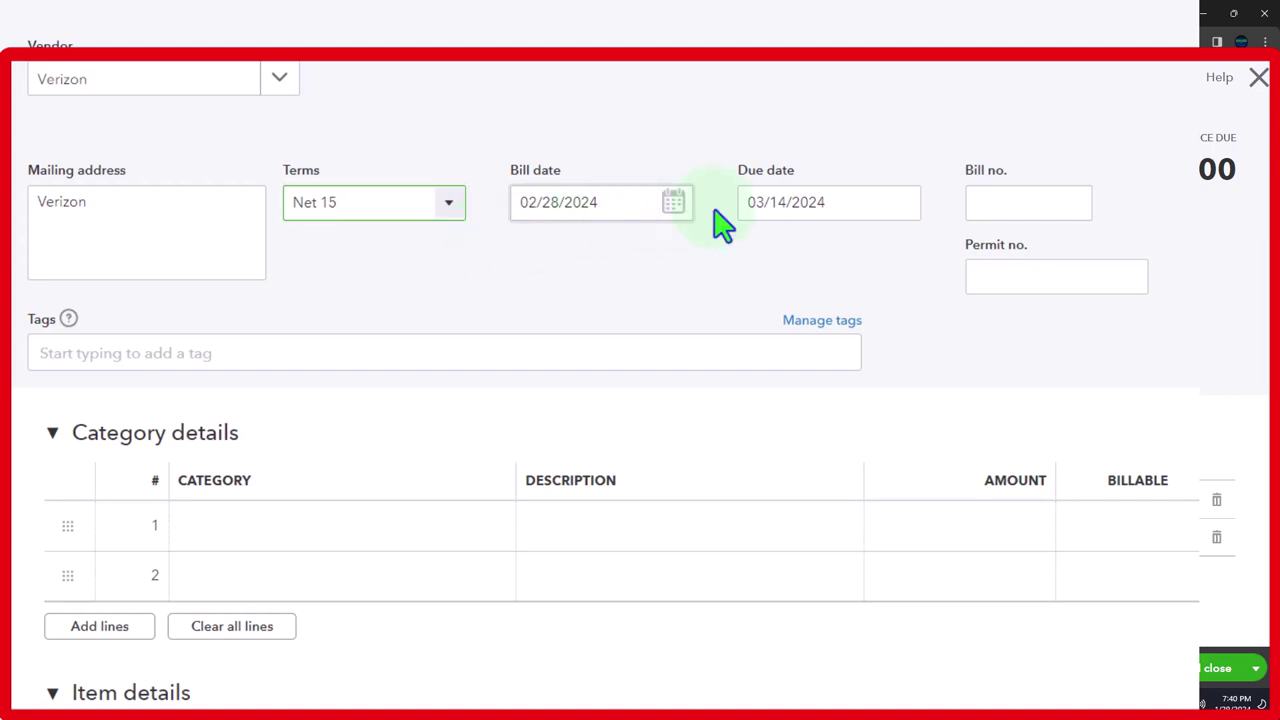
Assign Telephone Expense as the category of the bill's first category line
{"action": "left_click", "coordinate": [834, 203]}
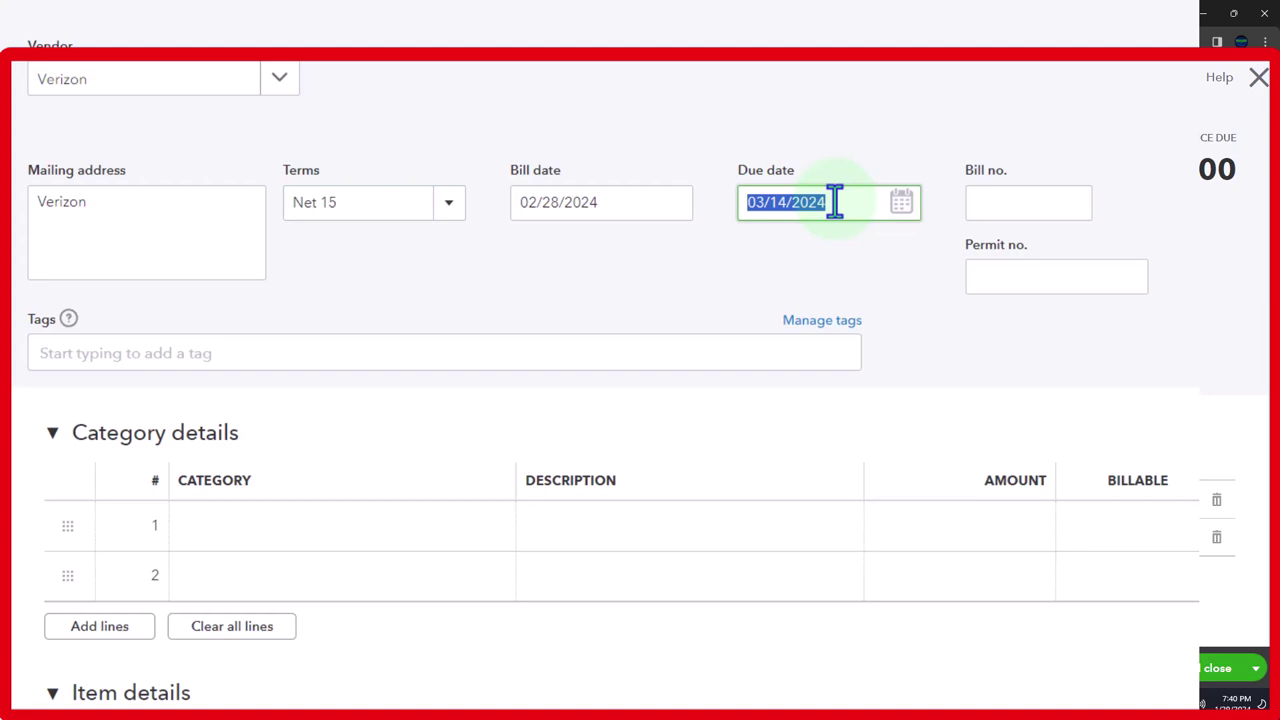
{"action": "key", "text": "Tab"}
{"action": "key", "text": "Tab"}
{"action": "key", "text": "Tab"}
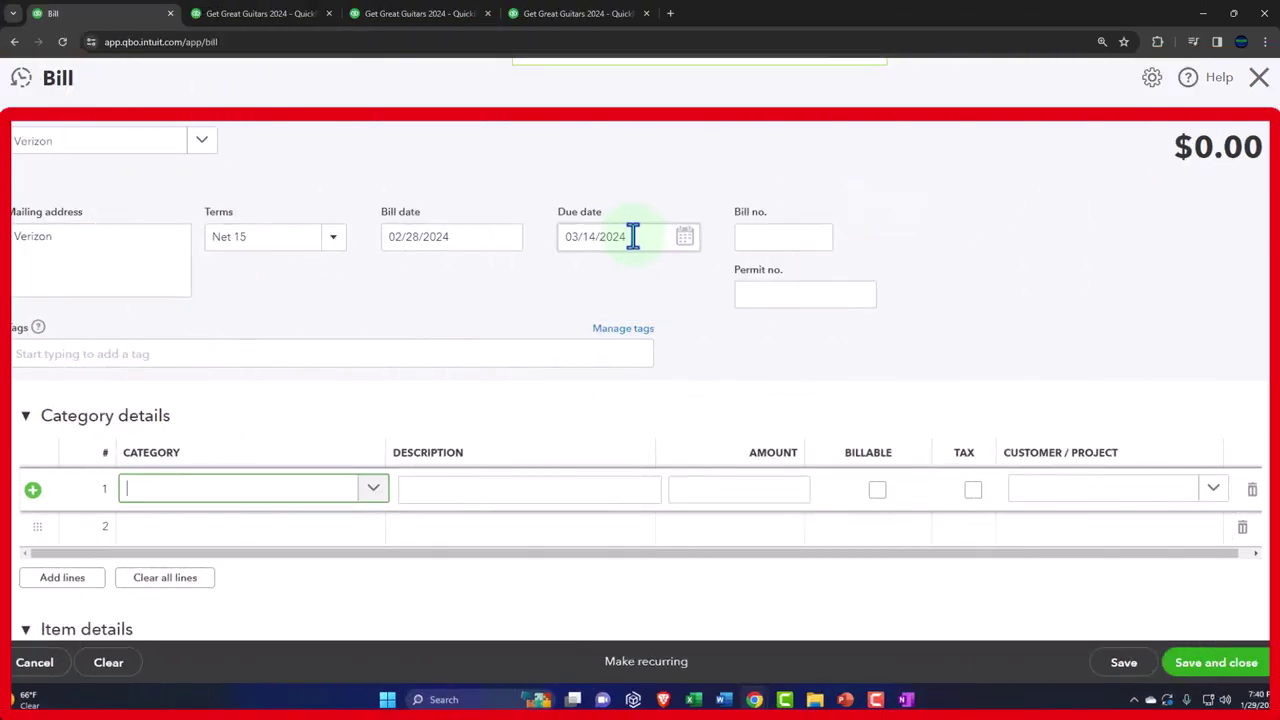
{"action": "type", "text": "Tel"}
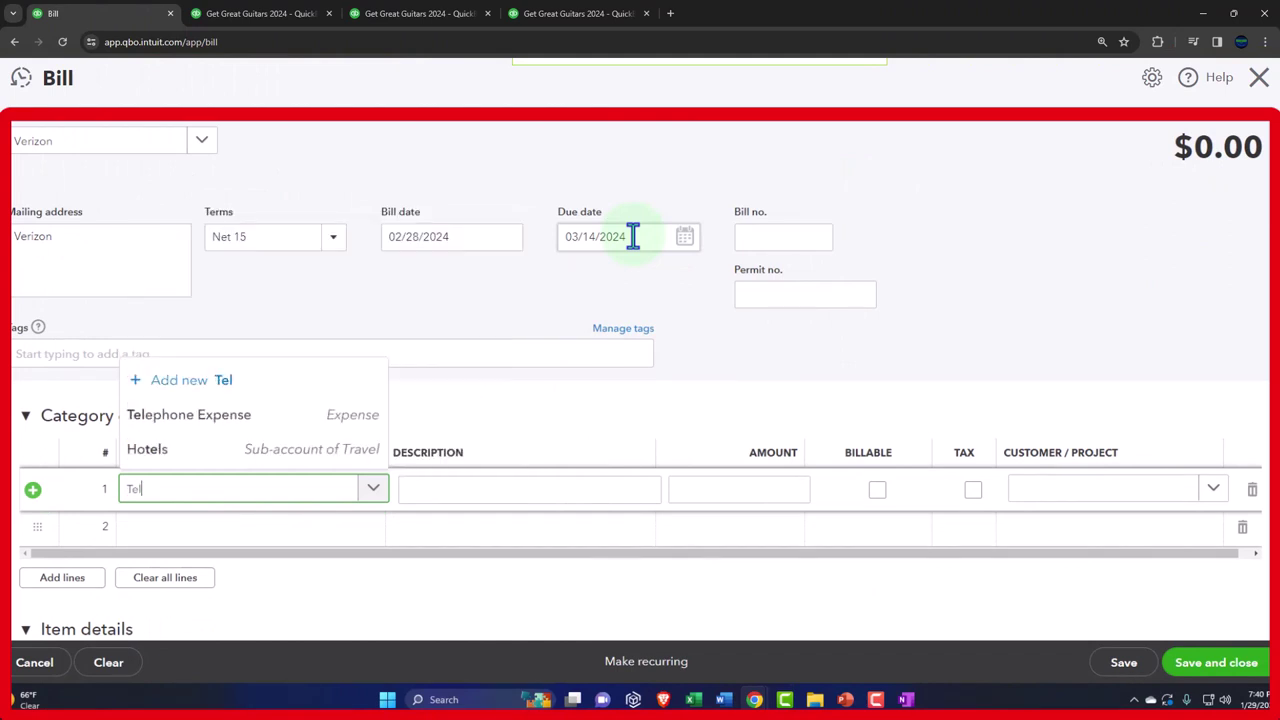
{"action": "key", "text": "Down"}
{"action": "key", "text": "Down"}
{"action": "key", "text": "Up"}
{"action": "key", "text": "Tab"}
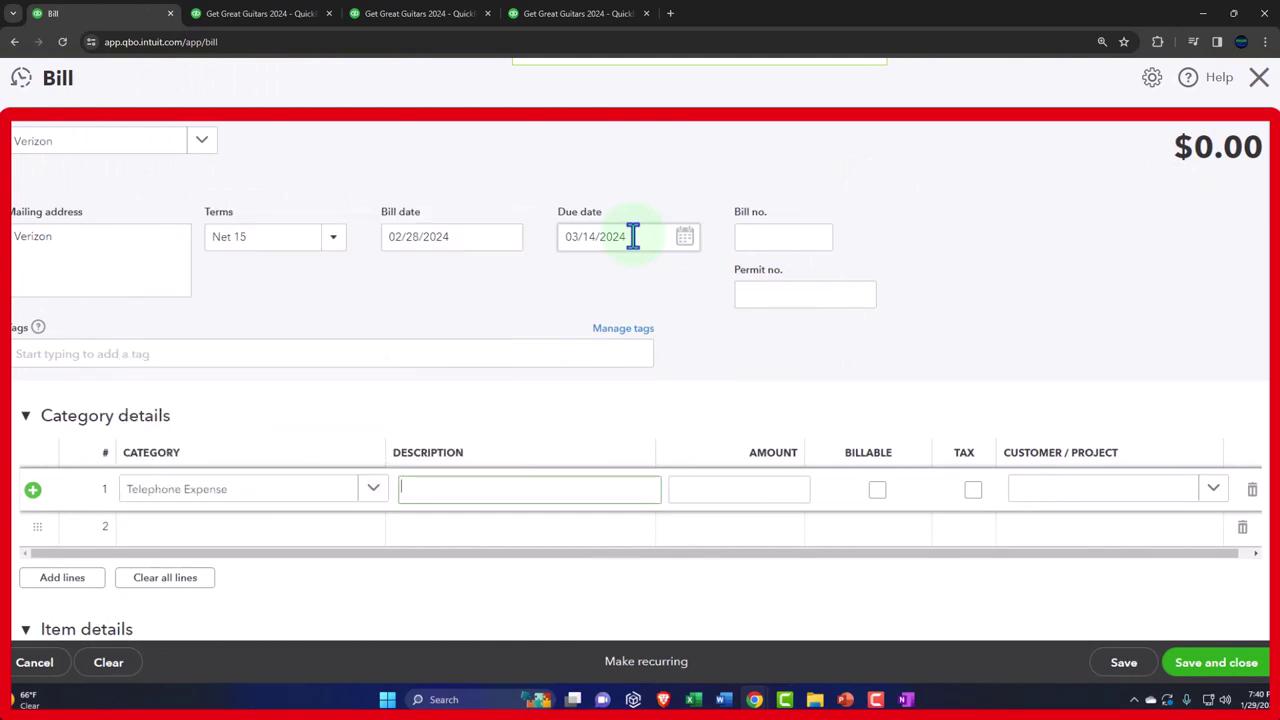
Enter an amount of 360 on the Telephone Expense line and move on to the second category line
{"action": "key", "text": "Tab"}
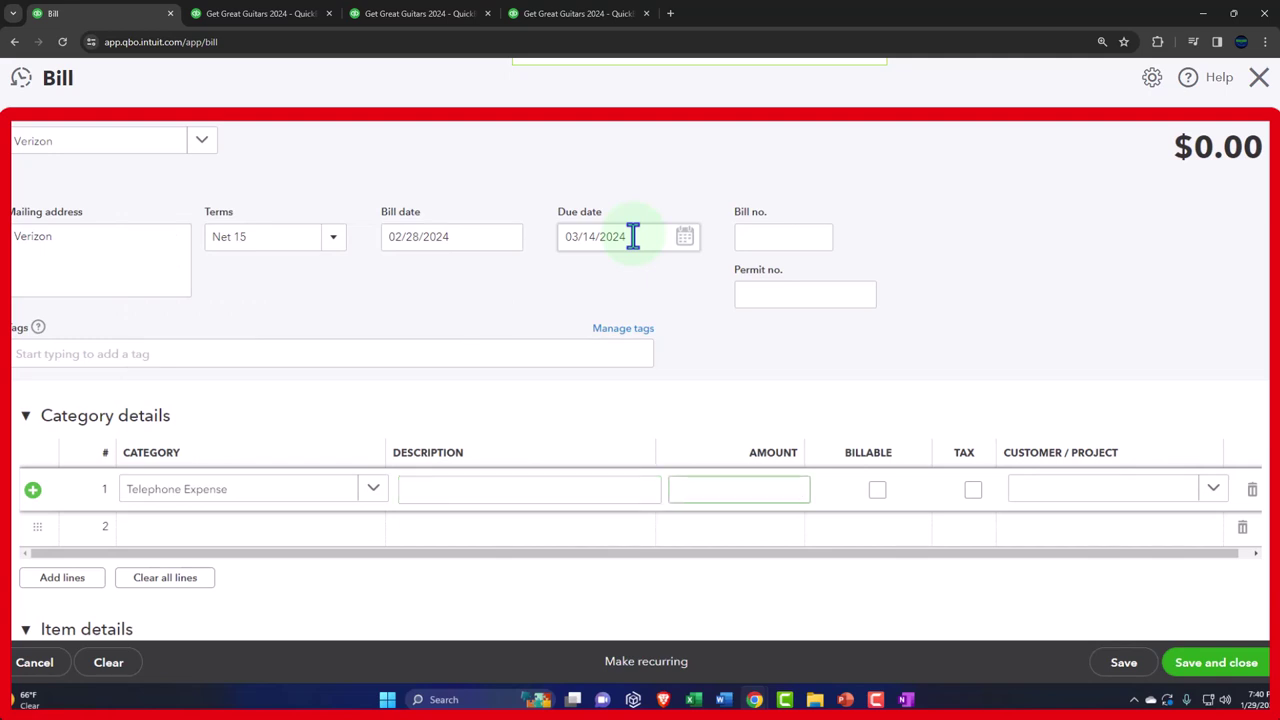
{"action": "type", "text": "360"}
{"action": "key", "text": "Tab"}
{"action": "scroll", "coordinate": [900, 557], "scroll_direction": "down", "scroll_amount": 1}
{"action": "key", "text": "Tab"}
{"action": "key", "text": "Tab"}
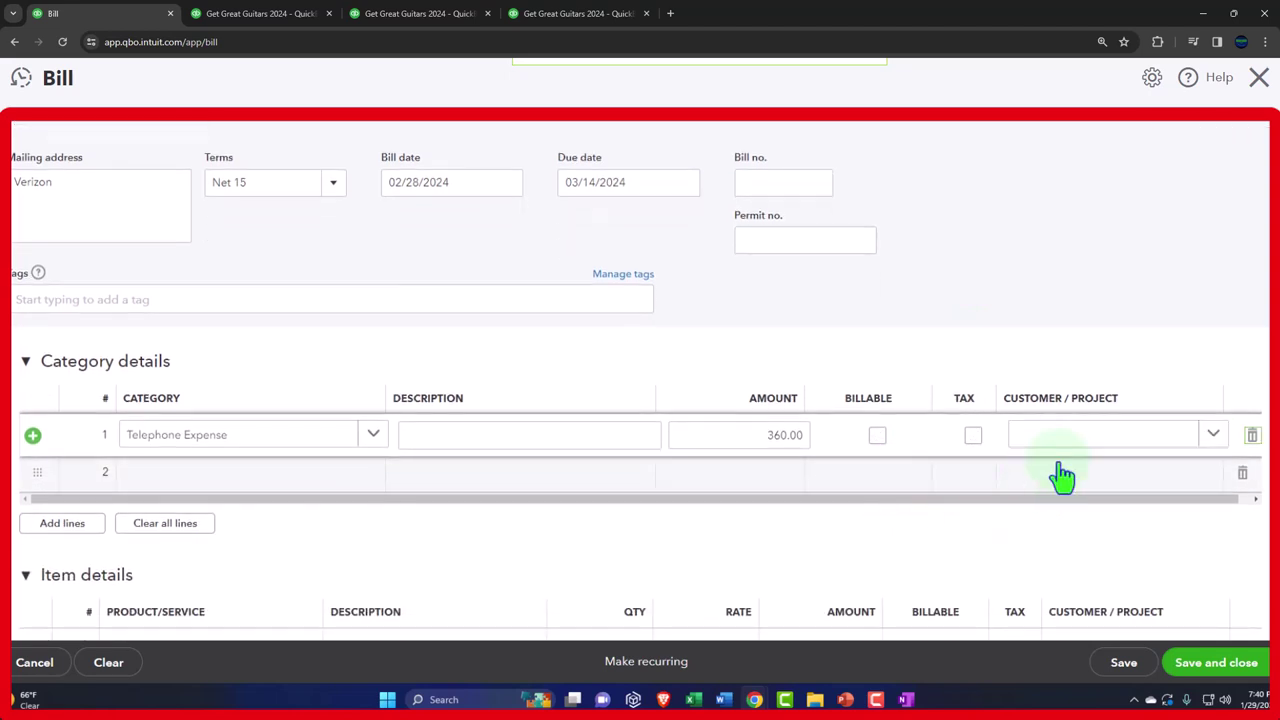
{"action": "left_click", "coordinate": [1062, 477]}
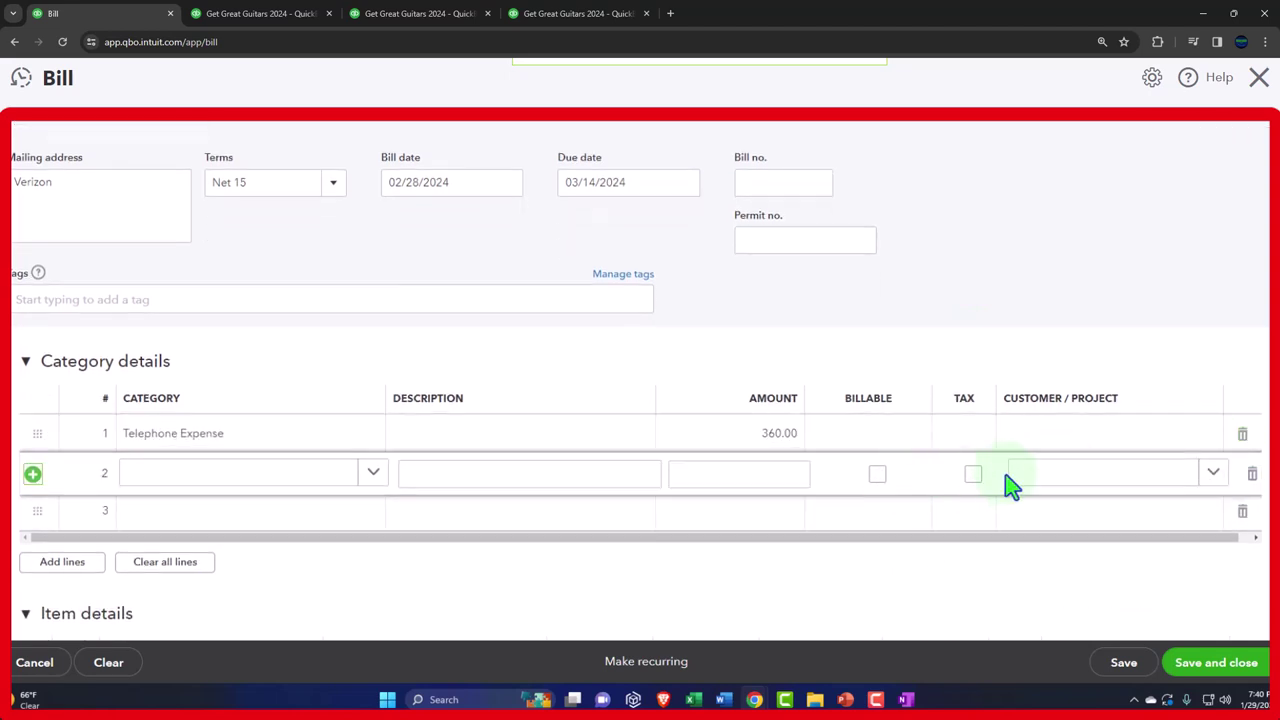
Review the rest of the Verizon bill, save and close it, and switch to the Balance Sheet report
{"action": "scroll", "coordinate": [1010, 485], "scroll_direction": "down", "scroll_amount": 3}
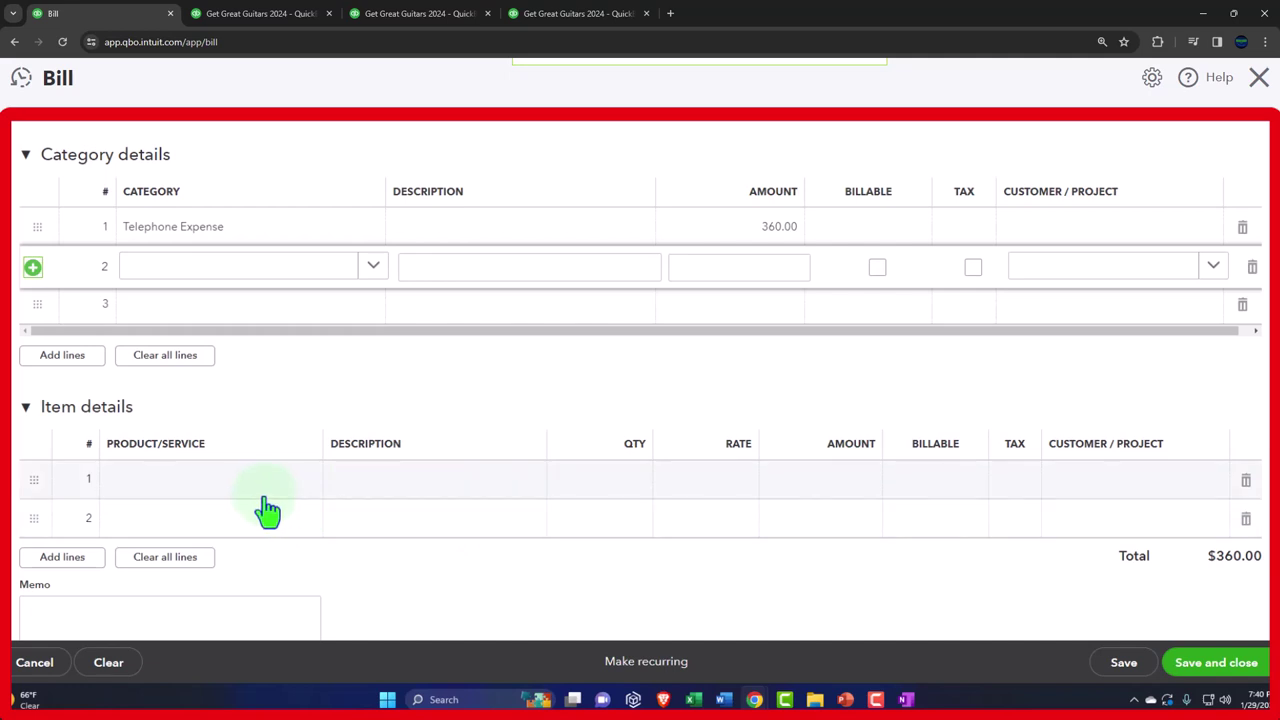
{"action": "scroll", "coordinate": [267, 511], "scroll_direction": "down", "scroll_amount": 3}
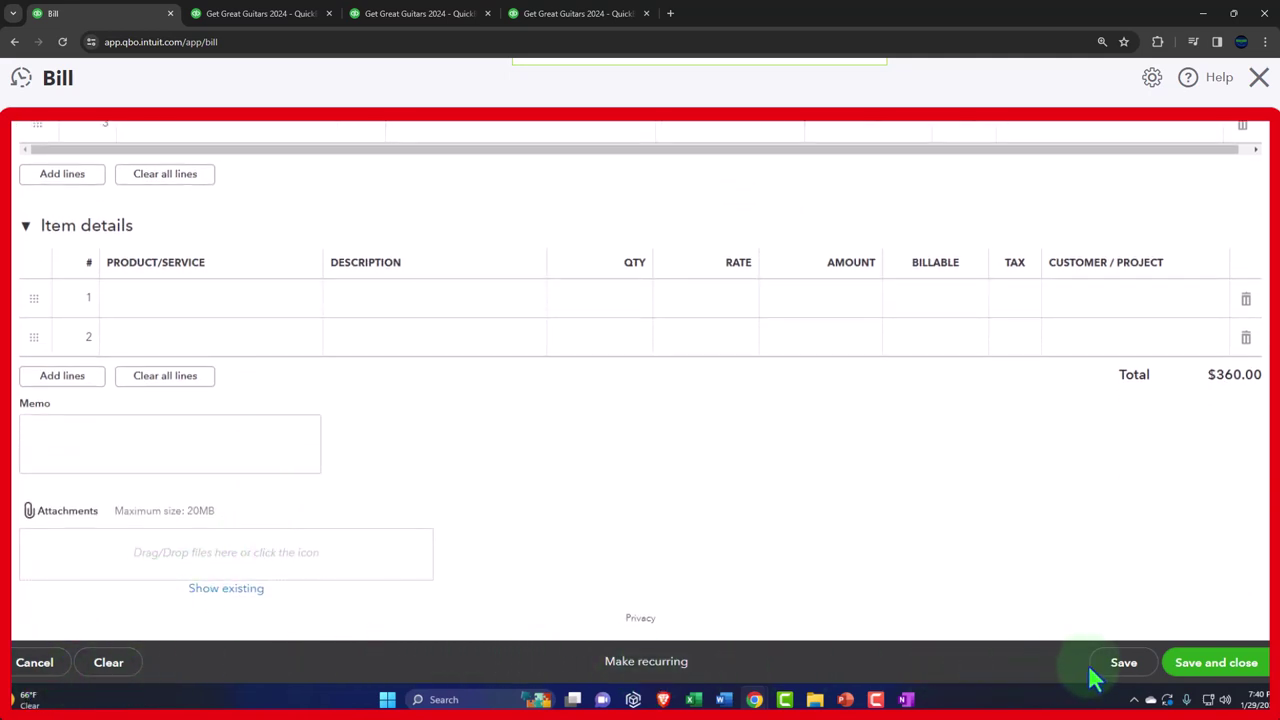
{"action": "left_click", "coordinate": [1264, 662]}
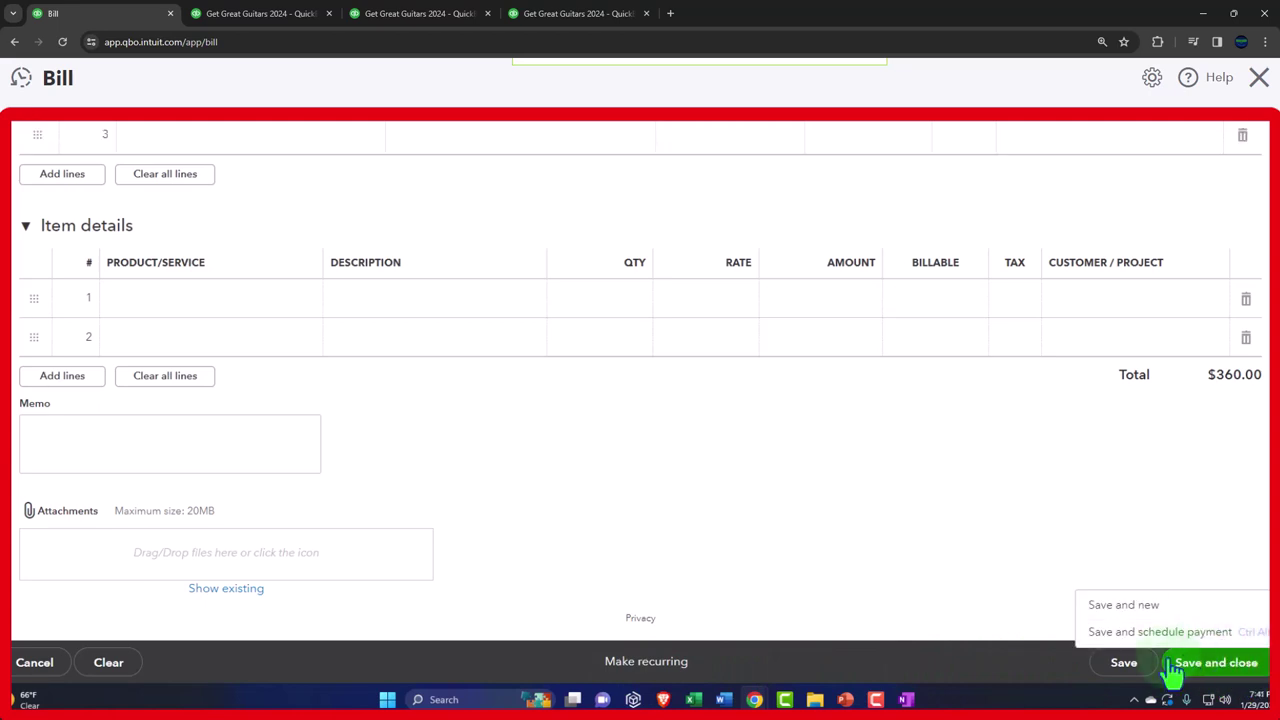
{"action": "left_click", "coordinate": [970, 685]}
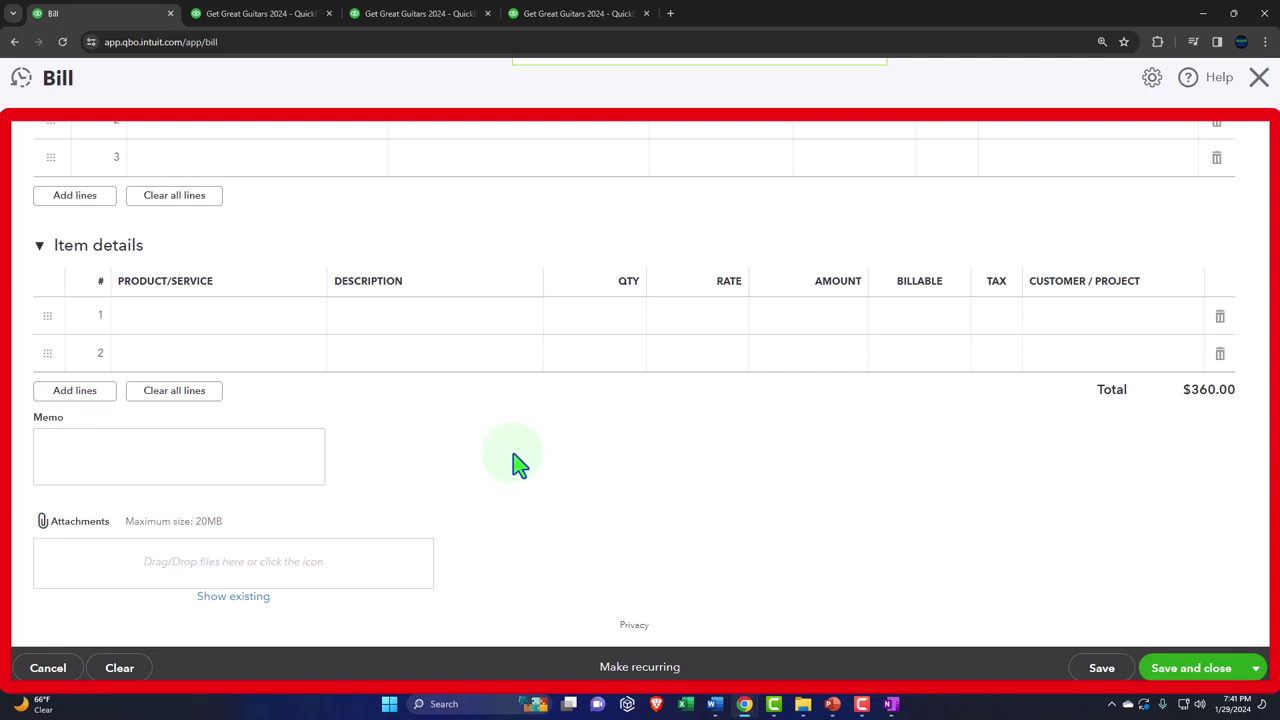
{"action": "scroll", "coordinate": [490, 447], "scroll_direction": "up", "scroll_amount": 2}
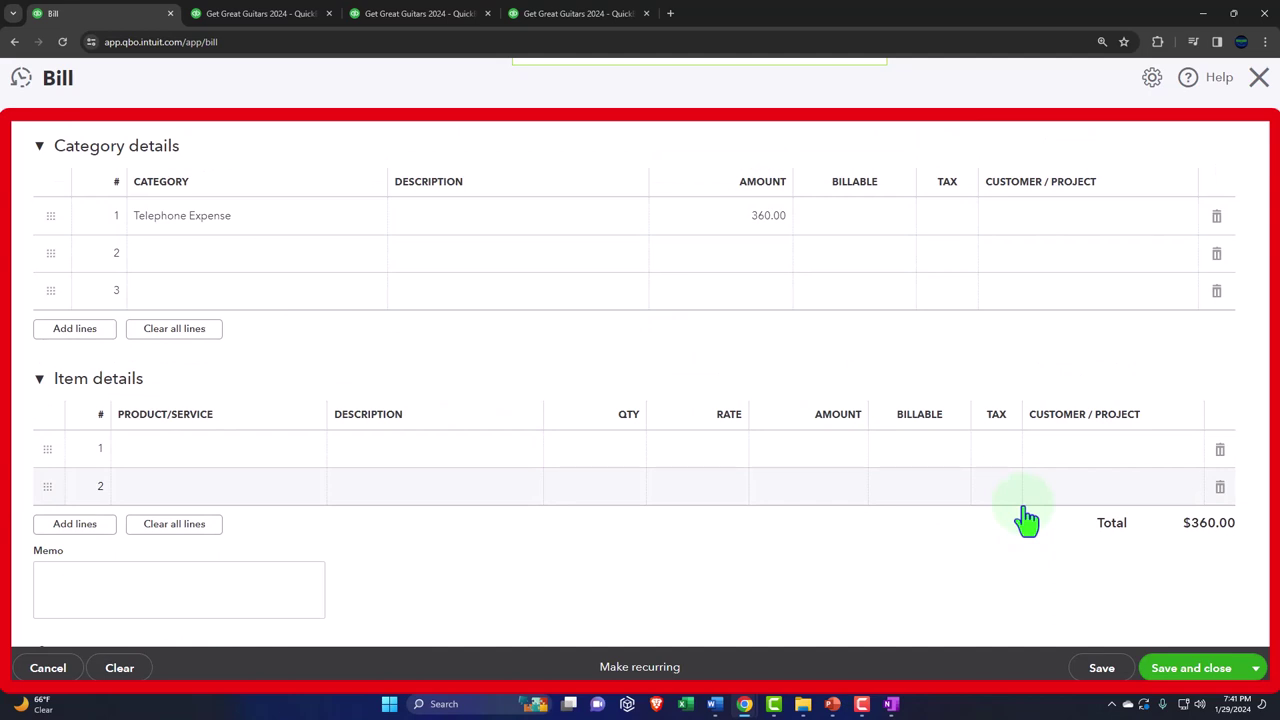
{"action": "left_click", "coordinate": [1225, 675]}
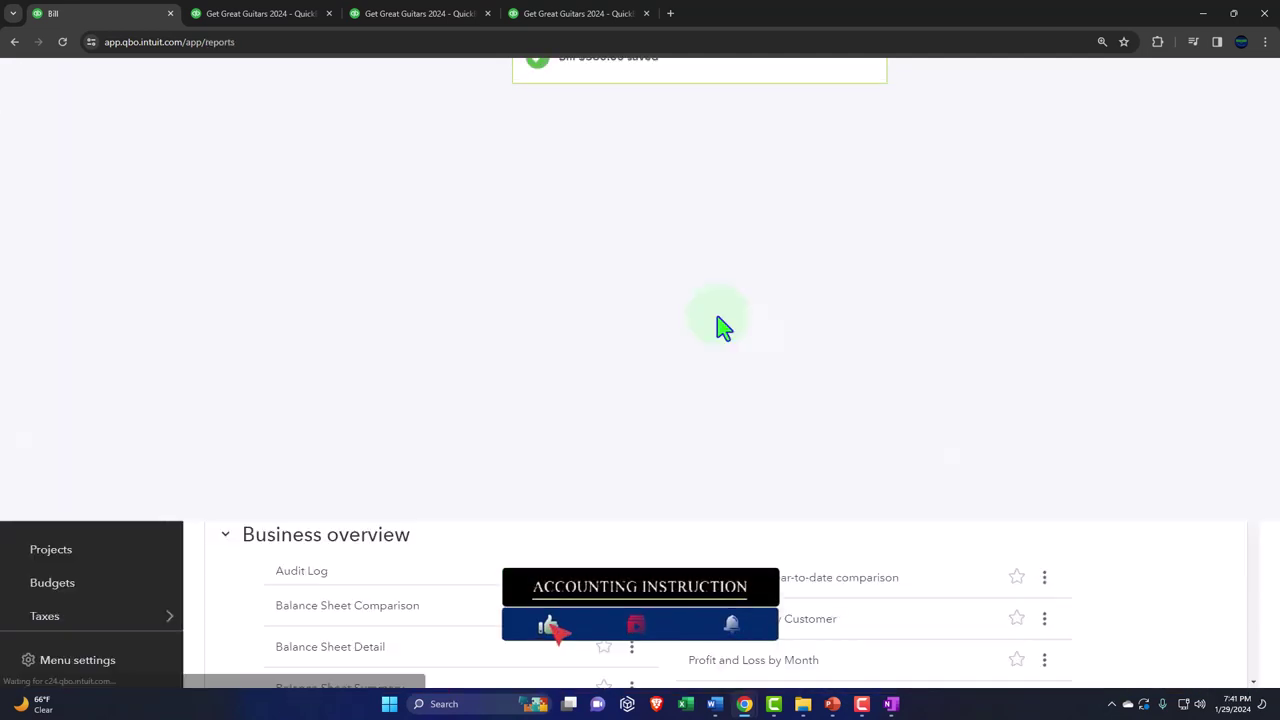
{"action": "left_click", "coordinate": [262, 14]}
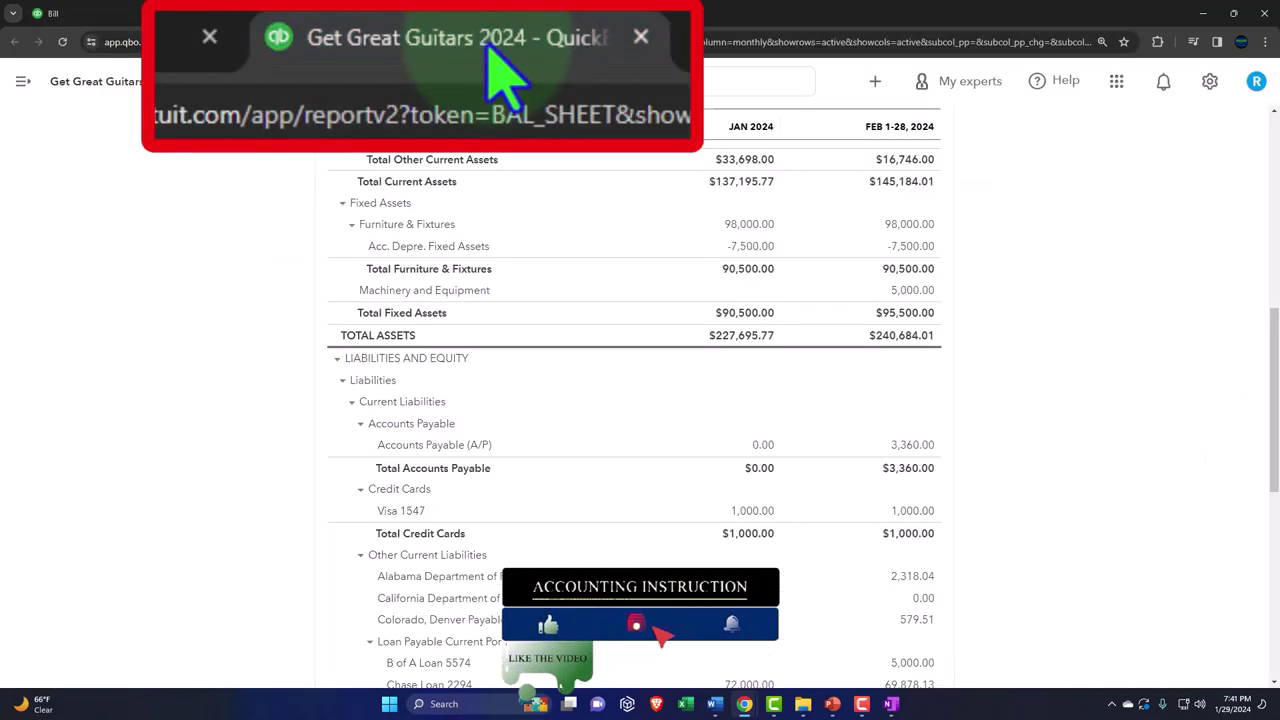
Rerun the Balance Sheet report and open the transaction detail behind the February Accounts Payable (A/P) amount
{"action": "scroll", "coordinate": [290, 245], "scroll_direction": "up", "scroll_amount": 5}
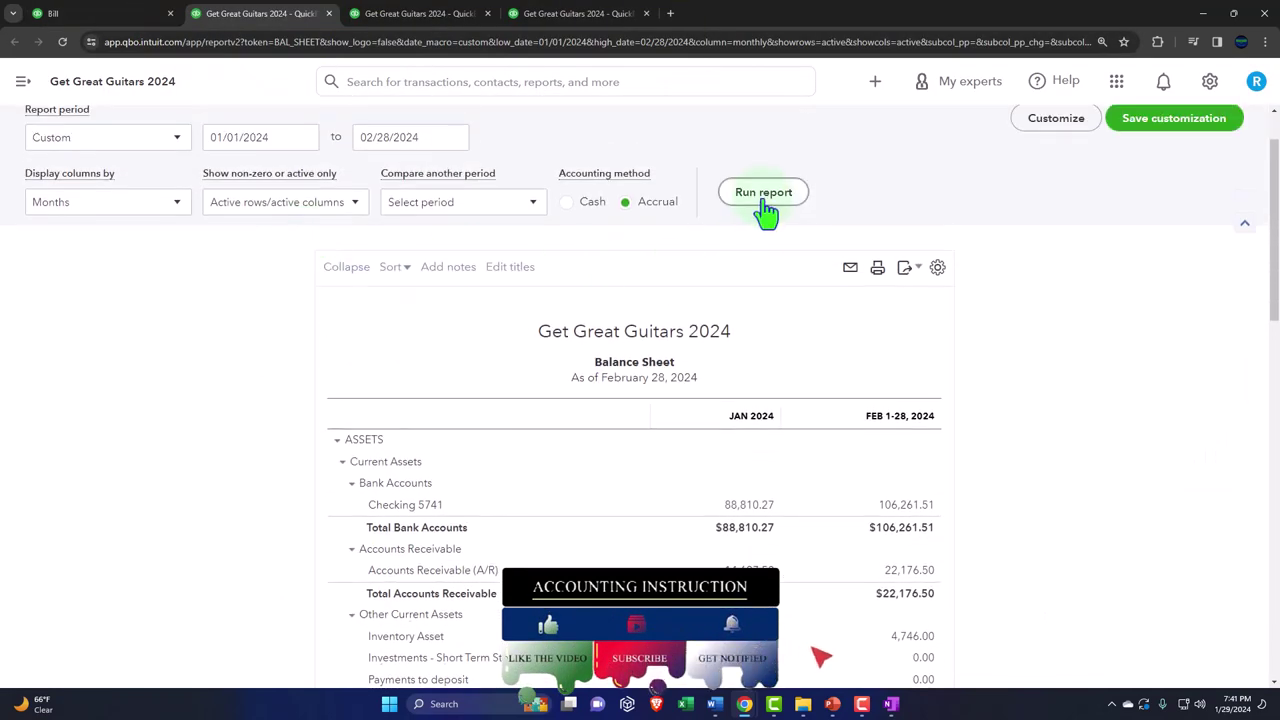
{"action": "scroll", "coordinate": [300, 423], "scroll_direction": "down", "scroll_amount": 2}
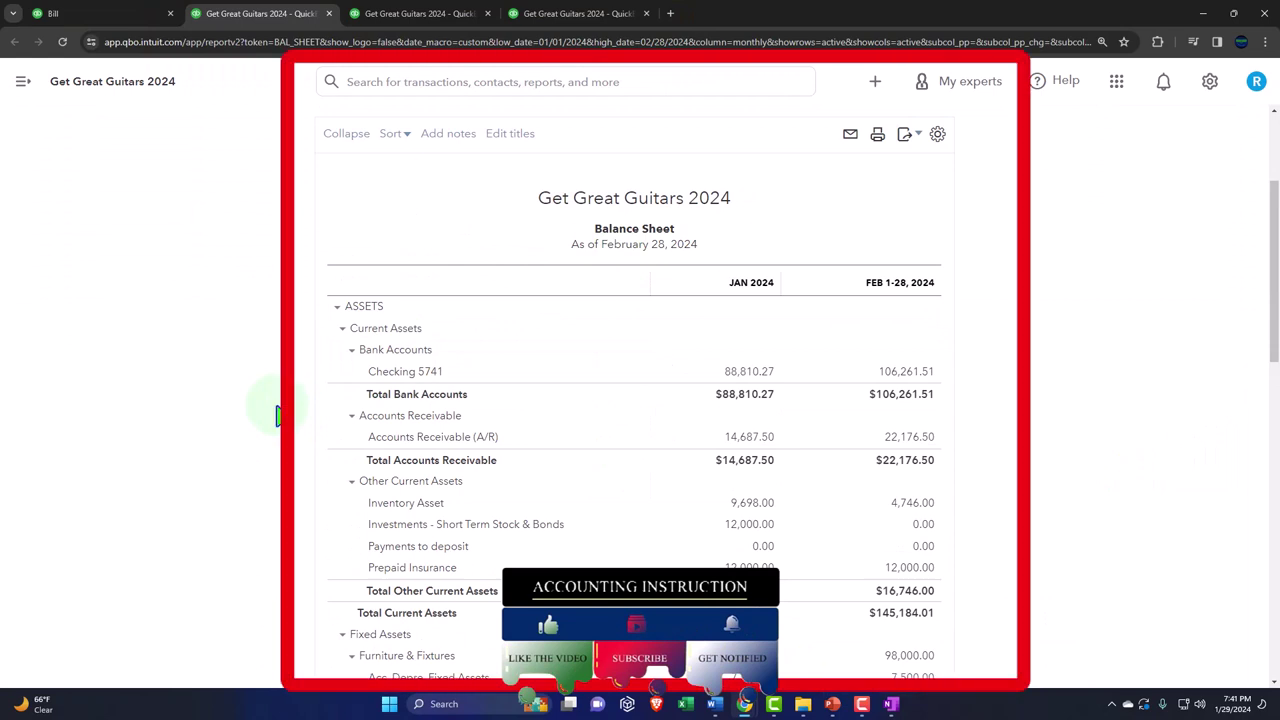
{"action": "scroll", "coordinate": [278, 415], "scroll_direction": "down", "scroll_amount": 4}
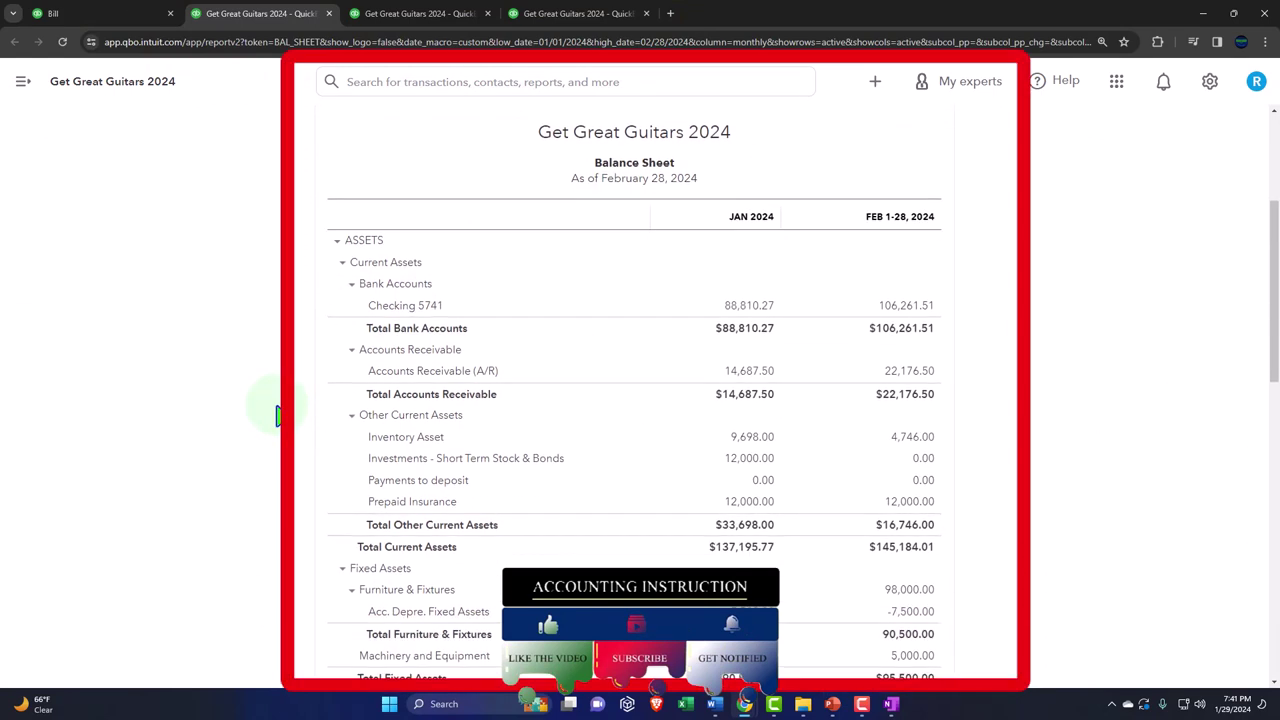
{"action": "scroll", "coordinate": [278, 413], "scroll_direction": "down", "scroll_amount": 2}
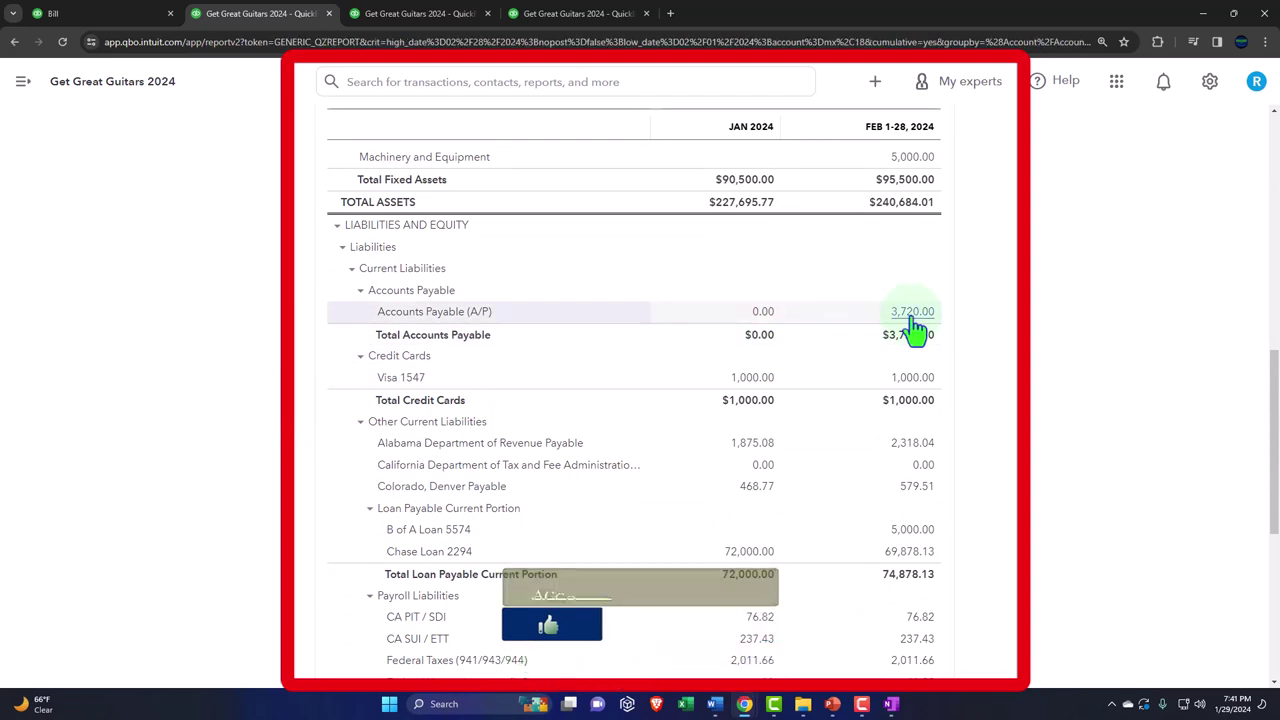
{"action": "left_click", "coordinate": [912, 315]}
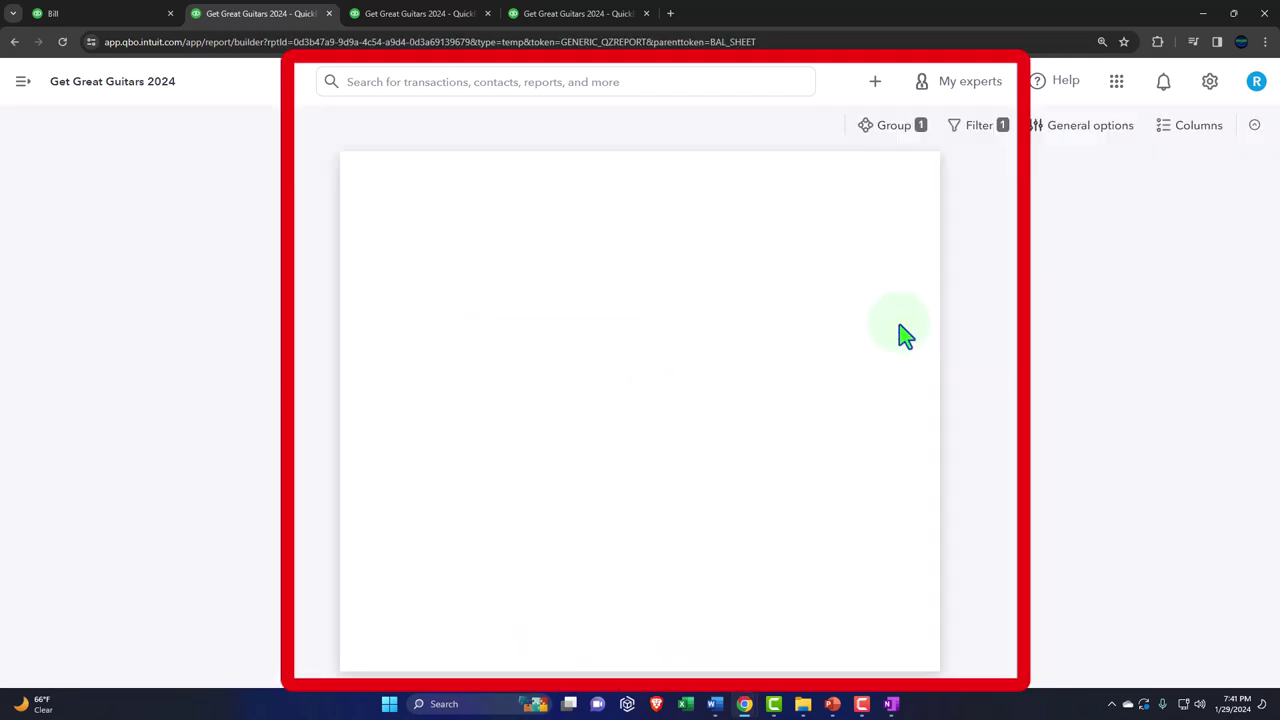
{"action": "key", "text": "ctrl+minus"}
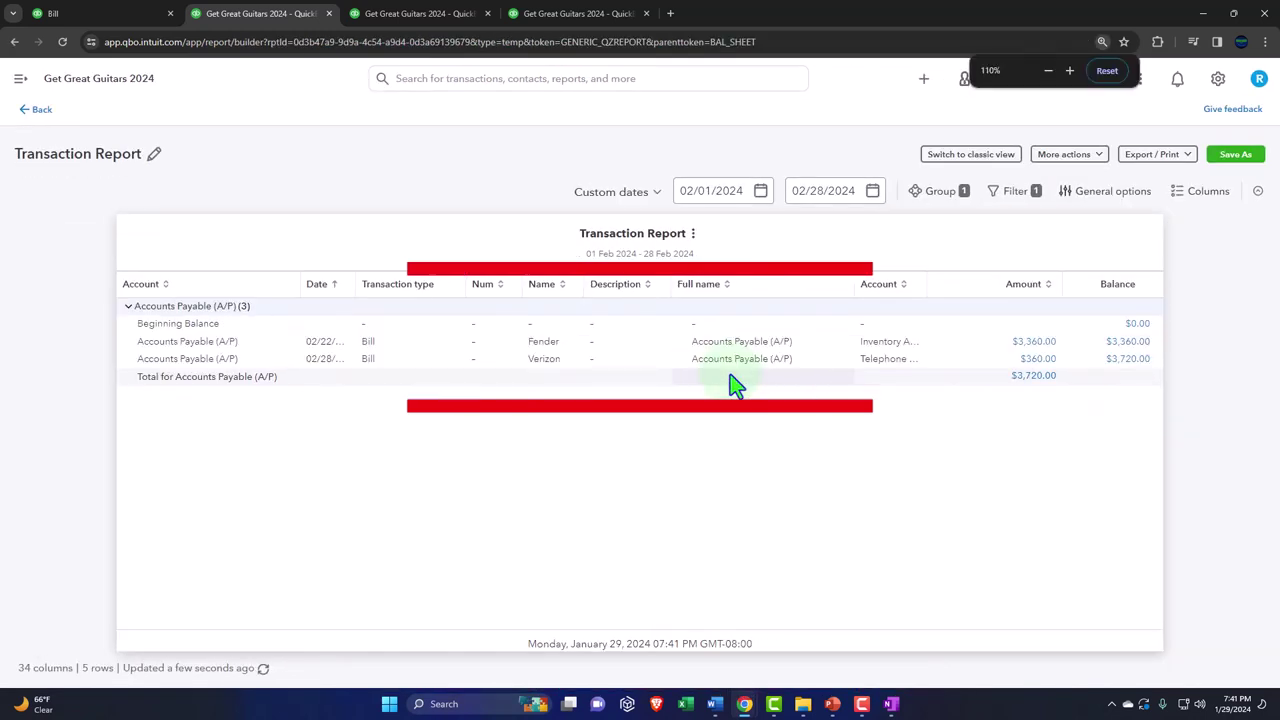
Open the Verizon bill from the Accounts Payable transaction report, review it and close it
{"action": "left_click", "coordinate": [1039, 362]}
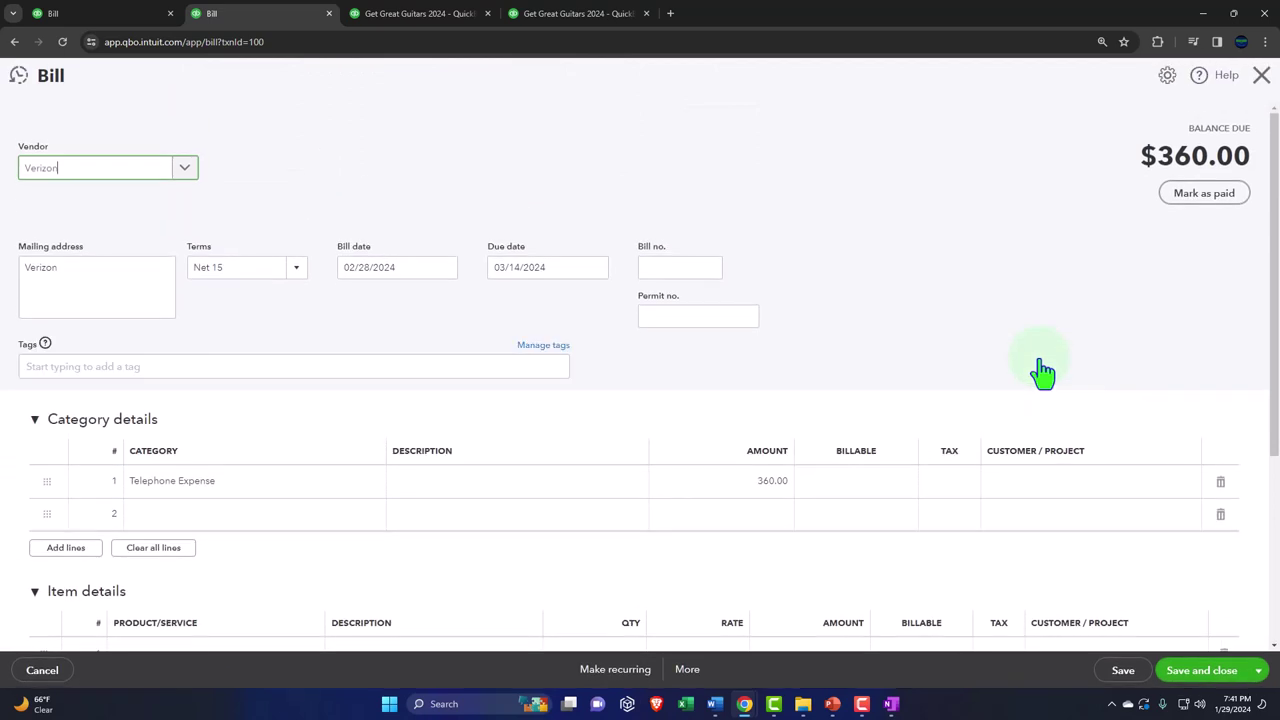
{"action": "scroll", "coordinate": [1031, 383], "scroll_direction": "down", "scroll_amount": 1}
{"action": "scroll", "coordinate": [940, 445], "scroll_direction": "up", "scroll_amount": 1}
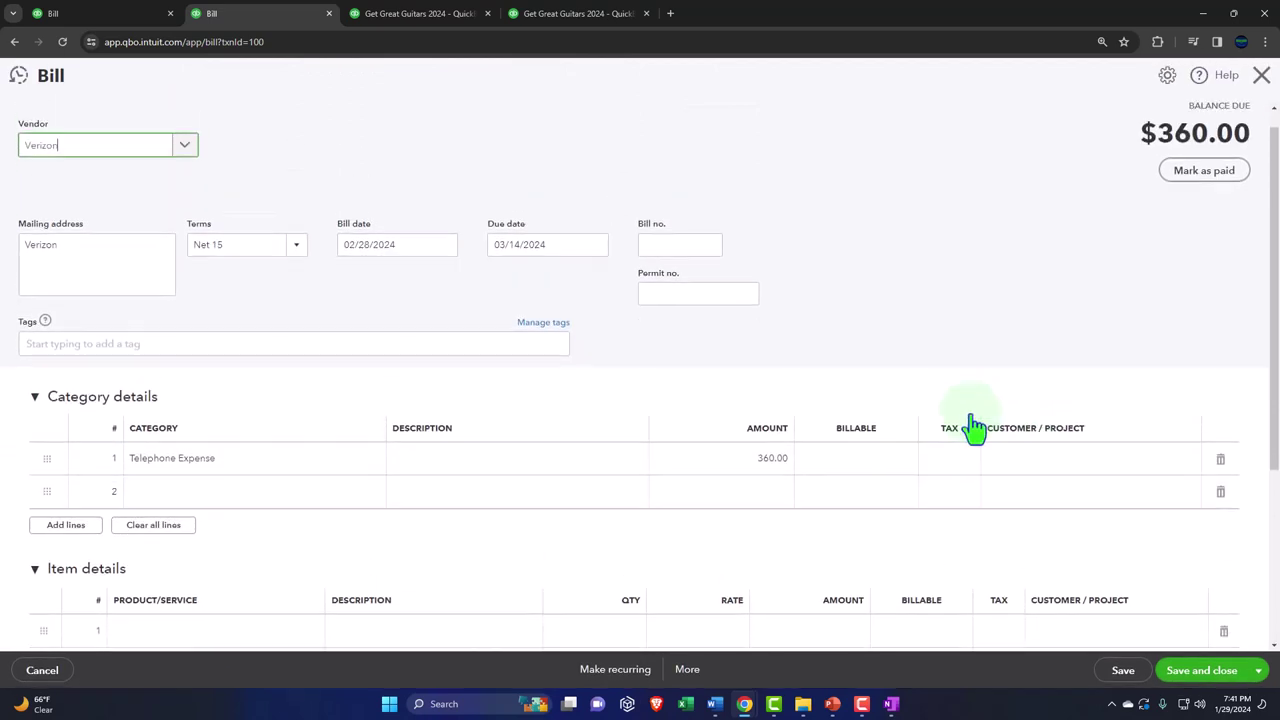
{"action": "left_click", "coordinate": [1263, 80]}
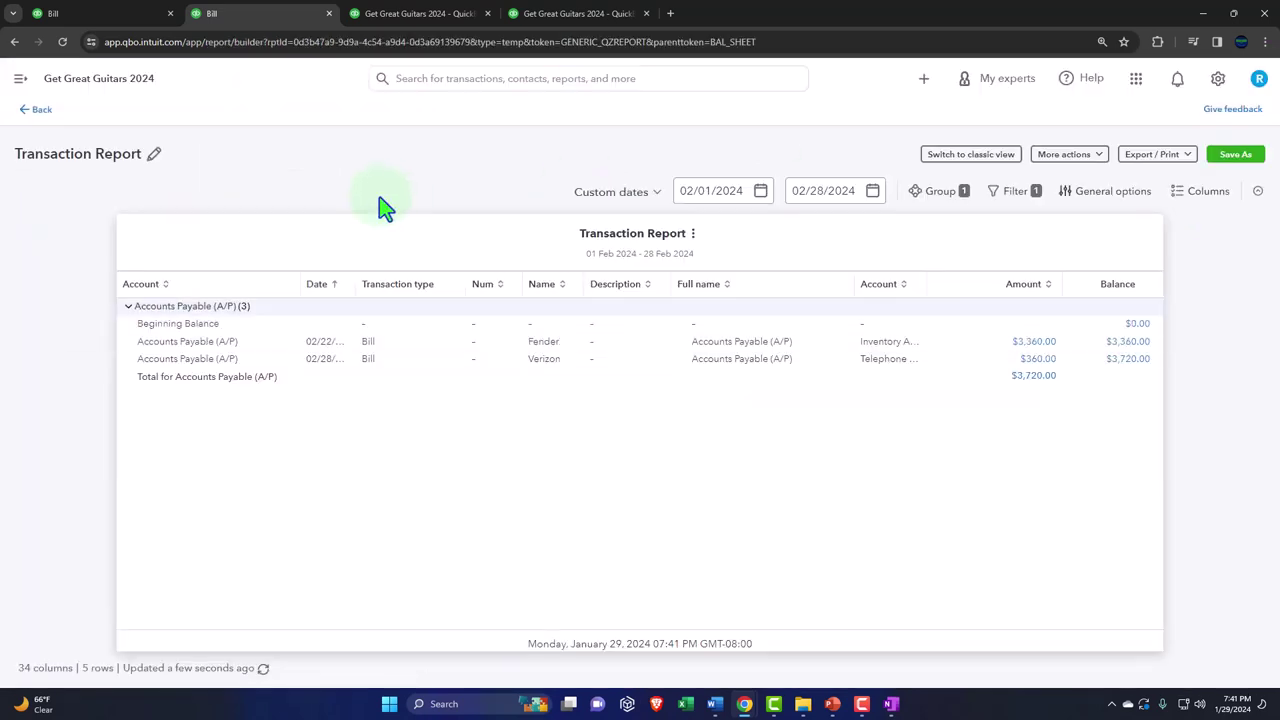
Return to the Balance Sheet, switch to the Profit and Loss report, rerun it and examine the Telephone Expense row
{"action": "left_click", "coordinate": [40, 112]}
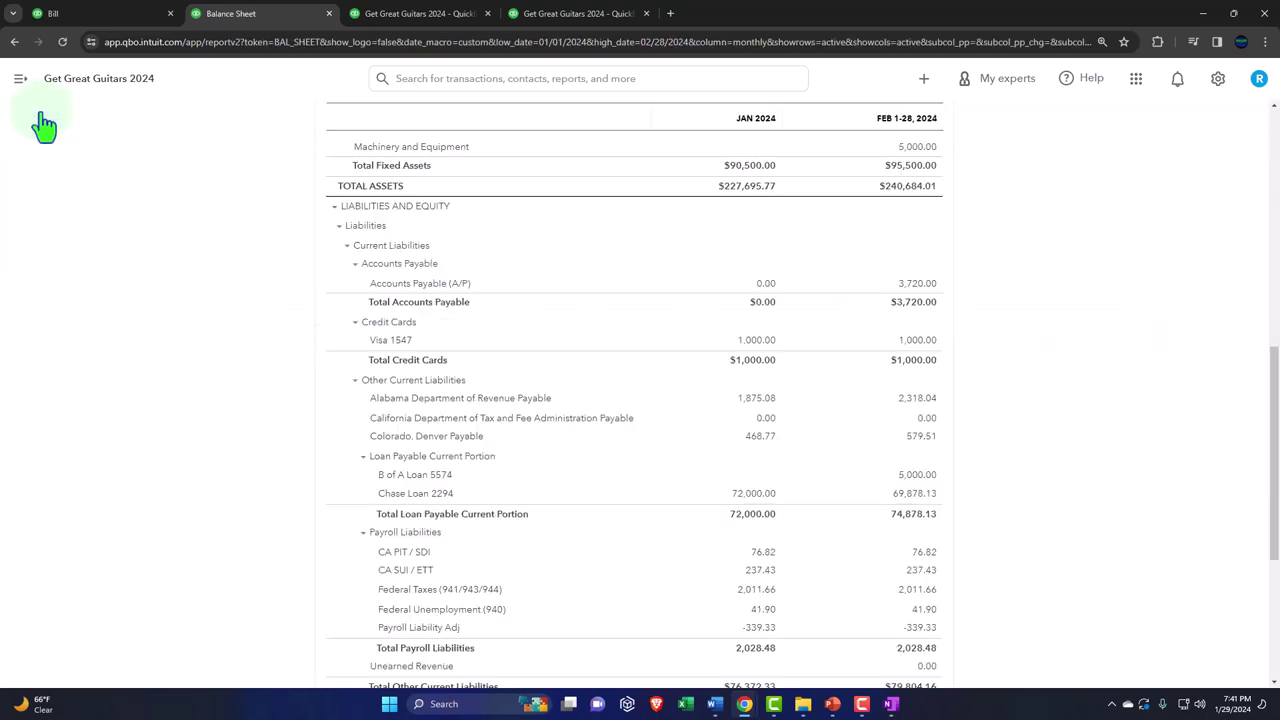
{"action": "left_click", "coordinate": [390, 14]}
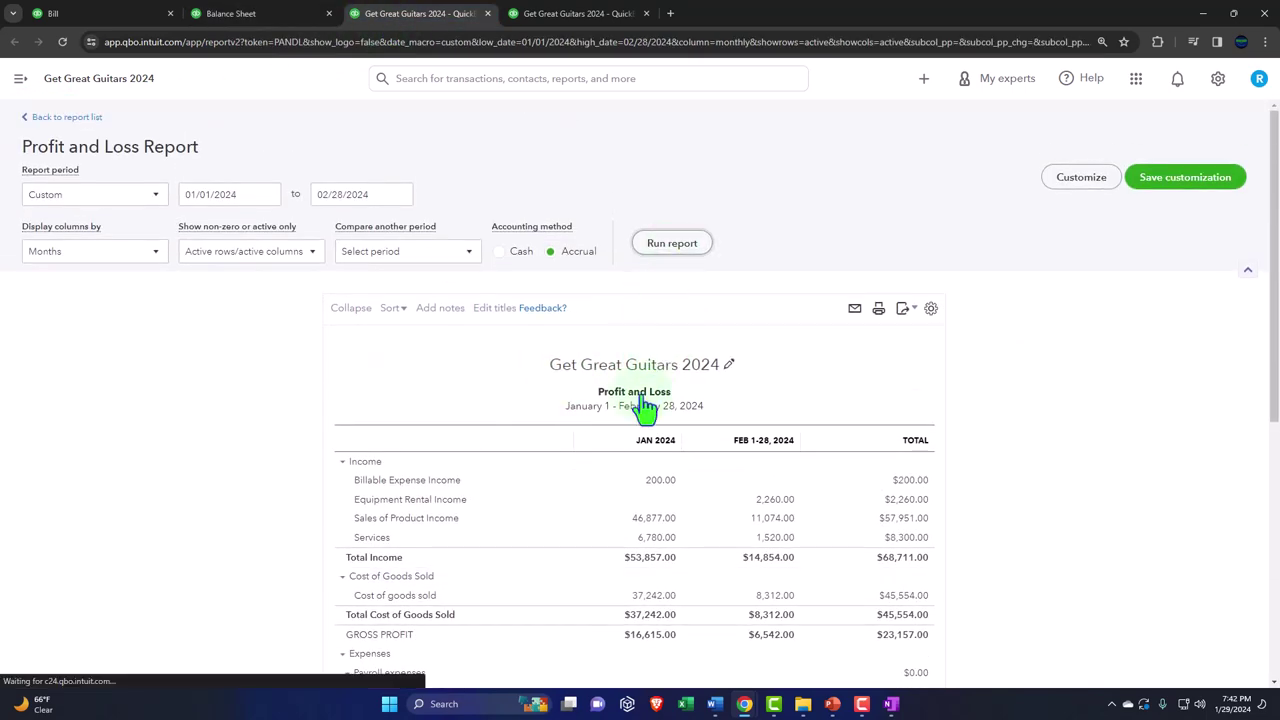
{"action": "scroll", "coordinate": [645, 400], "scroll_direction": "down", "scroll_amount": 3}
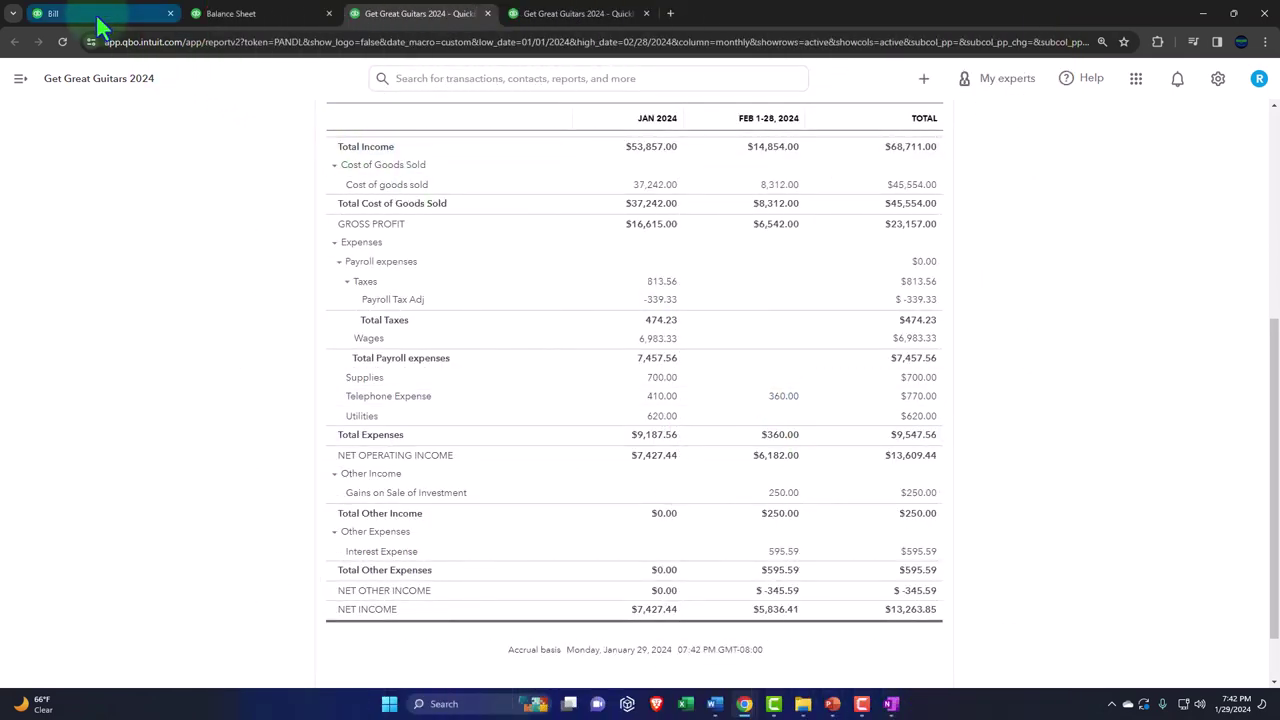
Go to the vendor area from the reports list and show the list of expense transactions
{"action": "left_click", "coordinate": [98, 18]}
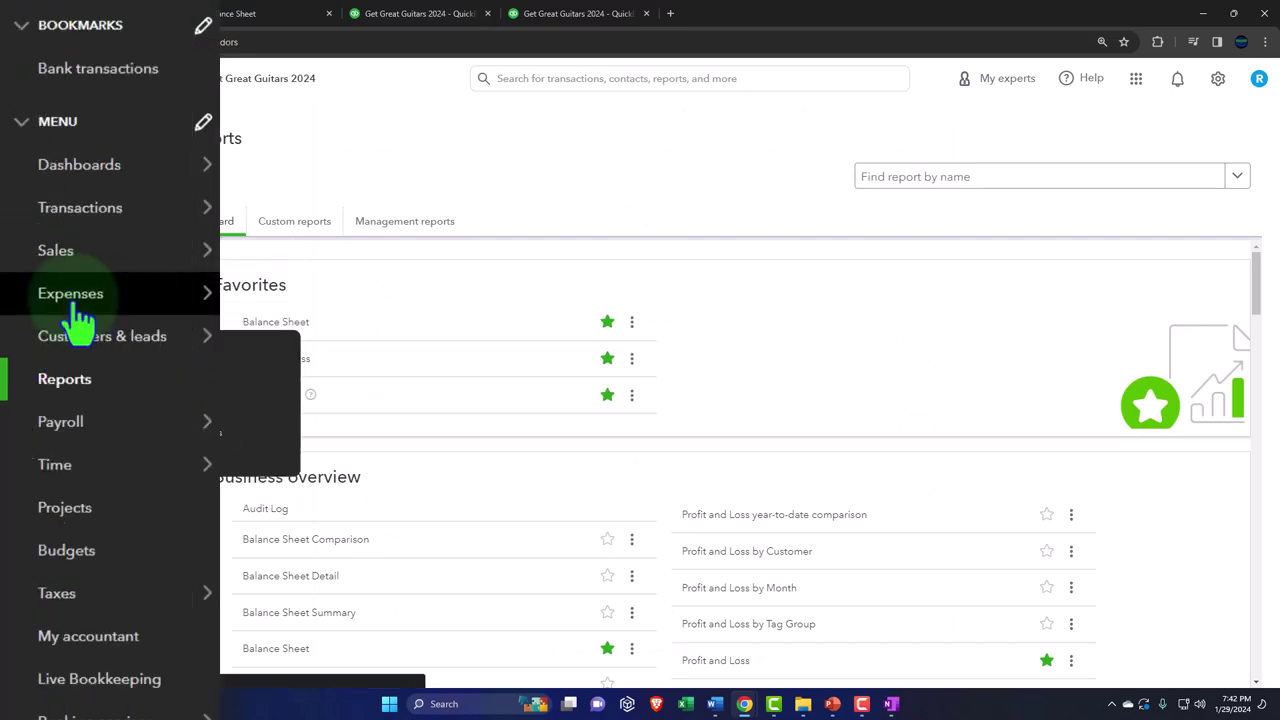
{"action": "left_click", "coordinate": [46, 346]}
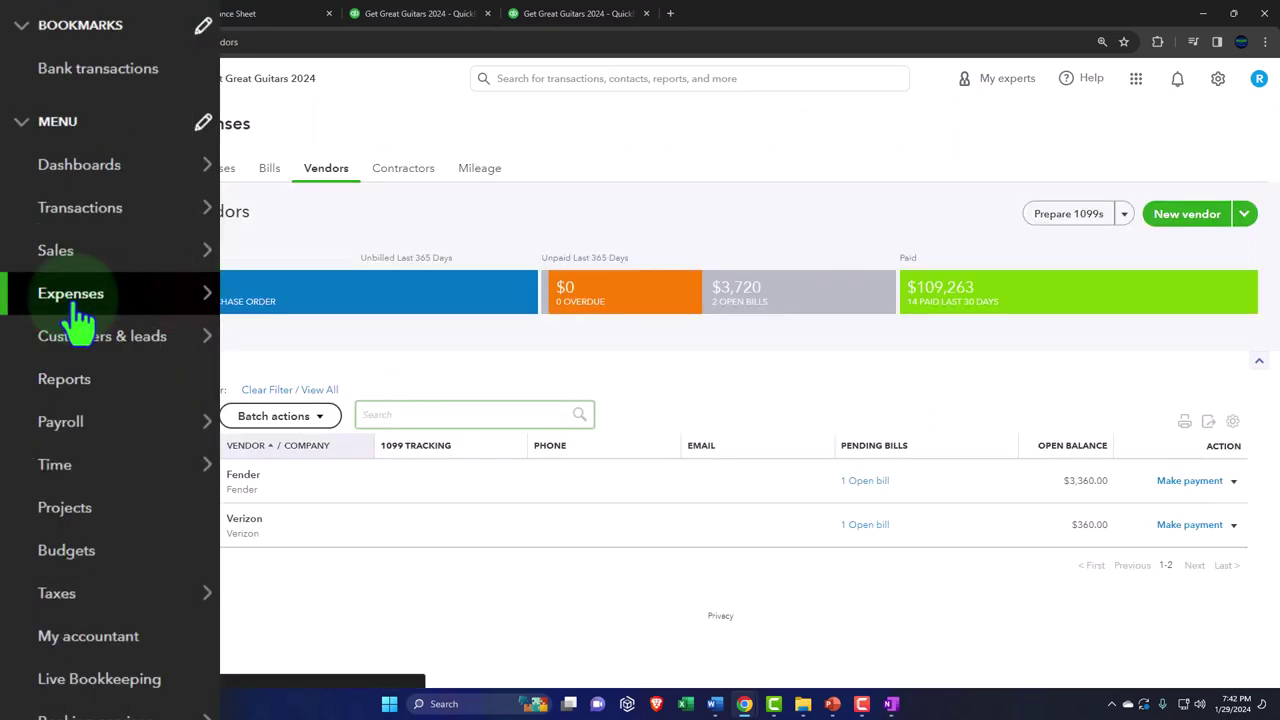
{"action": "left_click", "coordinate": [177, 80]}
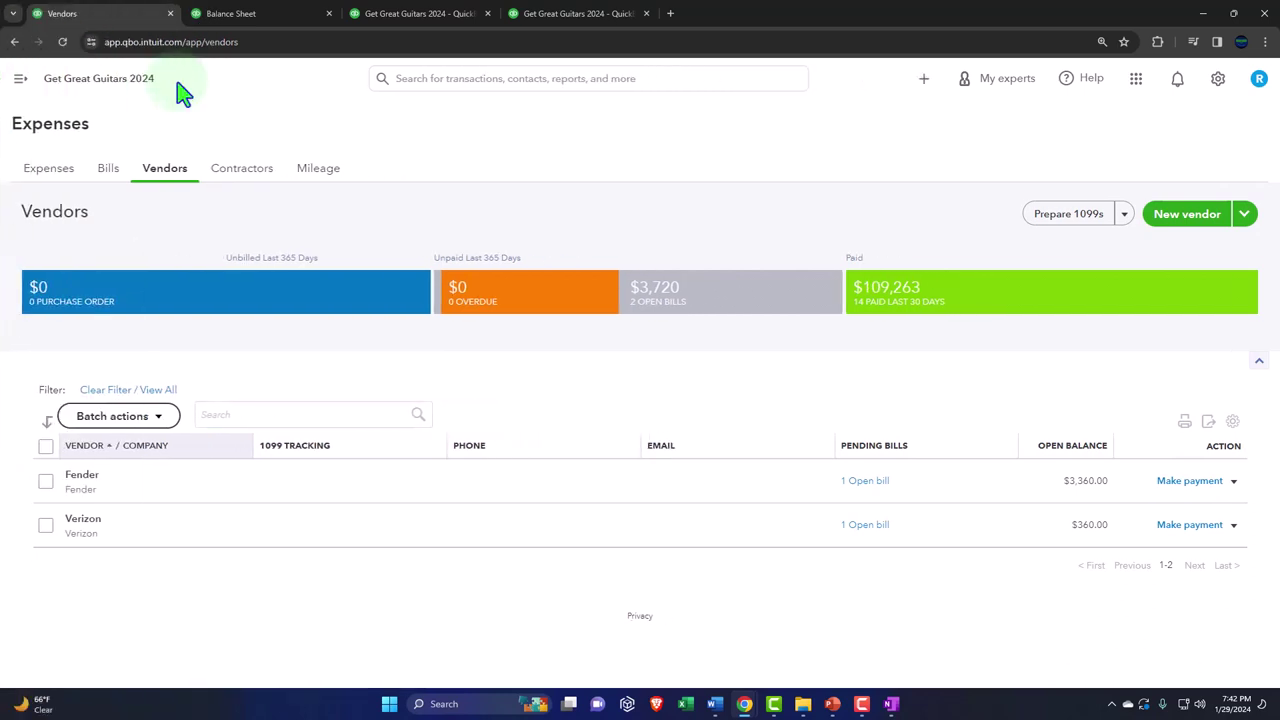
{"action": "left_click", "coordinate": [50, 168]}
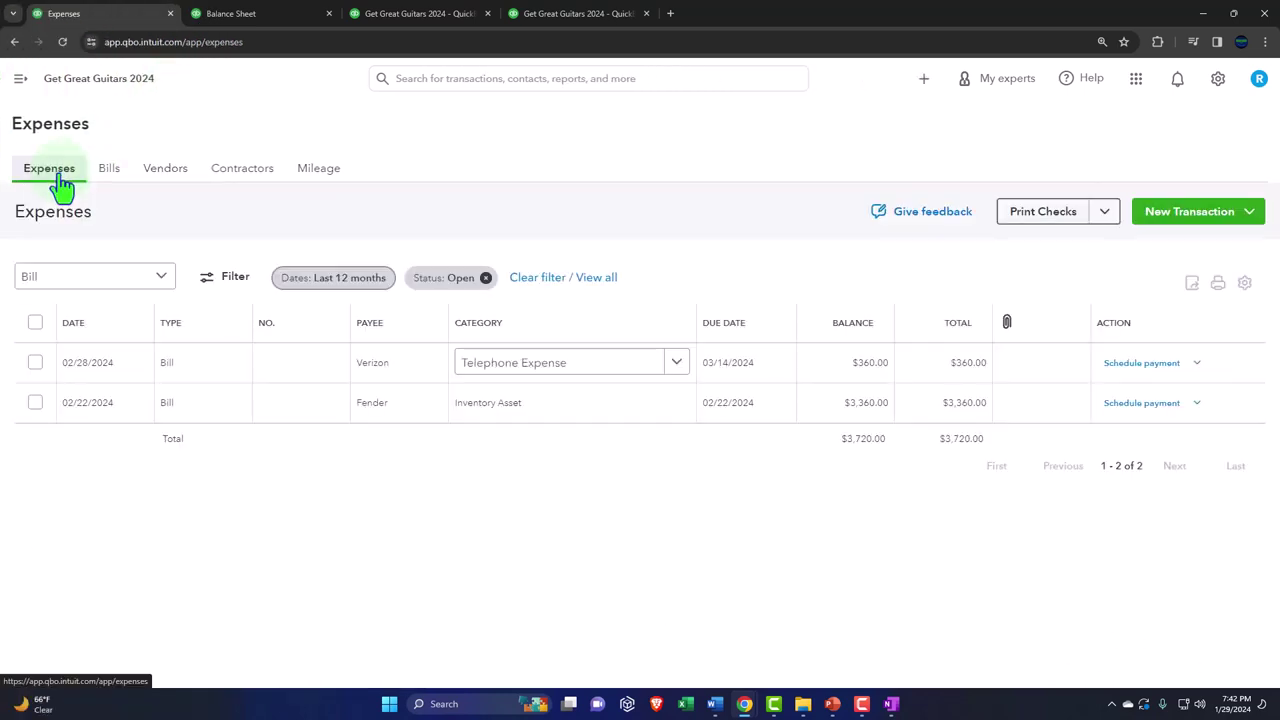
Filter the expense transactions by type Bill and status Open
{"action": "left_click", "coordinate": [153, 284]}
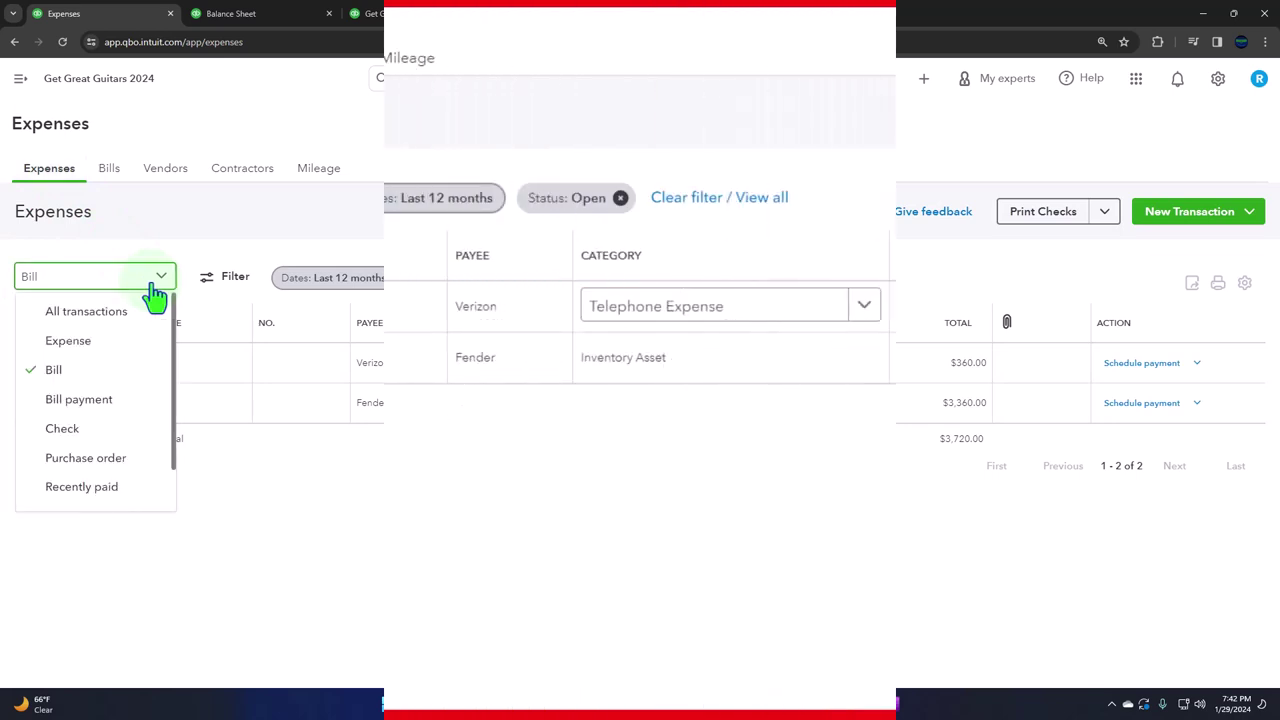
{"action": "left_click", "coordinate": [94, 376]}
{"action": "left_click", "coordinate": [240, 279]}
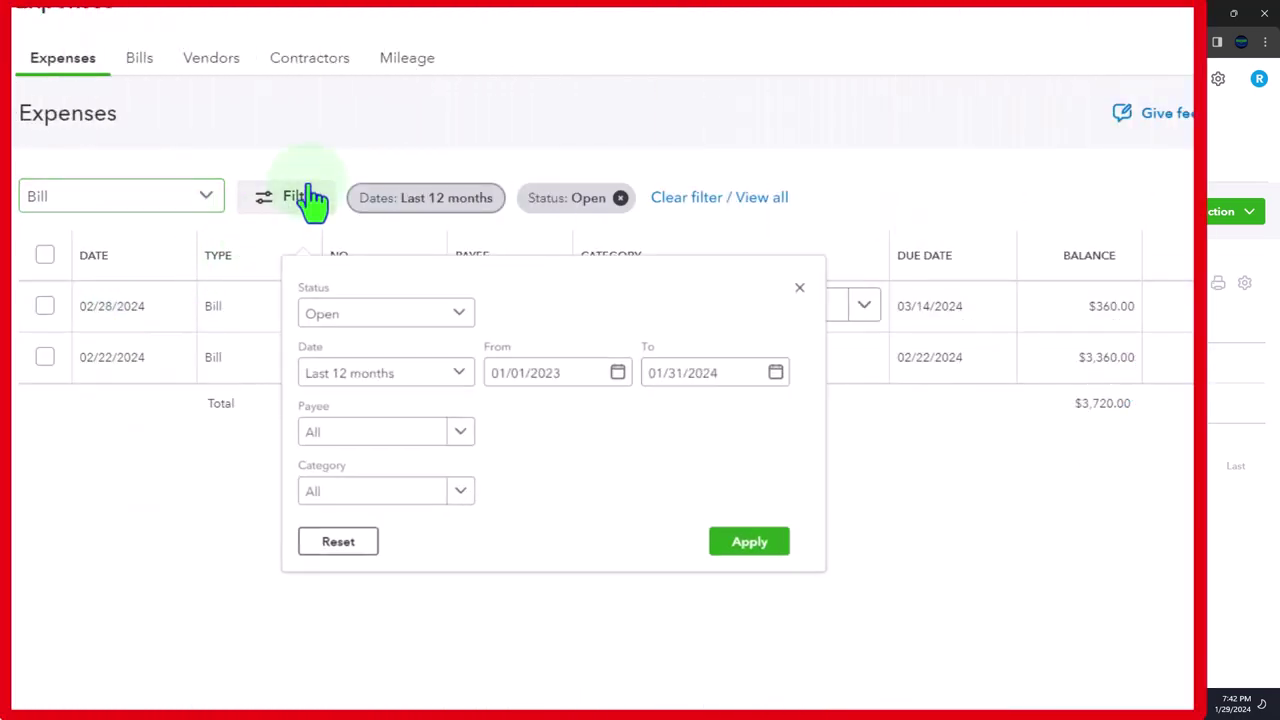
{"action": "left_click", "coordinate": [426, 300]}
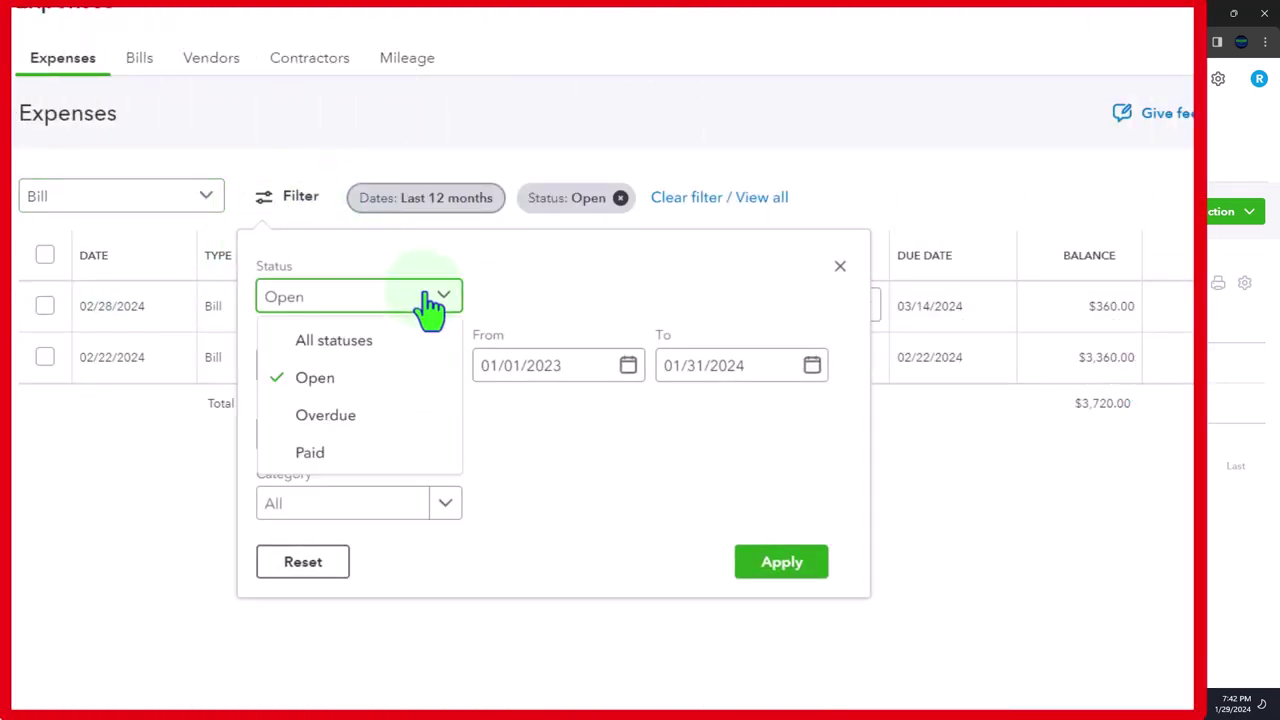
{"action": "left_click", "coordinate": [808, 574]}
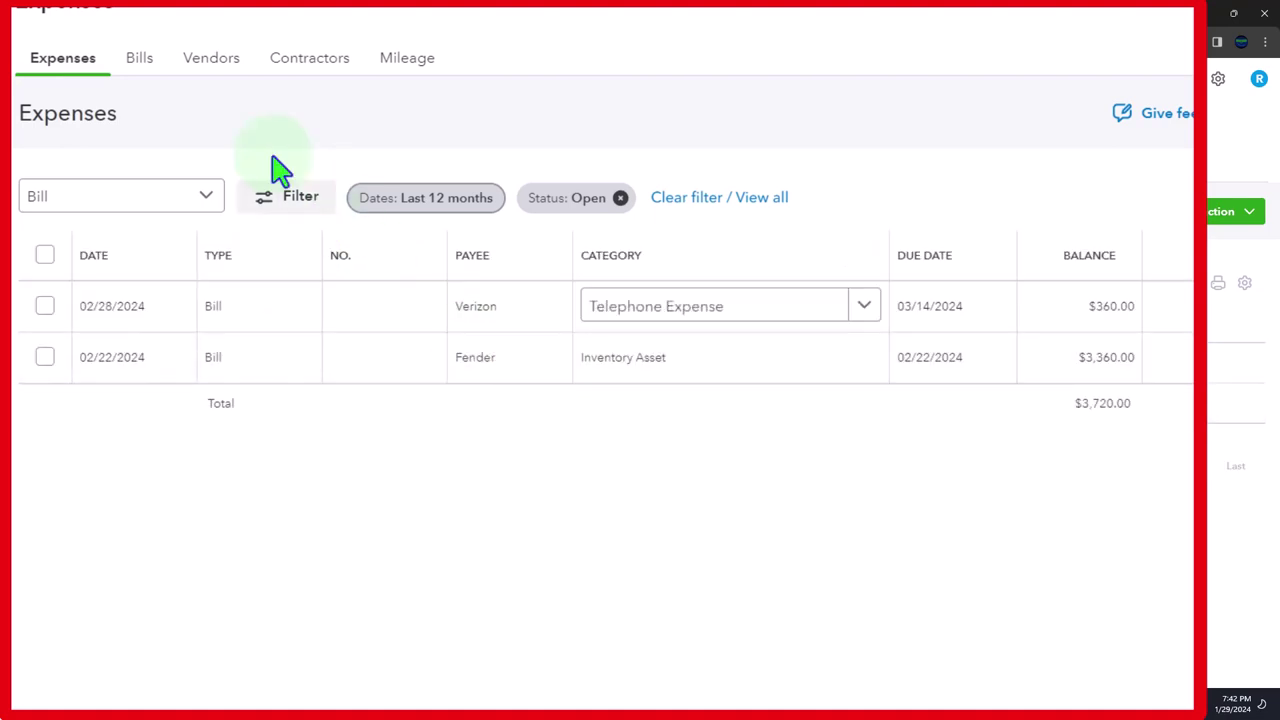
Check the unpaid bills and the vendor balances, and open Verizon's vendor record to review its transactions
{"action": "left_click", "coordinate": [145, 62]}
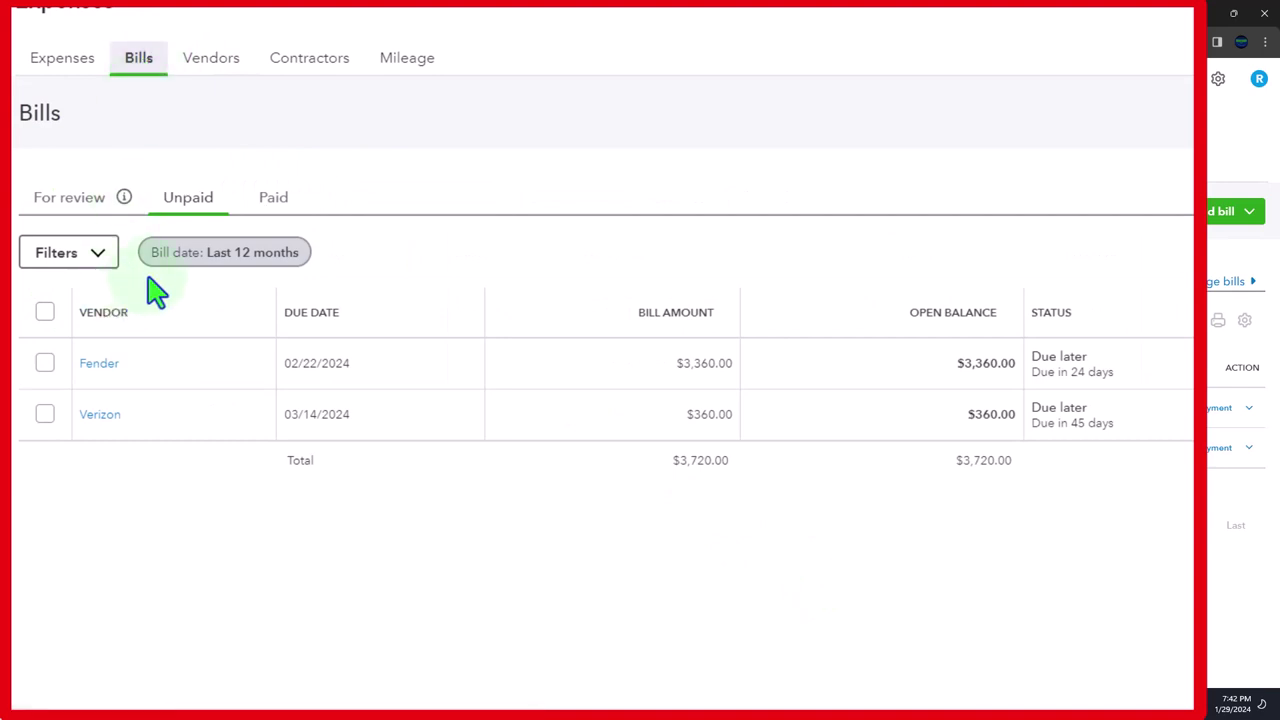
{"action": "left_click", "coordinate": [188, 205]}
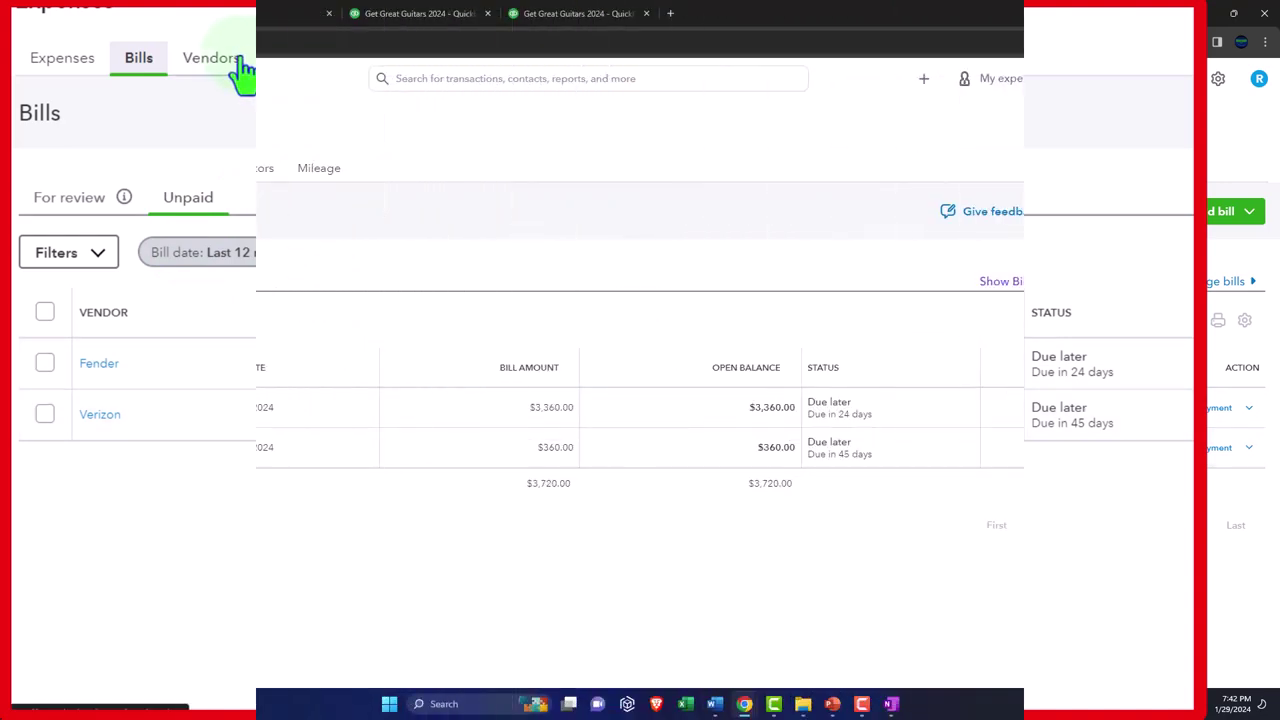
{"action": "left_click", "coordinate": [241, 66]}
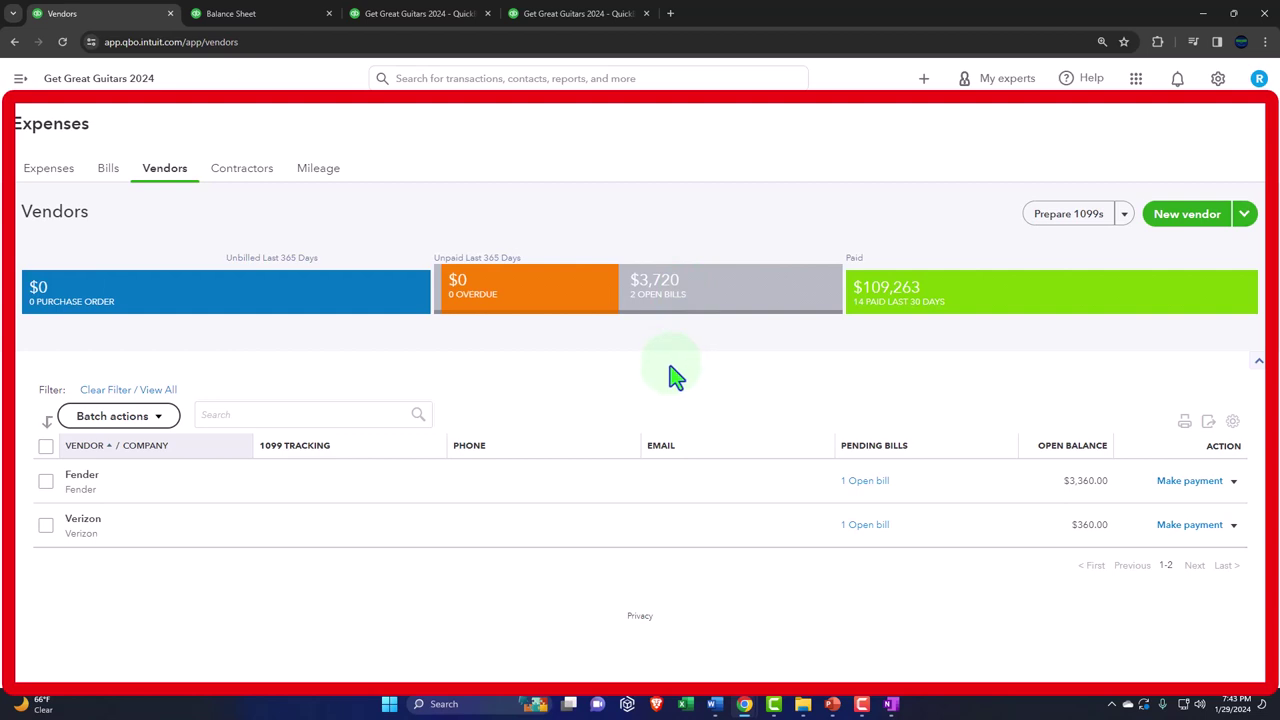
{"action": "left_click", "coordinate": [92, 526]}
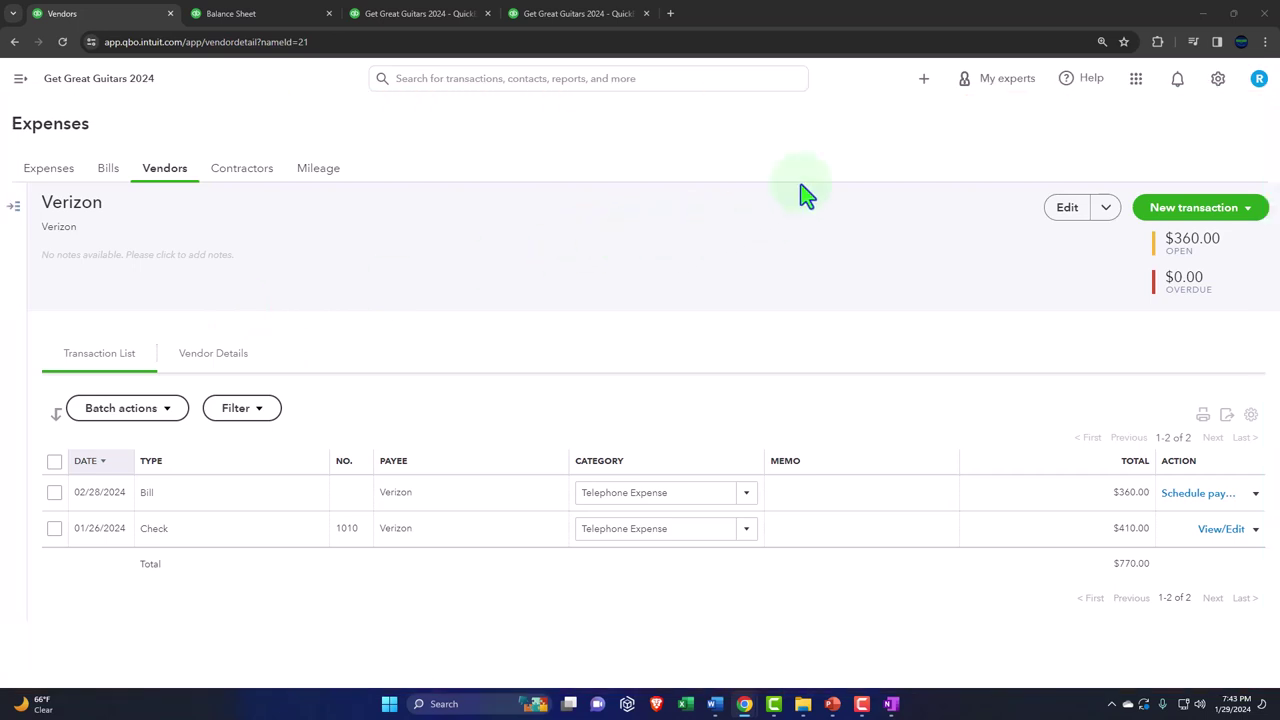
Create a new bill and add Spectrum as a new vendor for it
{"action": "left_click", "coordinate": [925, 82]}
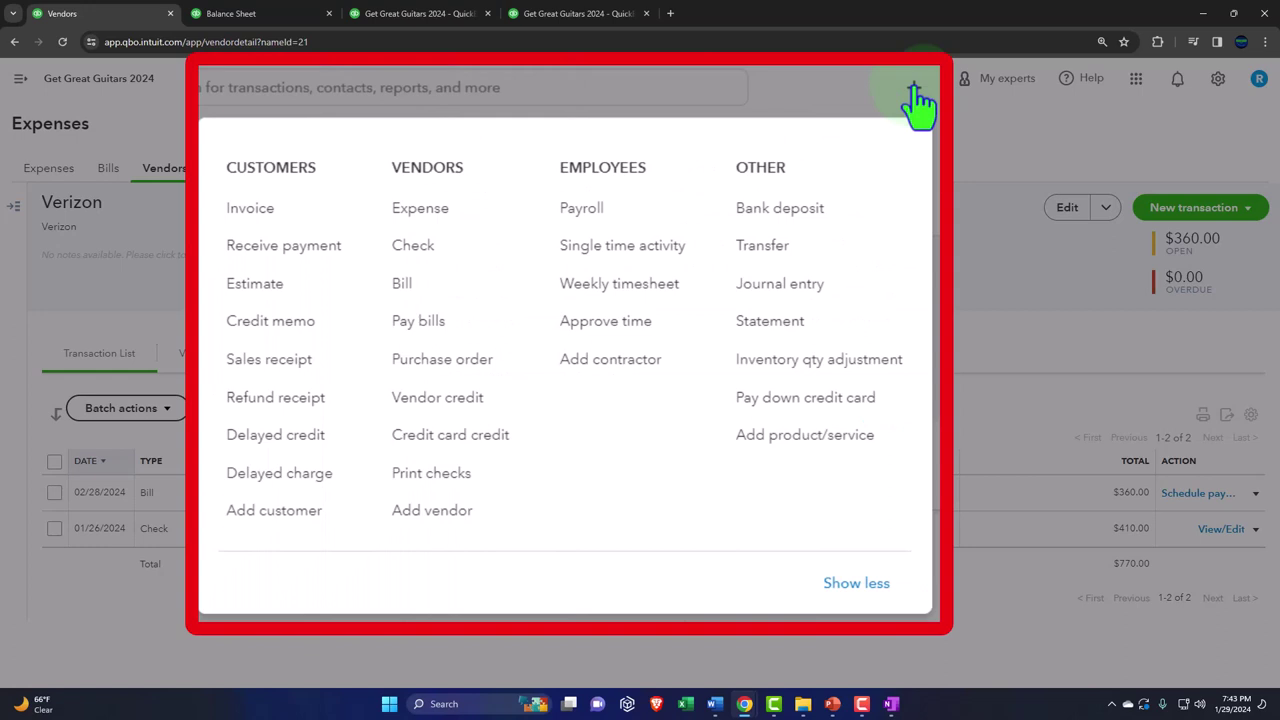
{"action": "left_click", "coordinate": [418, 284]}
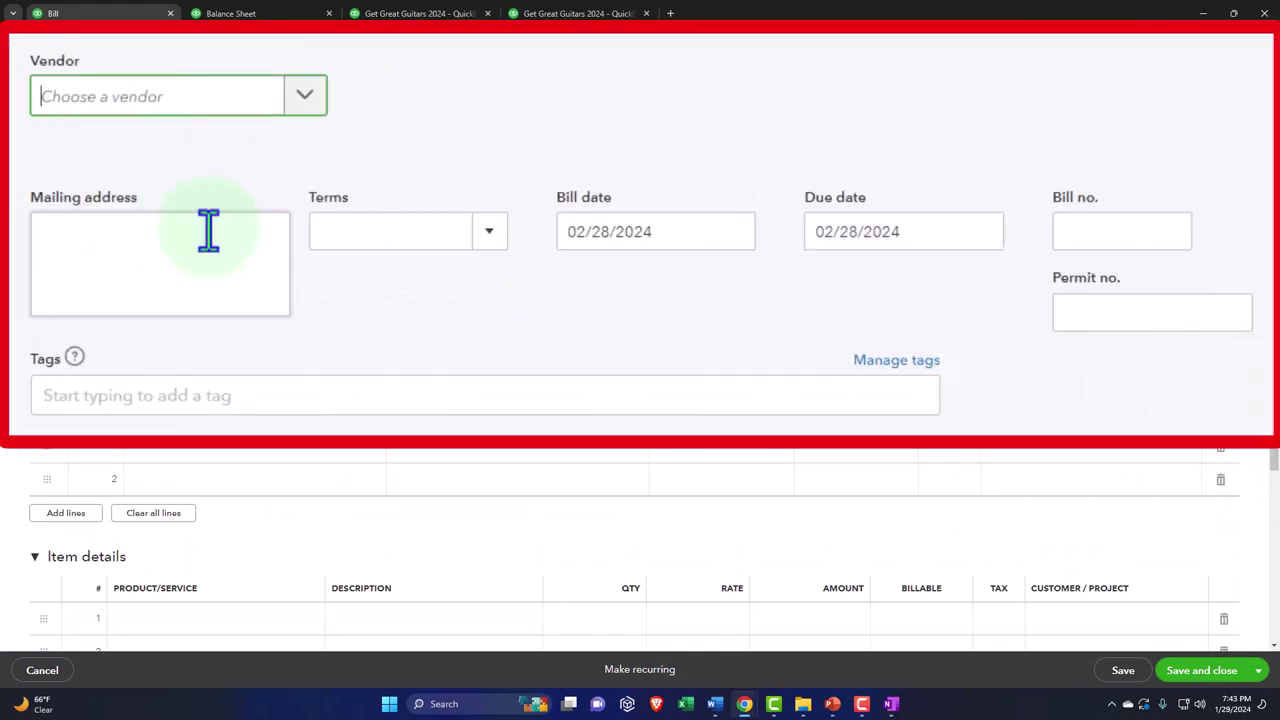
{"action": "type", "text": "Spect"}
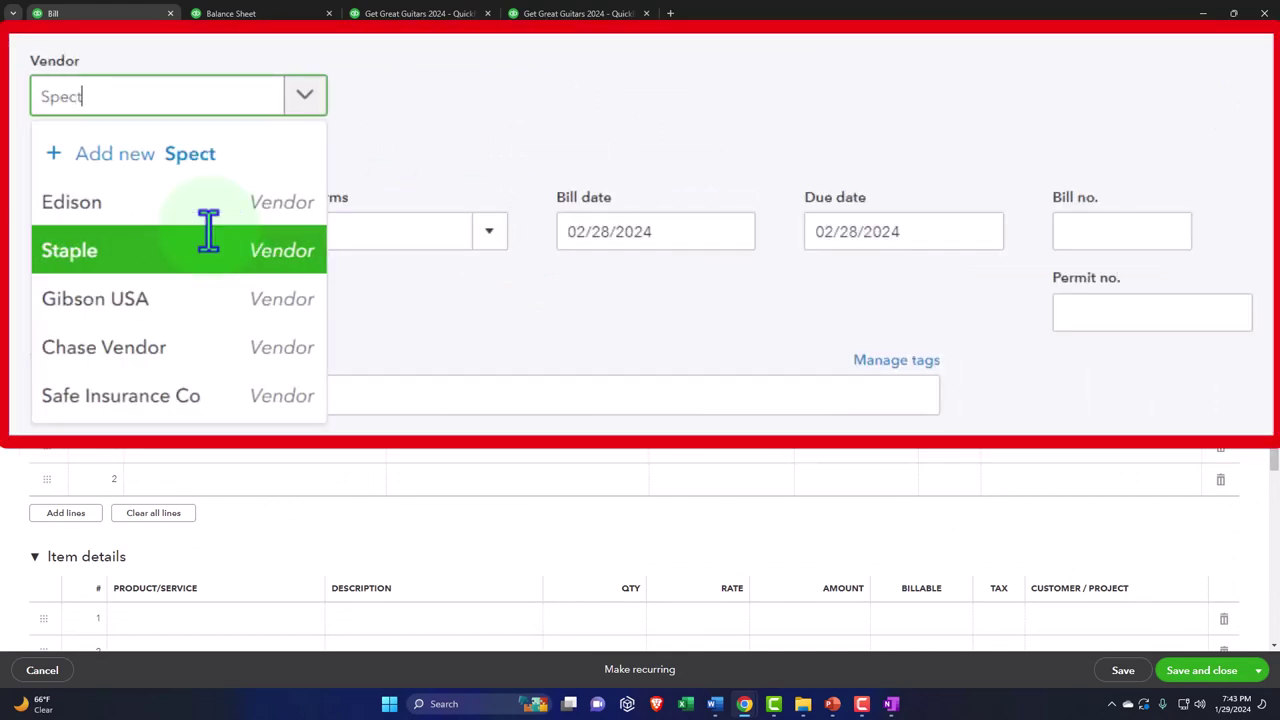
{"action": "type", "text": "rum"}
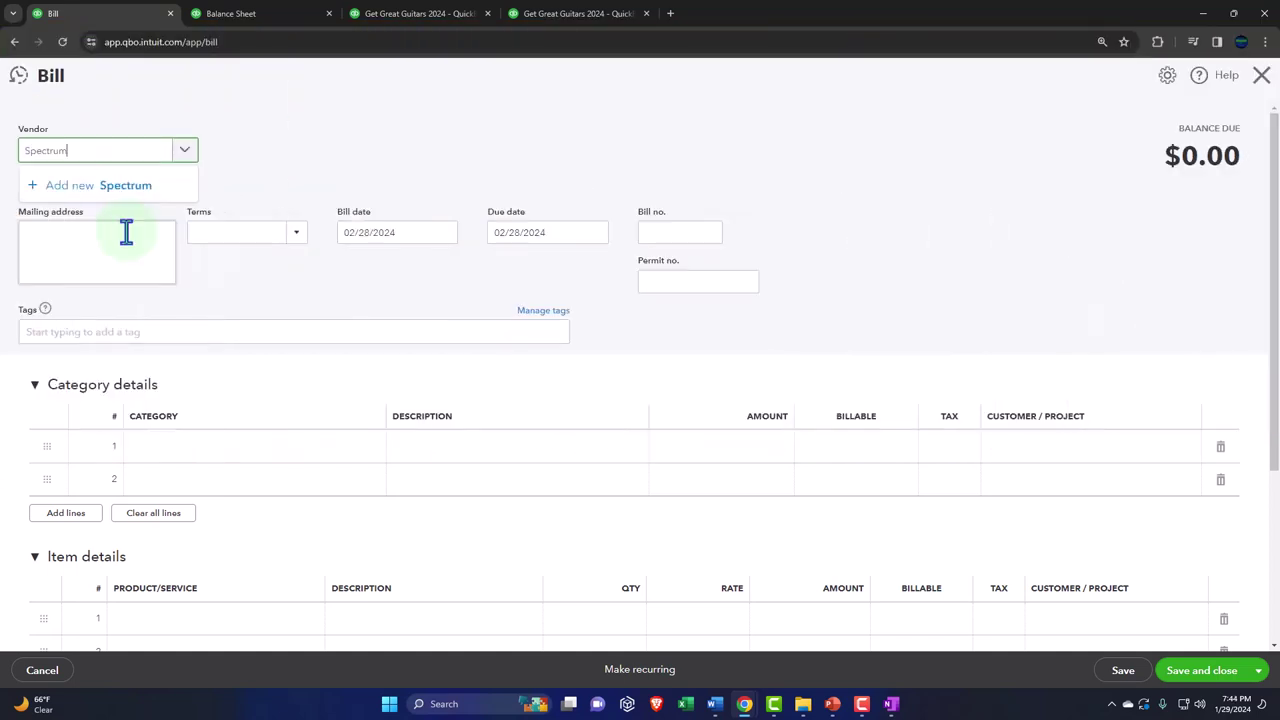
{"action": "key", "text": "Return"}
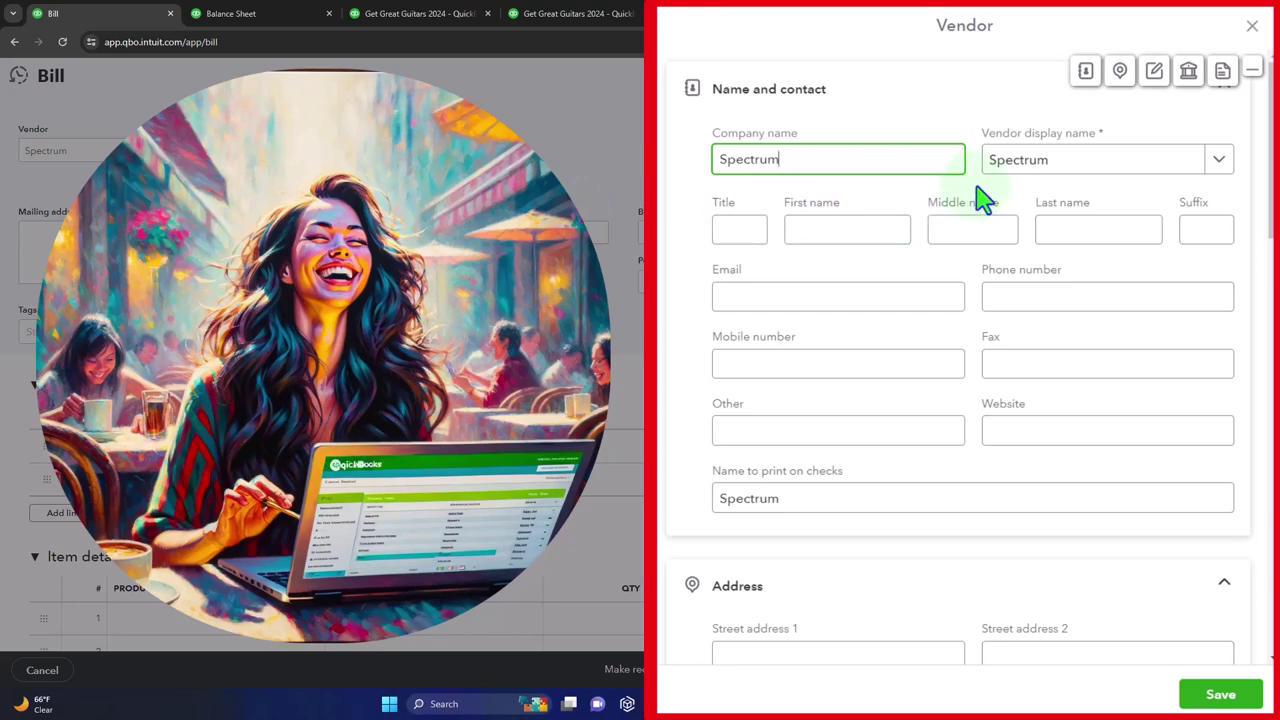
{"action": "left_click", "coordinate": [1205, 696]}
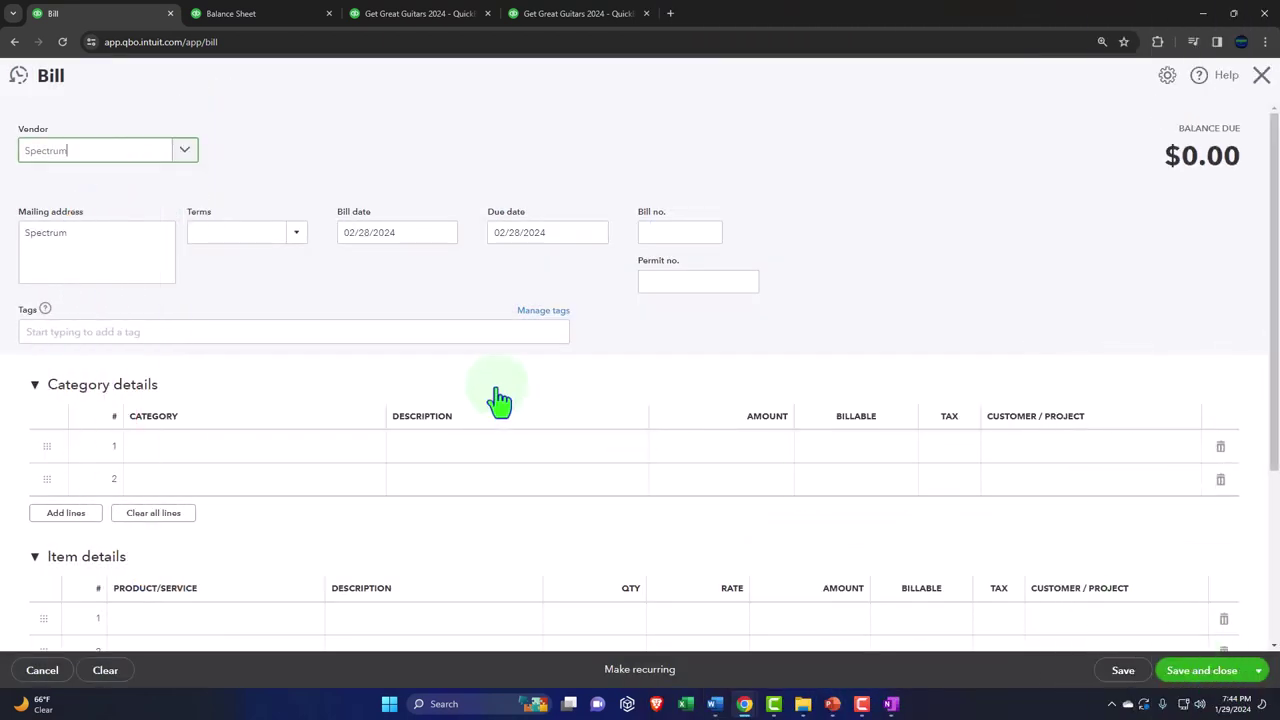
Set the payment terms of the Spectrum bill to Net 30
{"action": "key", "text": "Tab"}
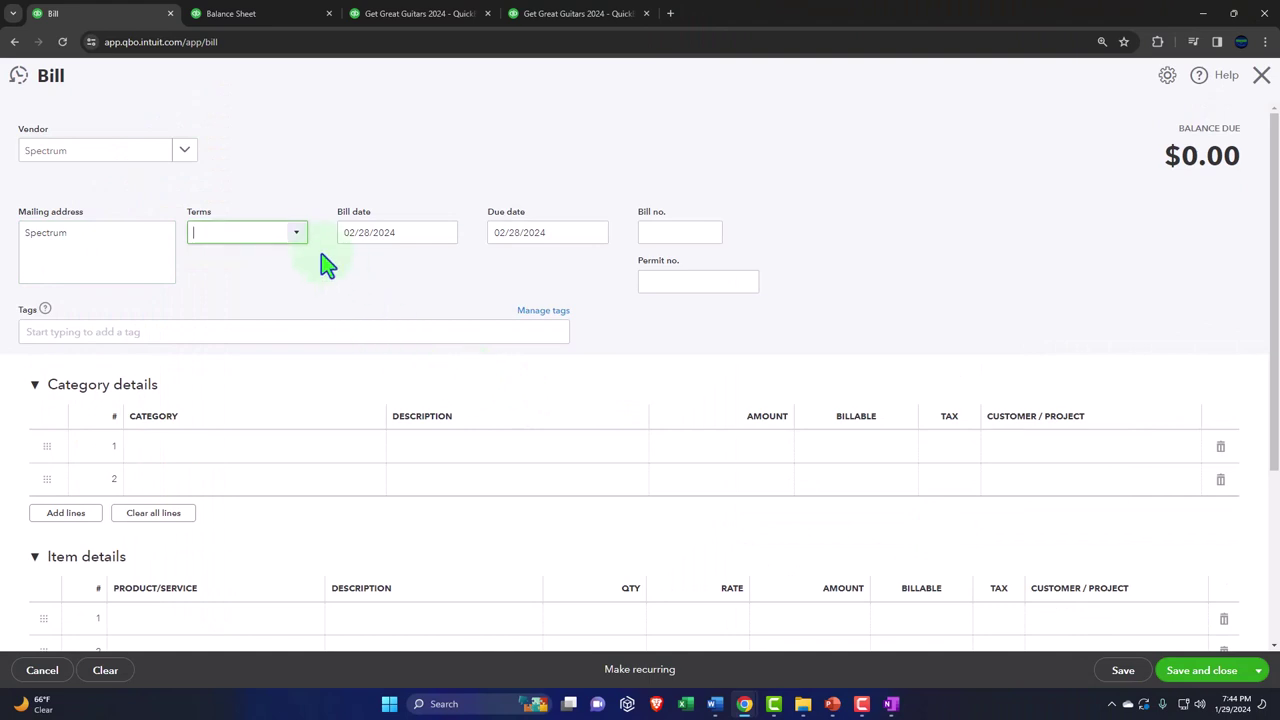
{"action": "left_click", "coordinate": [296, 232]}
{"action": "left_click", "coordinate": [240, 310]}
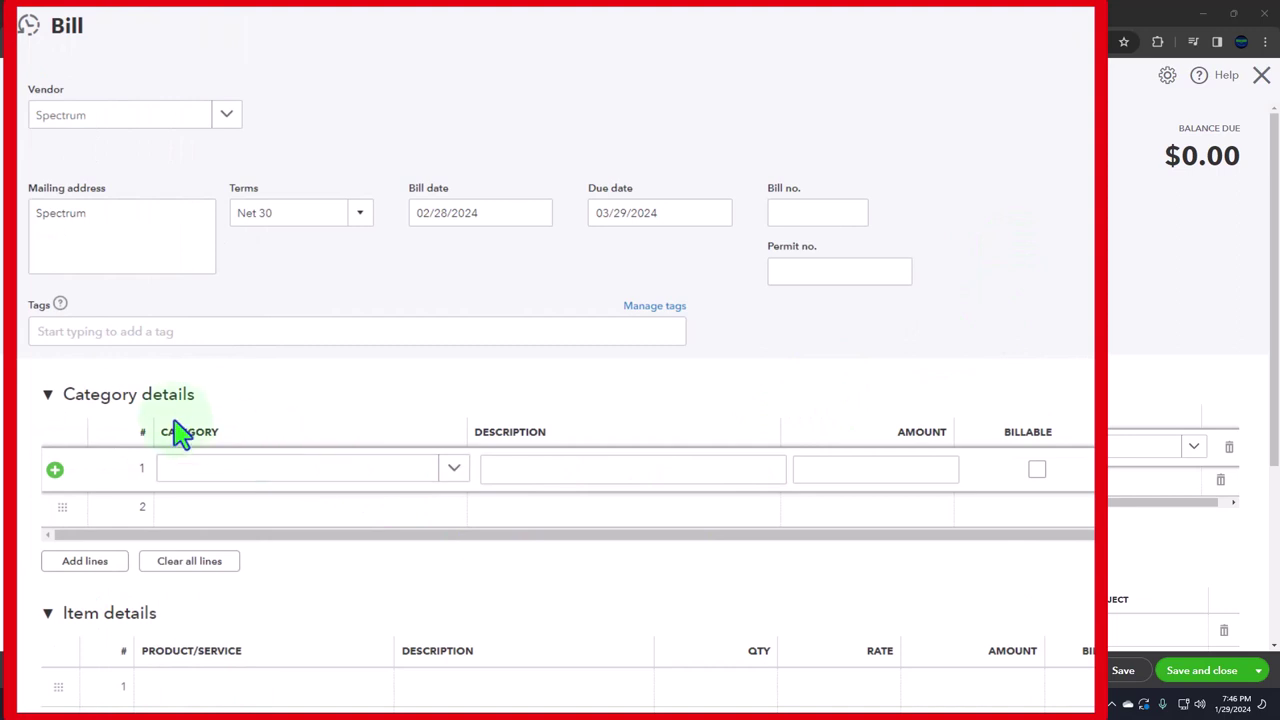
Assign the Utilities sub-account Internet & TV services as the category of the Spectrum bill's first line
{"action": "left_click", "coordinate": [455, 470]}
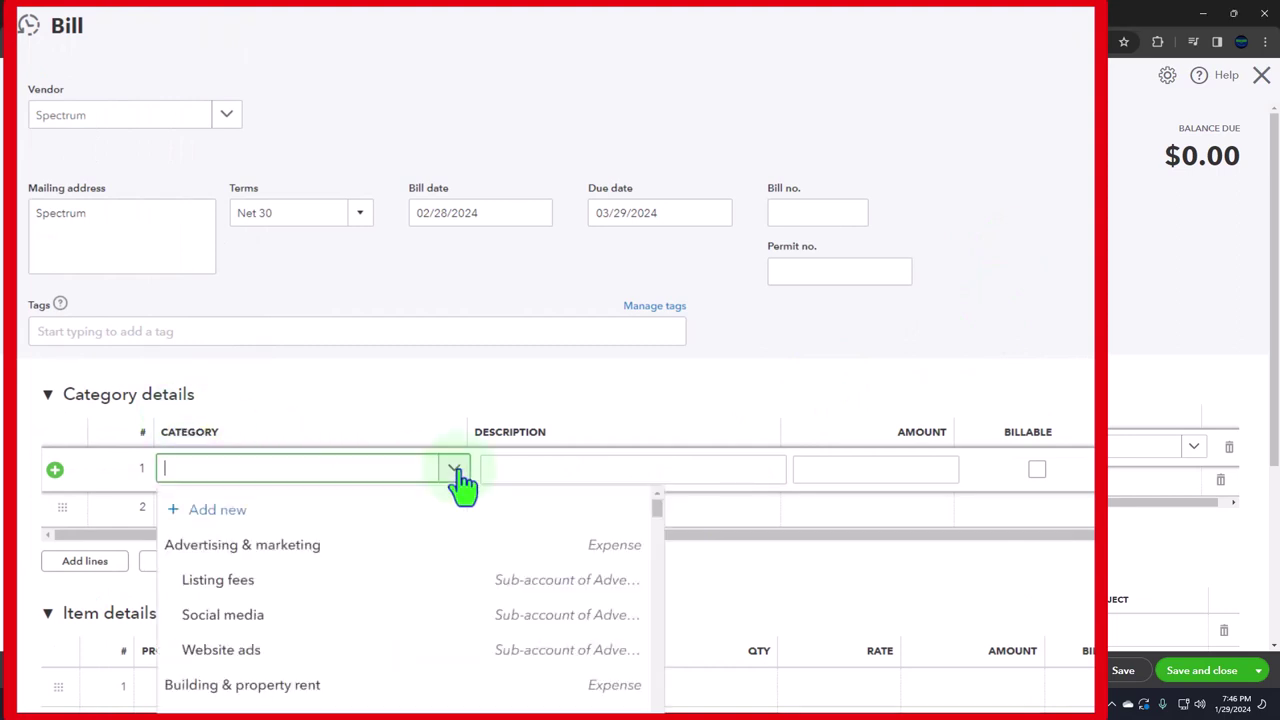
{"action": "left_click", "coordinate": [310, 480]}
{"action": "type", "text": "in"}
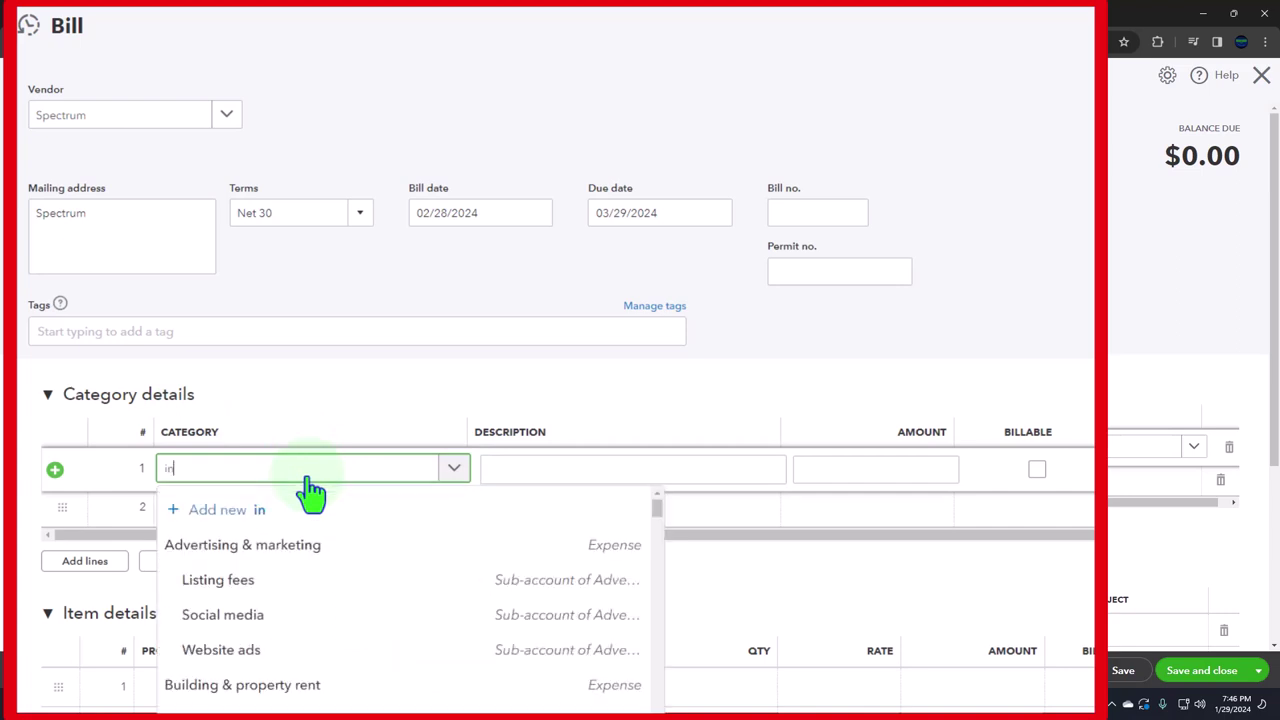
{"action": "type", "text": "ter"}
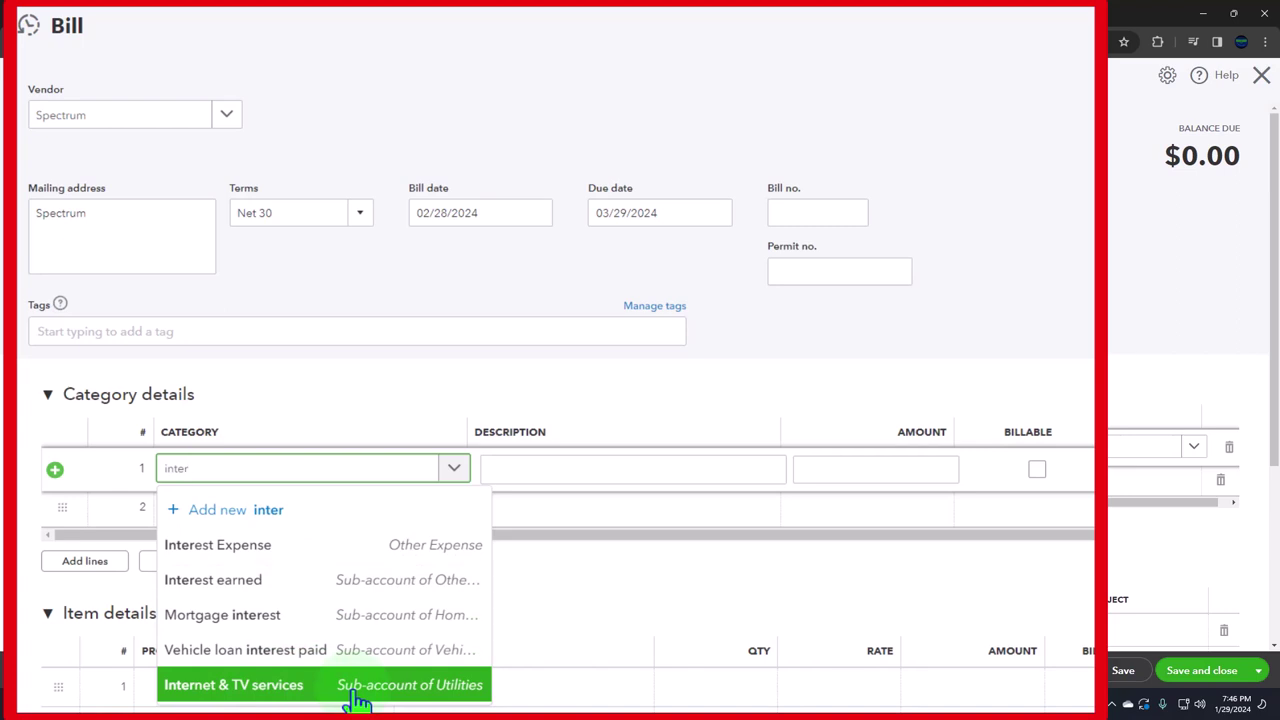
{"action": "left_click", "coordinate": [355, 698]}
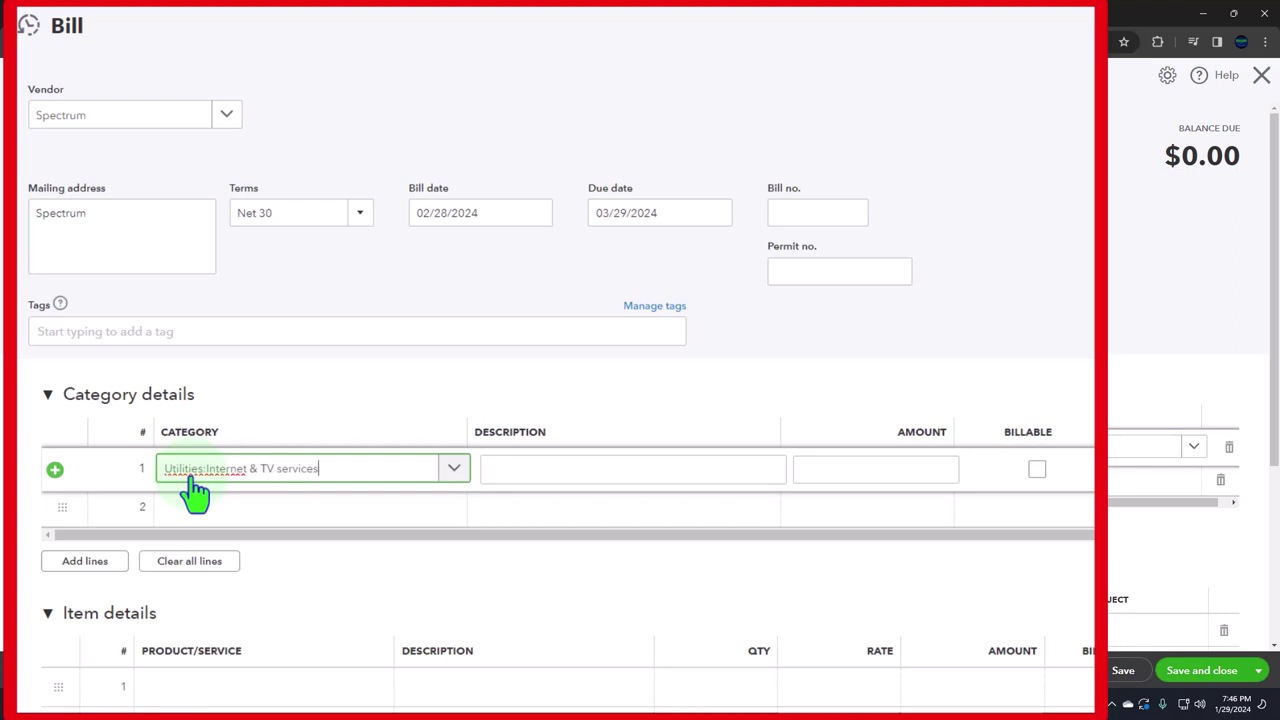
Enter an amount of 180 for the internet line, then save and close the Spectrum bill
{"action": "key", "text": "Tab"}
{"action": "key", "text": "Tab"}
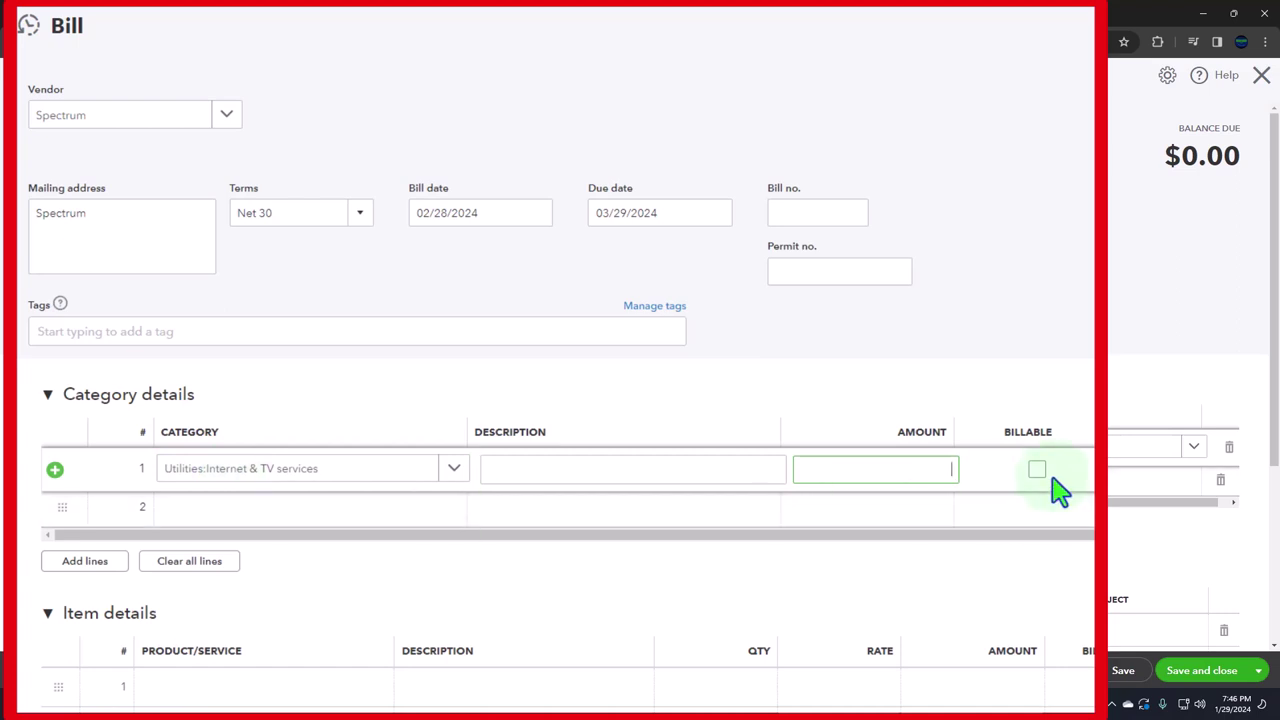
{"action": "type", "text": "180"}
{"action": "key", "text": "Tab"}
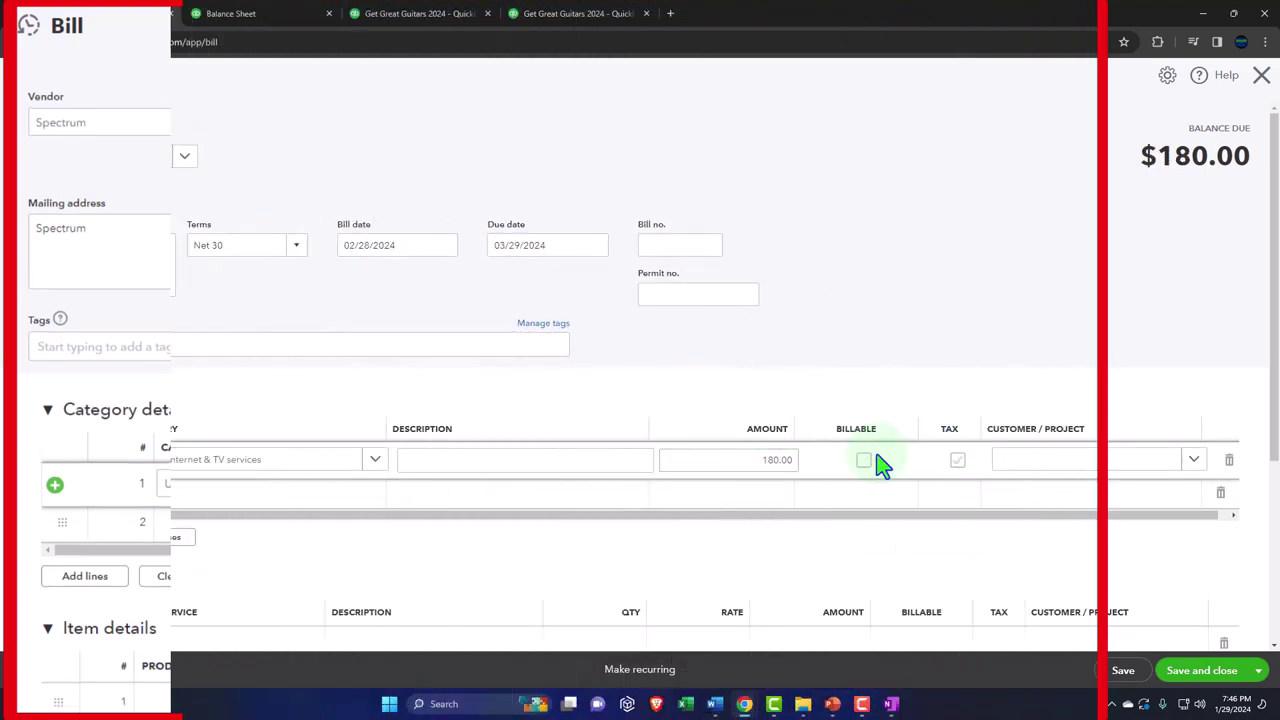
{"action": "left_click", "coordinate": [258, 490]}
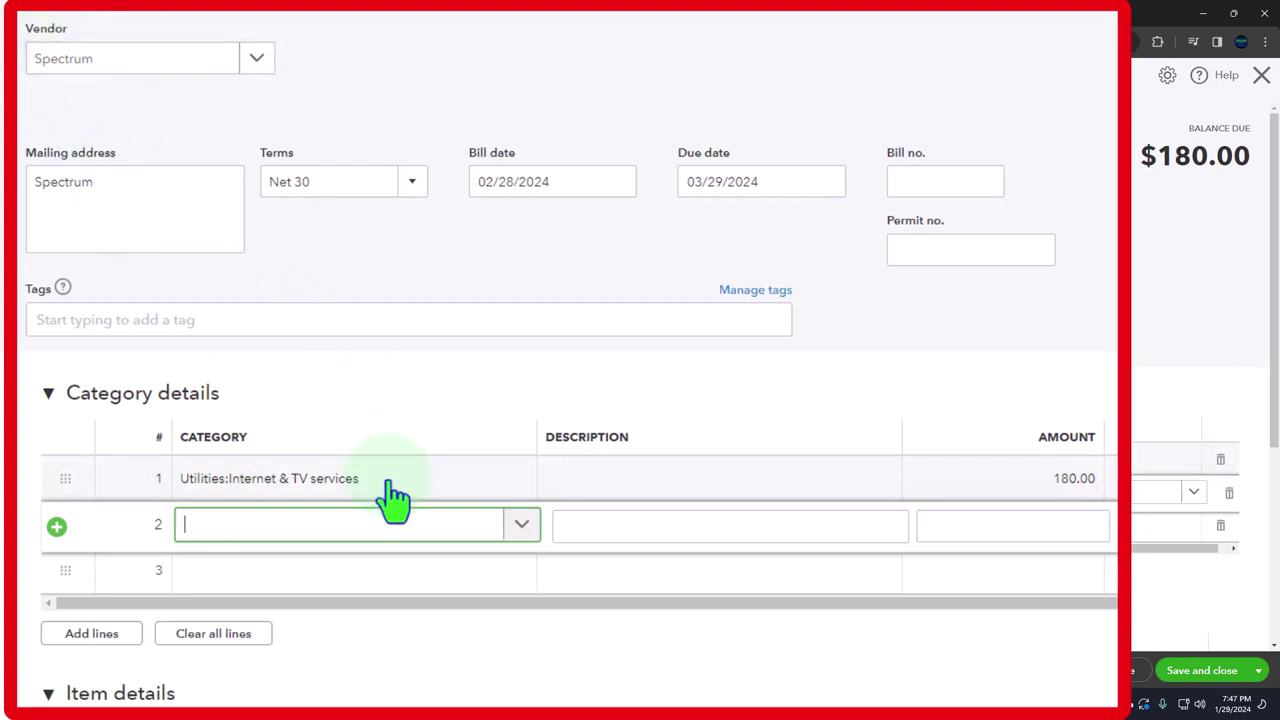
{"action": "left_click", "coordinate": [1205, 676]}
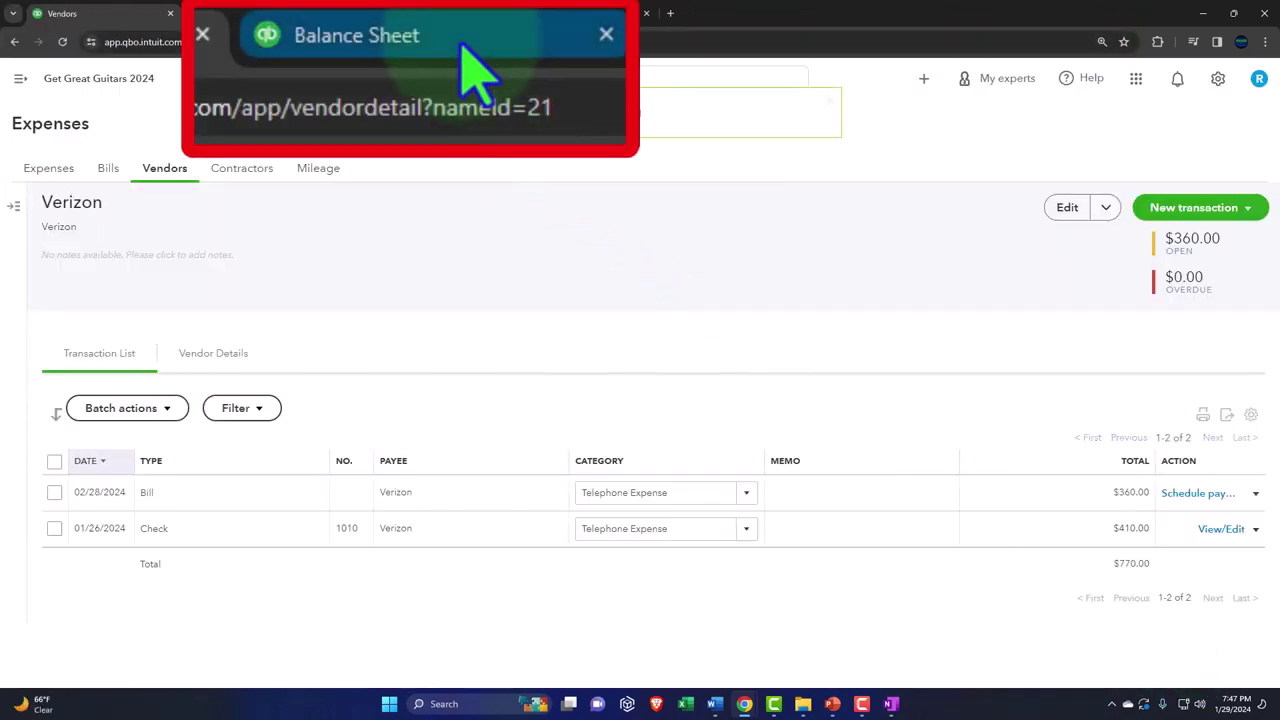
Check the February Accounts Payable transactions behind the Balance Sheet figure and return to the report
{"action": "left_click", "coordinate": [230, 13]}
{"action": "scroll", "coordinate": [714, 314], "scroll_direction": "up", "scroll_amount": 10}
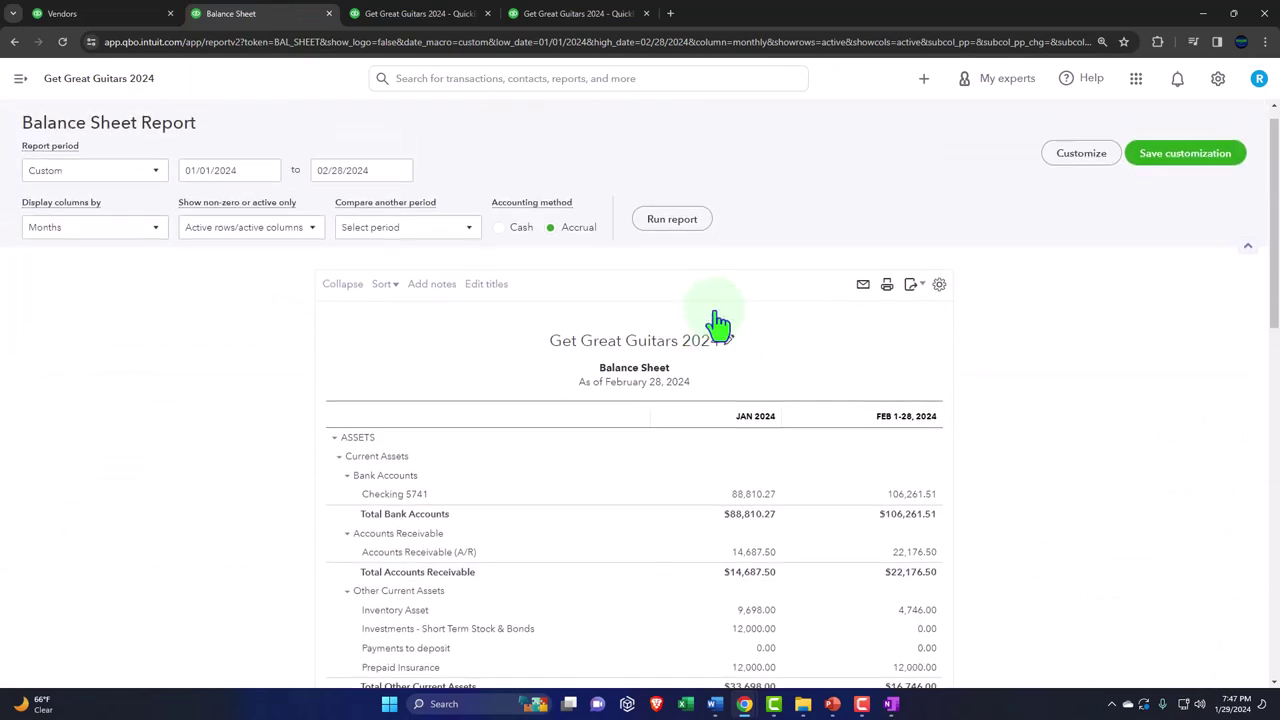
{"action": "scroll", "coordinate": [629, 423], "scroll_direction": "down", "scroll_amount": 4}
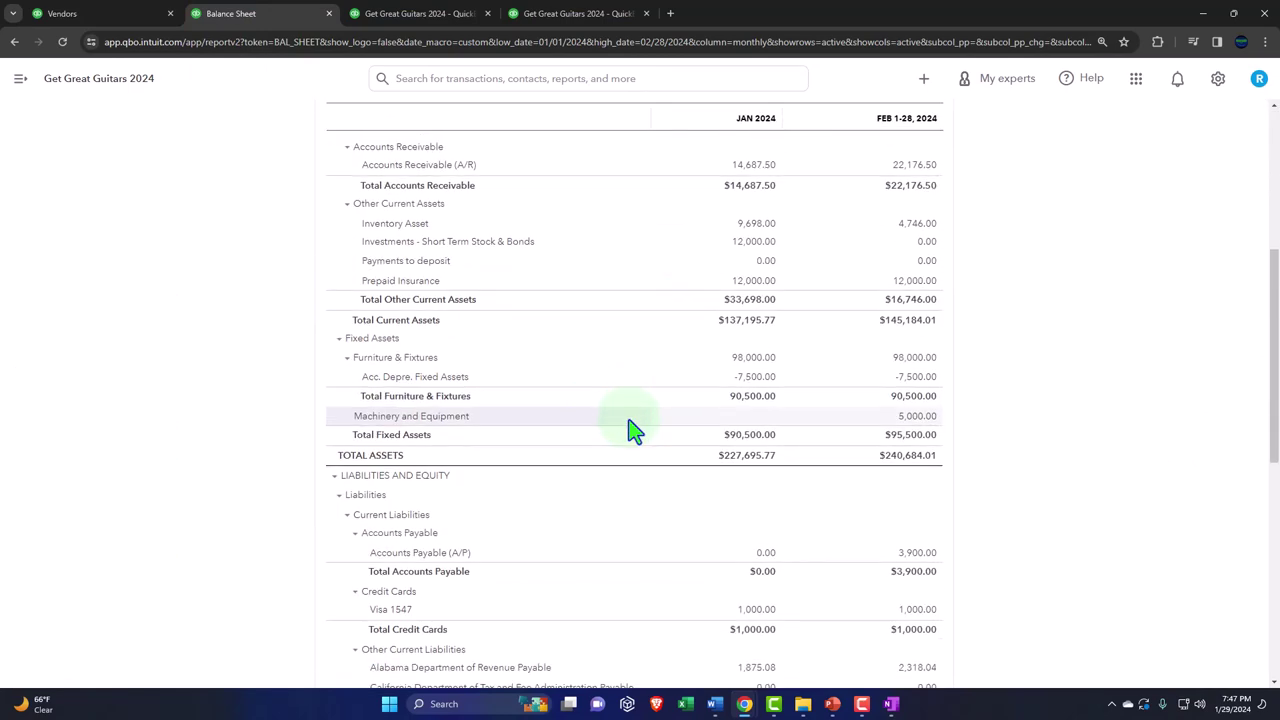
{"action": "scroll", "coordinate": [632, 435], "scroll_direction": "down", "scroll_amount": 2}
{"action": "left_click", "coordinate": [951, 425]}
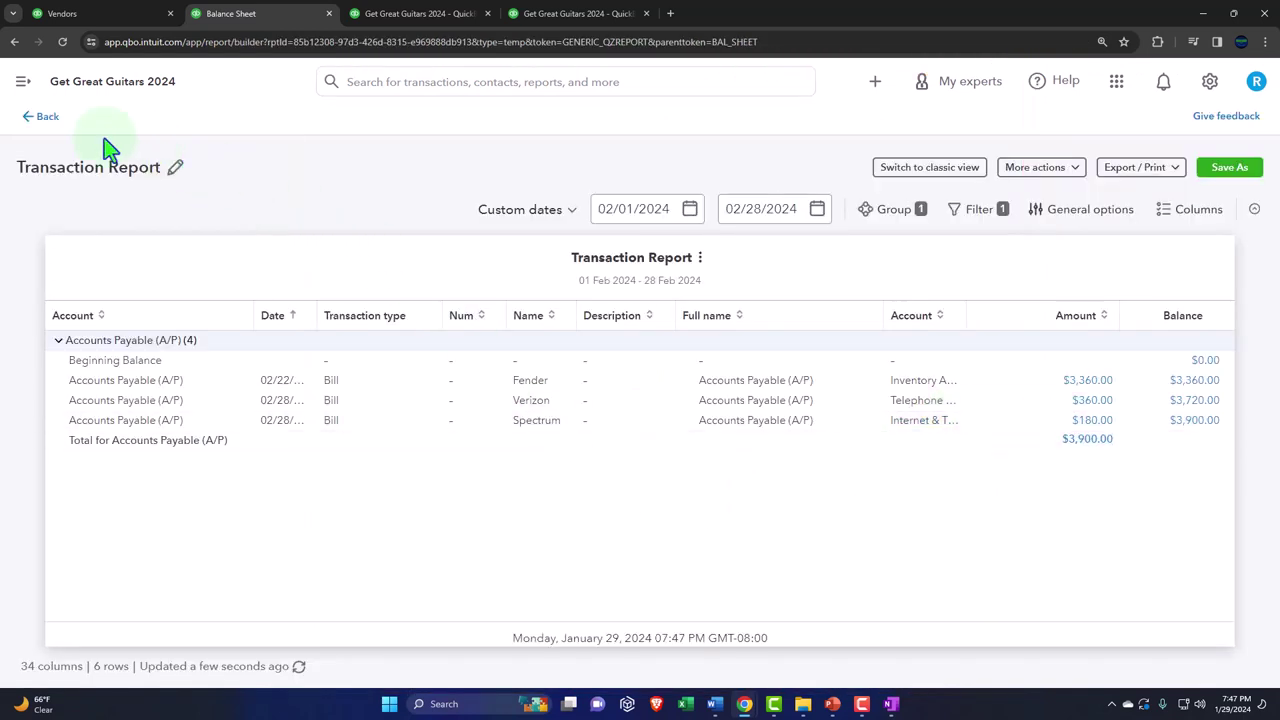
{"action": "left_click", "coordinate": [47, 117]}
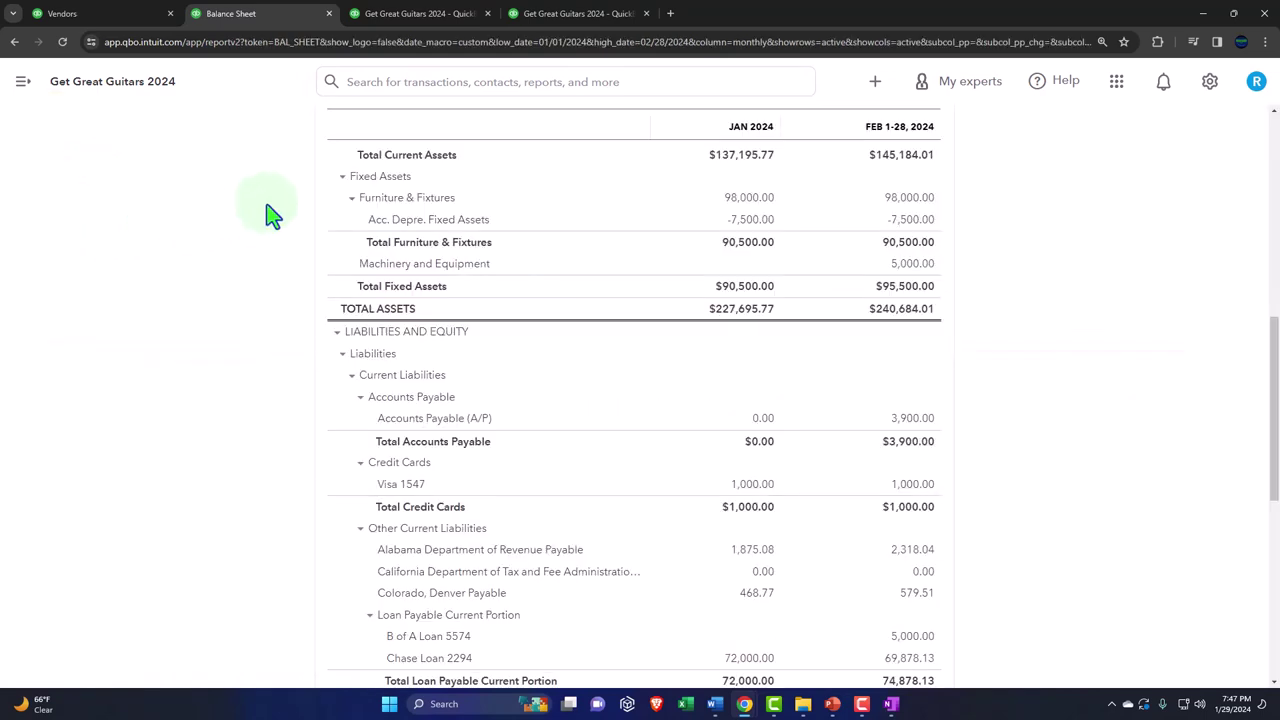
Examine the Telephone Expense and Utilities lines in the Profit and Loss report, collapsing and re-expanding the Utilities group
{"action": "left_click", "coordinate": [428, 24]}
{"action": "scroll", "coordinate": [657, 314], "scroll_direction": "up", "scroll_amount": 6}
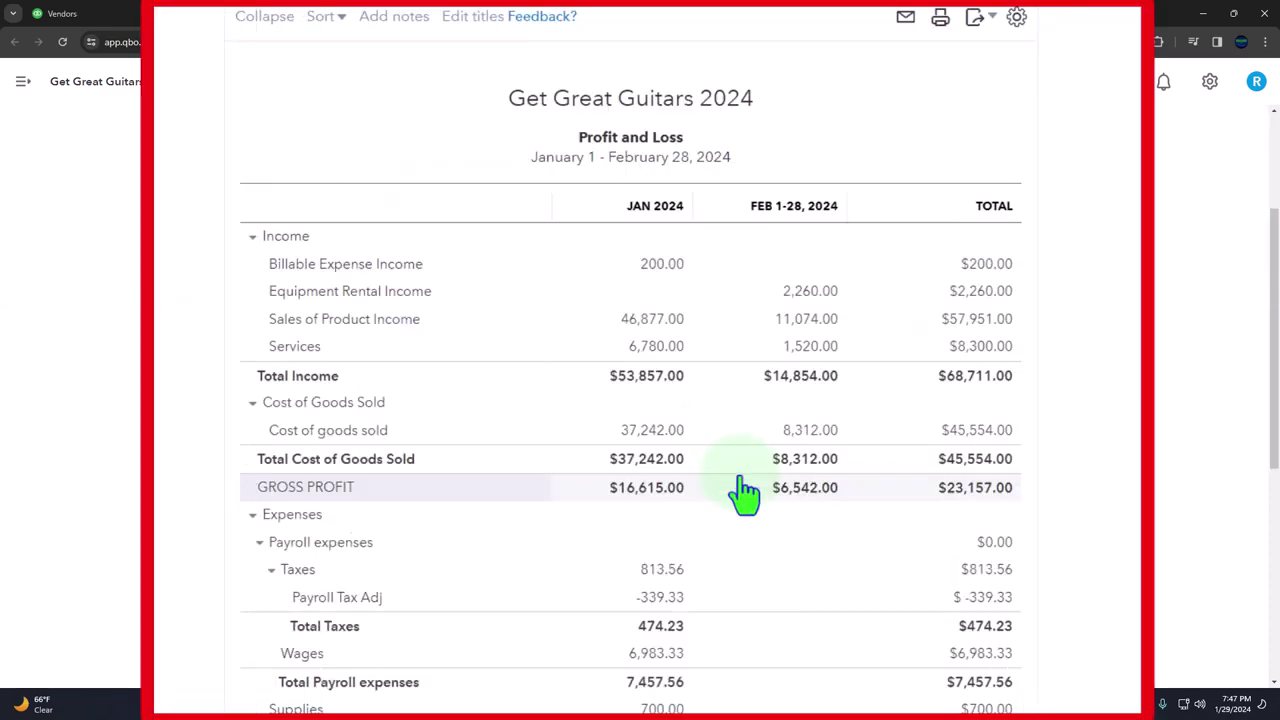
{"action": "scroll", "coordinate": [740, 490], "scroll_direction": "down", "scroll_amount": 4}
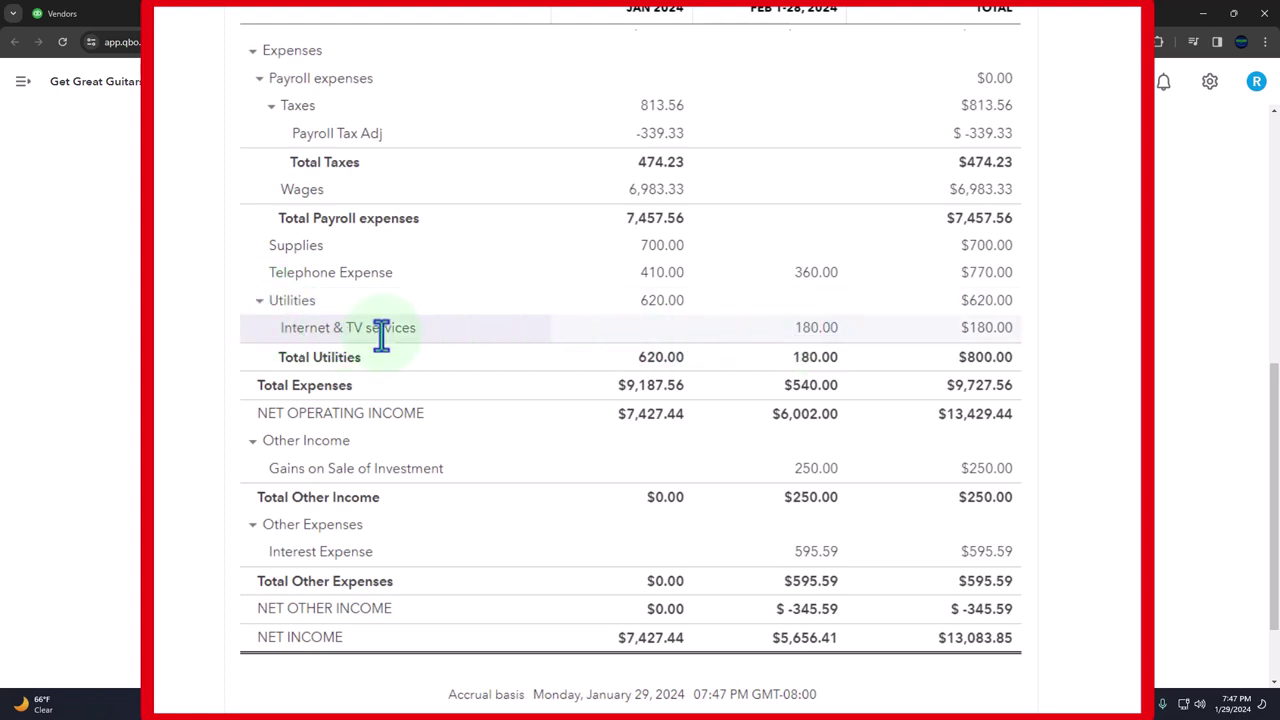
{"action": "left_click", "coordinate": [258, 302]}
{"action": "left_click", "coordinate": [258, 303]}
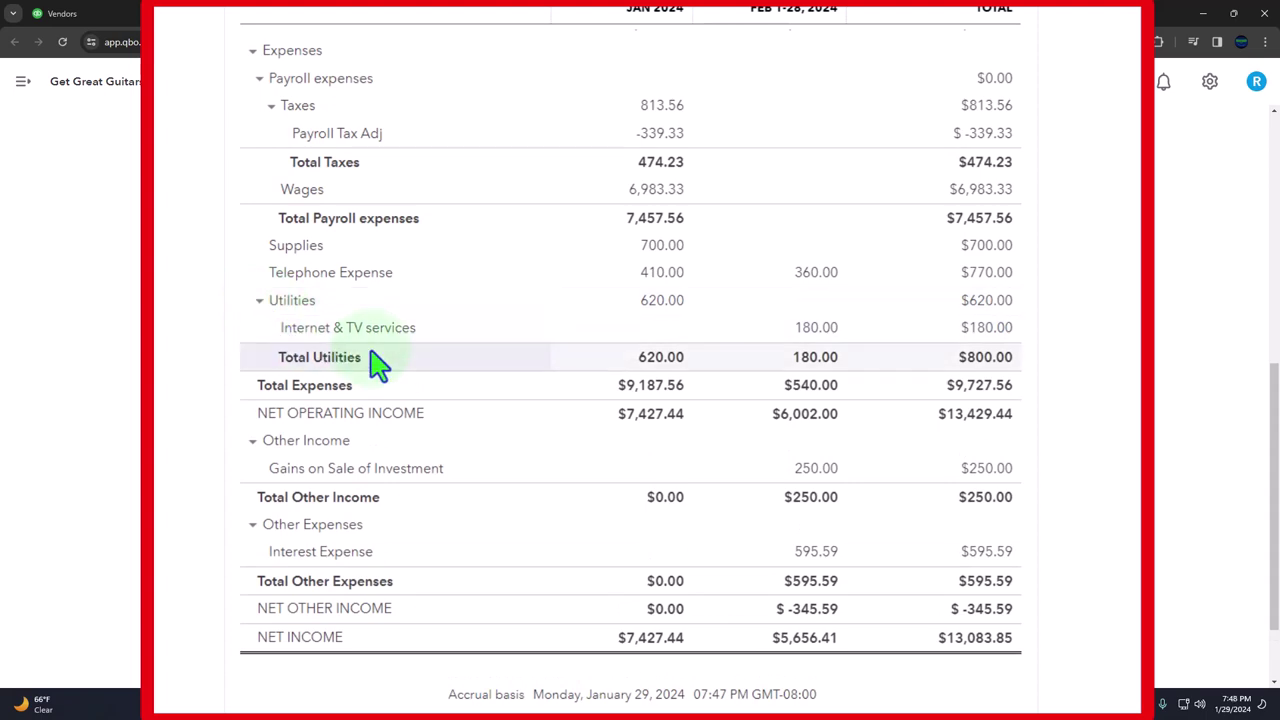
Go from Verizon's vendor record to the chart of accounts and hide the navigation sidebar
{"action": "left_click", "coordinate": [100, 13]}
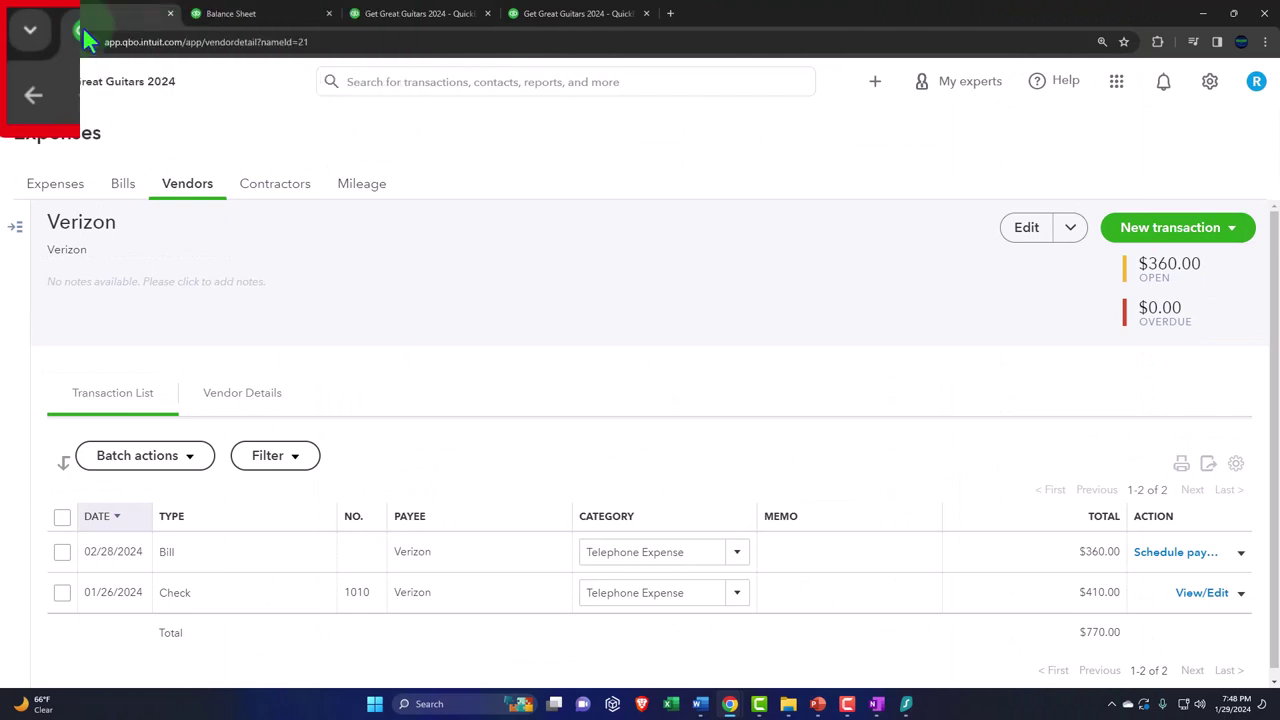
{"action": "left_click", "coordinate": [20, 86]}
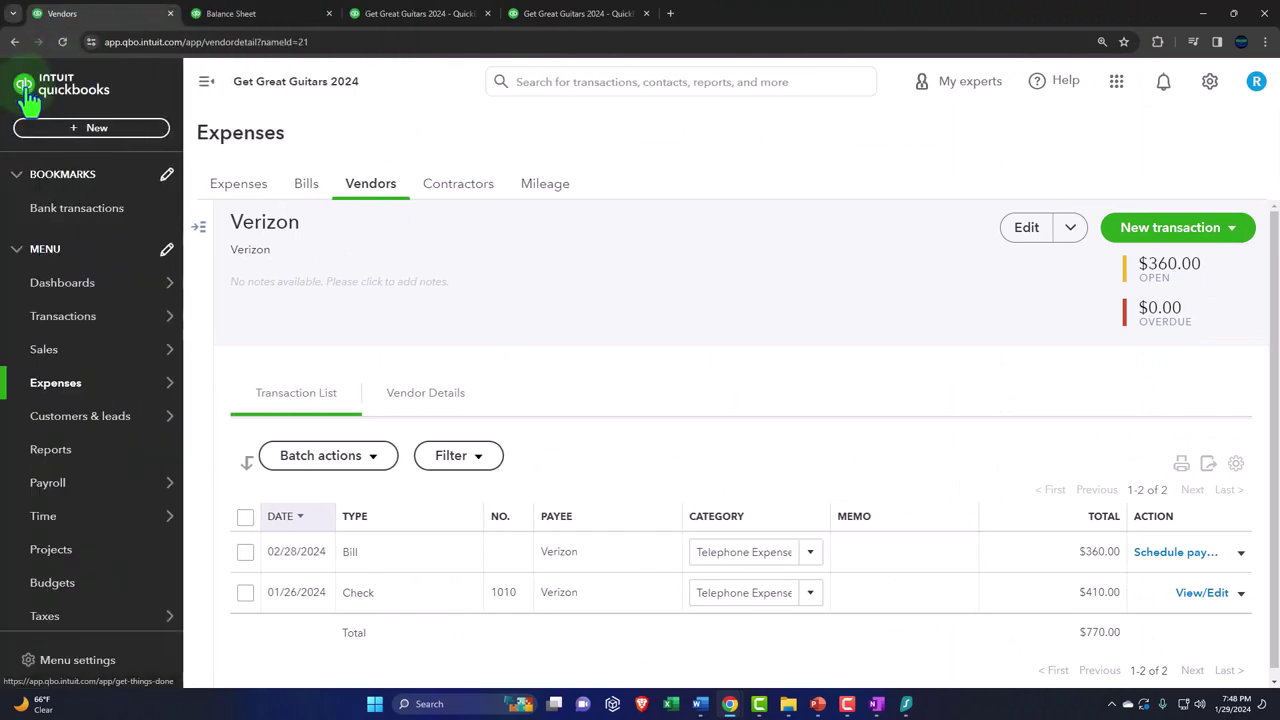
{"action": "left_click", "coordinate": [64, 318]}
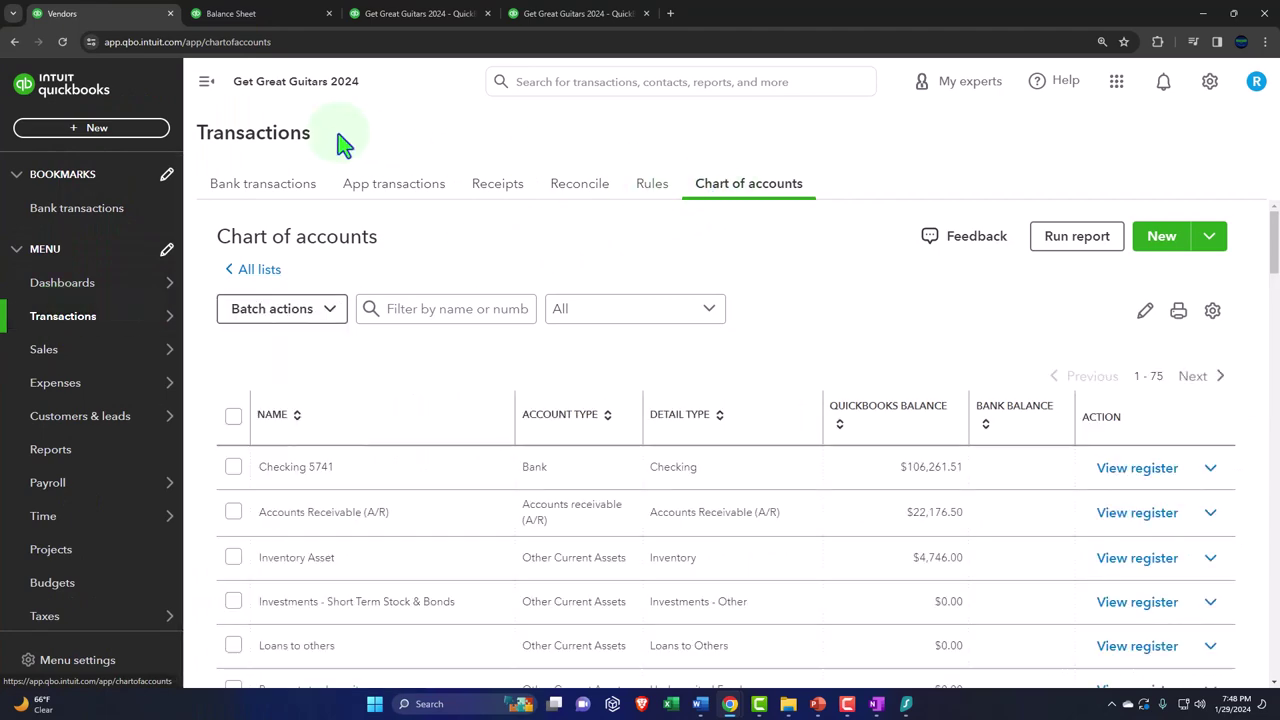
{"action": "left_click", "coordinate": [206, 83]}
Find the Internet & TV services account under Utilities on the second page of the chart of accounts and open it for editing
{"action": "scroll", "coordinate": [310, 495], "scroll_direction": "down", "scroll_amount": 3}
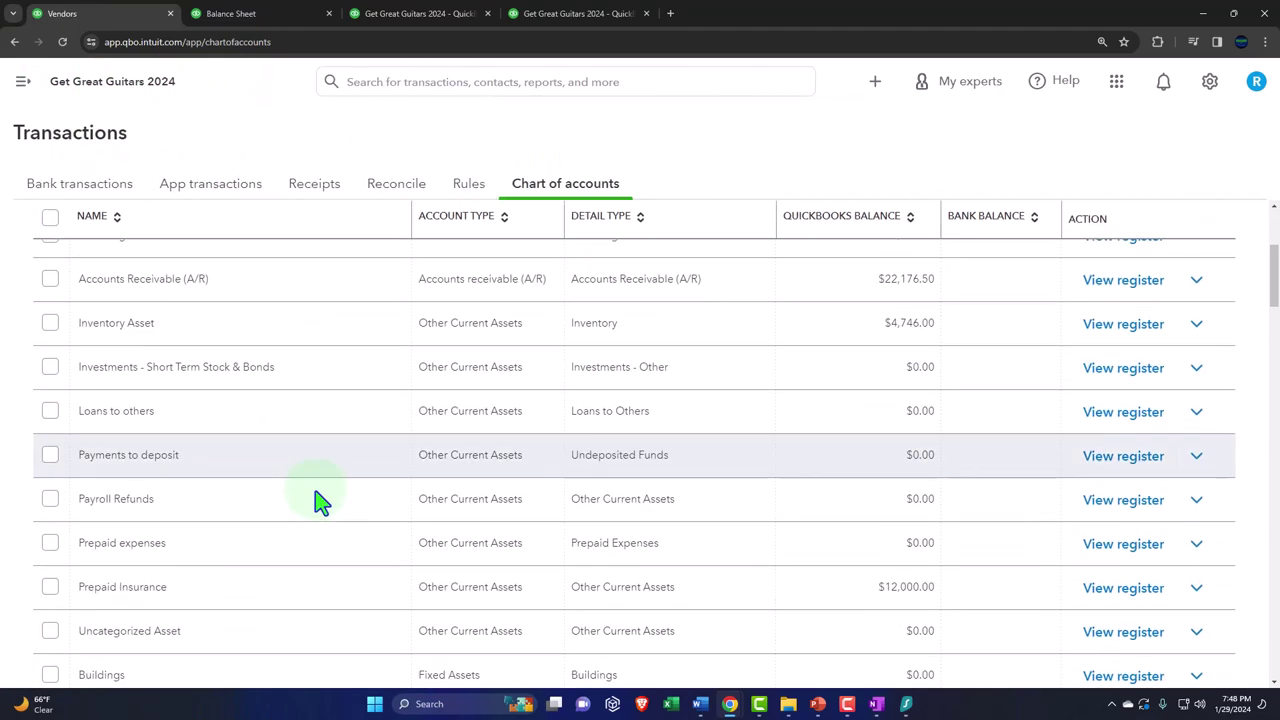
{"action": "scroll", "coordinate": [315, 497], "scroll_direction": "down", "scroll_amount": 8}
{"action": "scroll", "coordinate": [315, 490], "scroll_direction": "down", "scroll_amount": 7}
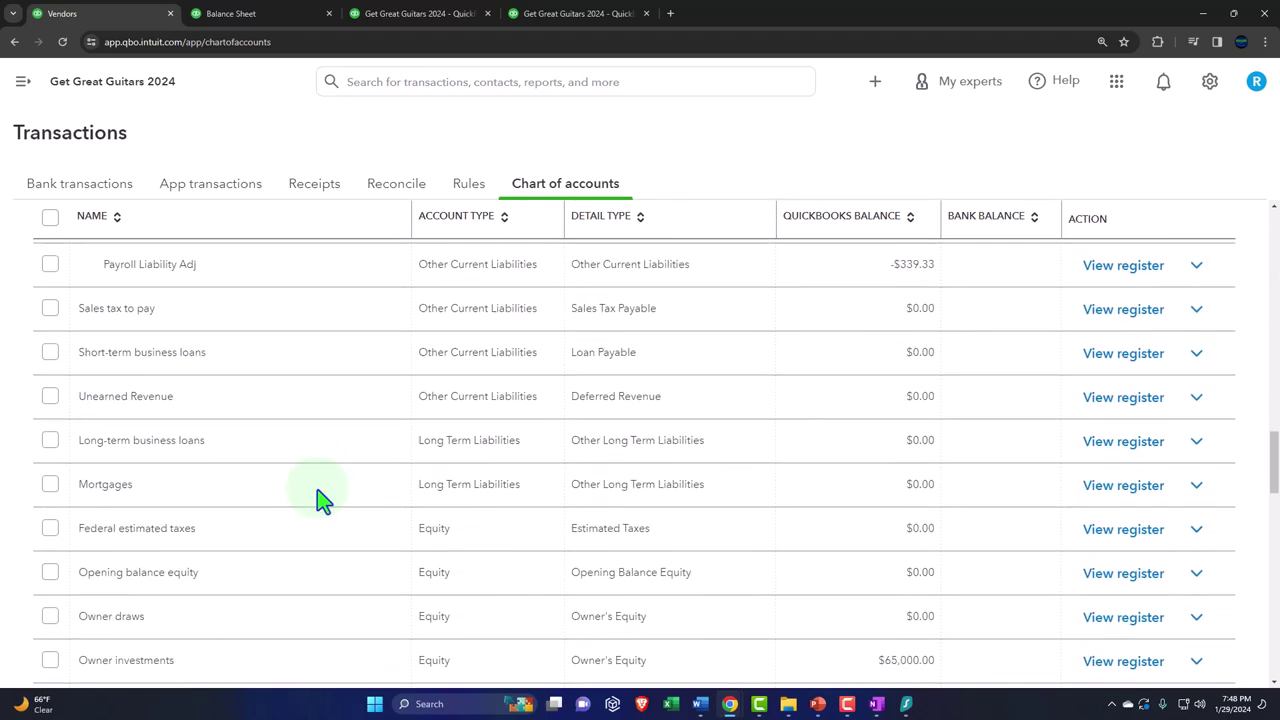
{"action": "scroll", "coordinate": [320, 496], "scroll_direction": "down", "scroll_amount": 7}
{"action": "scroll", "coordinate": [330, 497], "scroll_direction": "down", "scroll_amount": 8}
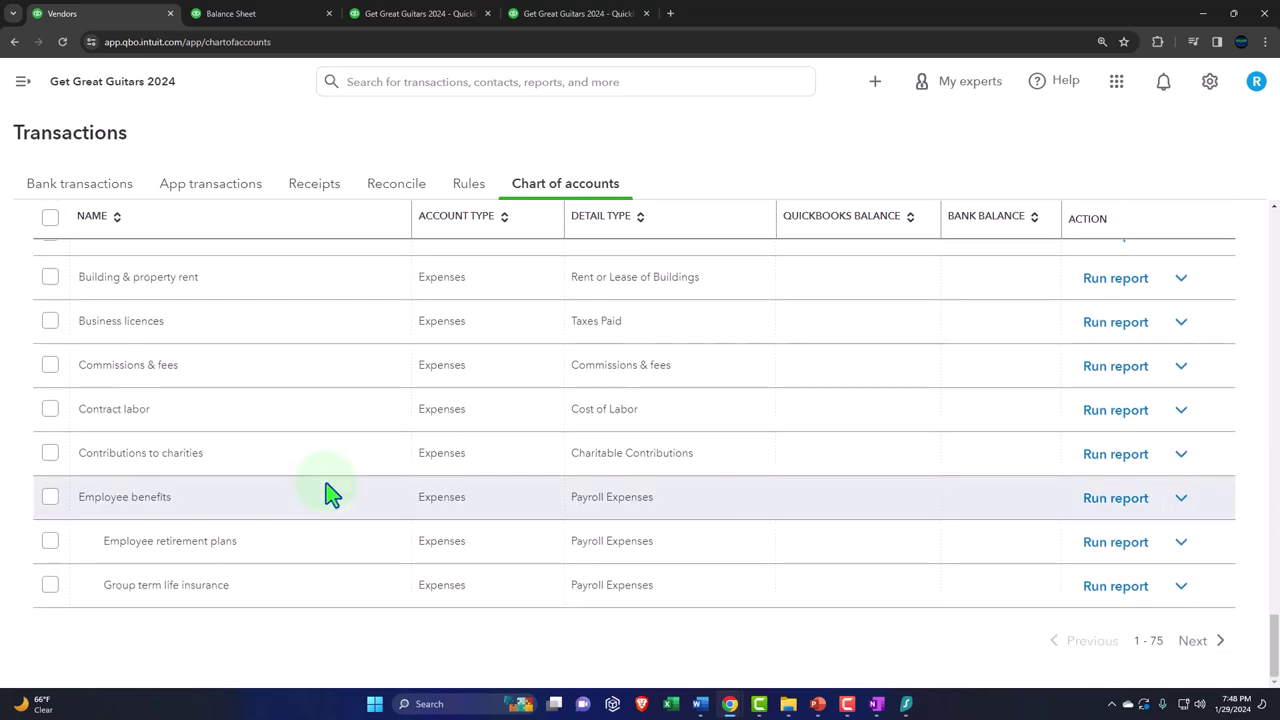
{"action": "left_click", "coordinate": [1195, 641]}
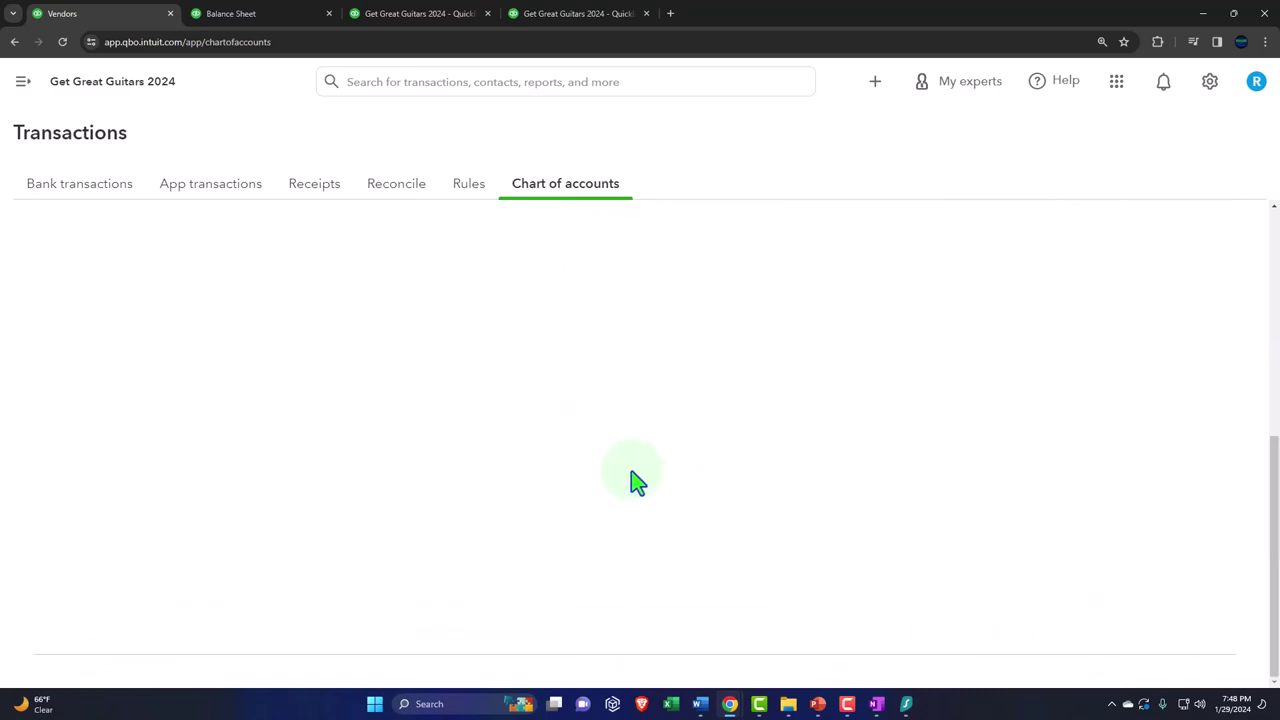
{"action": "scroll", "coordinate": [620, 470], "scroll_direction": "up", "scroll_amount": 7}
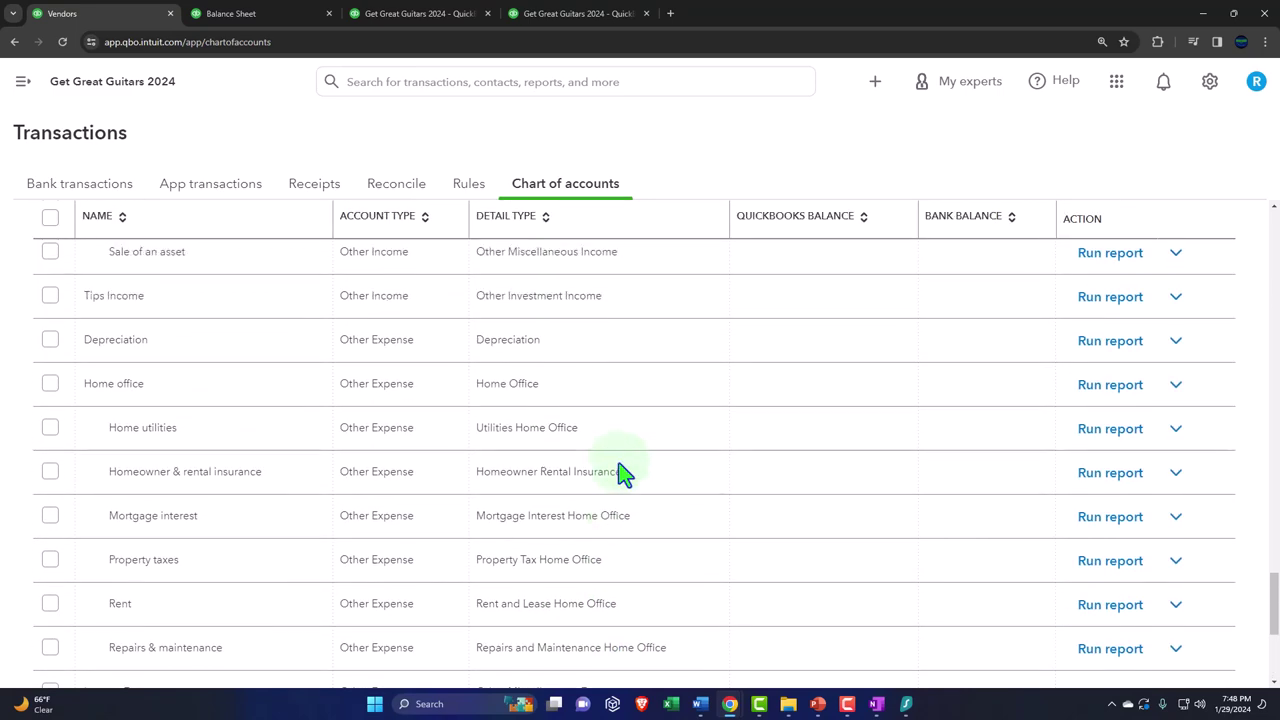
{"action": "scroll", "coordinate": [620, 470], "scroll_direction": "up", "scroll_amount": 5}
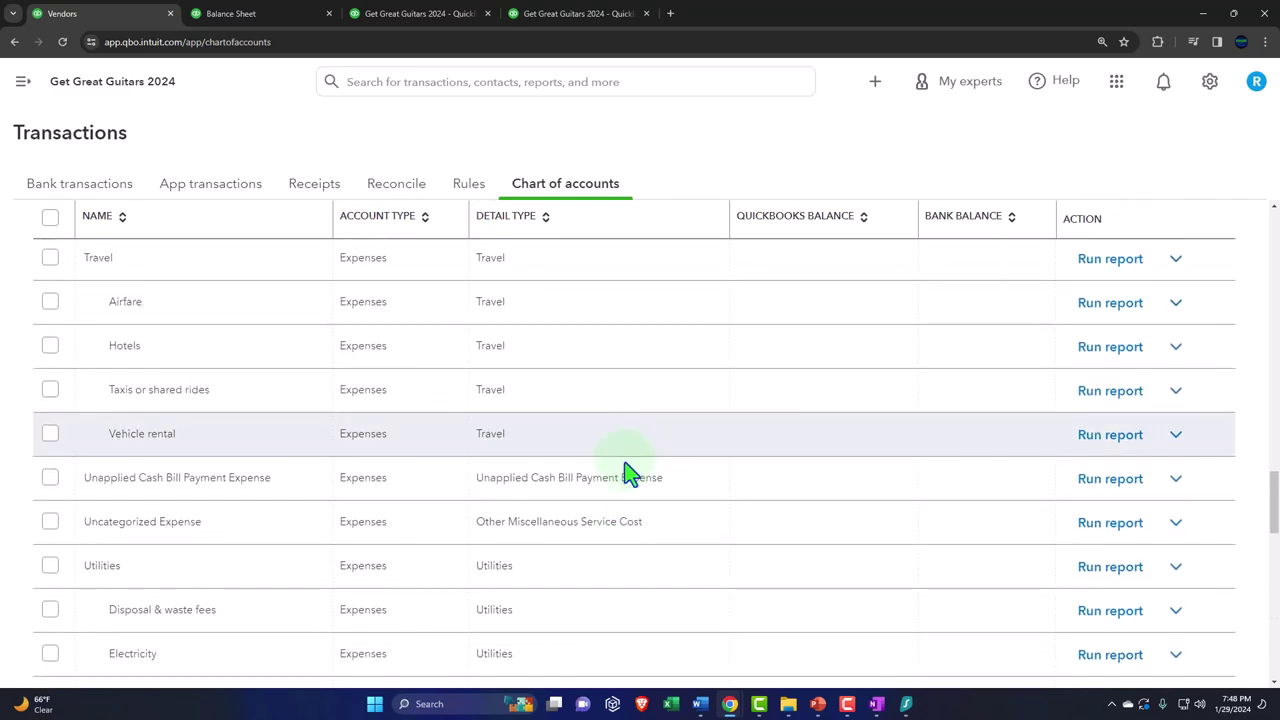
{"action": "scroll", "coordinate": [620, 470], "scroll_direction": "down", "scroll_amount": 3}
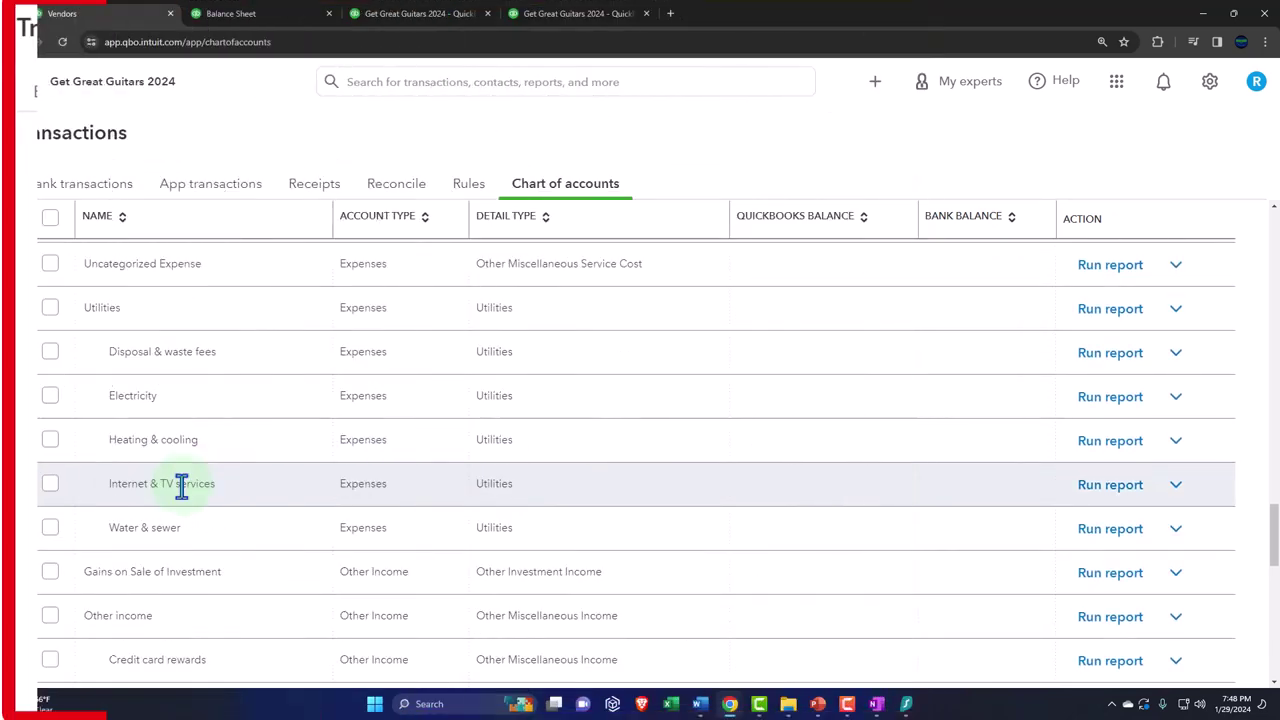
{"action": "left_click", "coordinate": [1177, 487]}
{"action": "left_click", "coordinate": [1045, 535]}
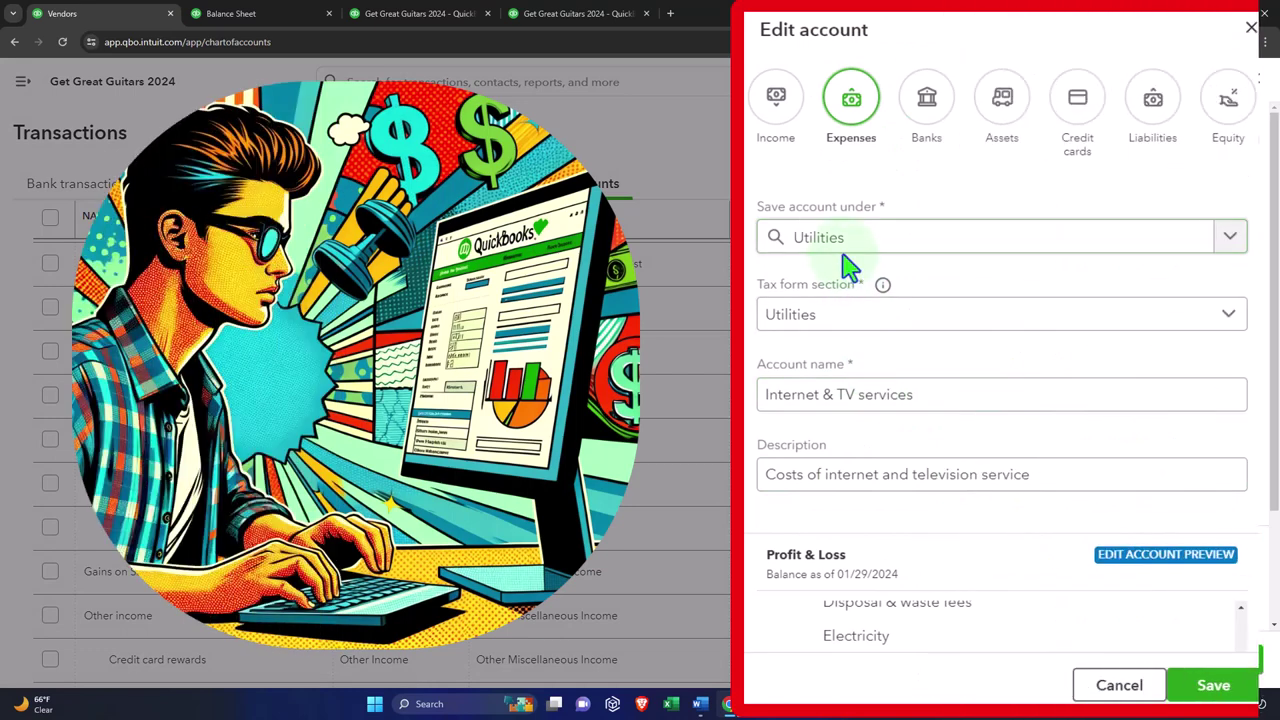
Look through the available tax form sections for the Internet & TV services account
{"action": "left_click", "coordinate": [1231, 322]}
{"action": "scroll", "coordinate": [1104, 495], "scroll_direction": "up", "scroll_amount": 1}
{"action": "scroll", "coordinate": [1104, 495], "scroll_direction": "up", "scroll_amount": 5}
{"action": "scroll", "coordinate": [1104, 495], "scroll_direction": "up", "scroll_amount": 5}
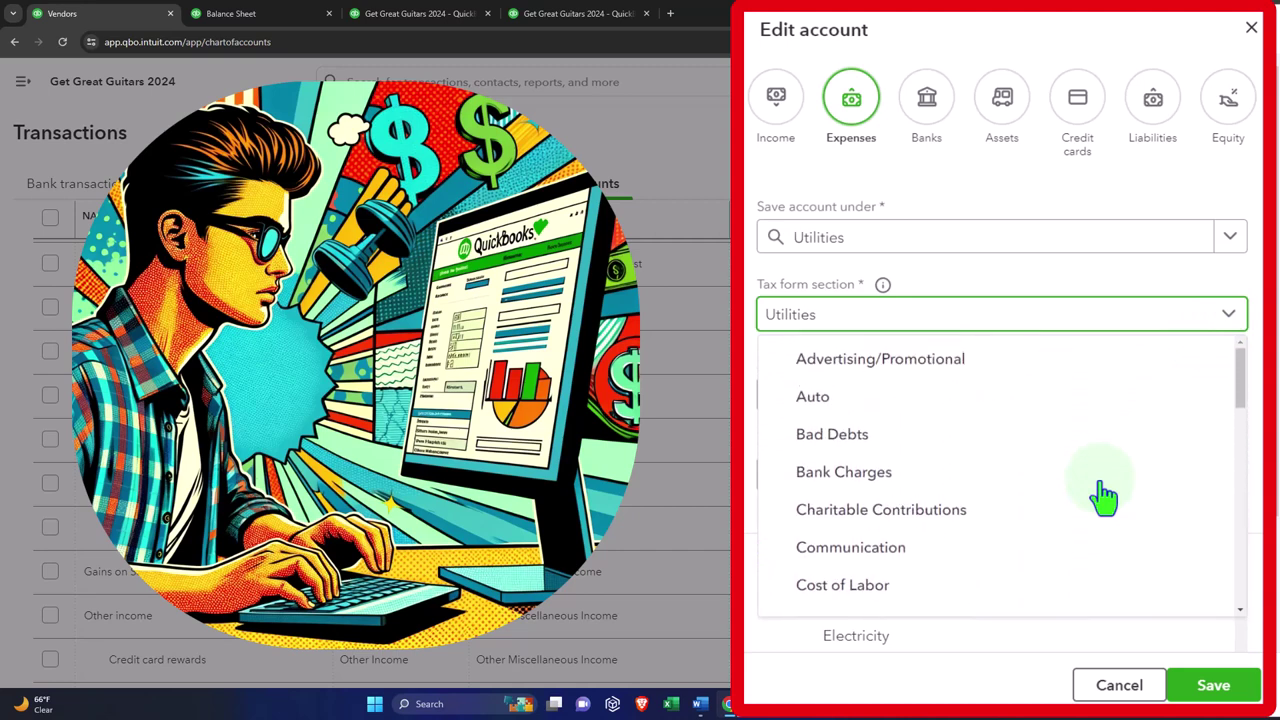
{"action": "scroll", "coordinate": [1100, 491], "scroll_direction": "down", "scroll_amount": 1}
{"action": "scroll", "coordinate": [1100, 491], "scroll_direction": "up", "scroll_amount": 1}
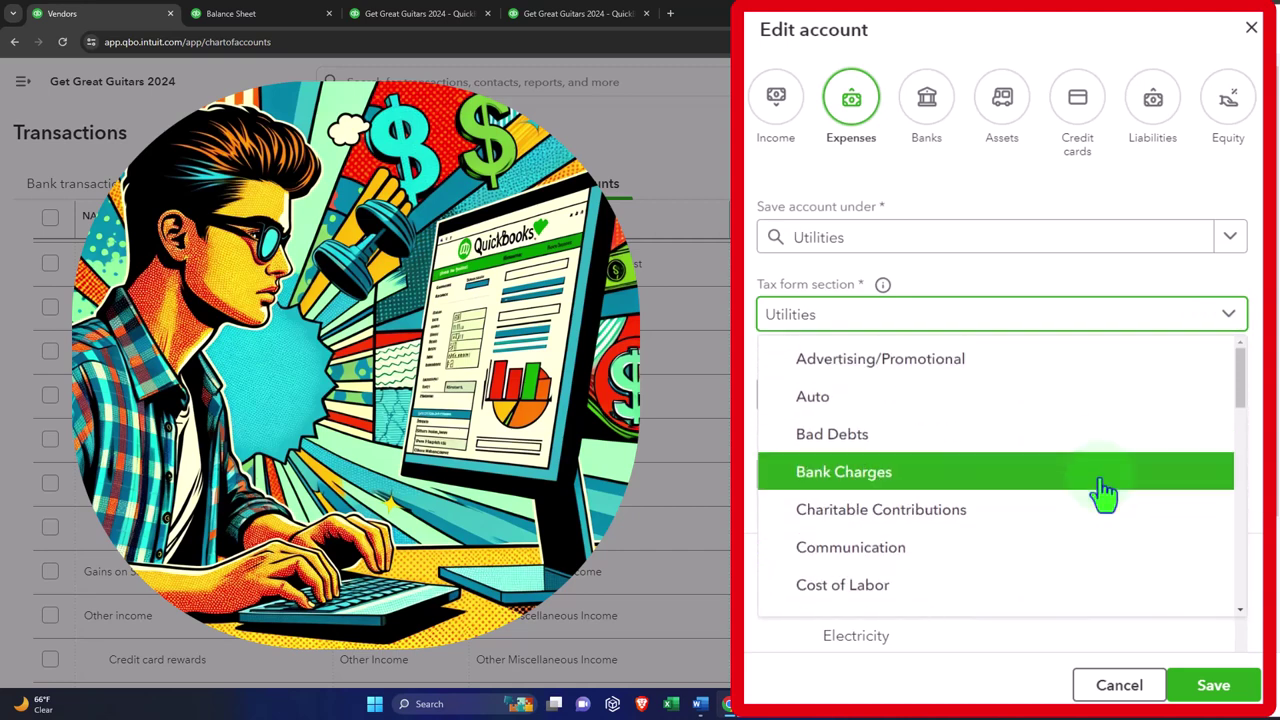
Move the Internet & TV services account out of Utilities so that it is saved directly under Expenses
{"action": "left_click", "coordinate": [1065, 245]}
{"action": "scroll", "coordinate": [1071, 451], "scroll_direction": "up", "scroll_amount": 2}
{"action": "scroll", "coordinate": [1073, 452], "scroll_direction": "up", "scroll_amount": 8}
{"action": "scroll", "coordinate": [1073, 452], "scroll_direction": "up", "scroll_amount": 8}
{"action": "scroll", "coordinate": [1075, 450], "scroll_direction": "up", "scroll_amount": 8}
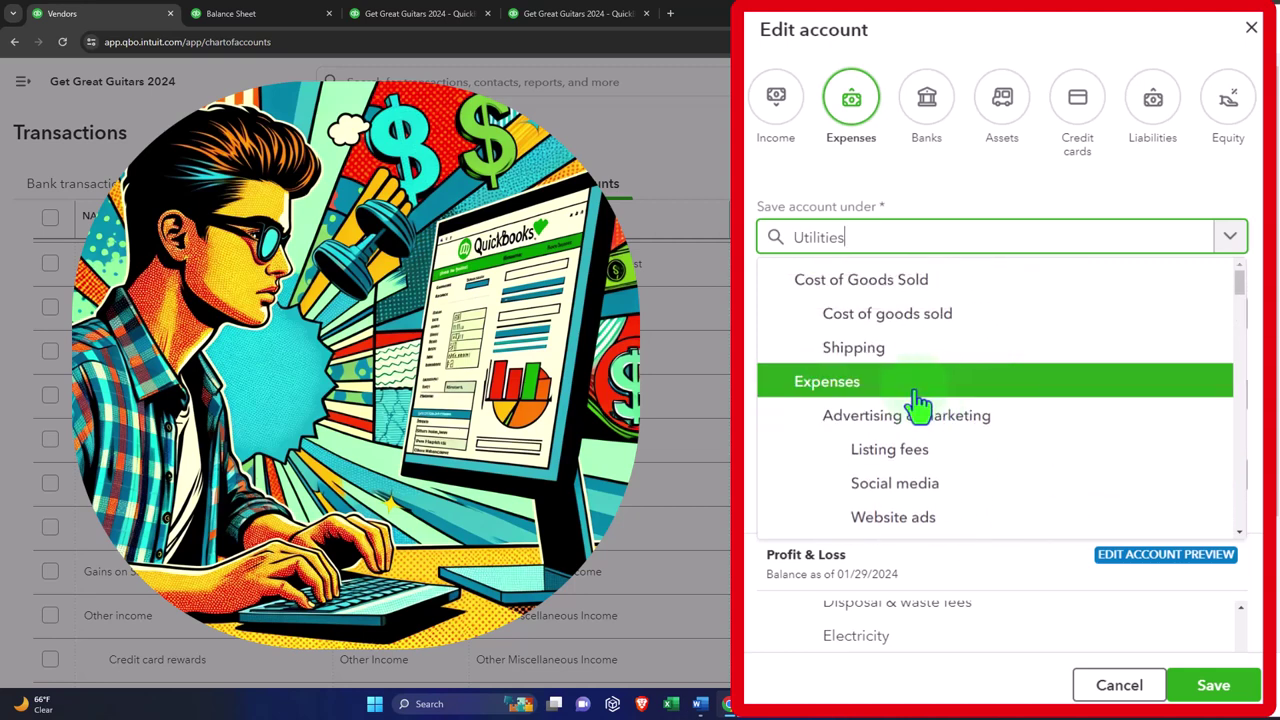
{"action": "left_click", "coordinate": [852, 388]}
Browse the tax form sections for the moved account and set the section to Utilities
{"action": "left_click", "coordinate": [1141, 318]}
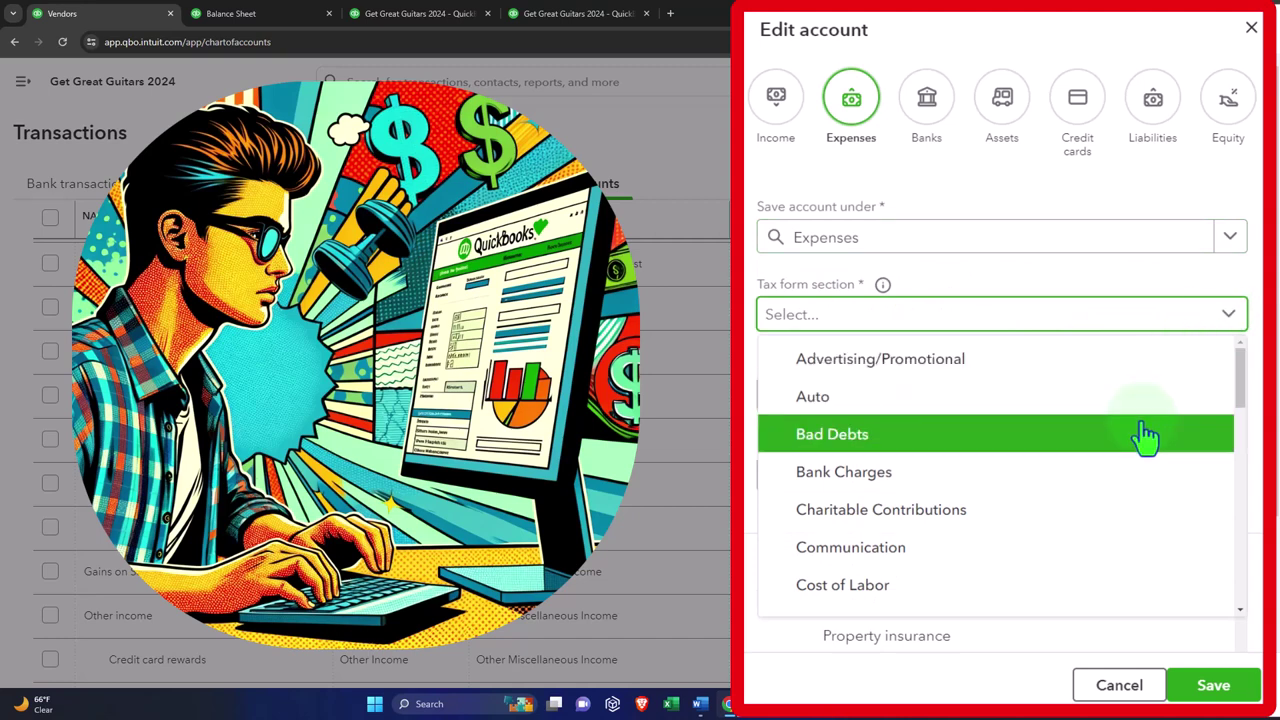
{"action": "scroll", "coordinate": [1145, 437], "scroll_direction": "down", "scroll_amount": 3}
{"action": "scroll", "coordinate": [1145, 437], "scroll_direction": "down", "scroll_amount": 1}
{"action": "scroll", "coordinate": [1145, 437], "scroll_direction": "down", "scroll_amount": 2}
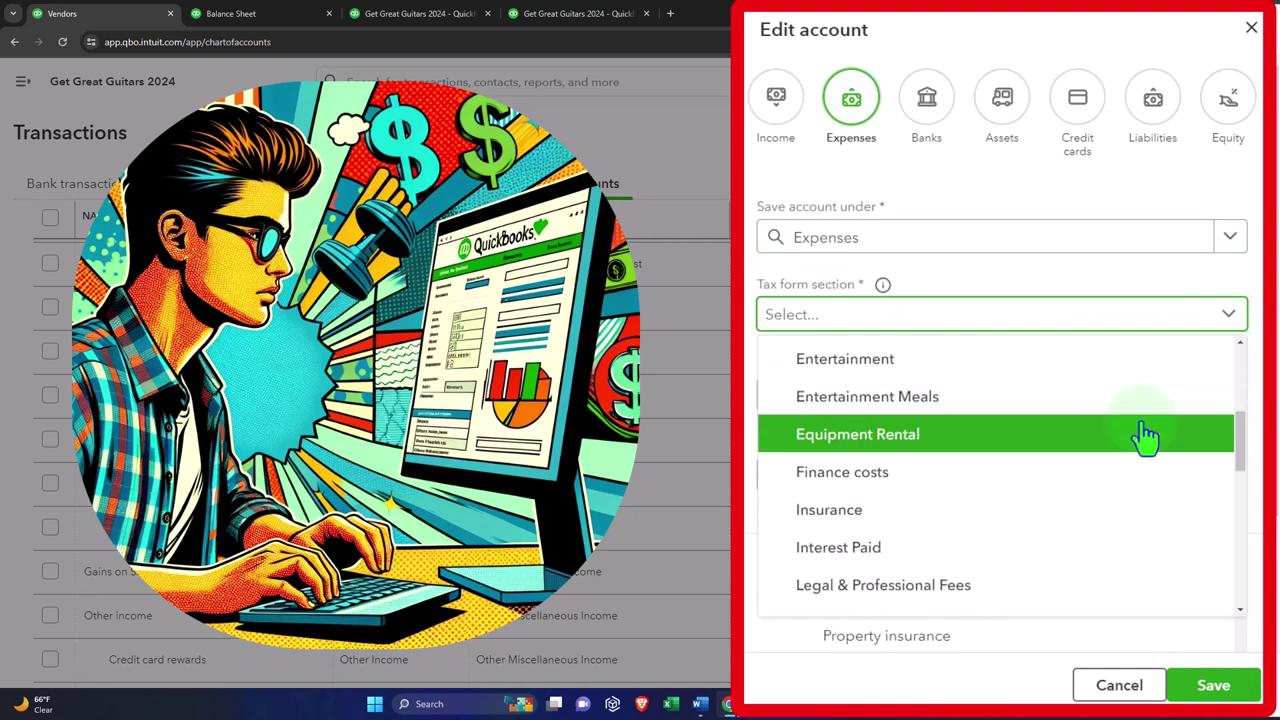
{"action": "key", "text": "Escape"}
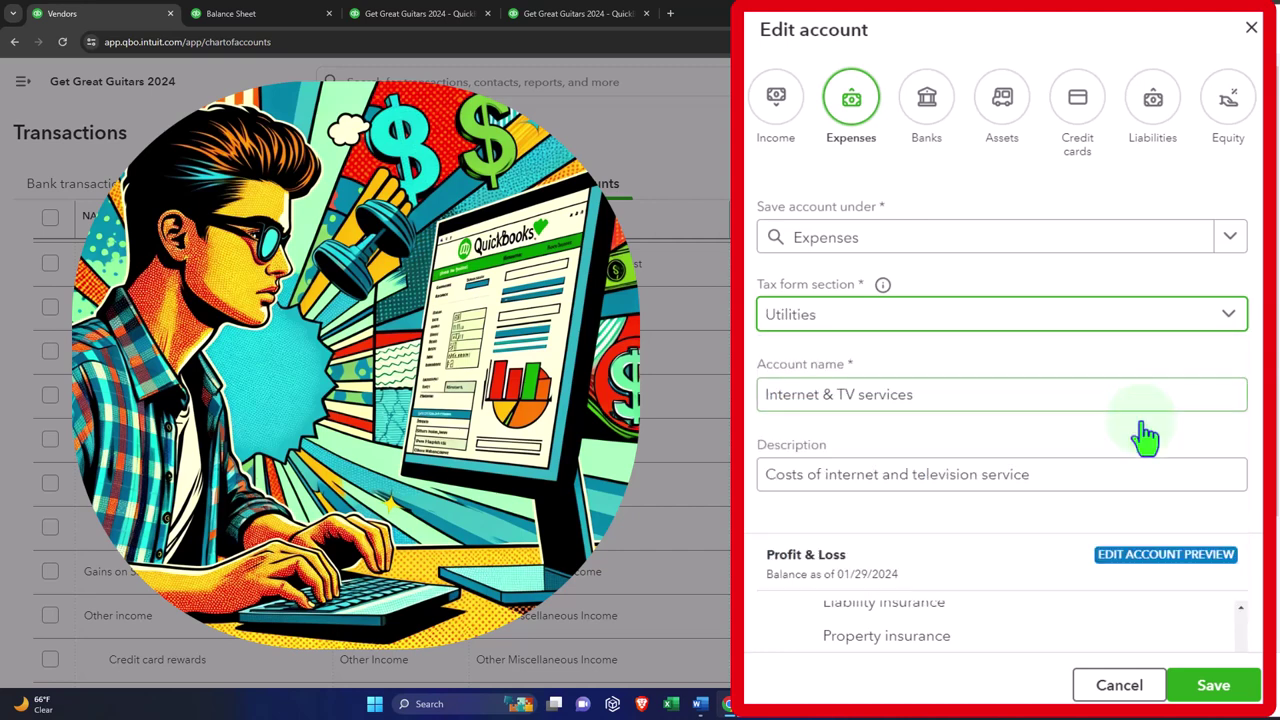
Rename the account Internet Expense, check its place in the Profit & Loss preview, and save it
{"action": "left_click", "coordinate": [931, 390]}
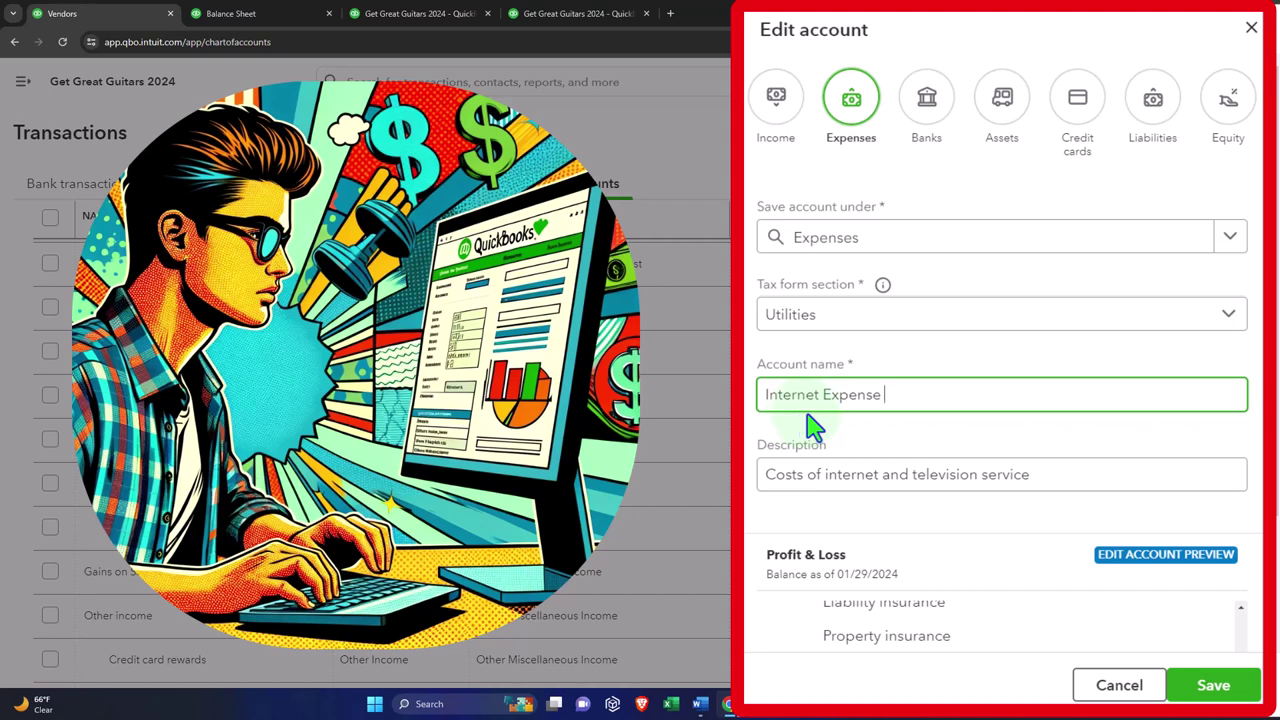
{"action": "scroll", "coordinate": [813, 425], "scroll_direction": "down", "scroll_amount": 3}
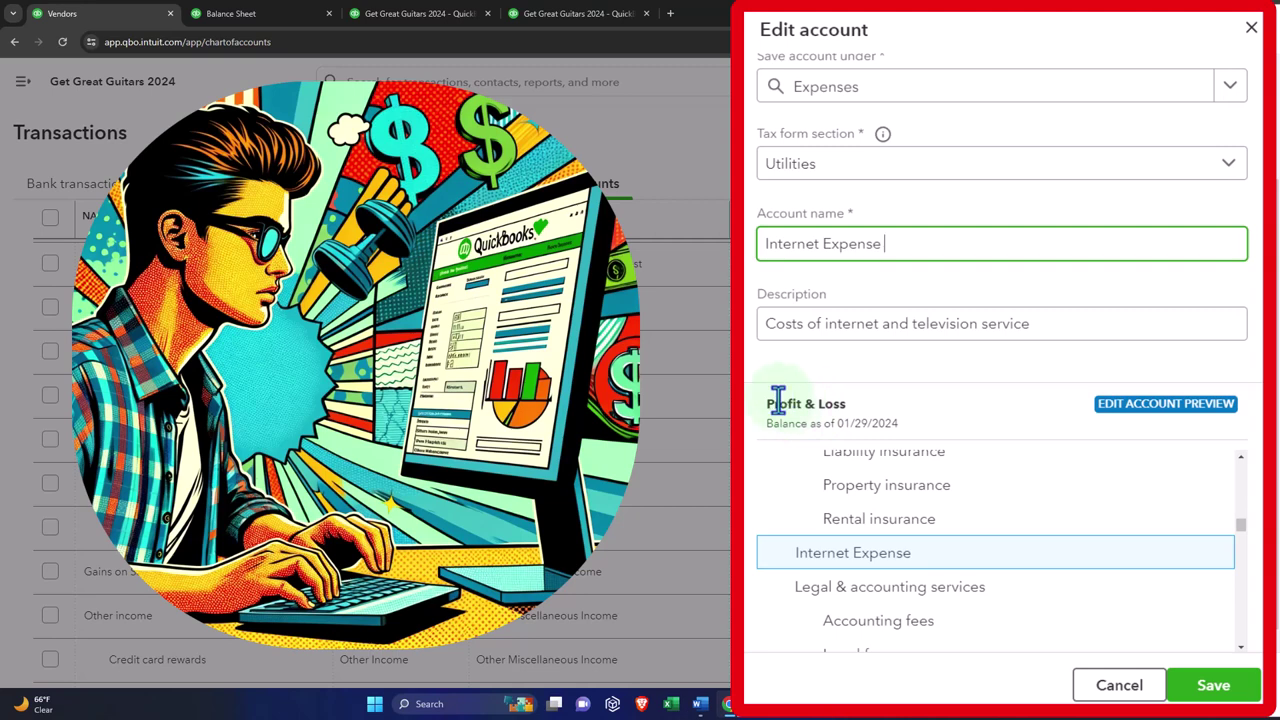
{"action": "scroll", "coordinate": [776, 395], "scroll_direction": "down", "scroll_amount": 1}
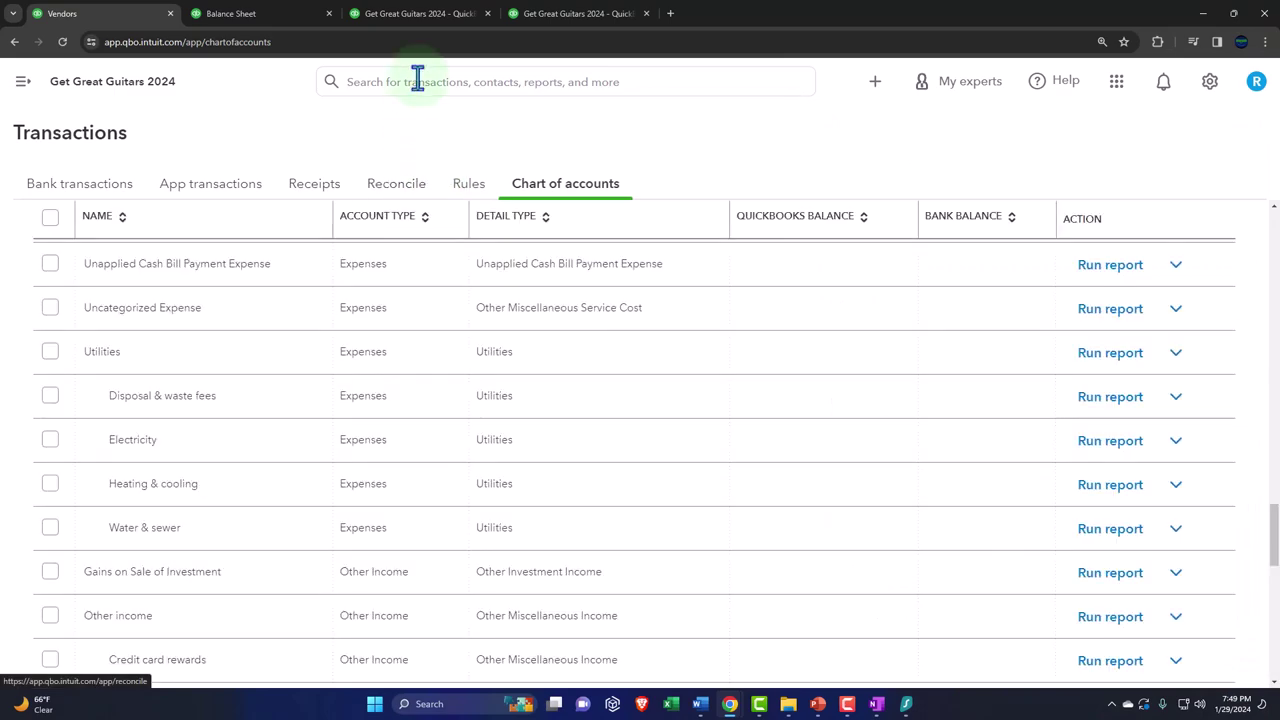
Check the expense accounts in the Profit and Loss report, including Internet Expense, and return to the balance sheet
{"action": "left_click", "coordinate": [407, 14]}
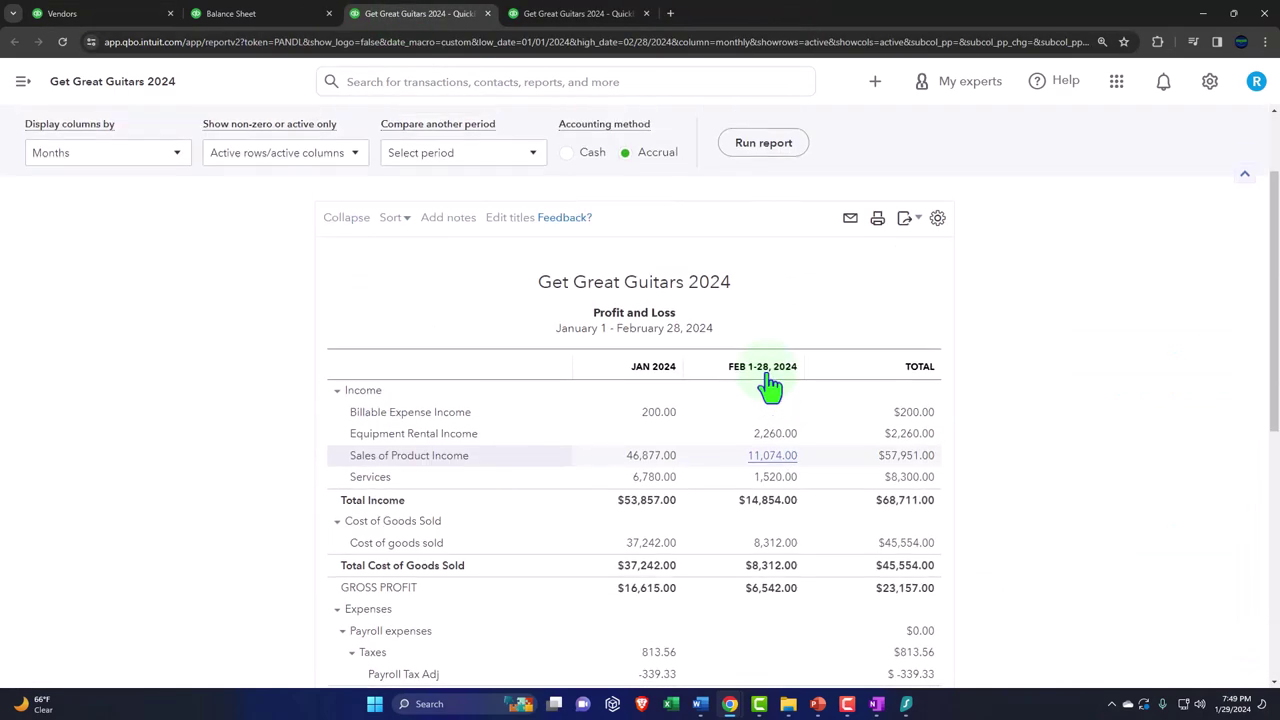
{"action": "scroll", "coordinate": [206, 500], "scroll_direction": "down", "scroll_amount": 3}
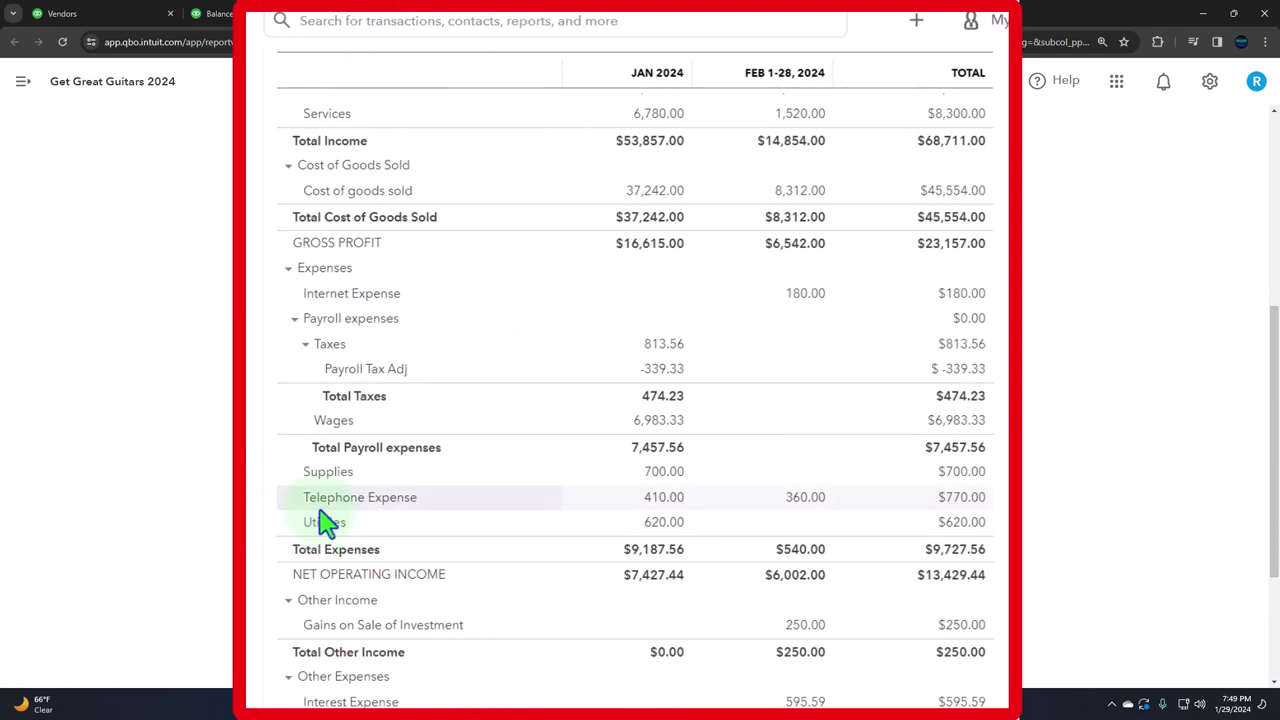
{"action": "scroll", "coordinate": [218, 500], "scroll_direction": "down", "scroll_amount": 1}
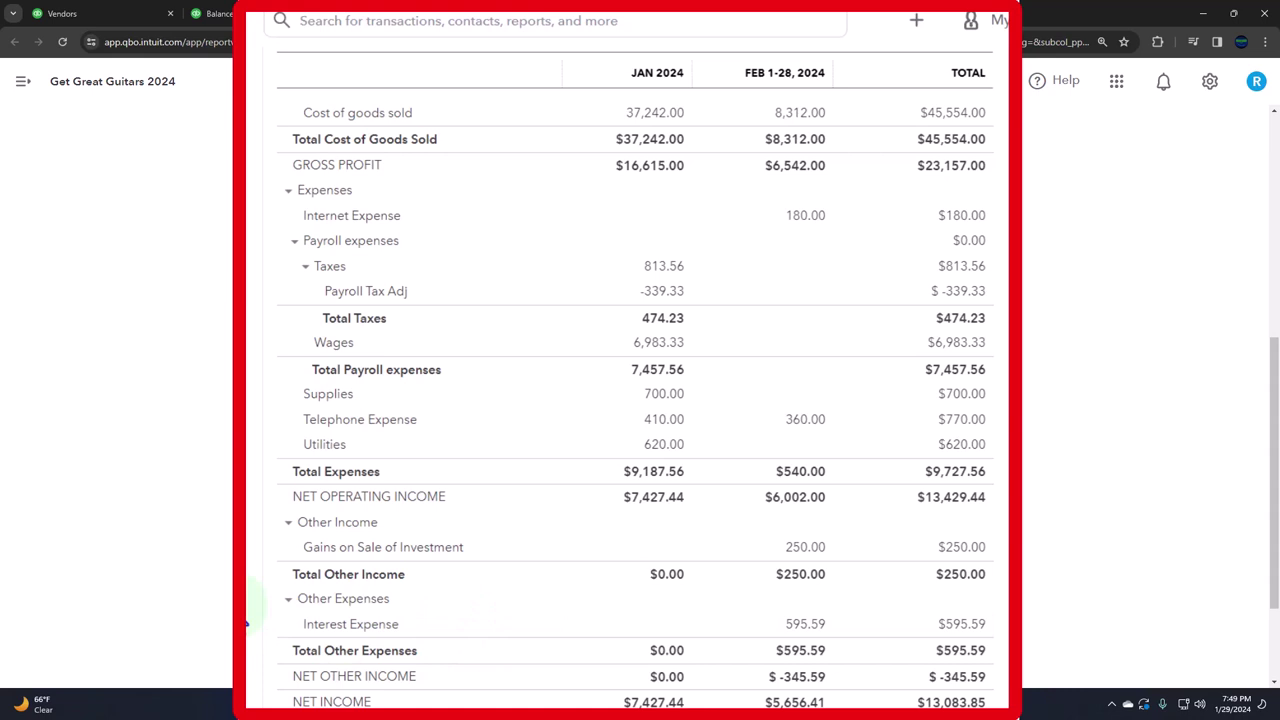
{"action": "scroll", "coordinate": [247, 630], "scroll_direction": "up", "scroll_amount": 2}
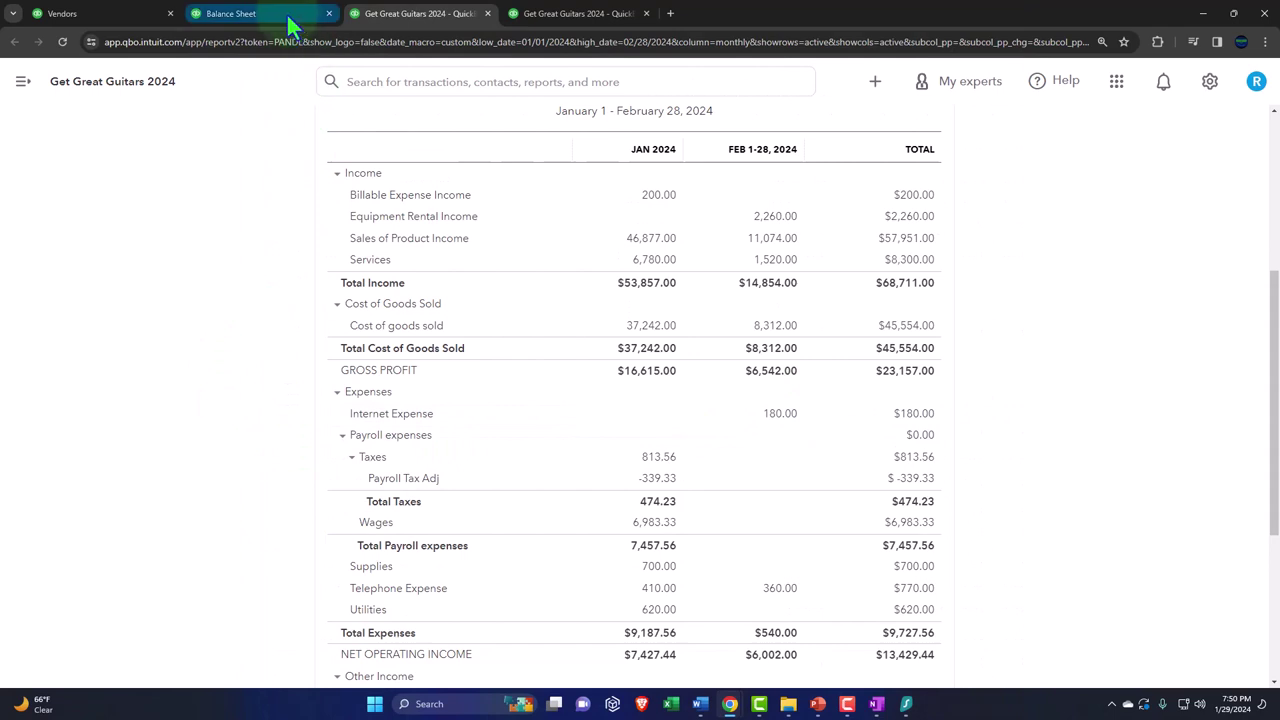
{"action": "left_click", "coordinate": [290, 25]}
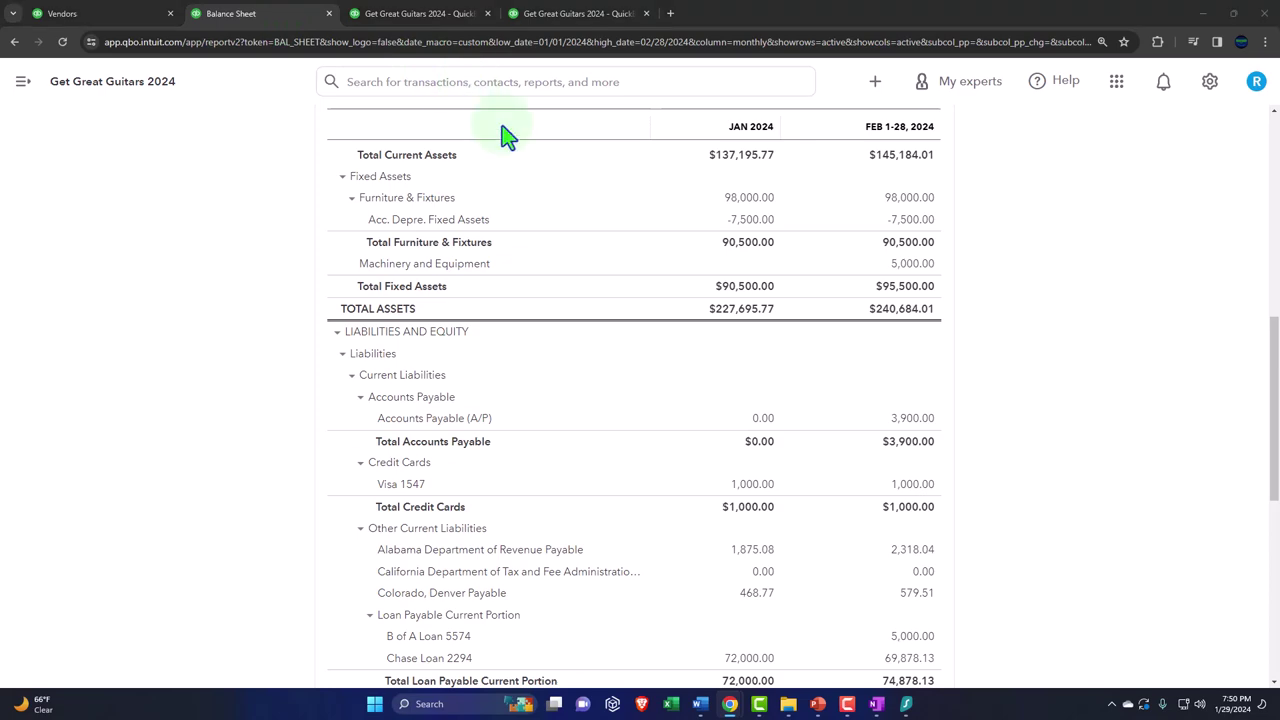
Start a new bill and choose Edison as the vendor
{"action": "left_click", "coordinate": [125, 14]}
{"action": "scroll", "coordinate": [218, 274], "scroll_direction": "up", "scroll_amount": 4}
{"action": "left_click", "coordinate": [23, 82]}
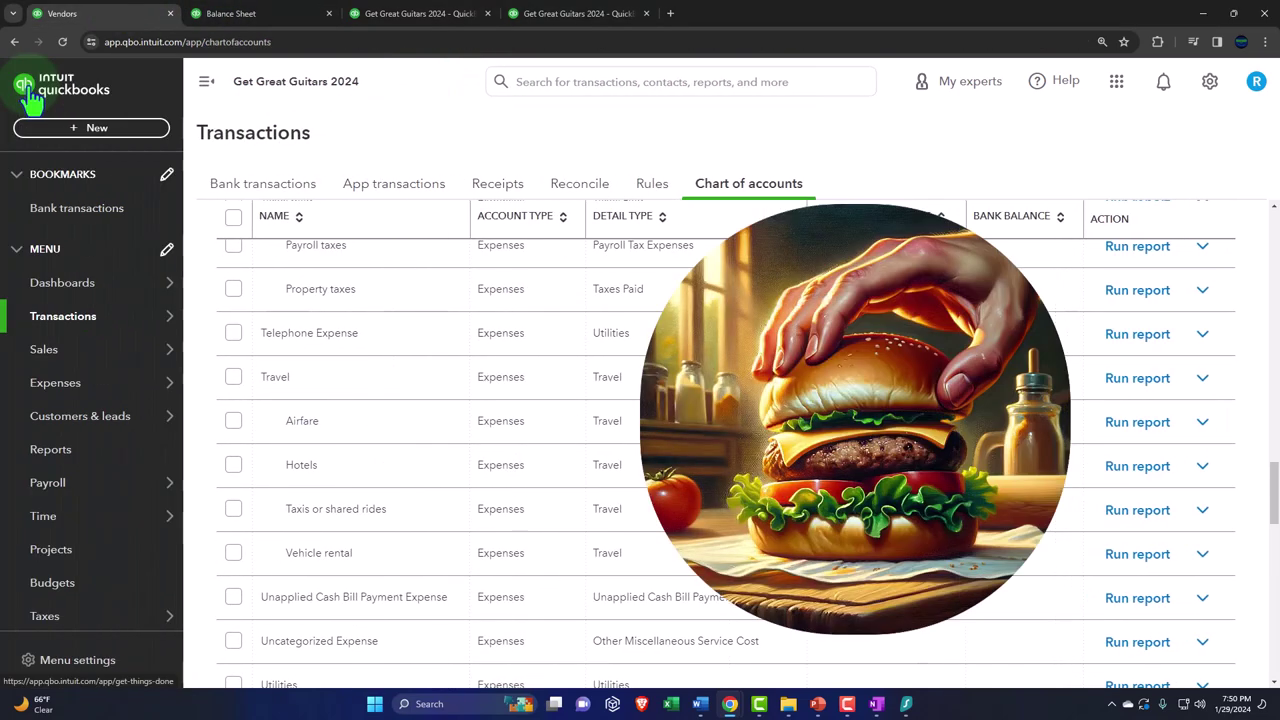
{"action": "left_click", "coordinate": [72, 130]}
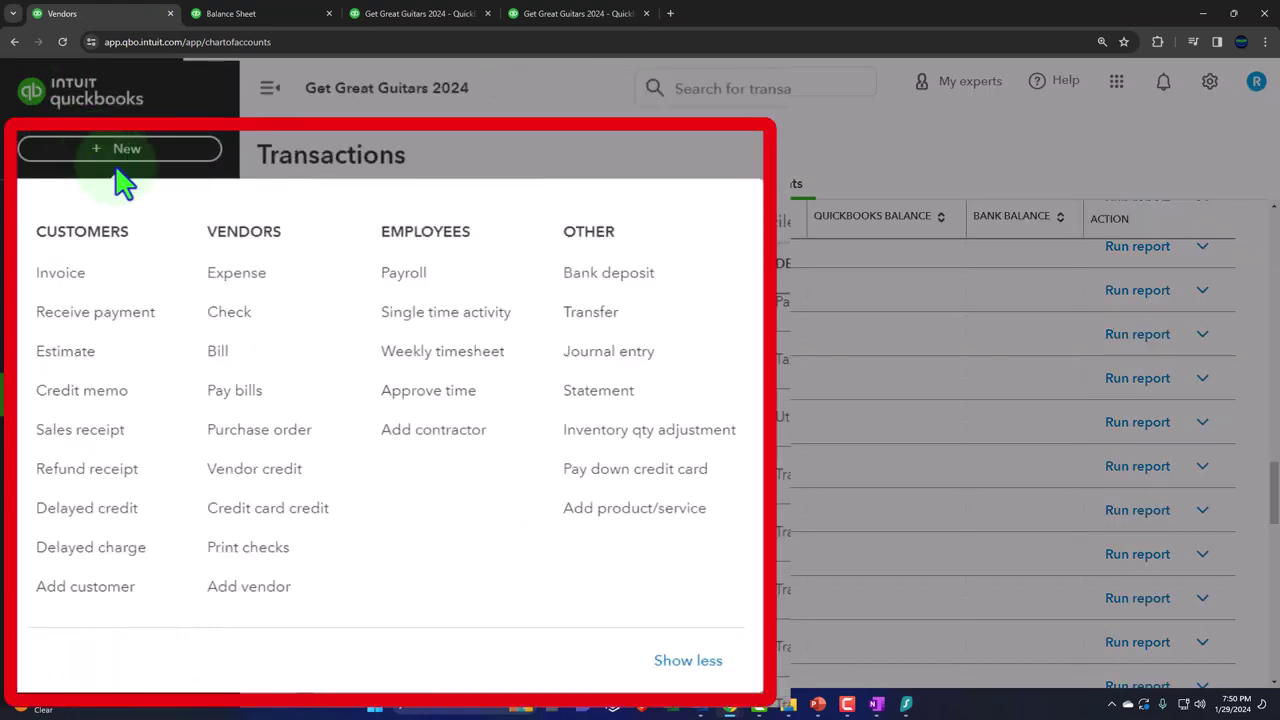
{"action": "left_click", "coordinate": [230, 362]}
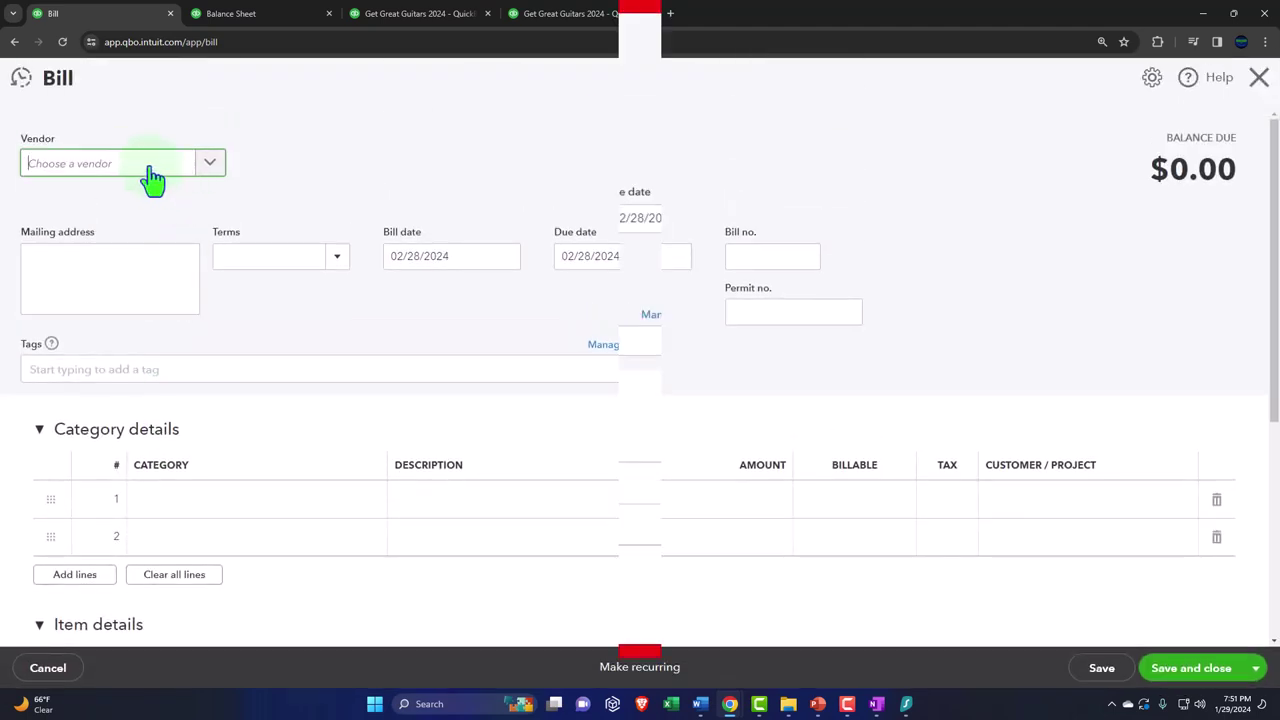
{"action": "left_click", "coordinate": [150, 175]}
{"action": "type", "text": "E"}
{"action": "key", "text": "Down"}
{"action": "key", "text": "Down"}
{"action": "key", "text": "Tab"}
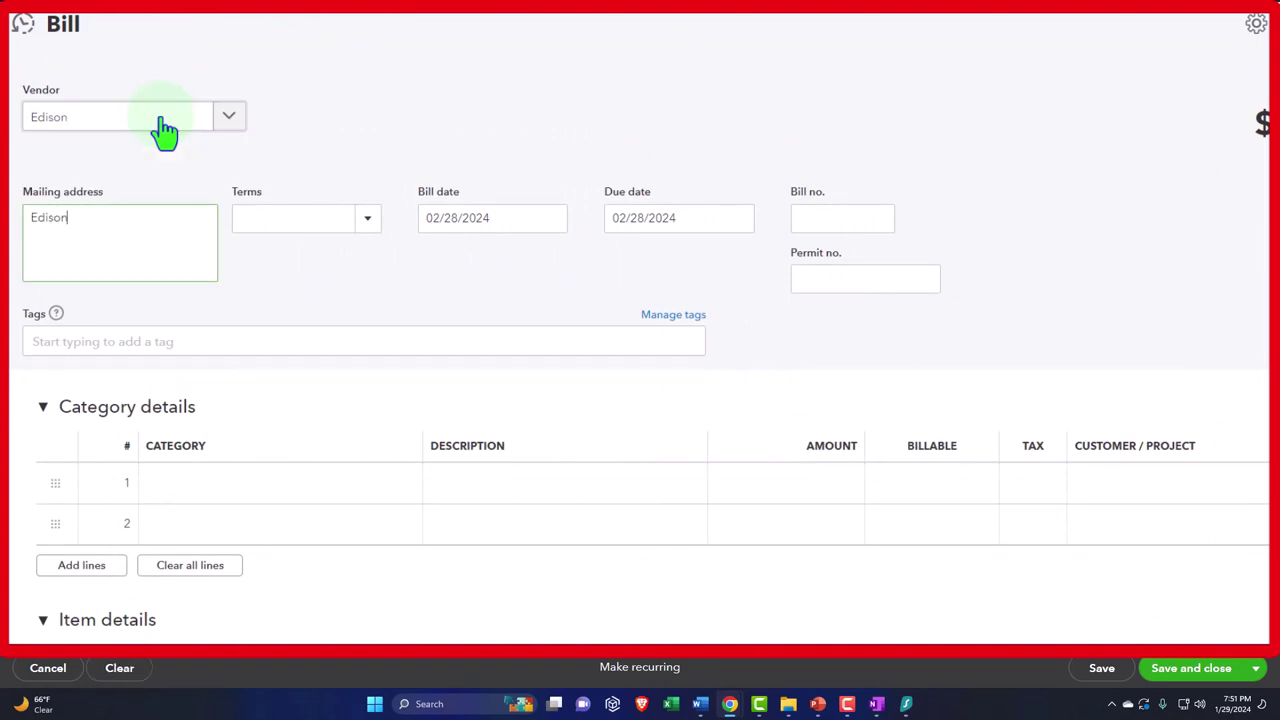
Set the Edison bill's terms to Net 15, keep the 02/28/2024 bill date, and move on to the first category line
{"action": "left_click", "coordinate": [368, 219]}
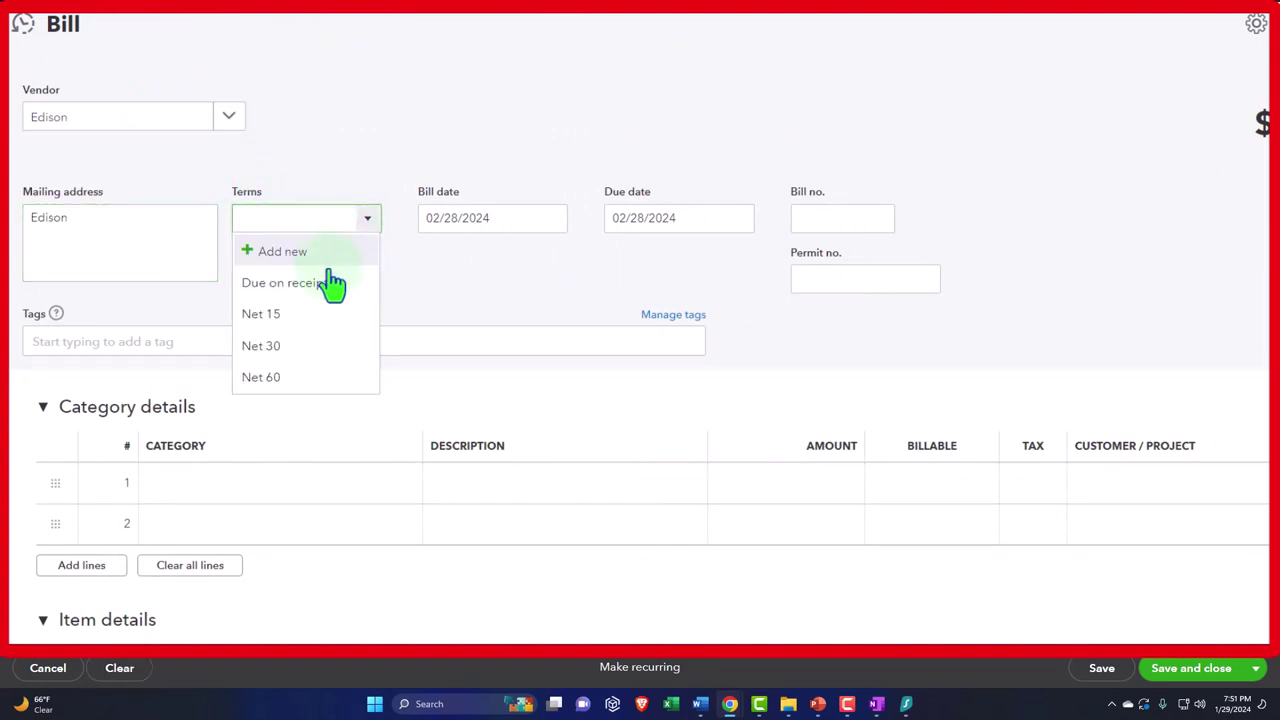
{"action": "left_click", "coordinate": [312, 312]}
{"action": "key", "text": "Tab"}
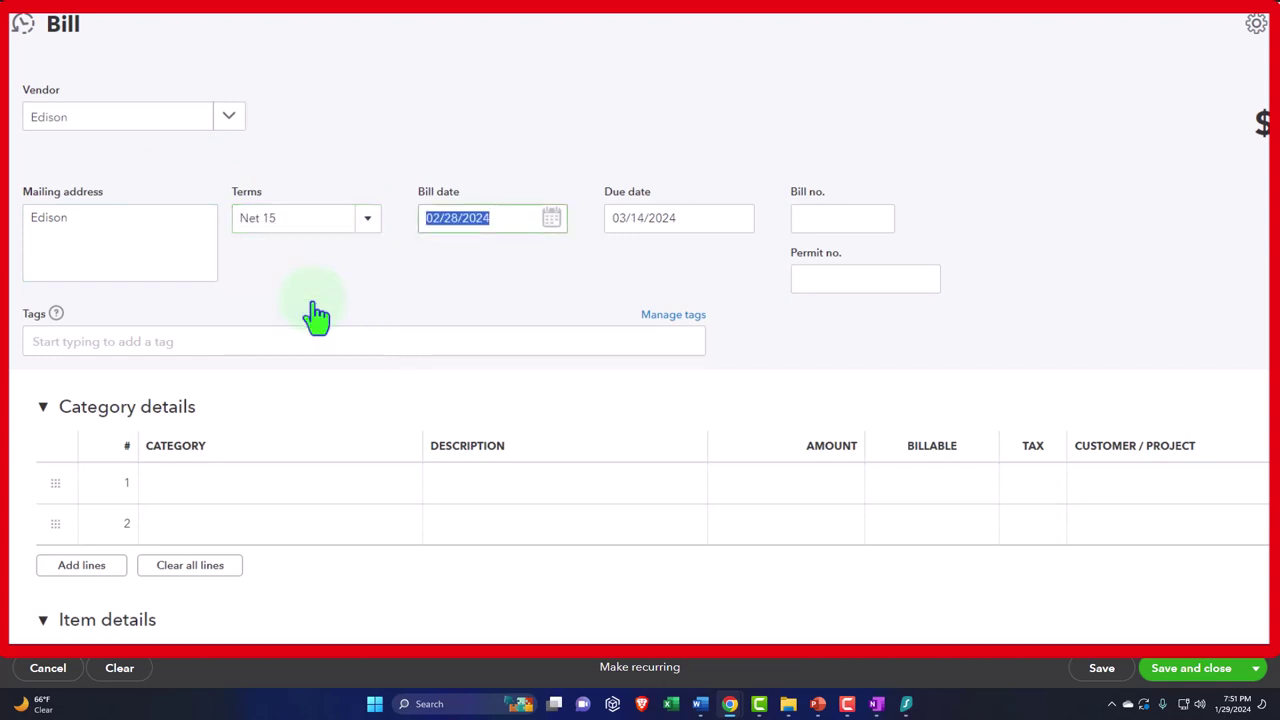
{"action": "key", "text": "Tab"}
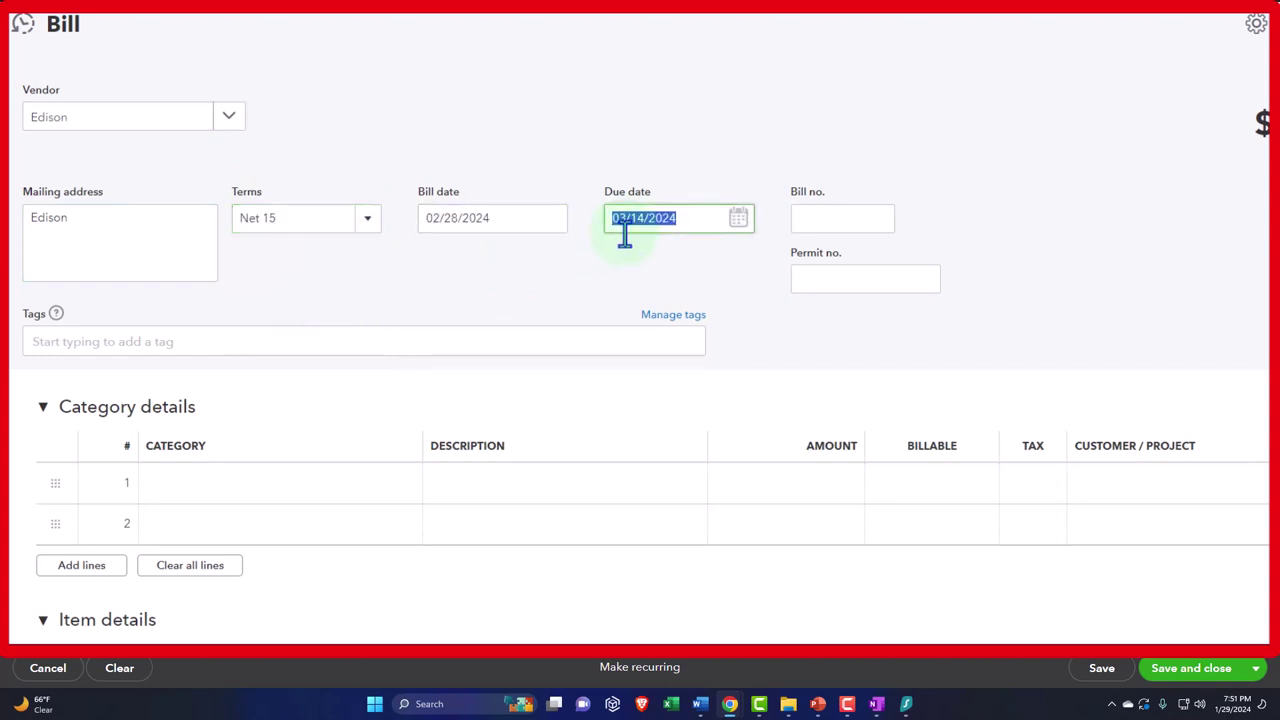
{"action": "key", "text": "Tab"}
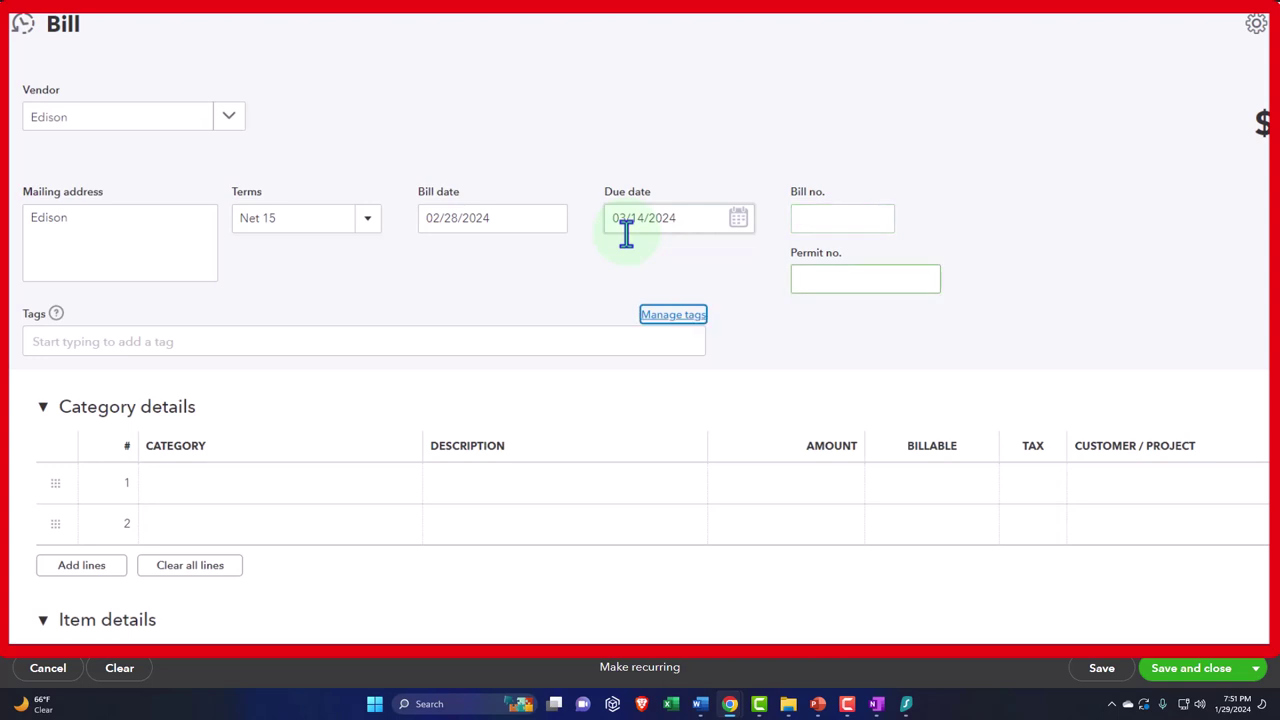
{"action": "key", "text": "Tab"}
{"action": "key", "text": "Tab"}
{"action": "key", "text": "Tab"}
{"action": "key", "text": "Tab"}
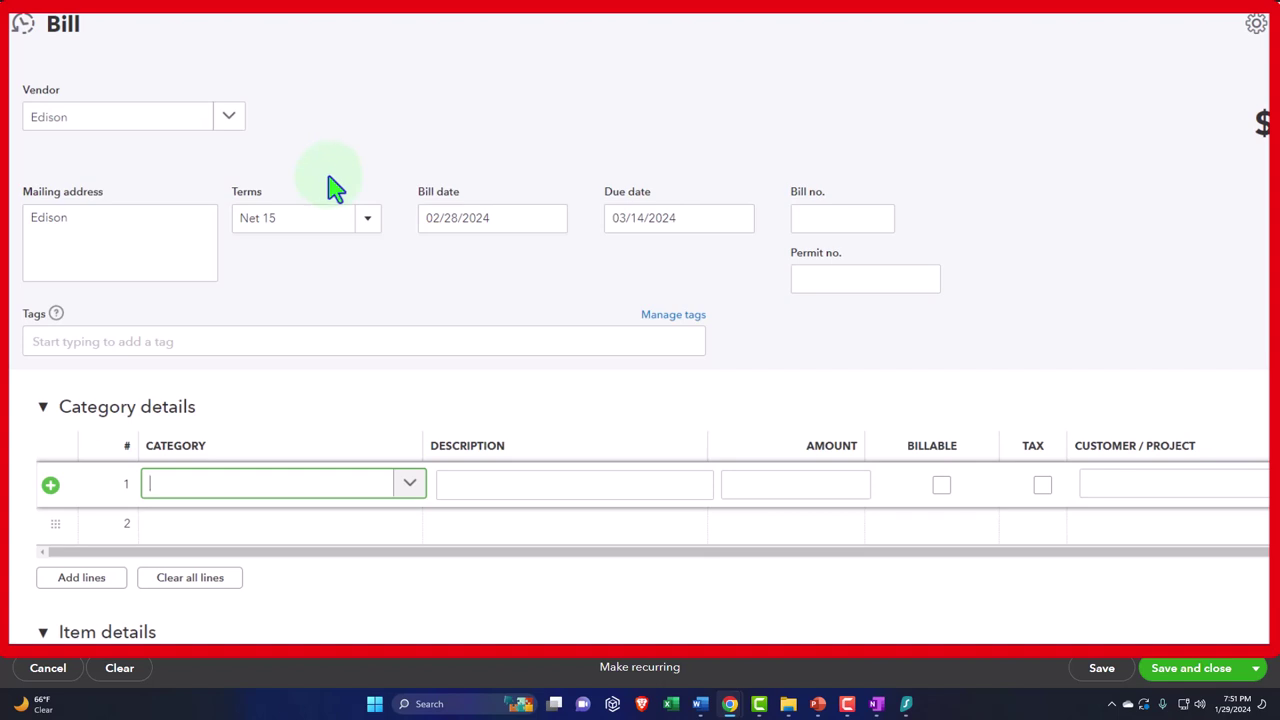
{"action": "type", "text": "un"}
{"action": "key", "text": "BackSpace"}
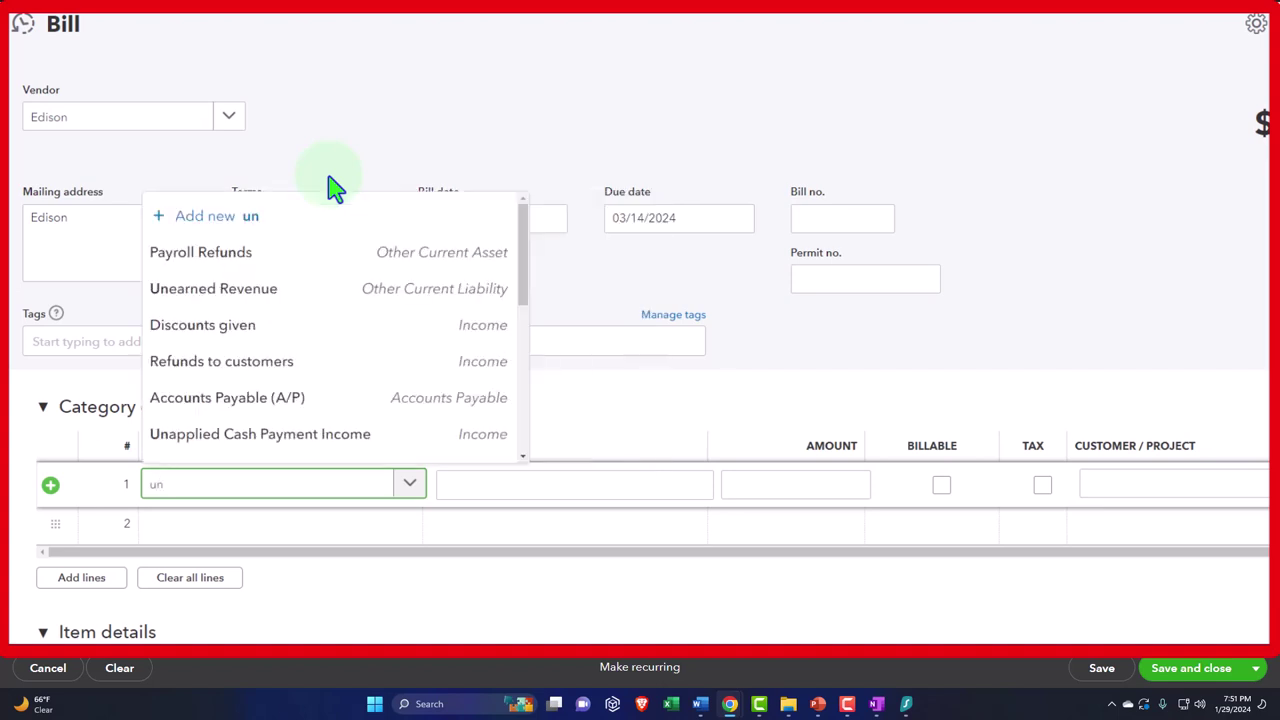
{"action": "type", "text": "t"}
{"action": "key", "text": "Down"}
{"action": "key", "text": "Down"}
{"action": "key", "text": "Down"}
{"action": "key", "text": "Down"}
{"action": "key", "text": "Down"}
{"action": "key", "text": "Down"}
{"action": "key", "text": "Down"}
{"action": "key", "text": "Down"}
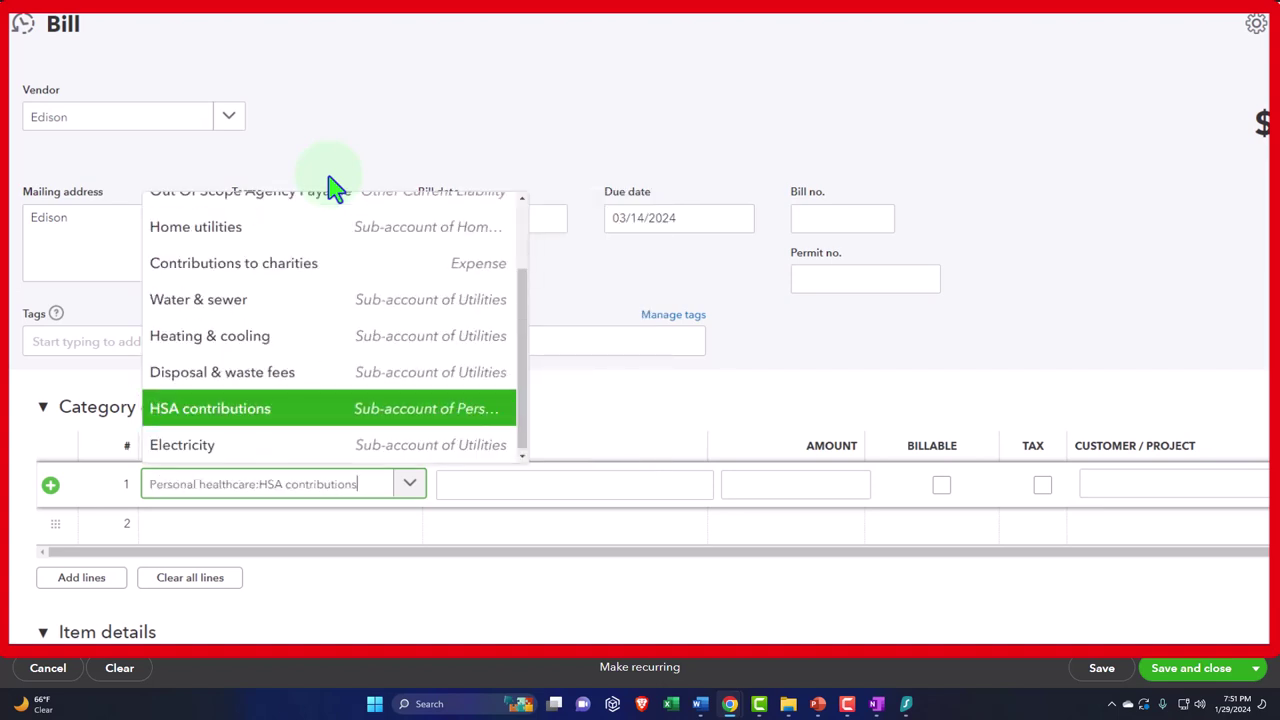
{"action": "key", "text": "BackSpace"}
{"action": "key", "text": "BackSpace"}
{"action": "key", "text": "BackSpace"}
{"action": "key", "text": "BackSpace"}
{"action": "key", "text": "BackSpace"}
{"action": "key", "text": "BackSpace"}
{"action": "key", "text": "BackSpace"}
{"action": "key", "text": "BackSpace"}
{"action": "key", "text": "BackSpace"}
{"action": "key", "text": "BackSpace"}
{"action": "key", "text": "BackSpace"}
{"action": "key", "text": "BackSpace"}
{"action": "key", "text": "BackSpace"}
{"action": "key", "text": "BackSpace"}
{"action": "key", "text": "BackSpace"}
{"action": "key", "text": "BackSpace"}
{"action": "key", "text": "BackSpace"}
{"action": "key", "text": "BackSpace"}
{"action": "key", "text": "BackSpace"}
{"action": "key", "text": "BackSpace"}
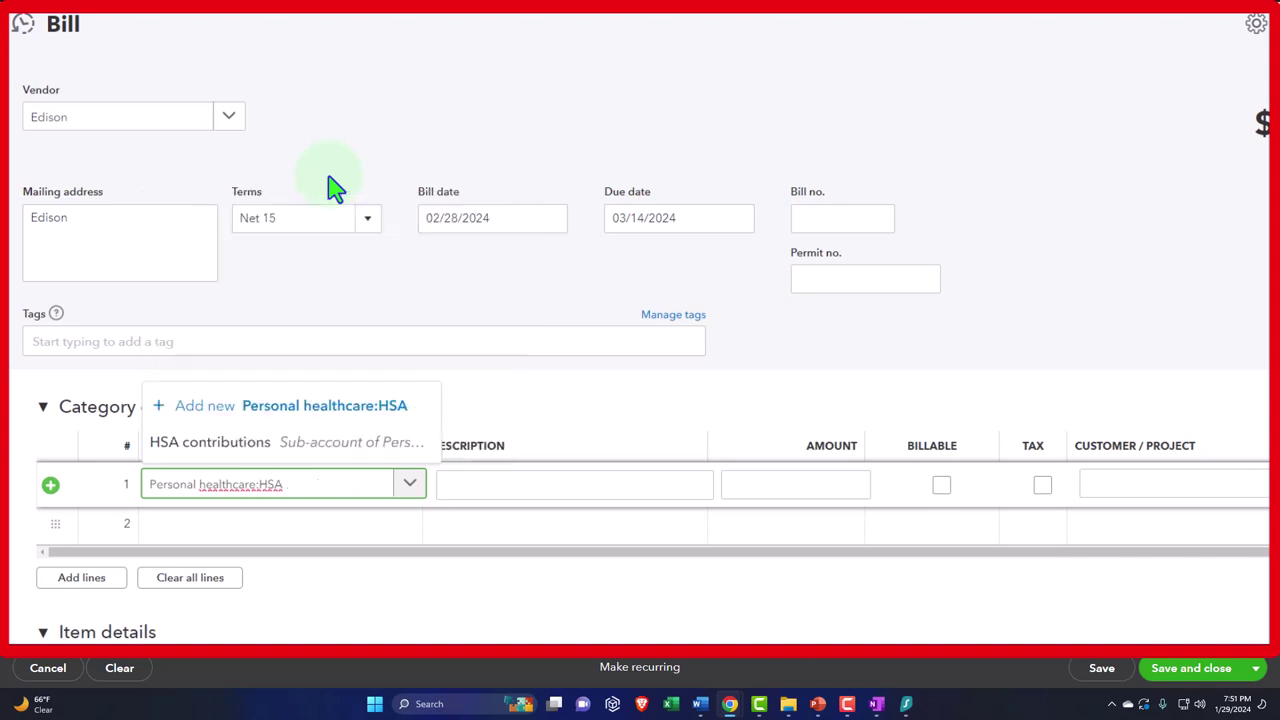
Assign the first bill line to the Utilities category with an amount of 648
{"action": "type", "text": "util"}
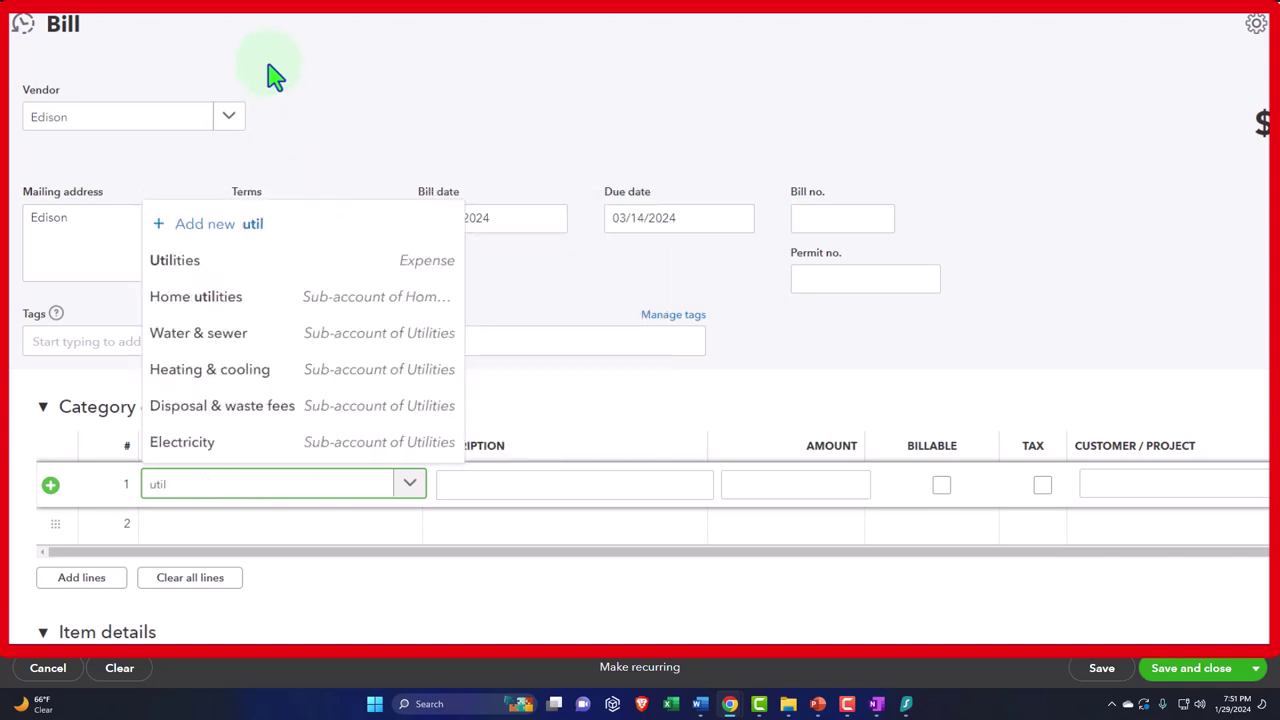
{"action": "left_click", "coordinate": [213, 266]}
{"action": "key", "text": "Tab"}
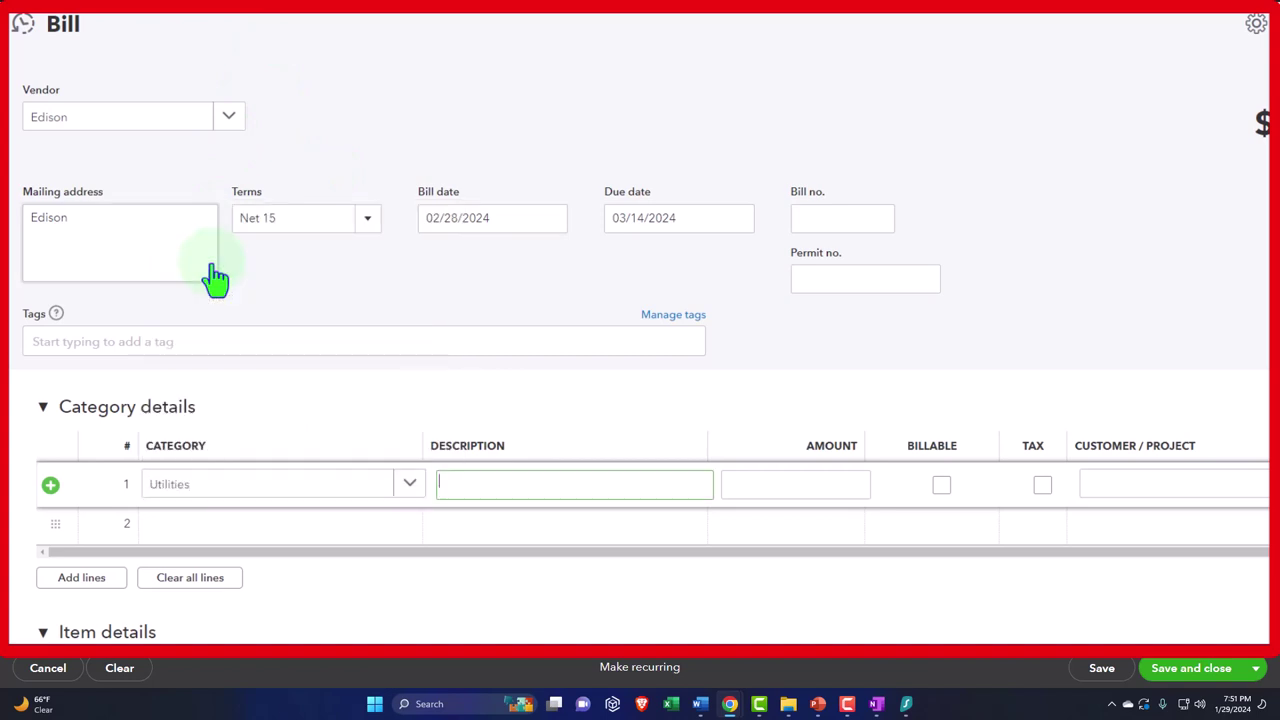
{"action": "key", "text": "Tab"}
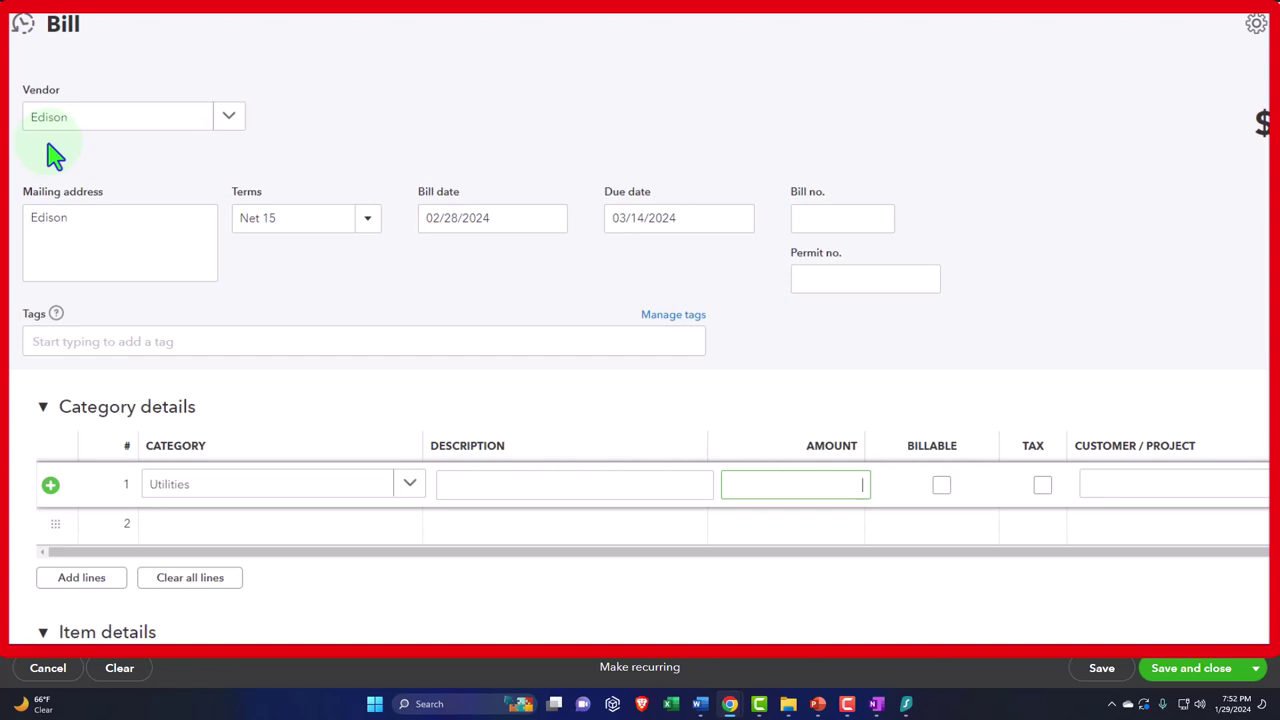
{"action": "type", "text": "648"}
{"action": "key", "text": "Tab"}
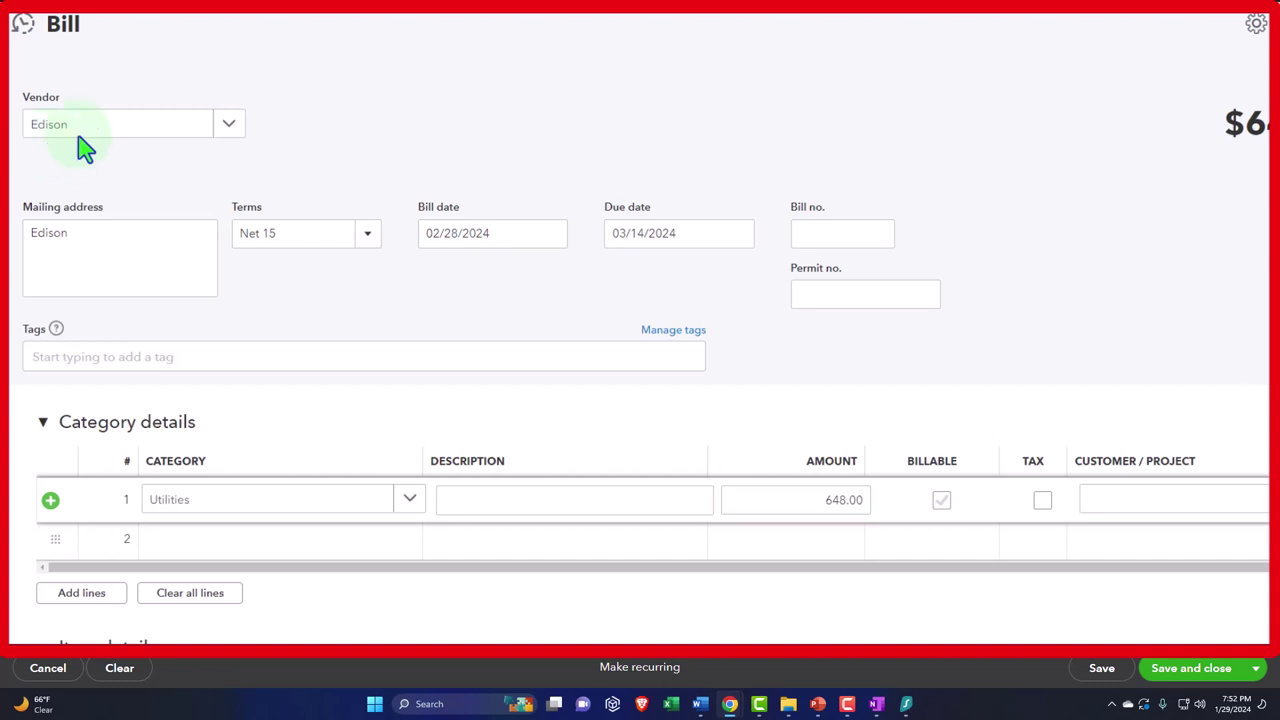
Review the completed Edison bill, then save and close it
{"action": "left_click", "coordinate": [1108, 510]}
{"action": "key", "text": "Tab"}
{"action": "scroll", "coordinate": [1020, 412], "scroll_direction": "down", "scroll_amount": 1}
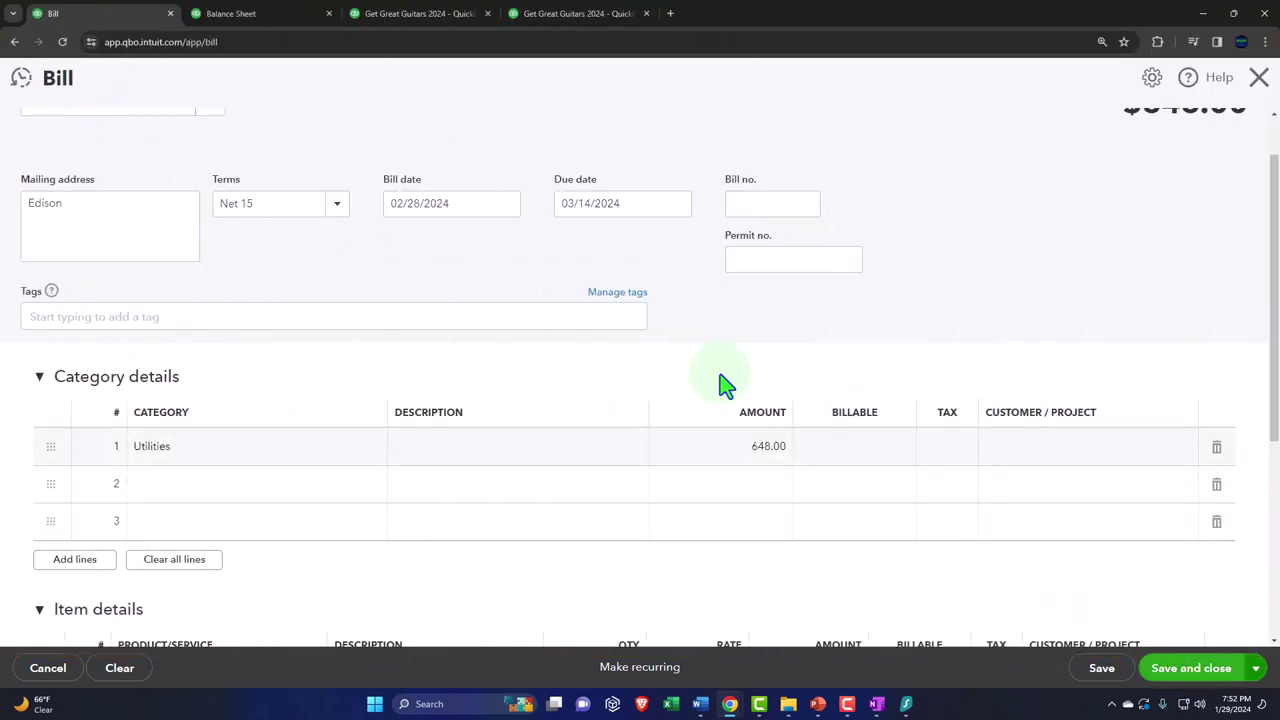
{"action": "key", "text": "ctrl+alt+d"}
Examine the transactions behind February's Accounts Payable on the balance sheet, including the Edison bill, and return to the balance sheet
{"action": "left_click", "coordinate": [270, 16]}
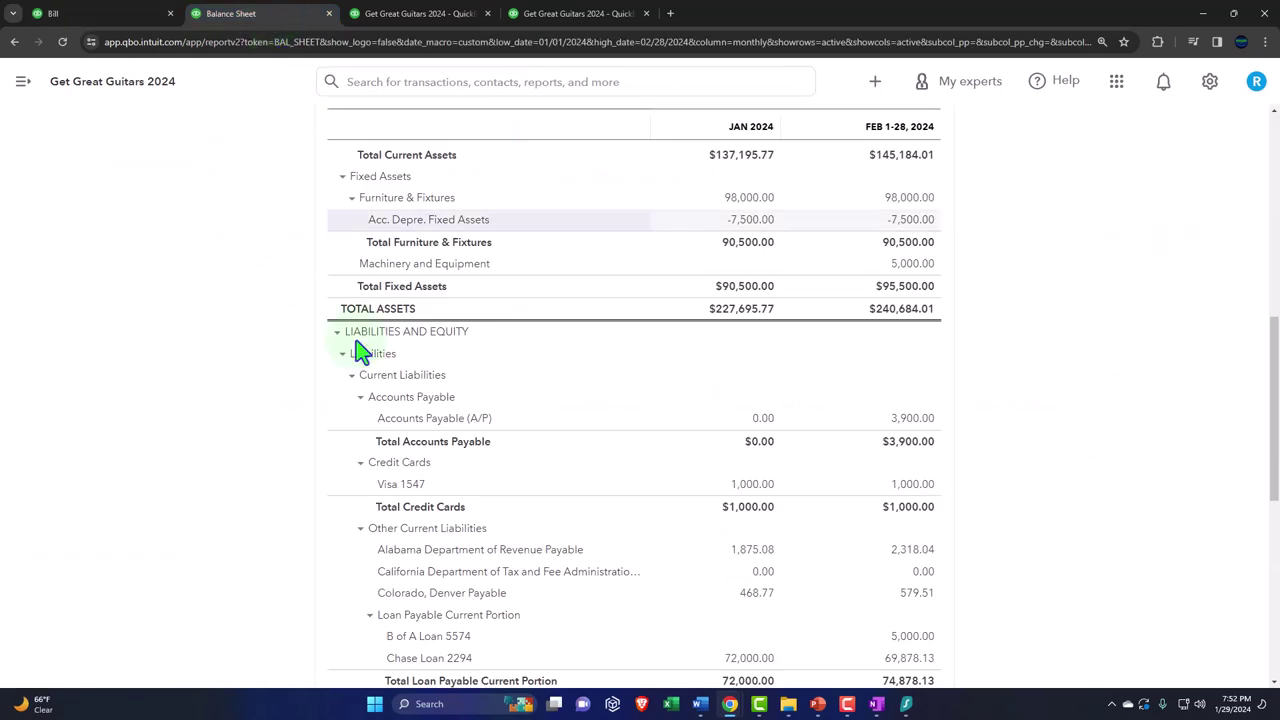
{"action": "scroll", "coordinate": [375, 425], "scroll_direction": "up", "scroll_amount": 5}
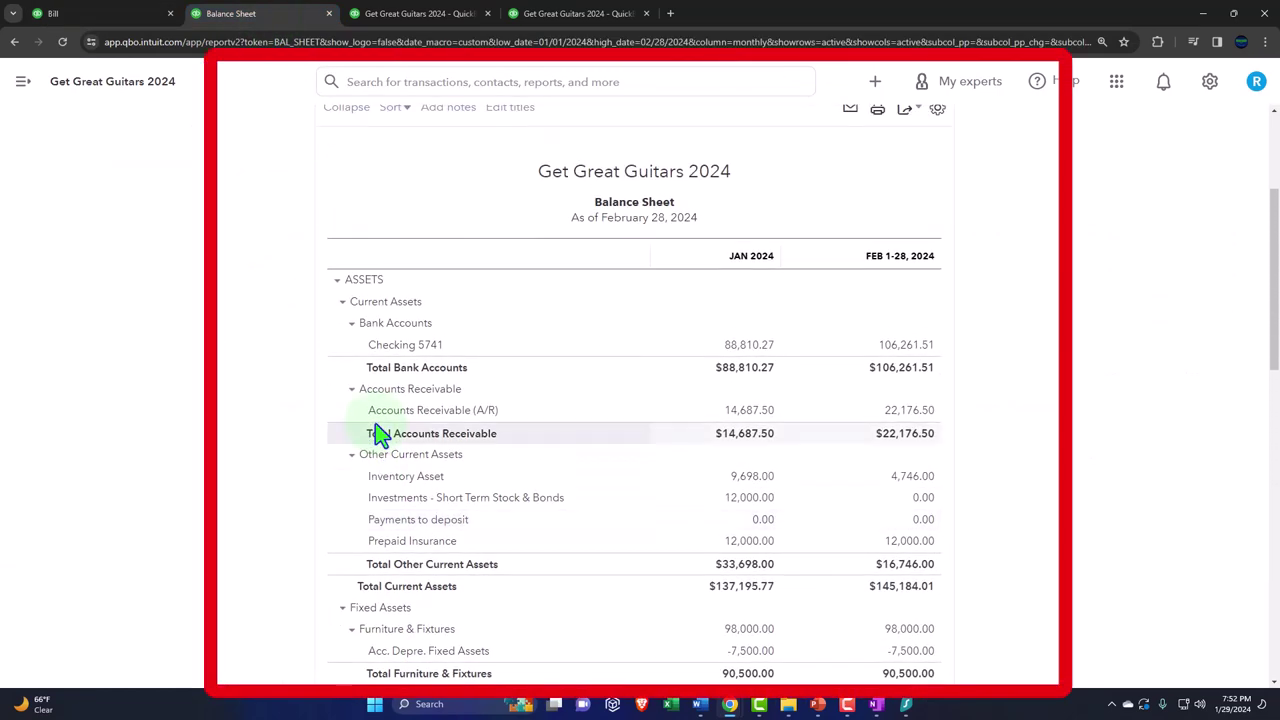
{"action": "scroll", "coordinate": [380, 435], "scroll_direction": "up", "scroll_amount": 1}
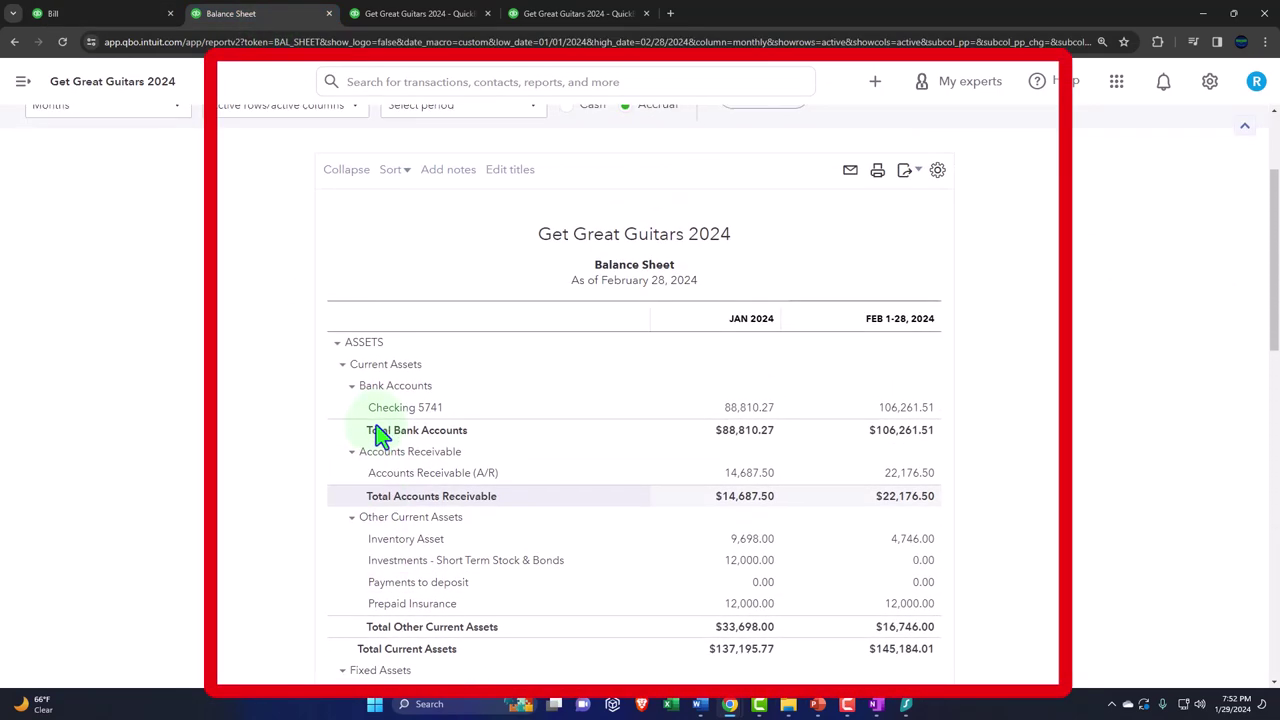
{"action": "scroll", "coordinate": [380, 435], "scroll_direction": "down", "scroll_amount": 6}
{"action": "scroll", "coordinate": [380, 435], "scroll_direction": "down", "scroll_amount": 4}
{"action": "scroll", "coordinate": [380, 435], "scroll_direction": "up", "scroll_amount": 3}
{"action": "scroll", "coordinate": [380, 435], "scroll_direction": "up", "scroll_amount": 2}
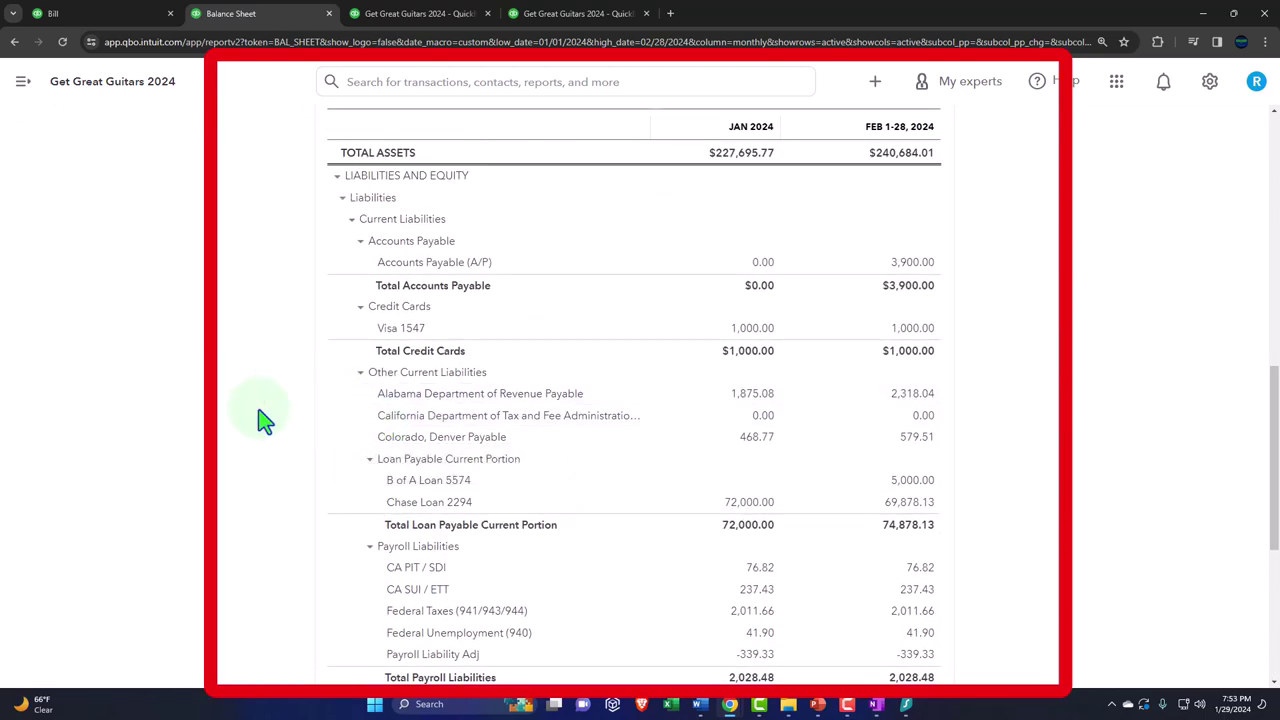
{"action": "key", "text": "ctrl+plus"}
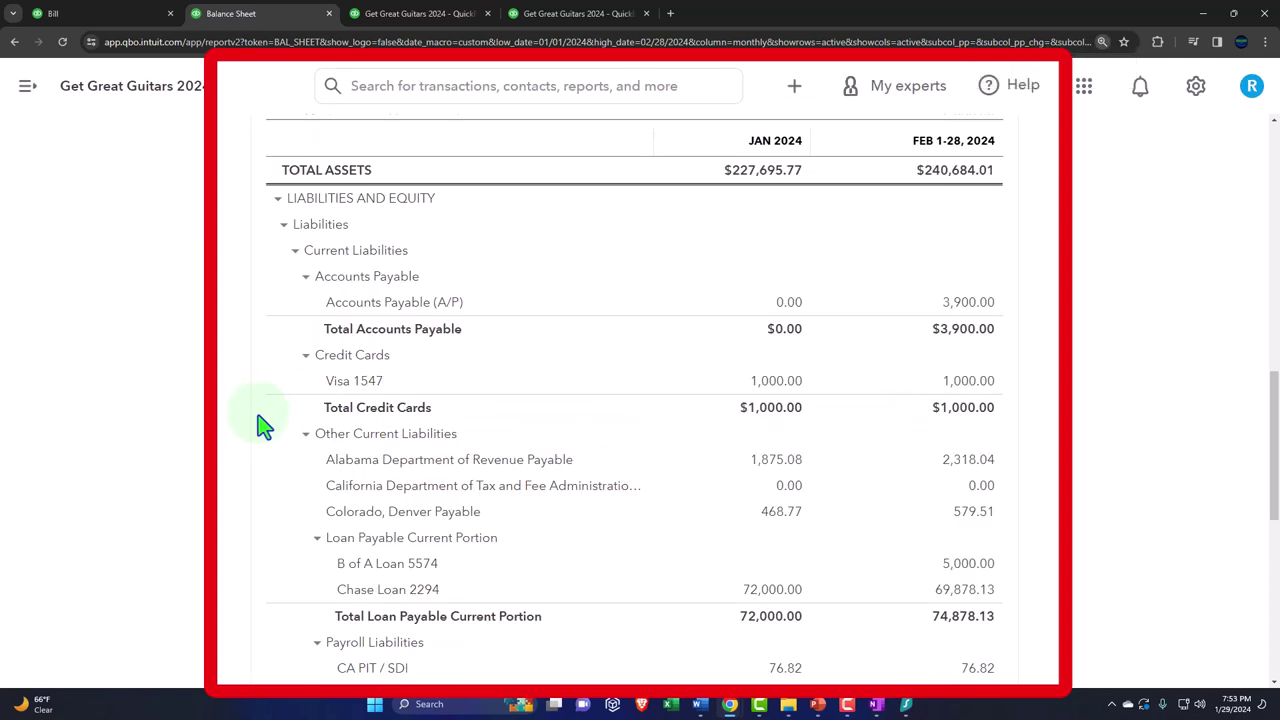
{"action": "left_click", "coordinate": [990, 304]}
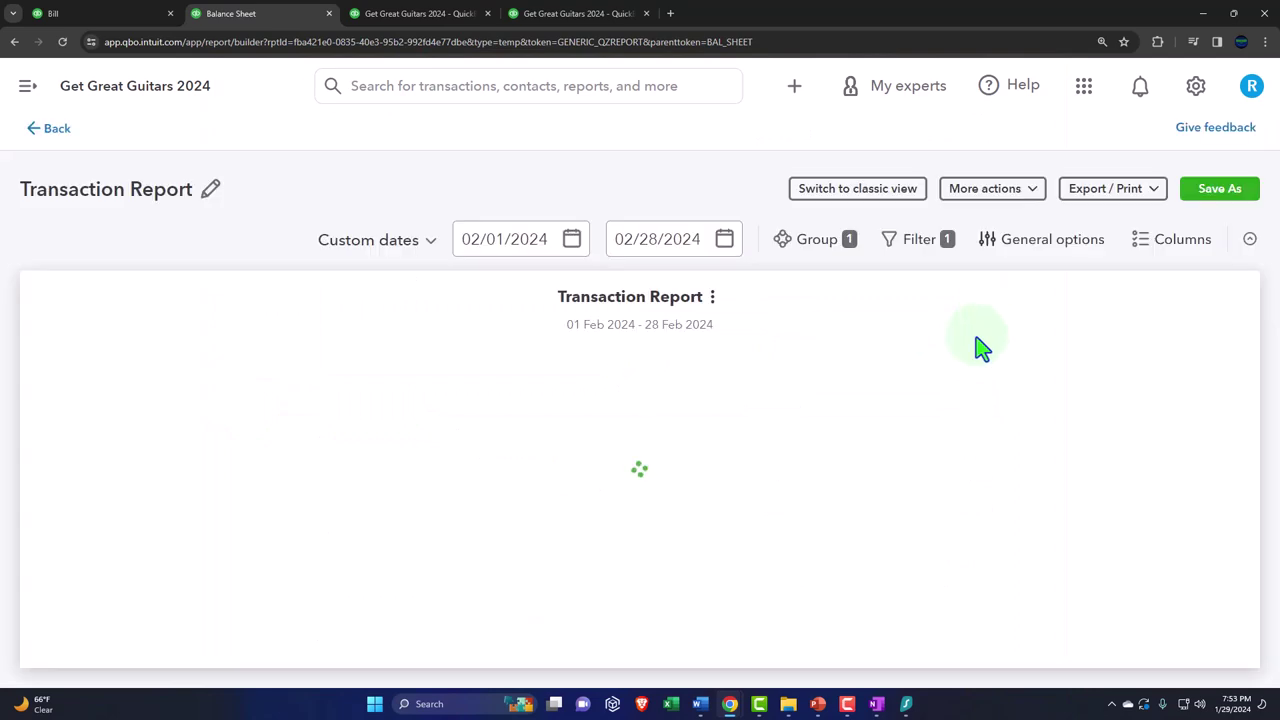
{"action": "key", "text": "ctrl+minus"}
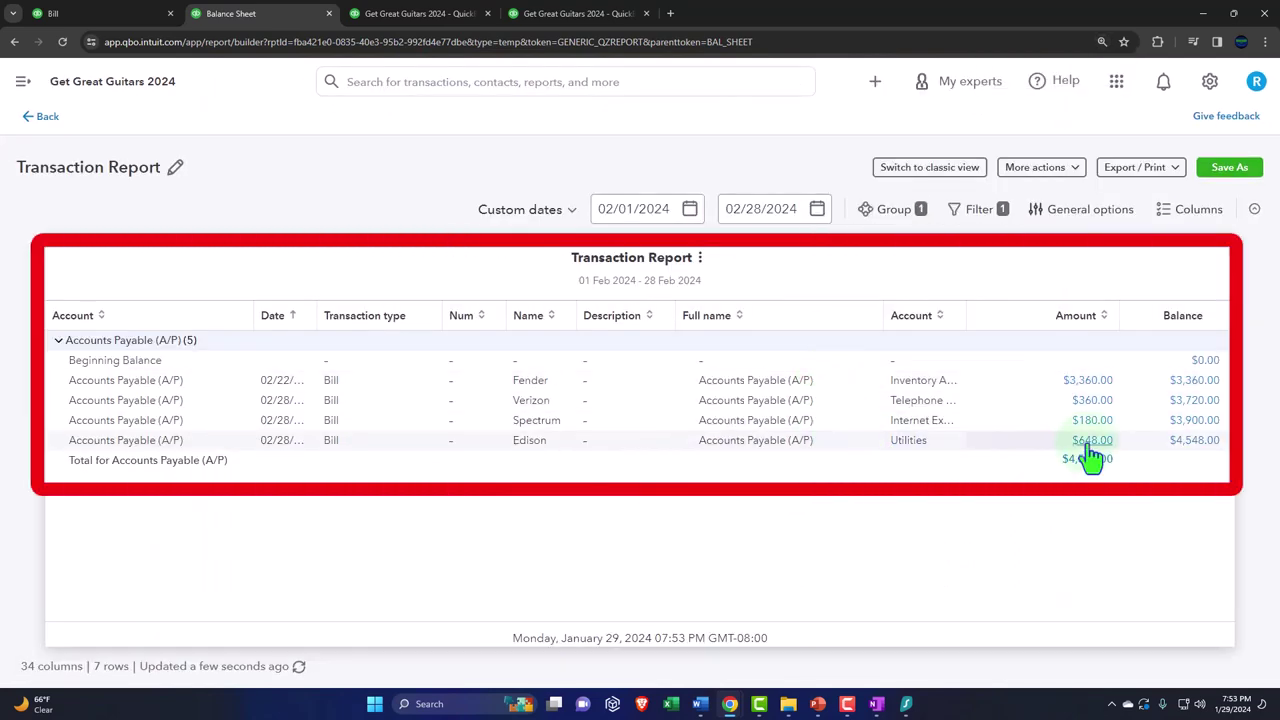
{"action": "left_click", "coordinate": [46, 118]}
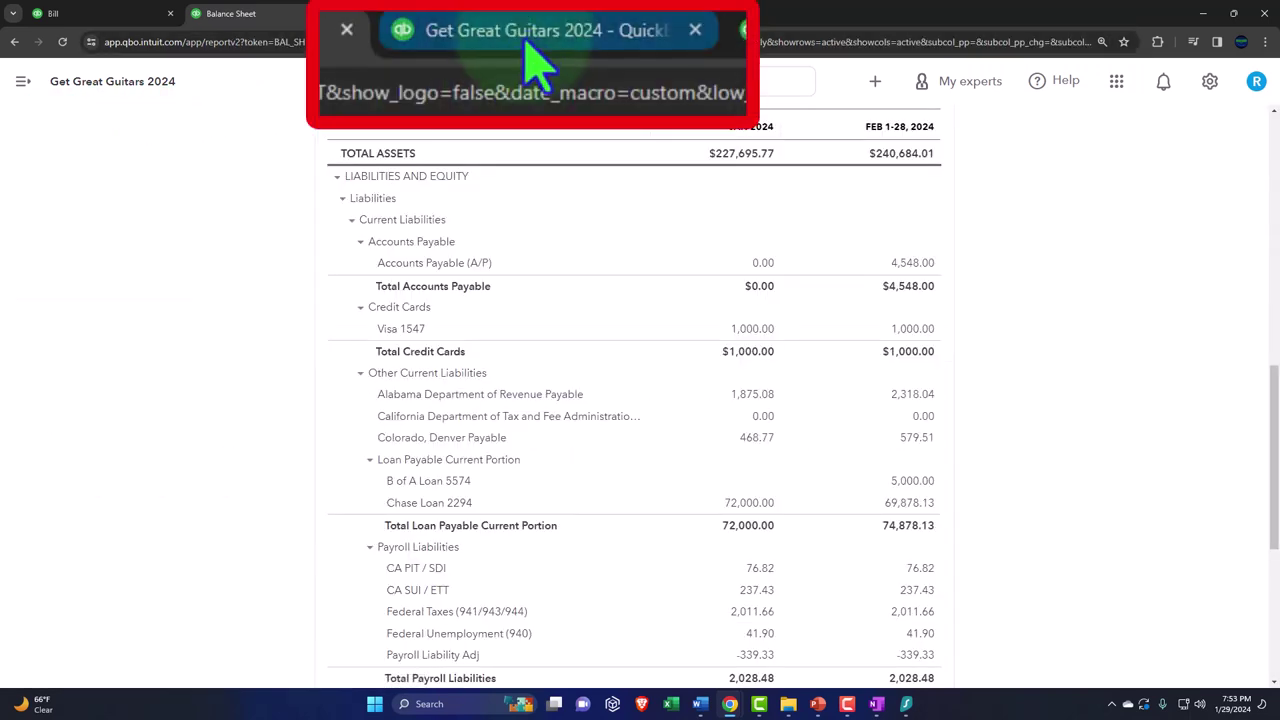
Rerun the Profit and Loss report and examine the February Utilities expense among the other expenses
{"action": "left_click", "coordinate": [420, 13]}
{"action": "scroll", "coordinate": [650, 310], "scroll_direction": "up", "scroll_amount": 4}
{"action": "left_click", "coordinate": [764, 271]}
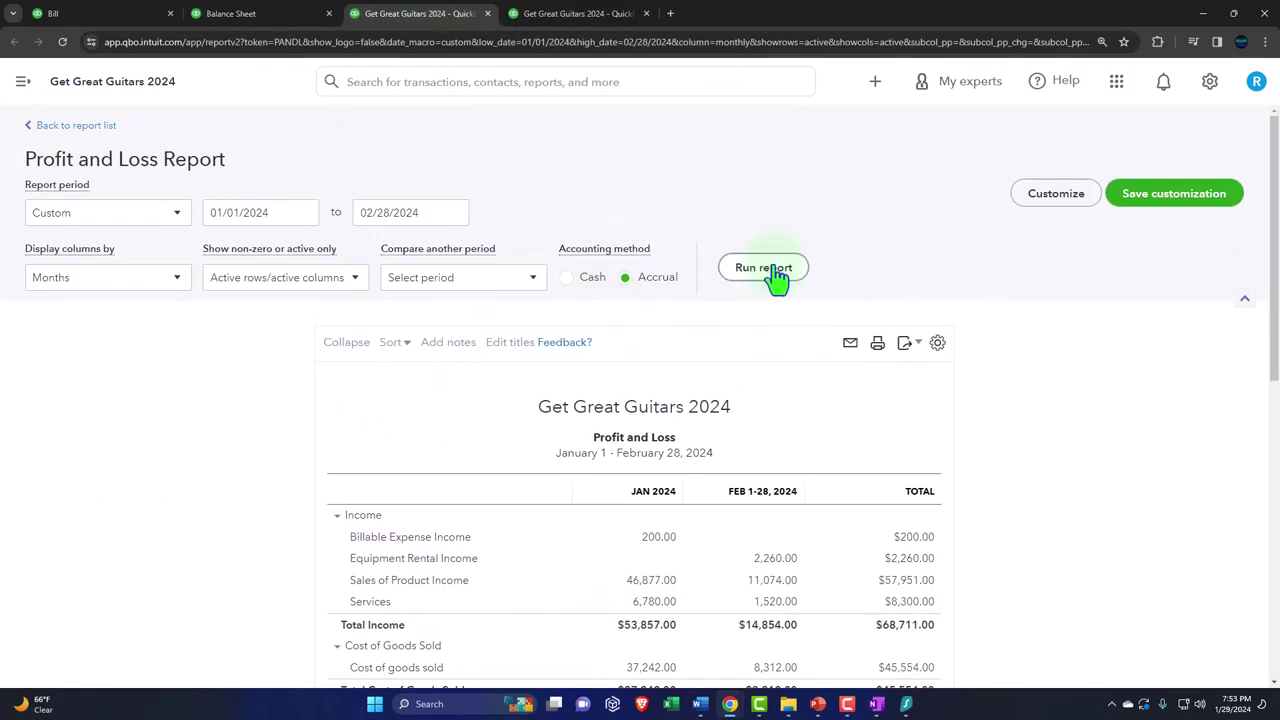
{"action": "scroll", "coordinate": [520, 420], "scroll_direction": "down", "scroll_amount": 2}
{"action": "scroll", "coordinate": [384, 422], "scroll_direction": "down", "scroll_amount": 2}
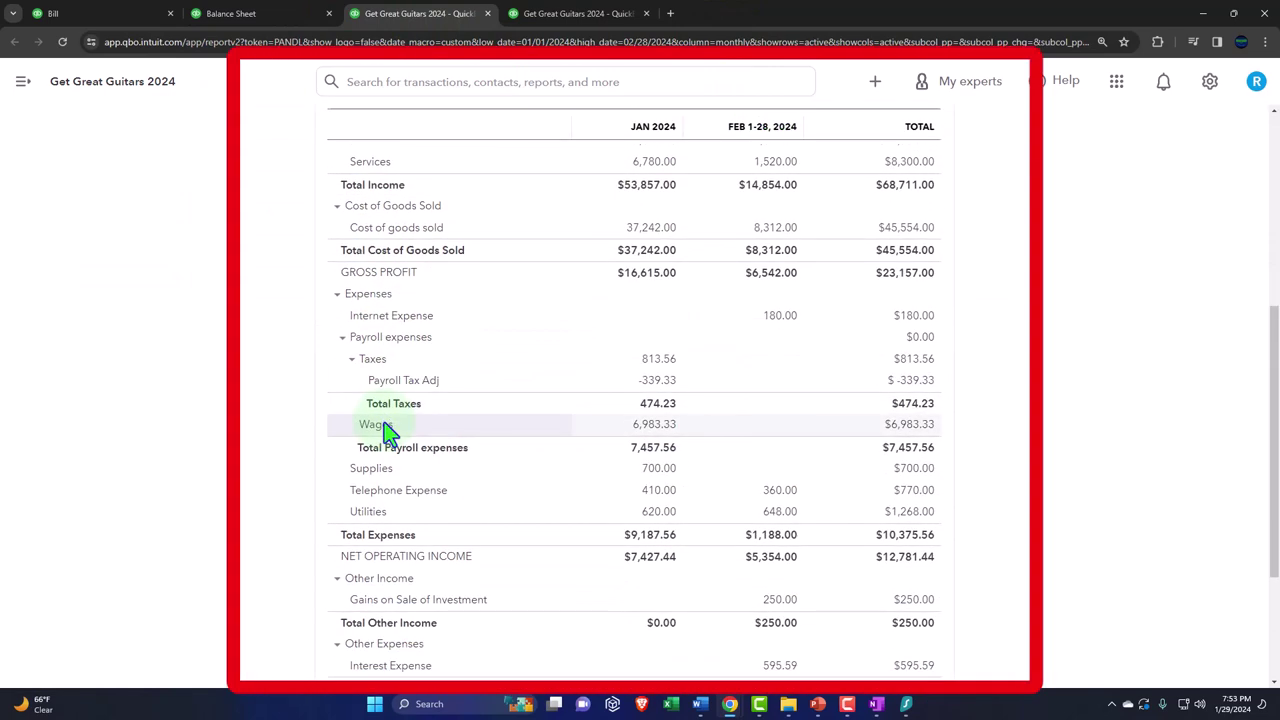
{"action": "key", "text": "ctrl+plus"}
{"action": "key", "text": "ctrl+plus"}
{"action": "key", "text": "ctrl+plus"}
{"action": "scroll", "coordinate": [194, 428], "scroll_direction": "down", "scroll_amount": 1}
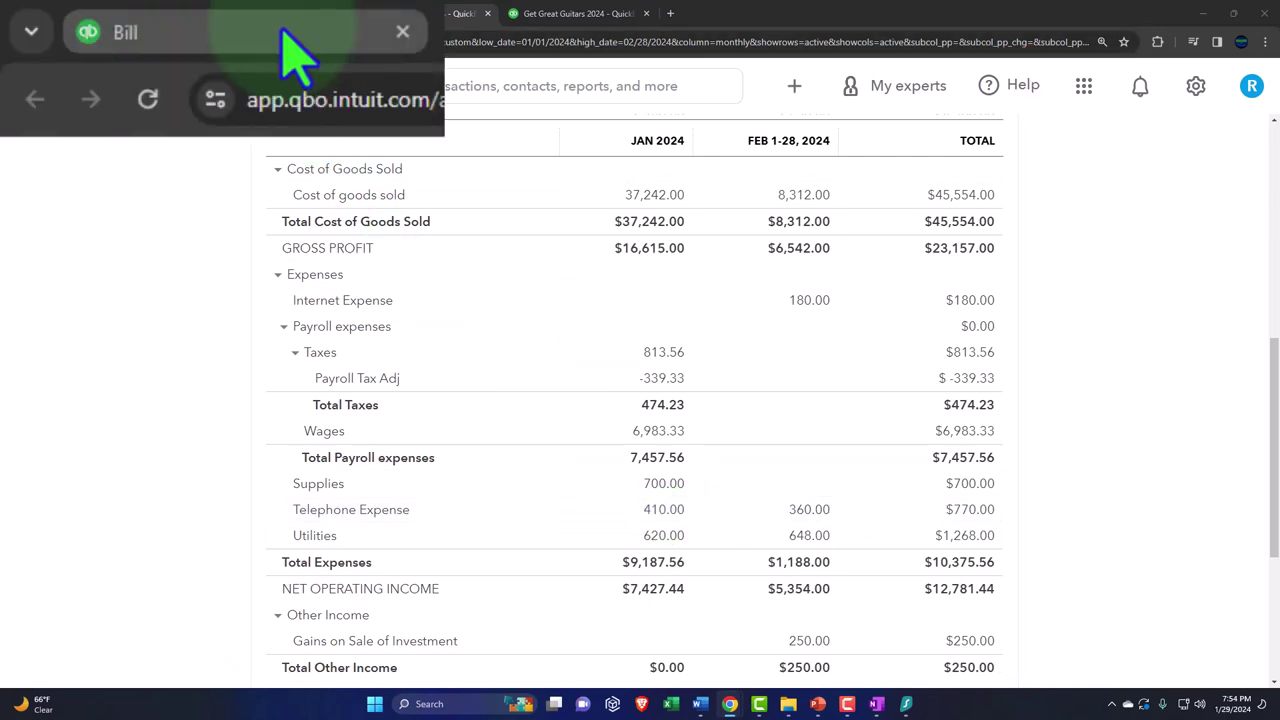
Examine the open bills in the Expenses transaction list, including the status and date range of its filter
{"action": "left_click", "coordinate": [53, 13]}
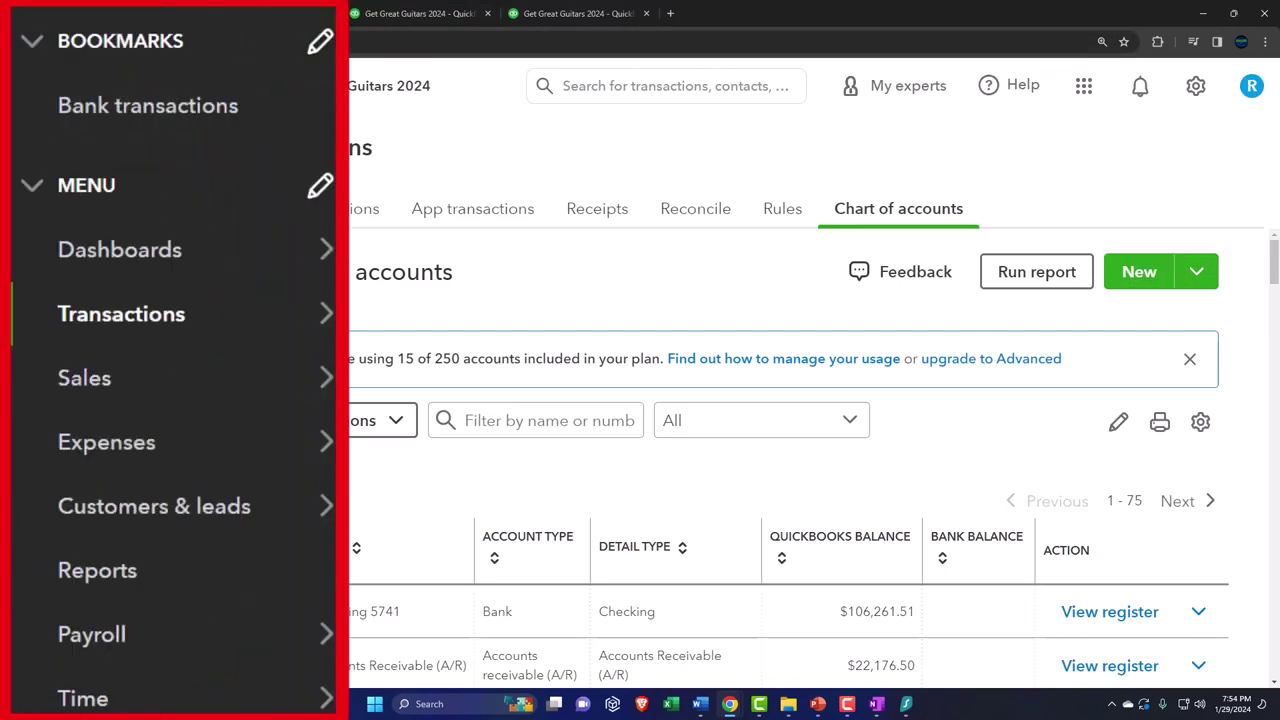
{"action": "mouse_move", "coordinate": [172, 360]}
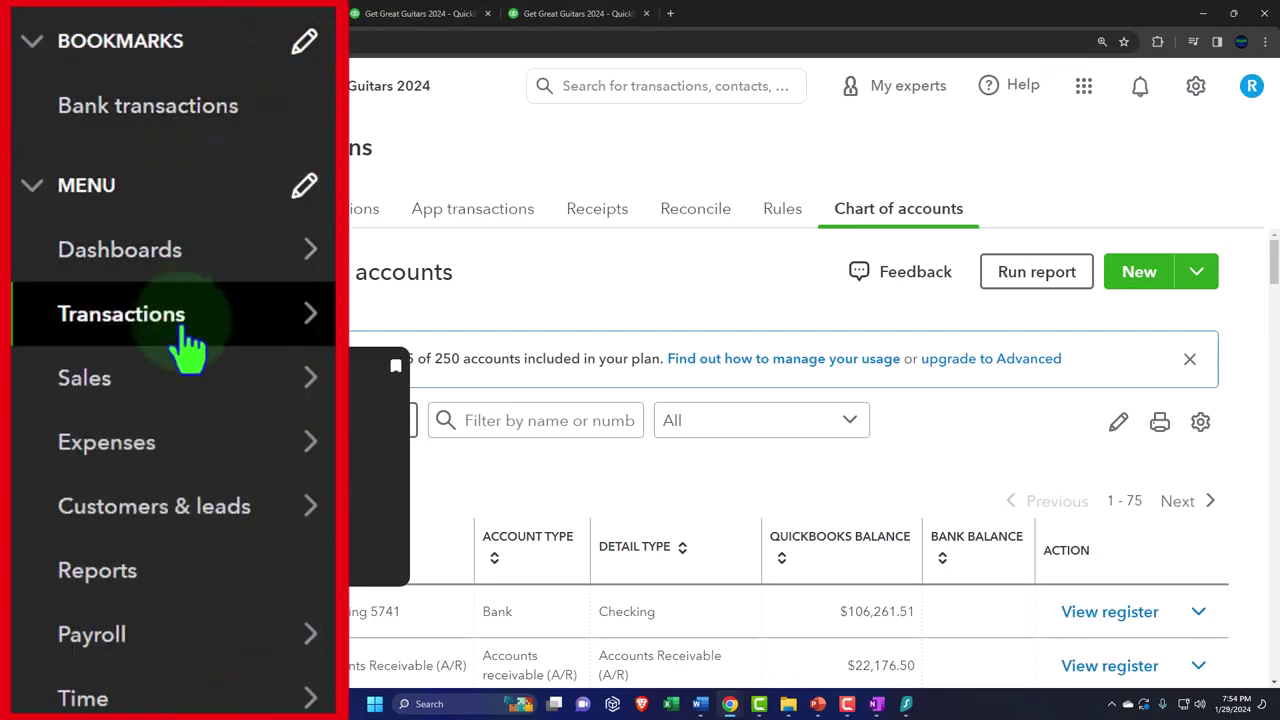
{"action": "left_click", "coordinate": [148, 452]}
{"action": "key", "text": "ctrl+minus"}
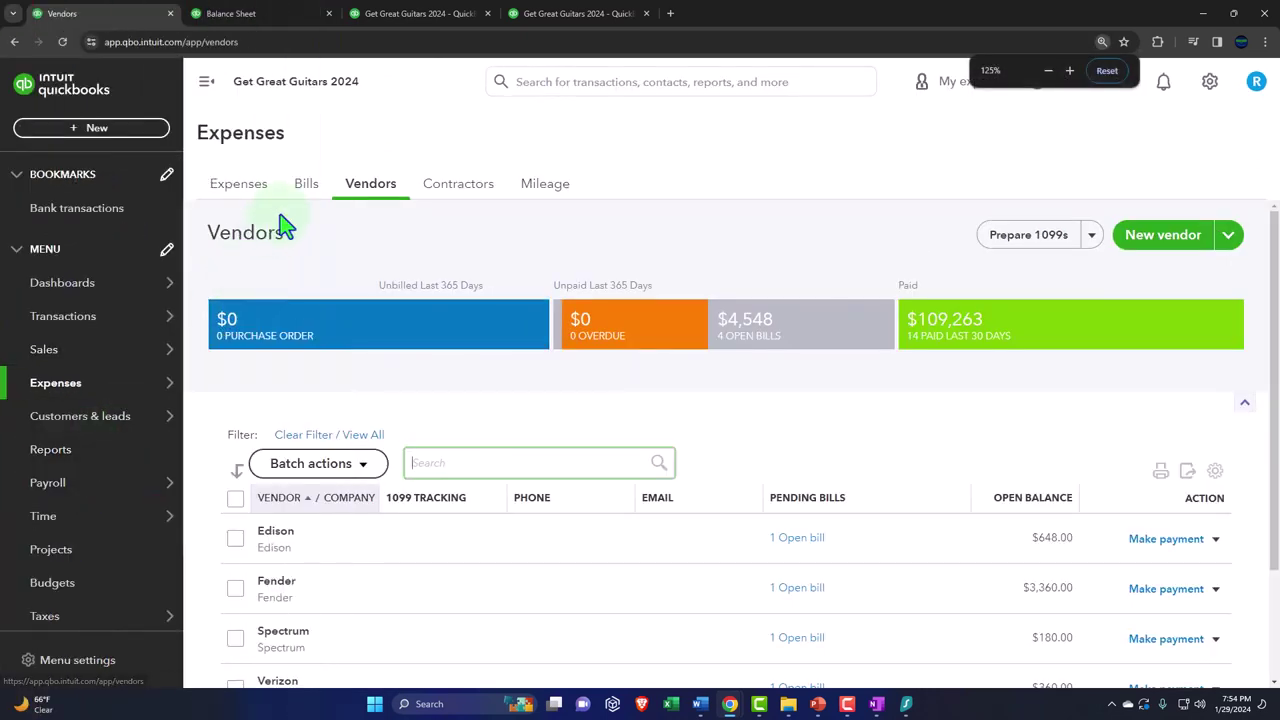
{"action": "left_click", "coordinate": [260, 196]}
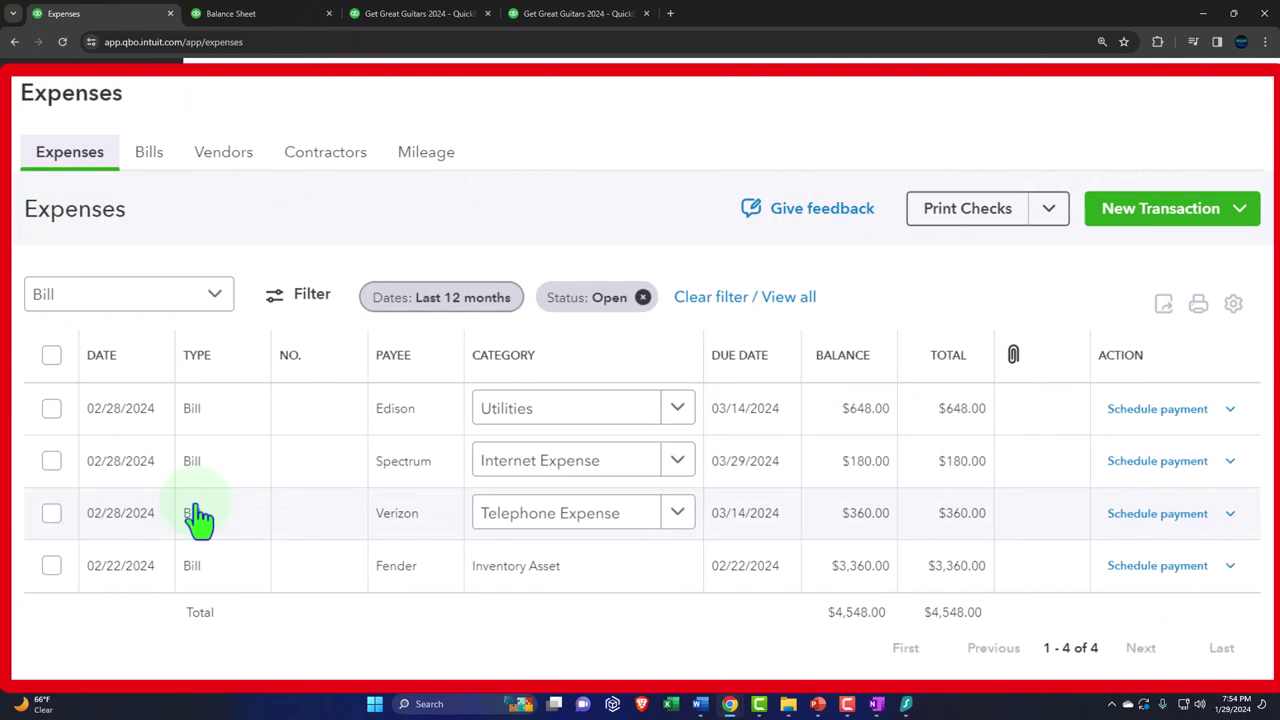
{"action": "left_click", "coordinate": [285, 300]}
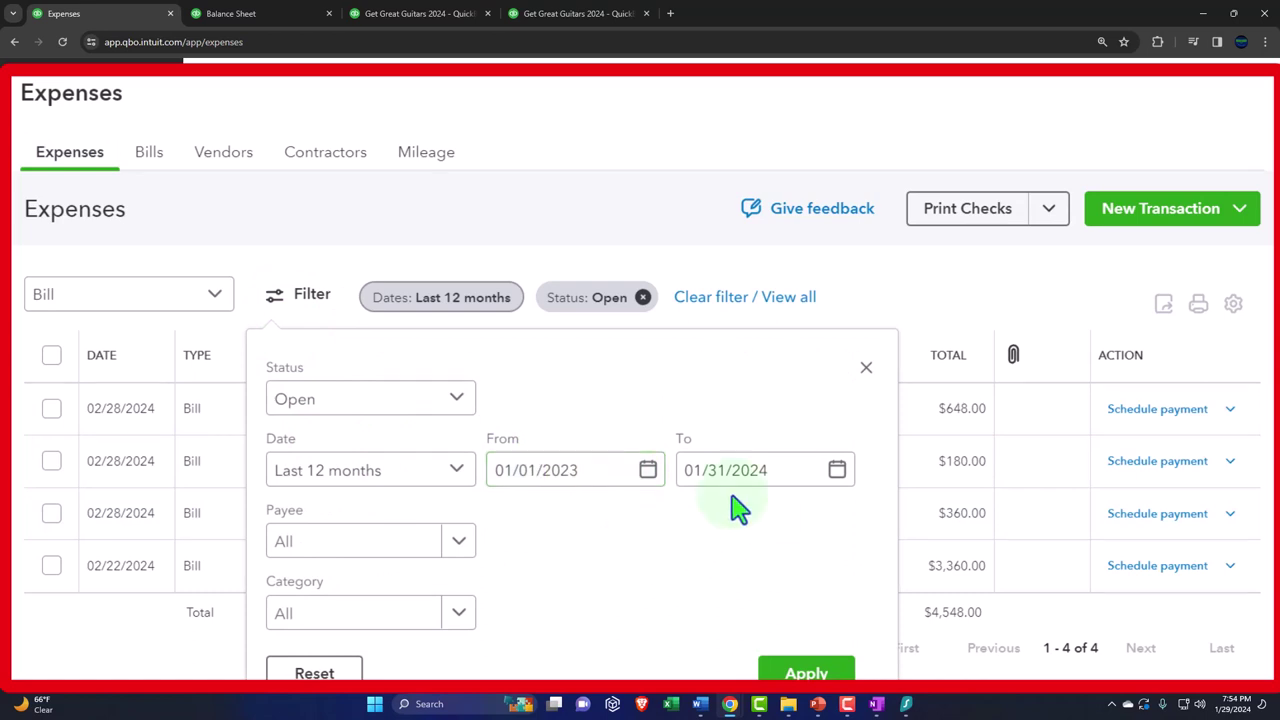
{"action": "left_click", "coordinate": [866, 368]}
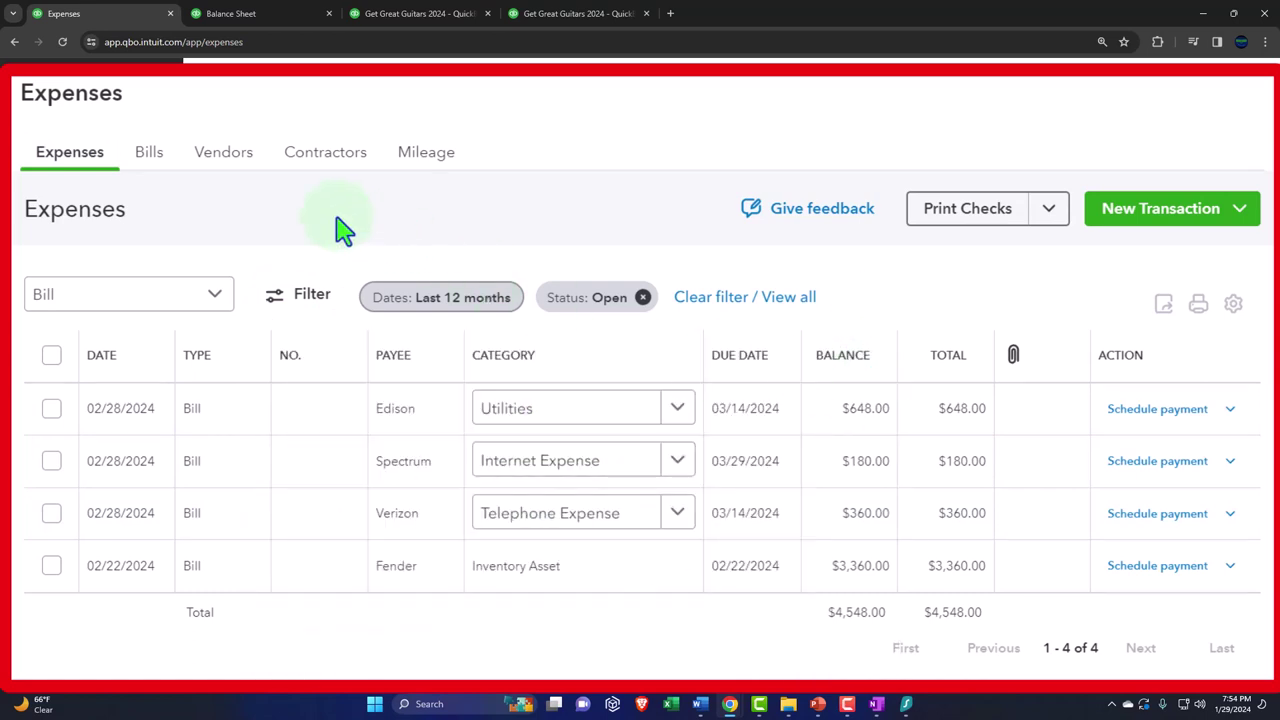
Examine the unpaid bills list and each vendor's open bills and balance, and return to the unpaid bills
{"action": "left_click", "coordinate": [155, 160]}
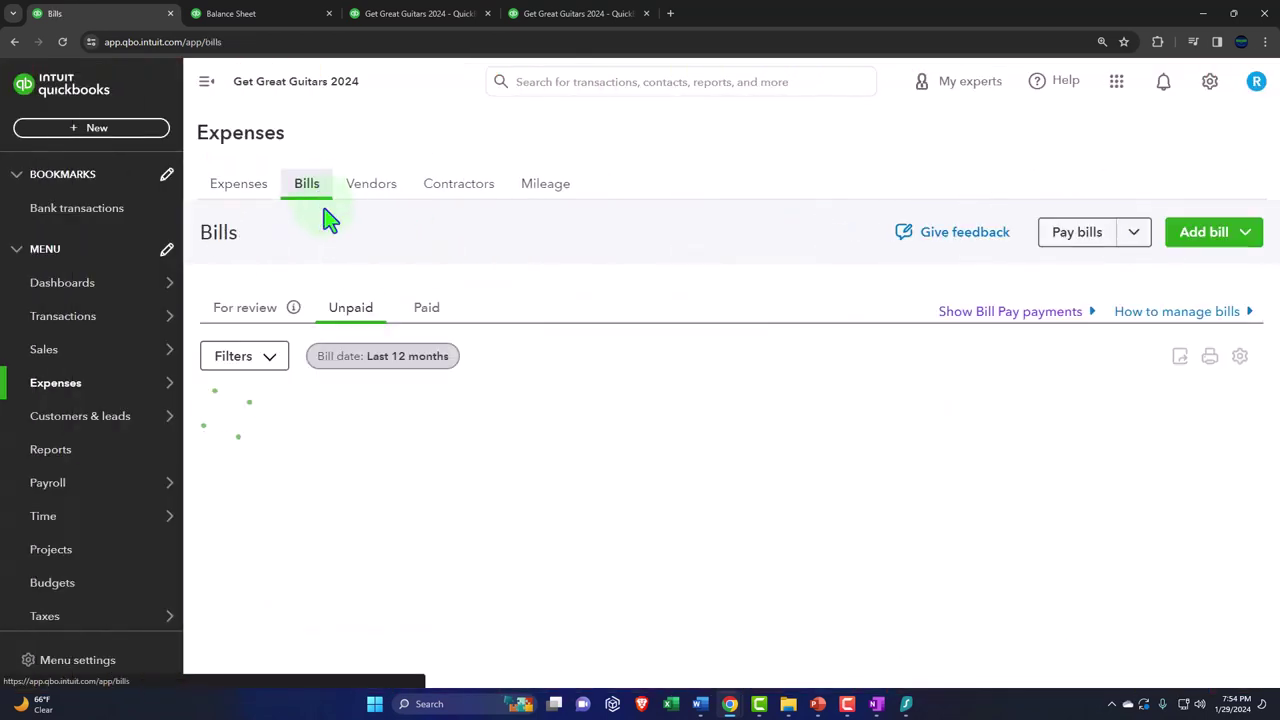
{"action": "left_click", "coordinate": [204, 83]}
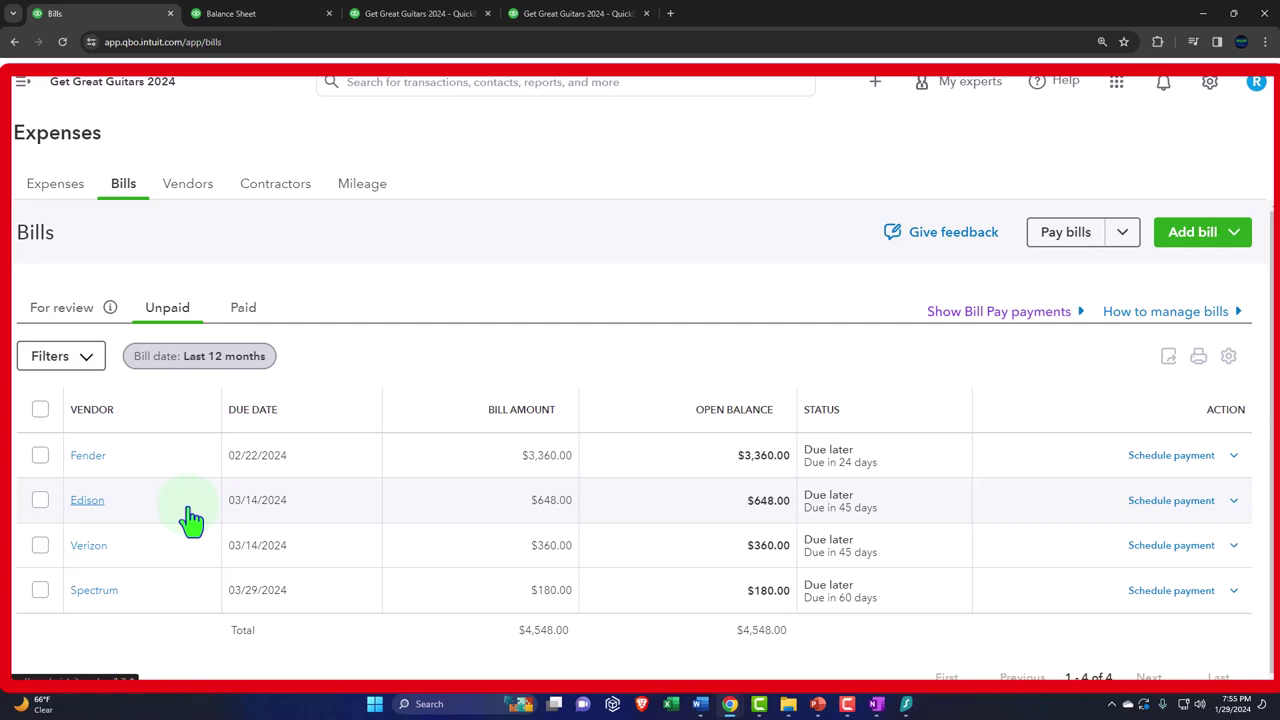
{"action": "left_click", "coordinate": [191, 200]}
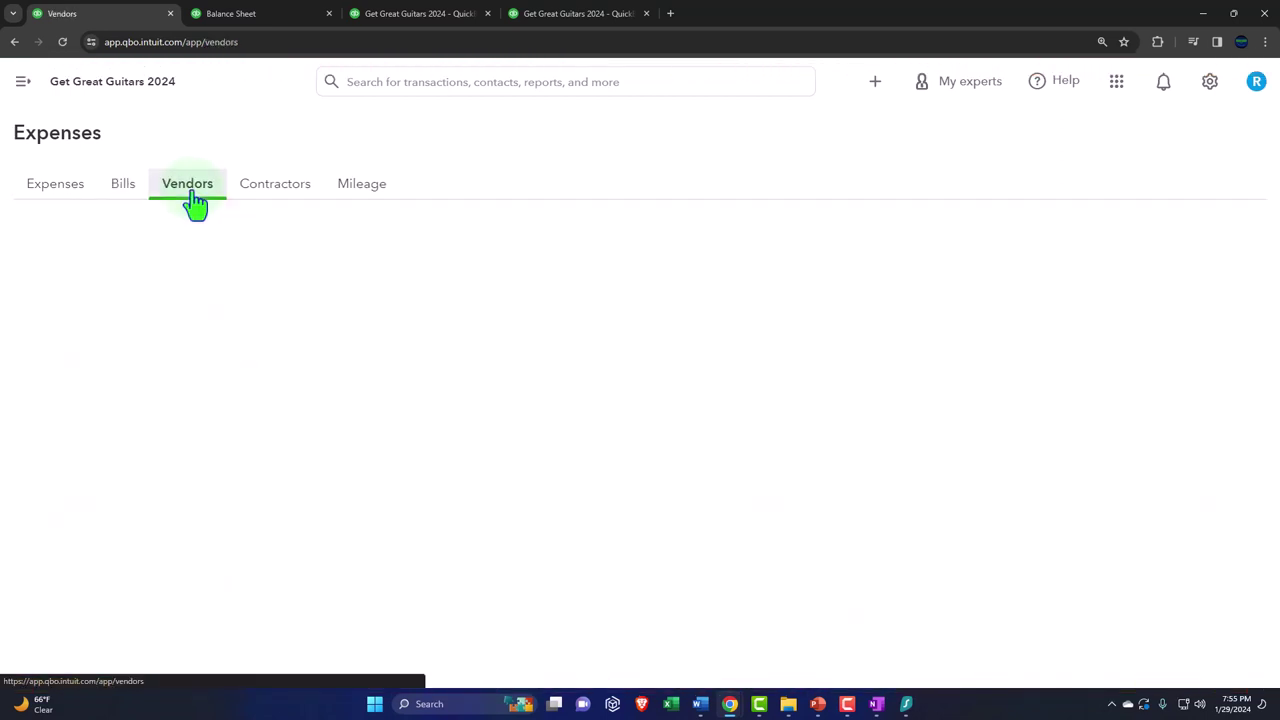
{"action": "scroll", "coordinate": [171, 290], "scroll_direction": "down", "scroll_amount": 1}
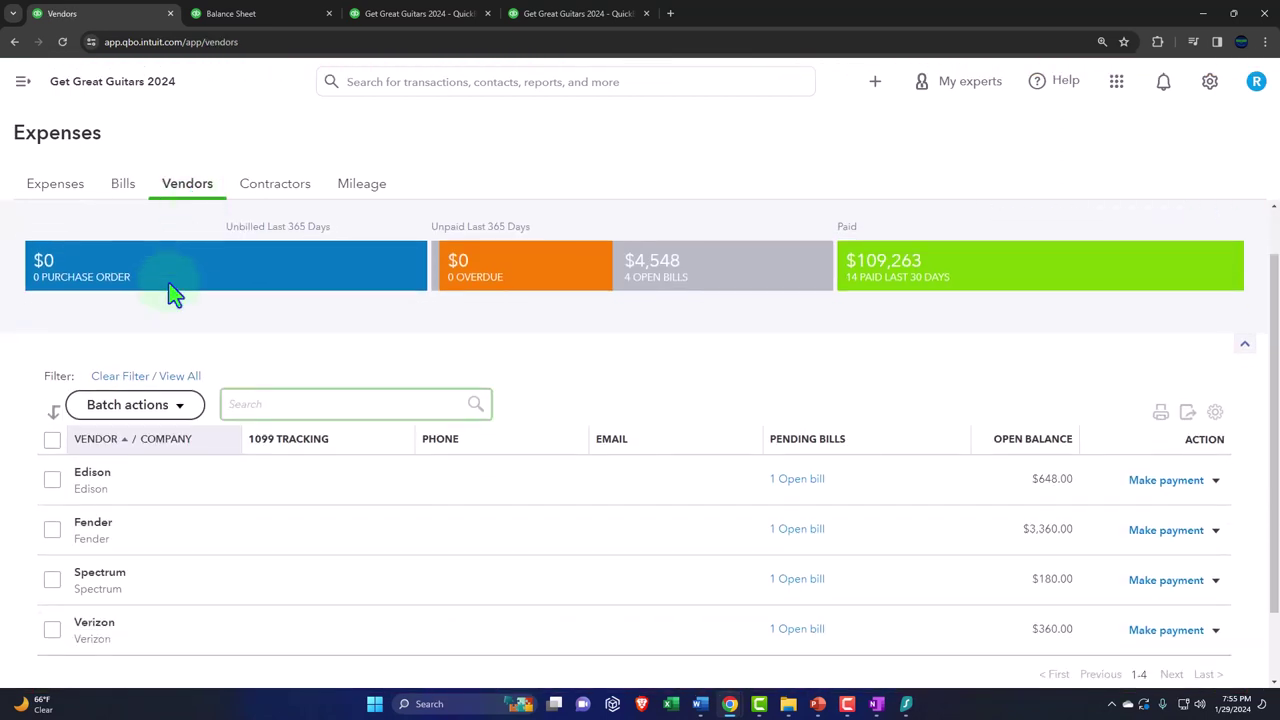
{"action": "left_click", "coordinate": [702, 275]}
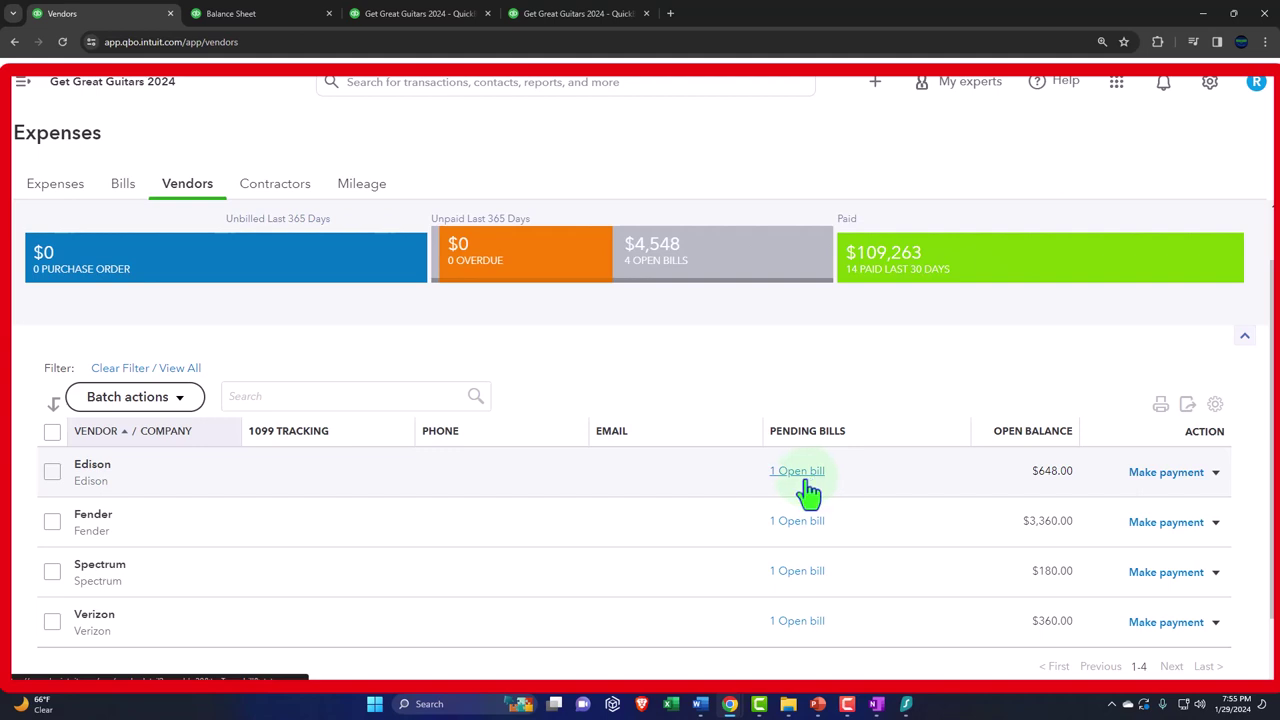
{"action": "left_click", "coordinate": [123, 185]}
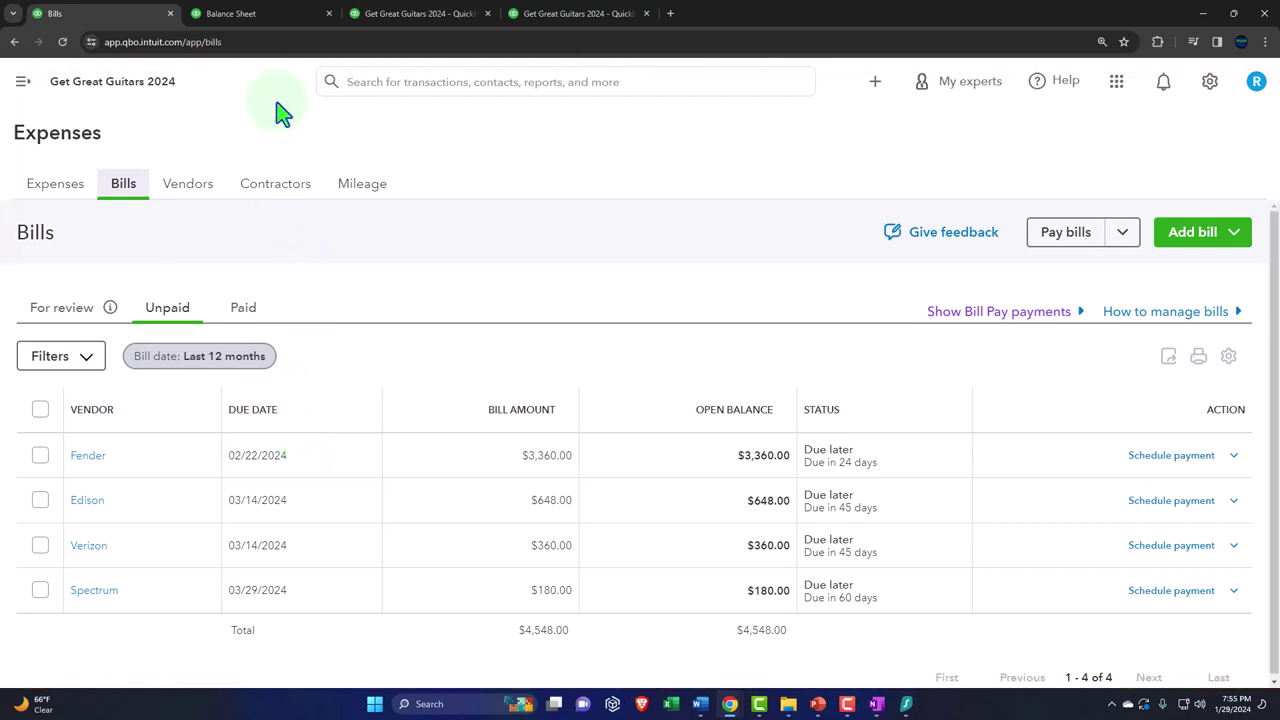
Examine the vendor bills making up February's Accounts Payable on the balance sheet, and return to the report
{"action": "left_click", "coordinate": [250, 17]}
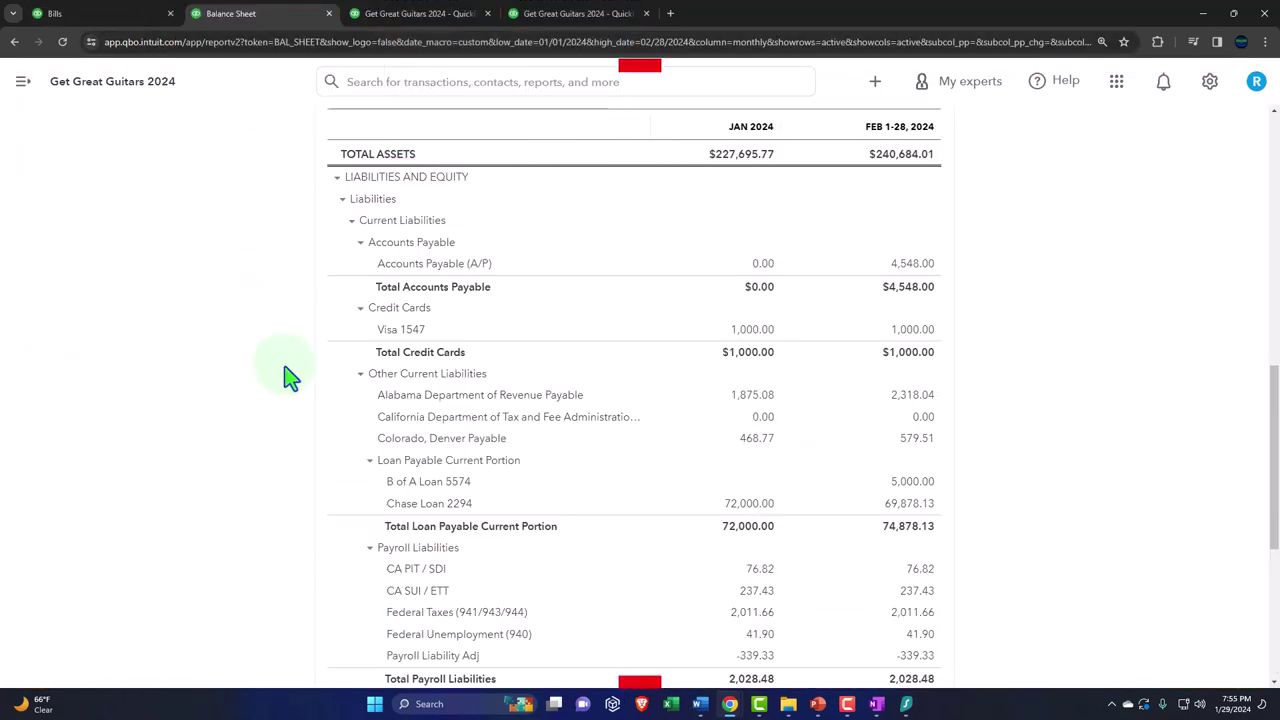
{"action": "scroll", "coordinate": [290, 377], "scroll_direction": "down", "scroll_amount": 2}
{"action": "scroll", "coordinate": [288, 374], "scroll_direction": "up", "scroll_amount": 2}
{"action": "key", "text": "ctrl+plus"}
{"action": "key", "text": "ctrl+plus"}
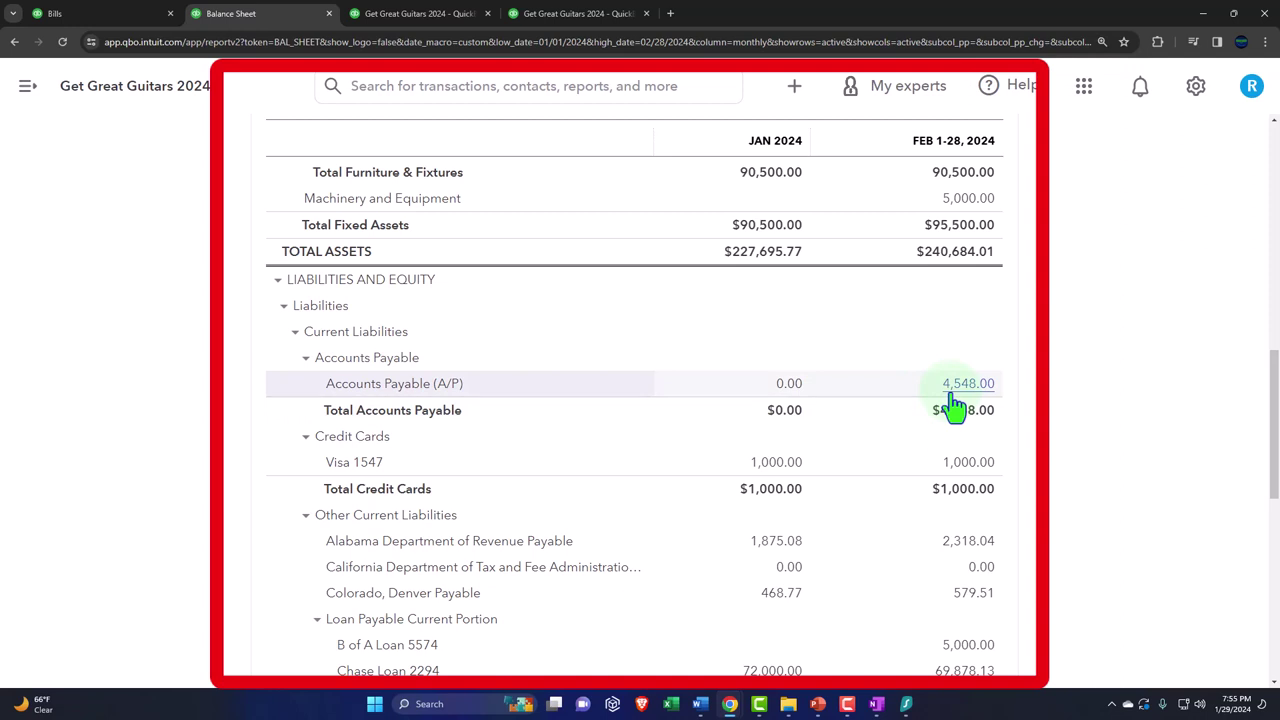
{"action": "left_click", "coordinate": [952, 396]}
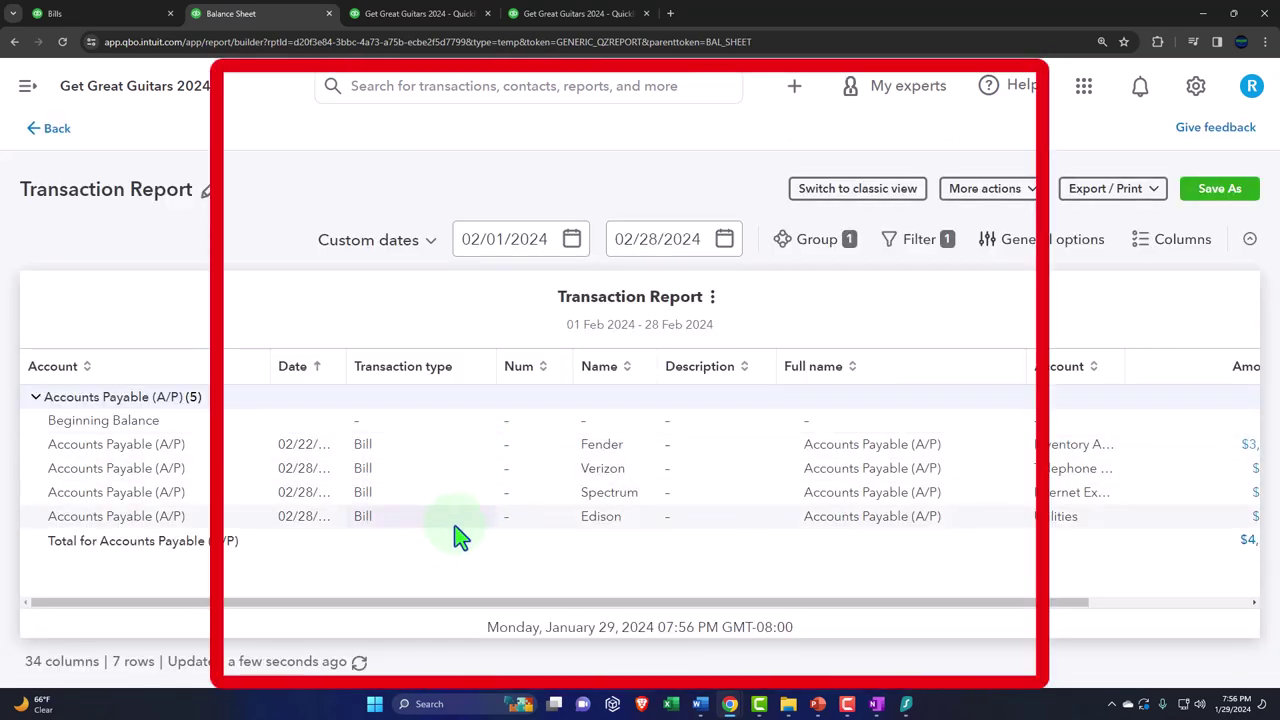
{"action": "left_click", "coordinate": [55, 135]}
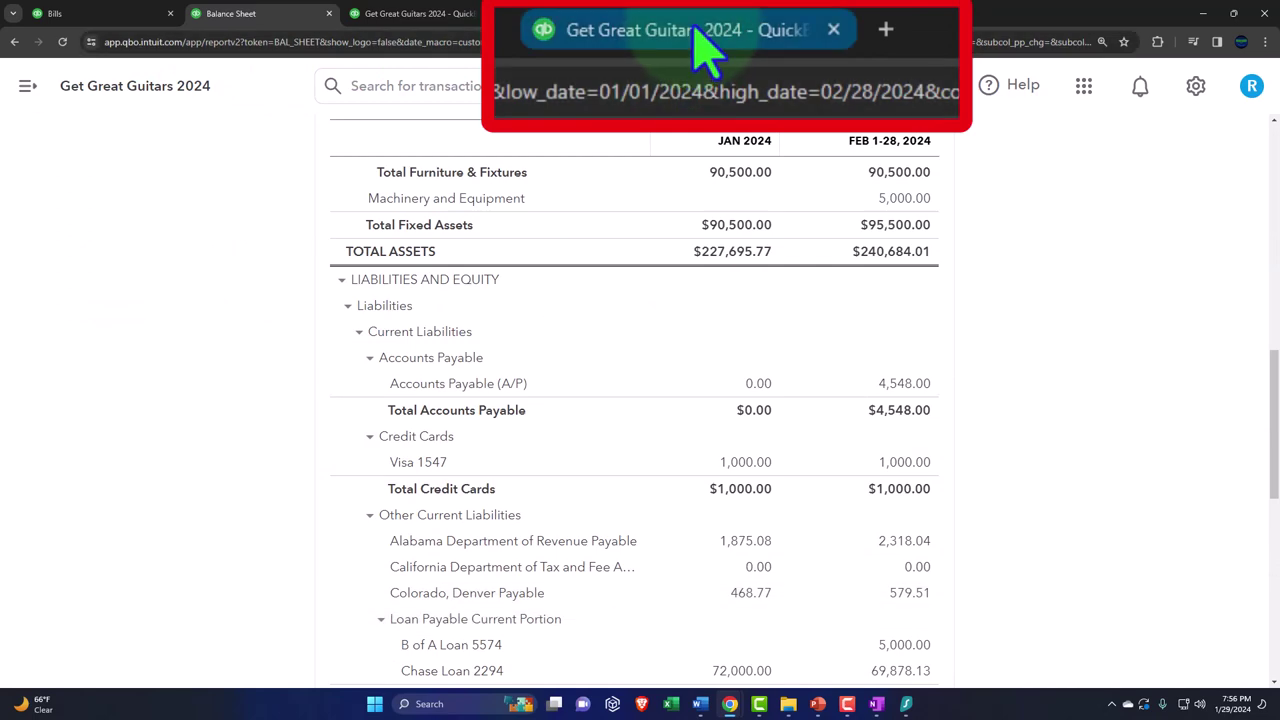
Duplicate the Trial Balance browser tab and show the full list of reports in the copy
{"action": "left_click", "coordinate": [592, 14]}
{"action": "right_click", "coordinate": [586, 18]}
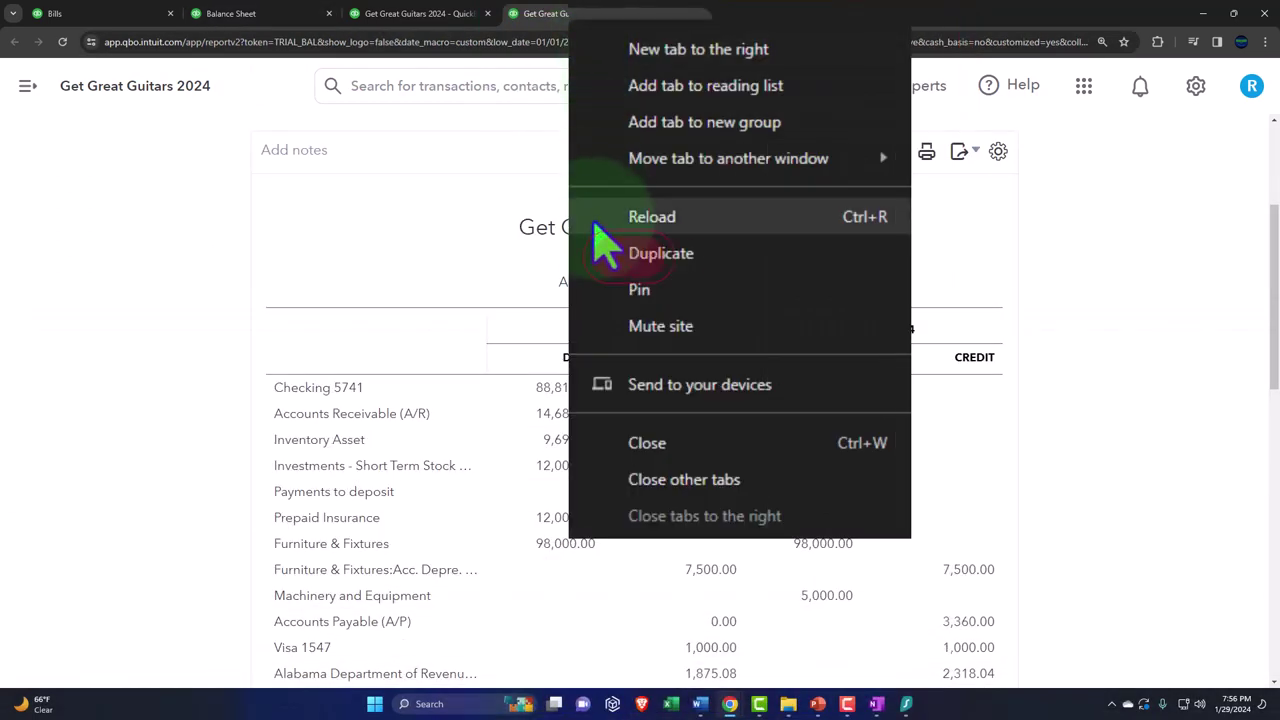
{"action": "left_click", "coordinate": [640, 254]}
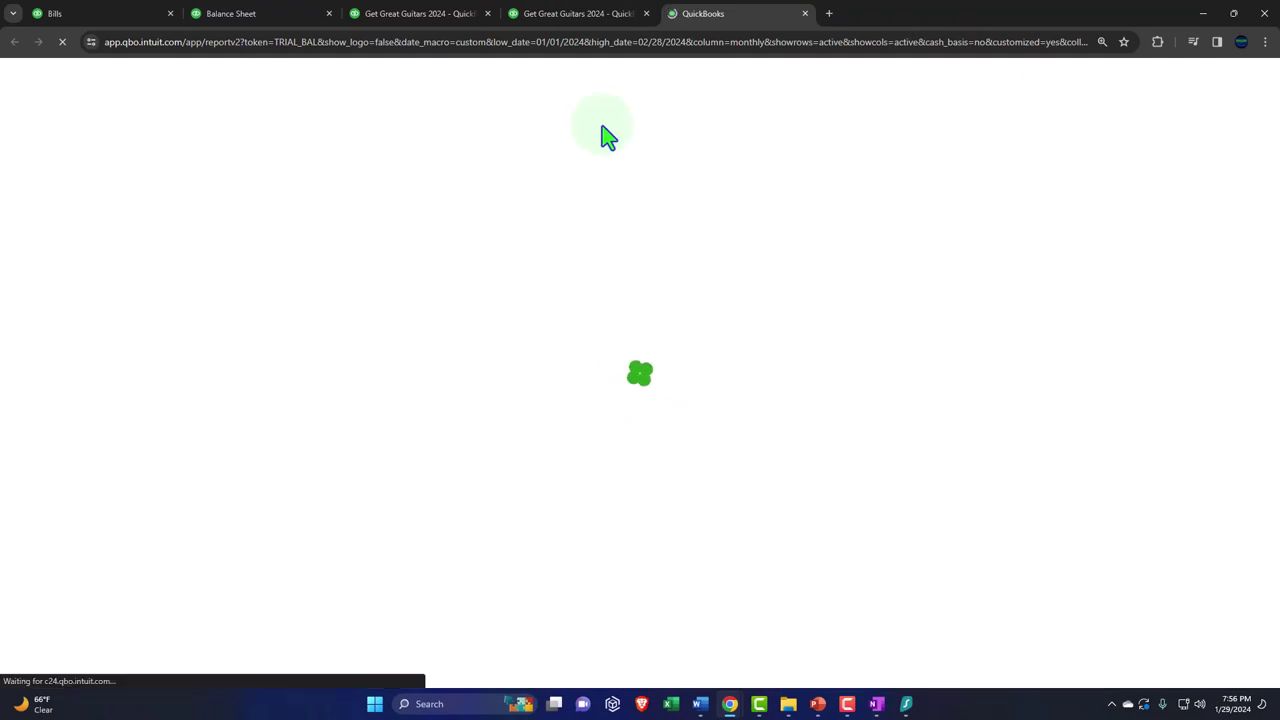
{"action": "scroll", "coordinate": [519, 210], "scroll_direction": "down", "scroll_amount": 3}
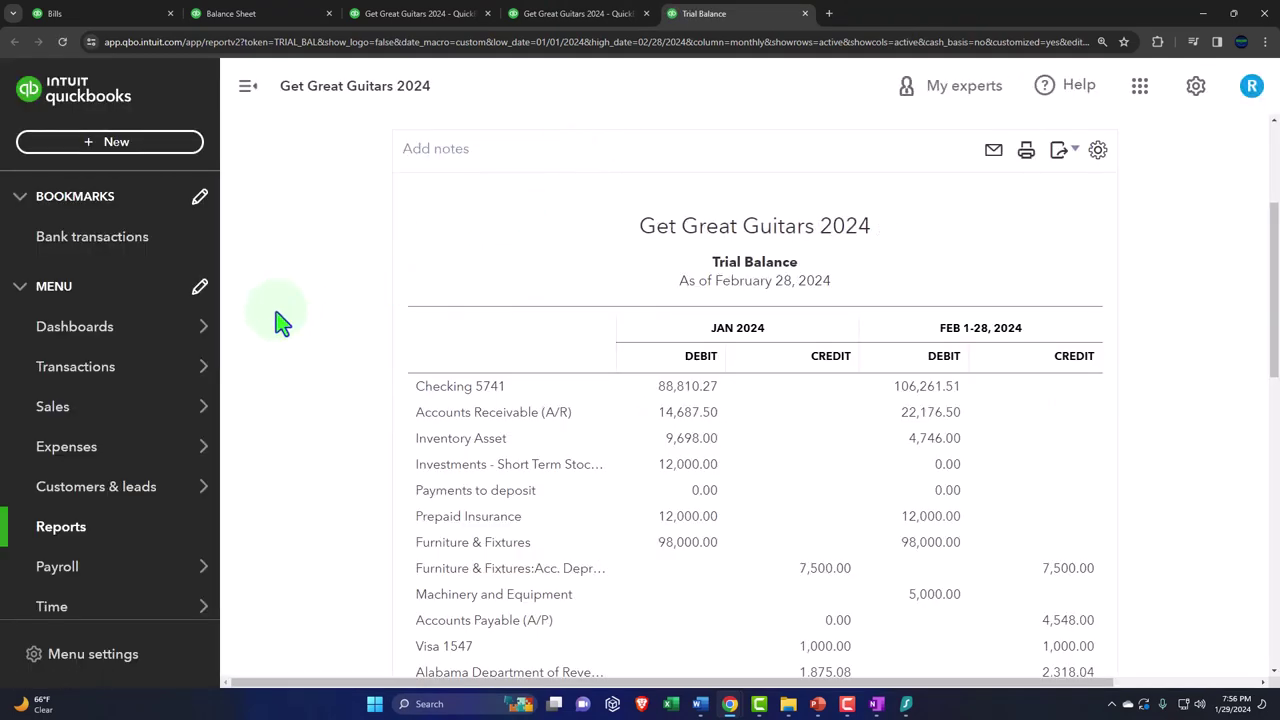
{"action": "left_click", "coordinate": [91, 528]}
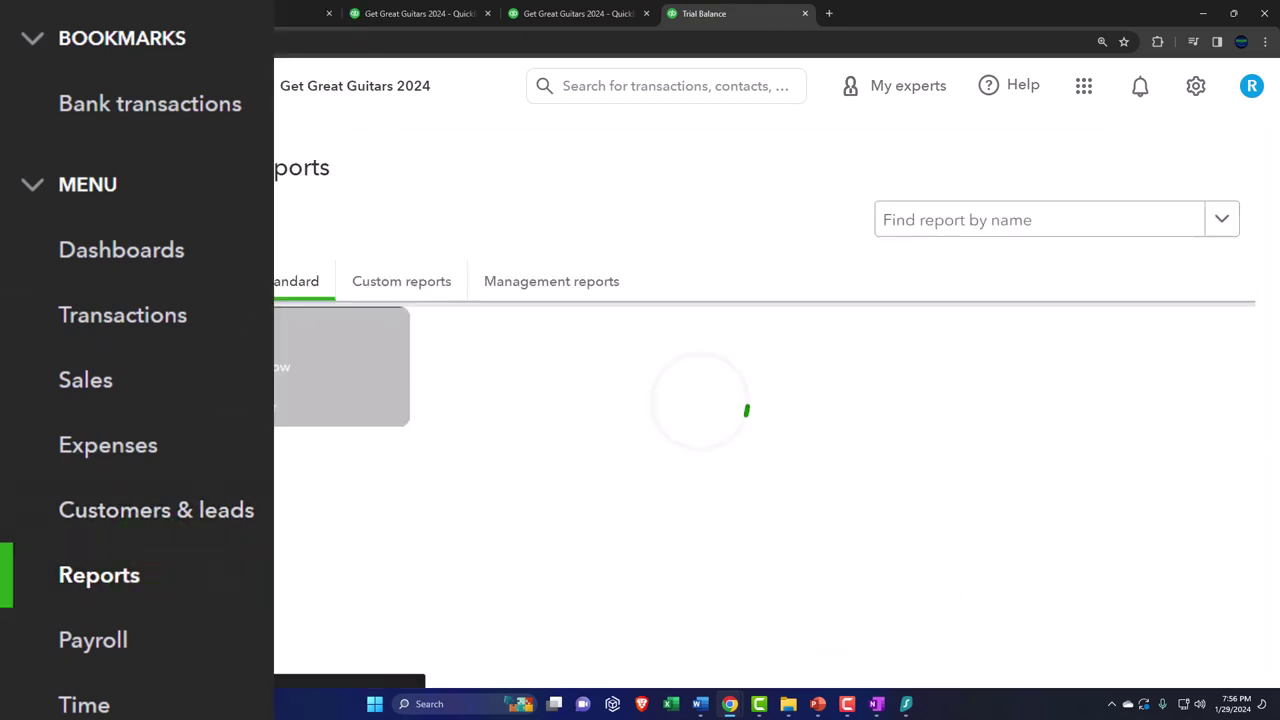
{"action": "left_click", "coordinate": [249, 88]}
Open the Vendor Balance Detail report from the What you owe group in a new tab, and close the reports list tab
{"action": "scroll", "coordinate": [217, 430], "scroll_direction": "down", "scroll_amount": 3}
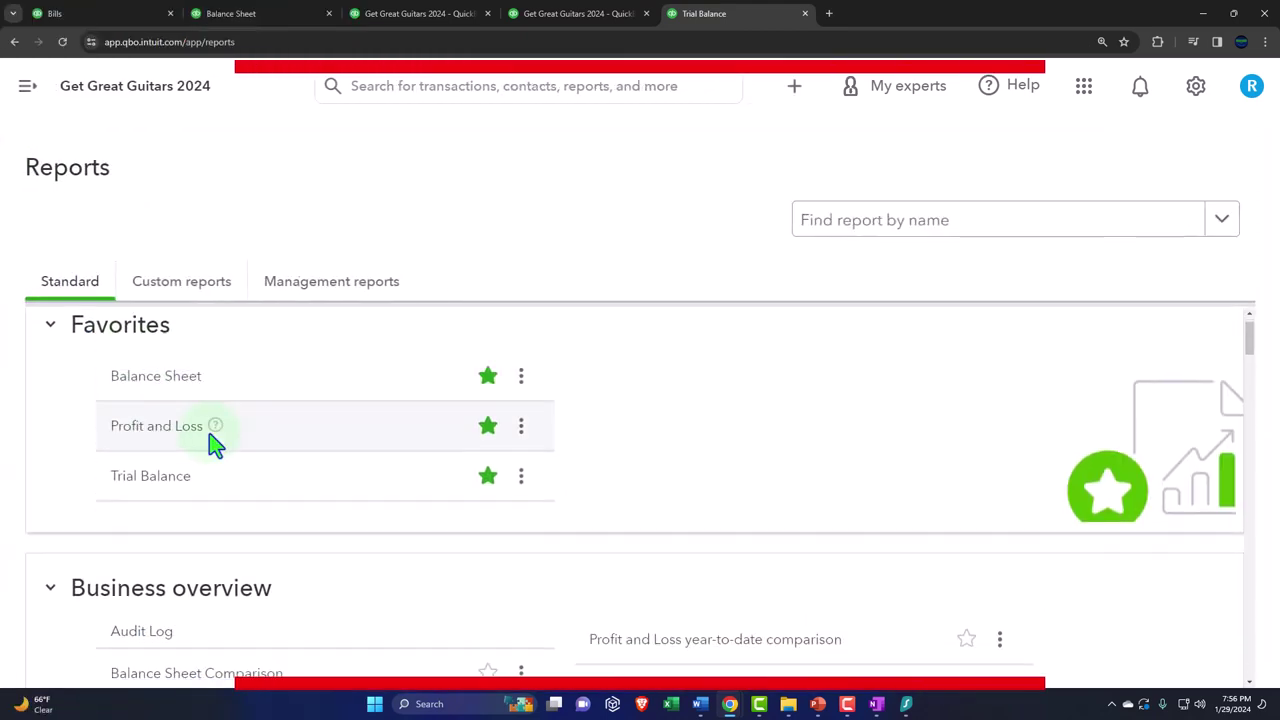
{"action": "scroll", "coordinate": [60, 500], "scroll_direction": "down", "scroll_amount": 5}
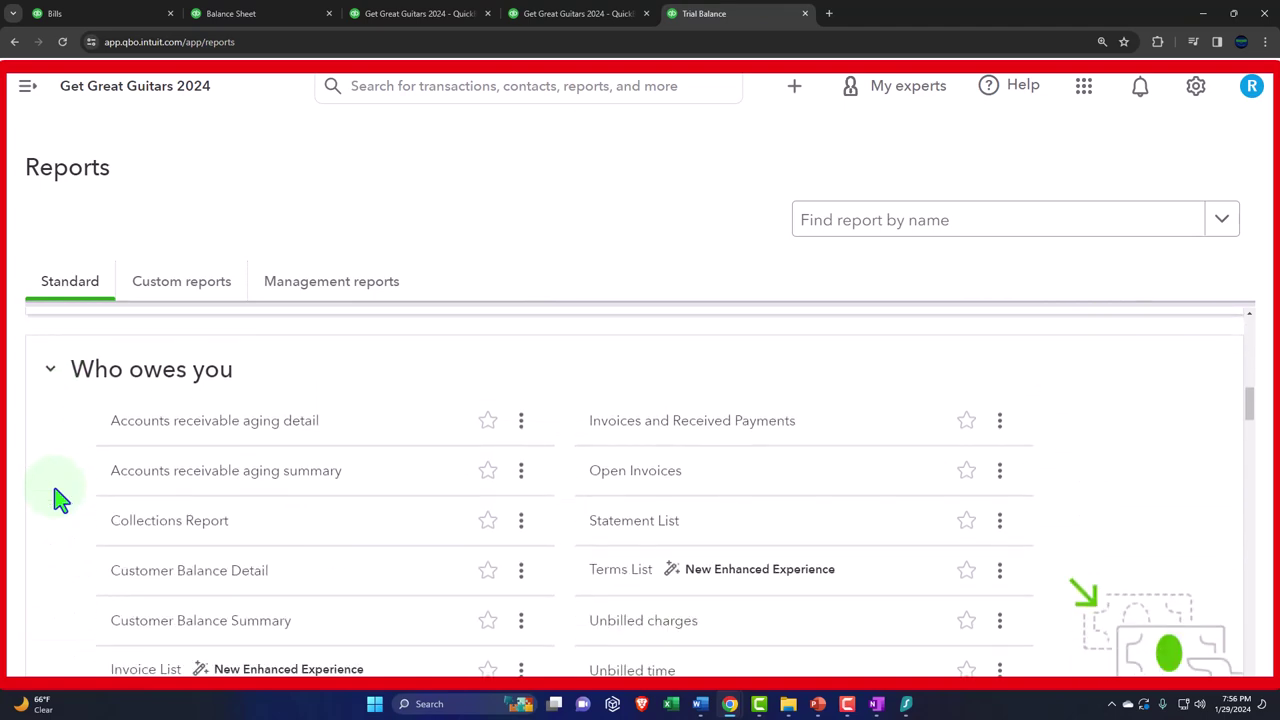
{"action": "scroll", "coordinate": [58, 497], "scroll_direction": "down", "scroll_amount": 4}
{"action": "scroll", "coordinate": [55, 497], "scroll_direction": "down", "scroll_amount": 5}
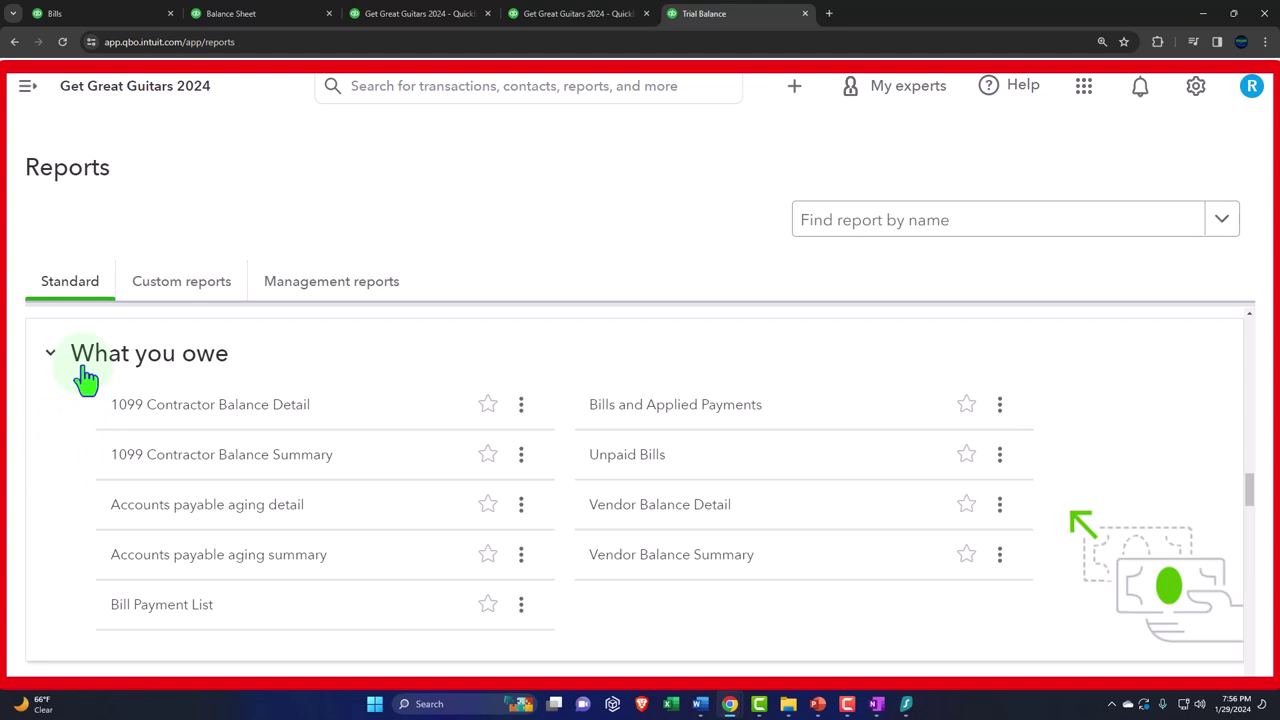
{"action": "right_click", "coordinate": [641, 520]}
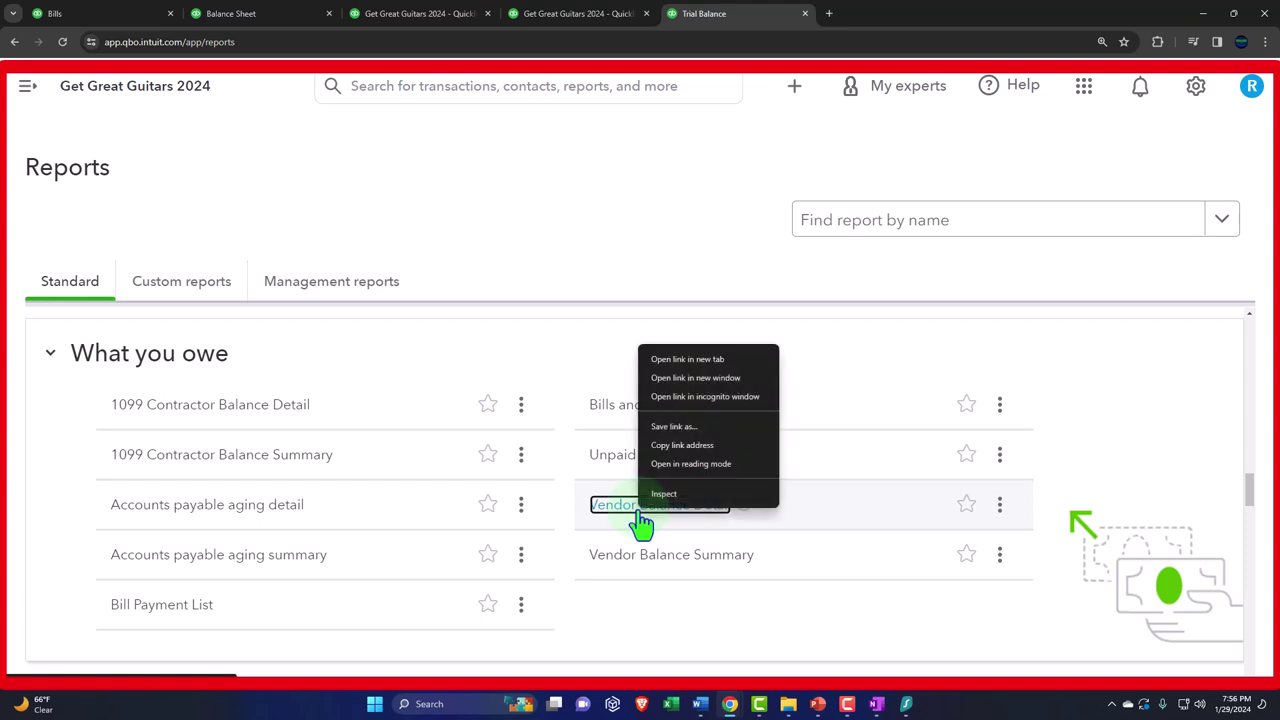
{"action": "left_click", "coordinate": [677, 358]}
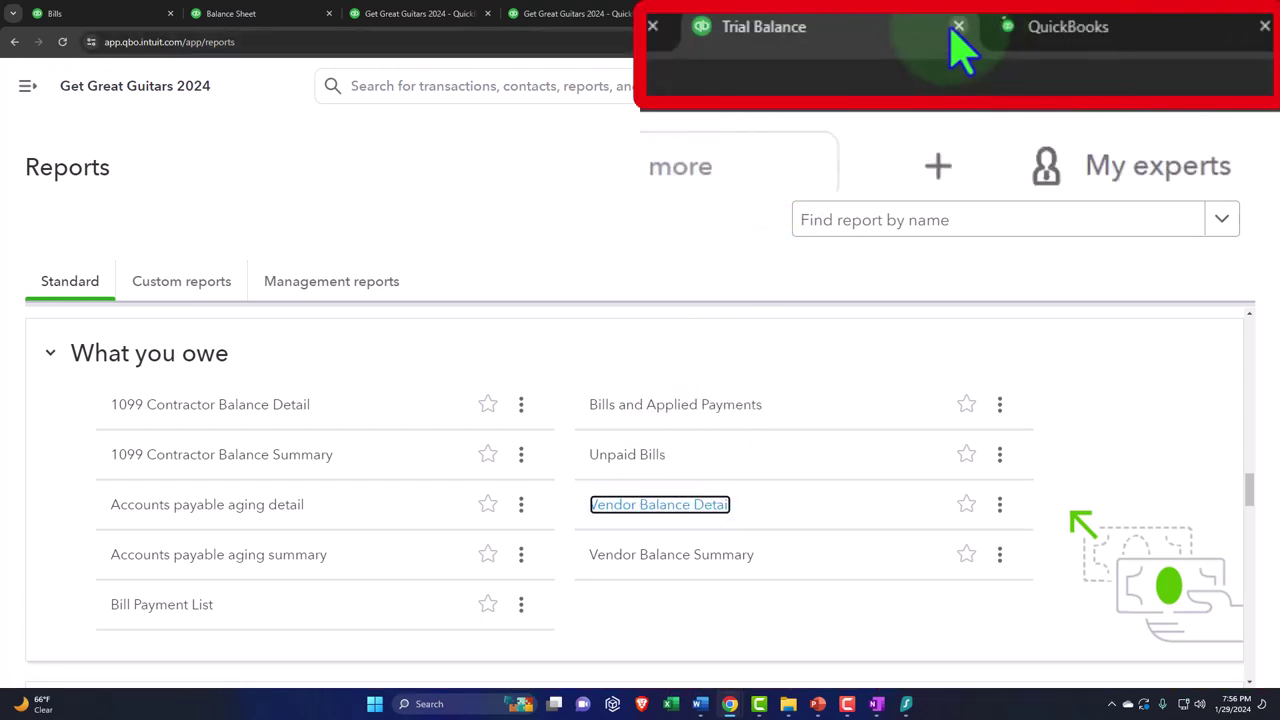
{"action": "left_click", "coordinate": [793, 24]}
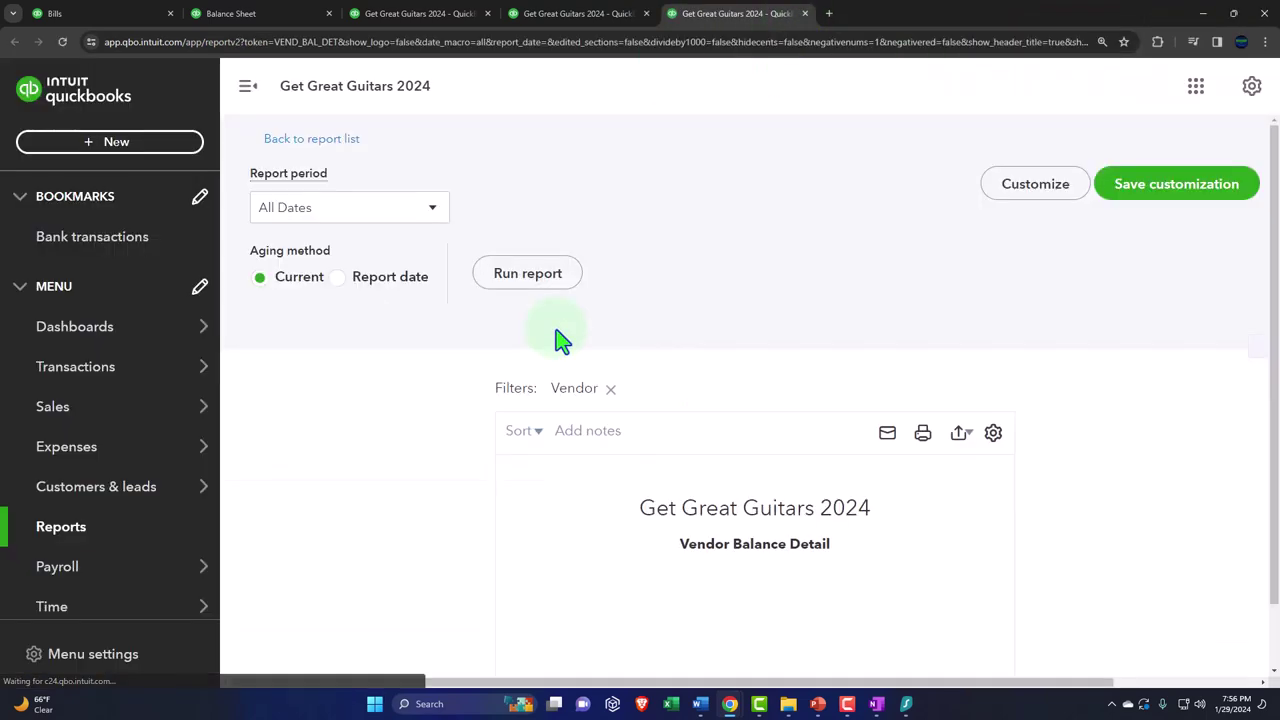
Examine the bills by vendor in Vendor Balance Detail and compare the total with February's Accounts Payable on the balance sheet
{"action": "scroll", "coordinate": [555, 340], "scroll_direction": "down", "scroll_amount": 3}
{"action": "left_click", "coordinate": [248, 88]}
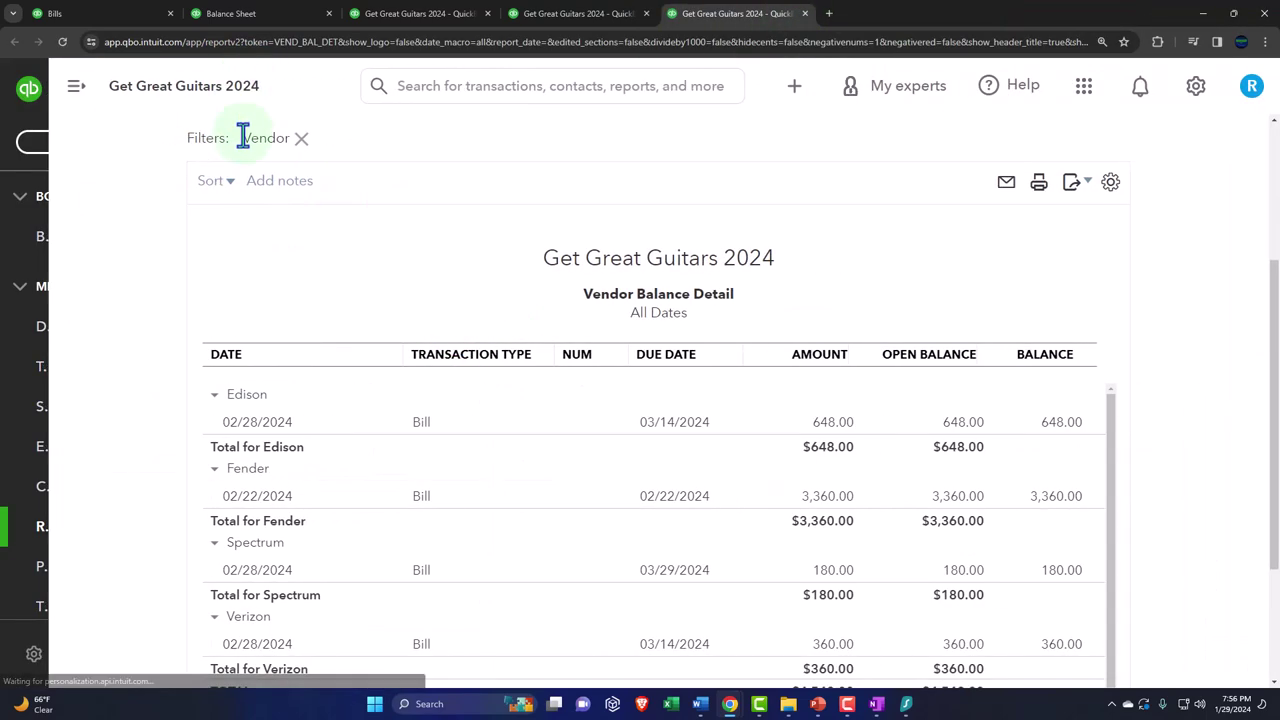
{"action": "scroll", "coordinate": [260, 390], "scroll_direction": "up", "scroll_amount": 2}
{"action": "scroll", "coordinate": [272, 382], "scroll_direction": "down", "scroll_amount": 3}
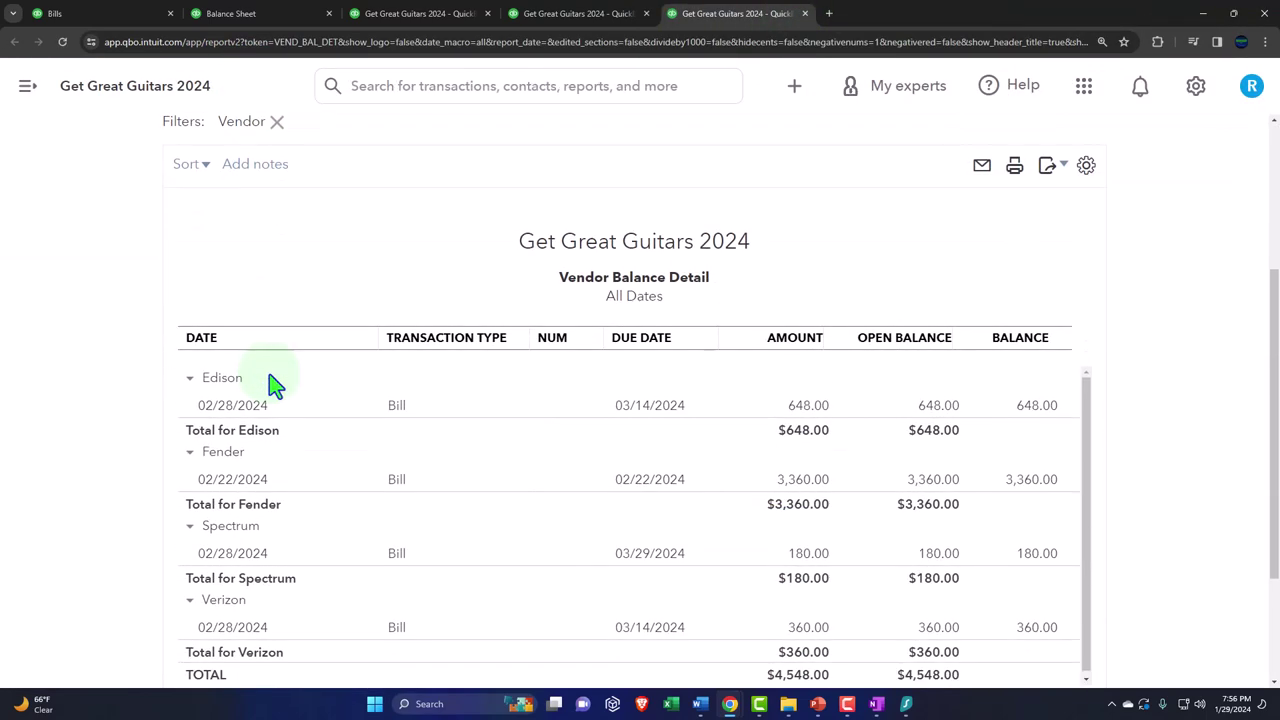
{"action": "scroll", "coordinate": [200, 414], "scroll_direction": "down", "scroll_amount": 1}
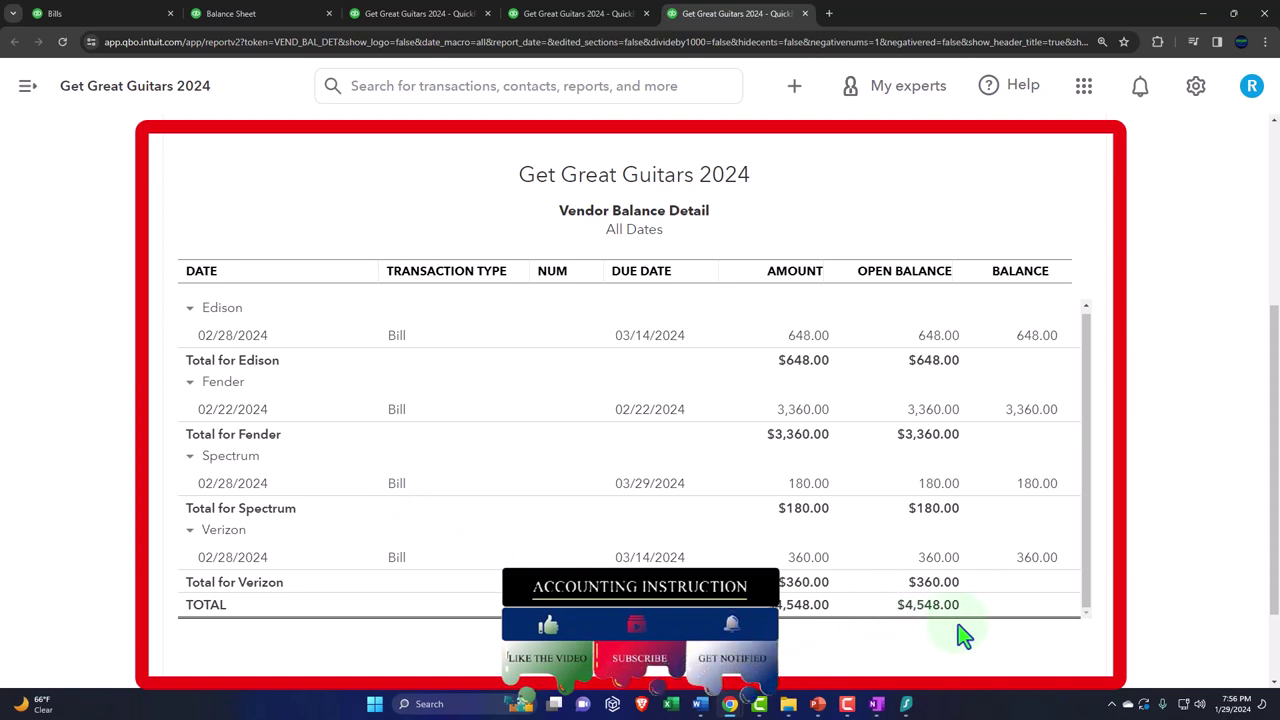
{"action": "left_click", "coordinate": [274, 16]}
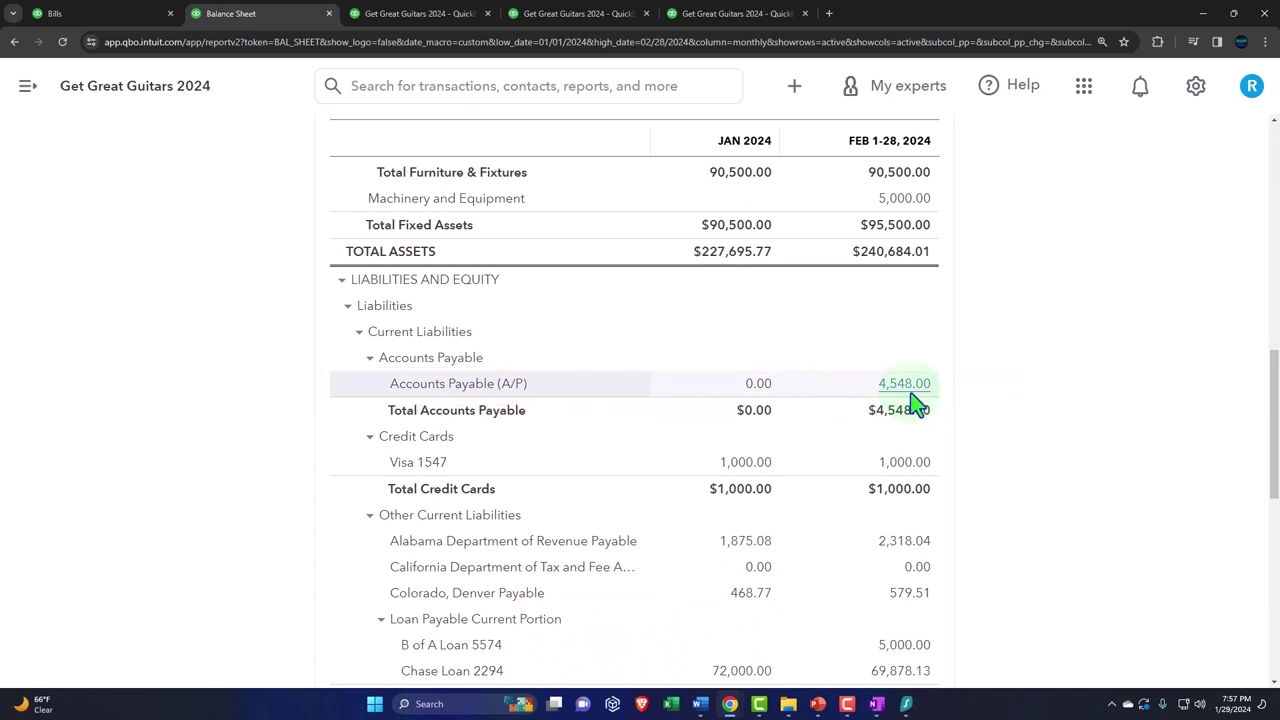
Review the unpaid bills, the actions available for the Fender bill, and the Pay bills option among the new vendor transactions
{"action": "left_click", "coordinate": [60, 13]}
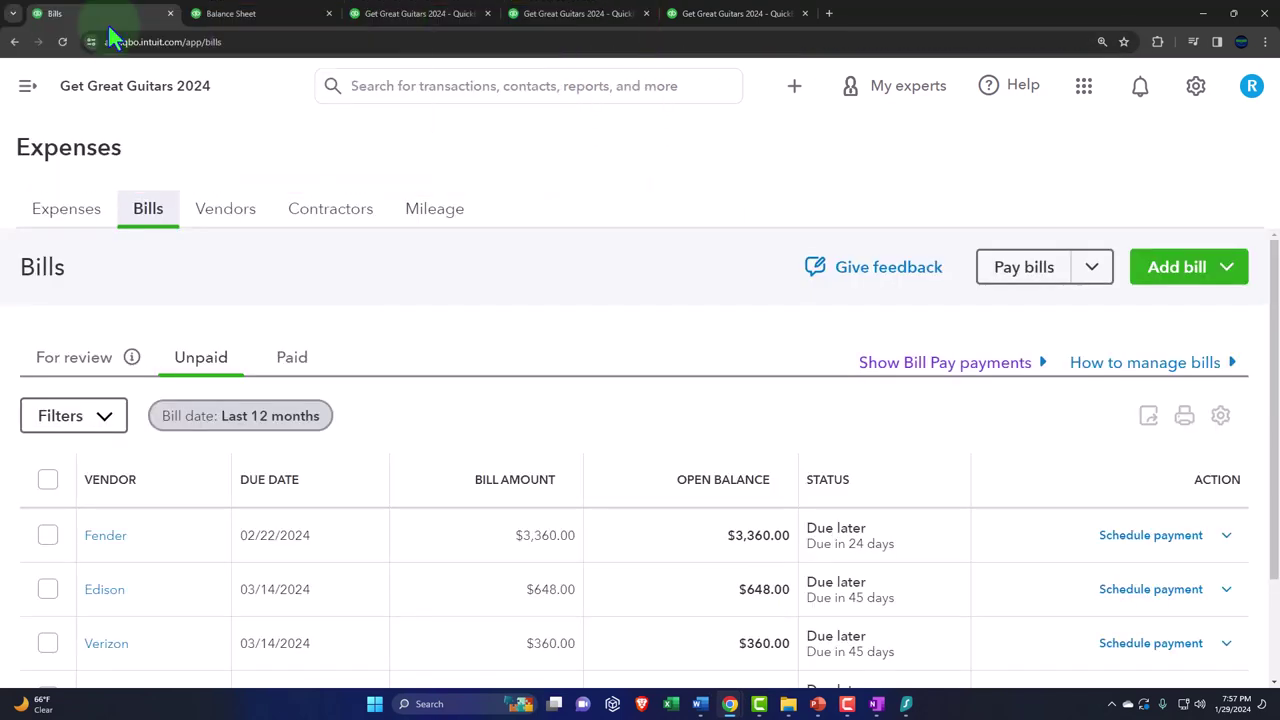
{"action": "scroll", "coordinate": [372, 543], "scroll_direction": "down", "scroll_amount": 2}
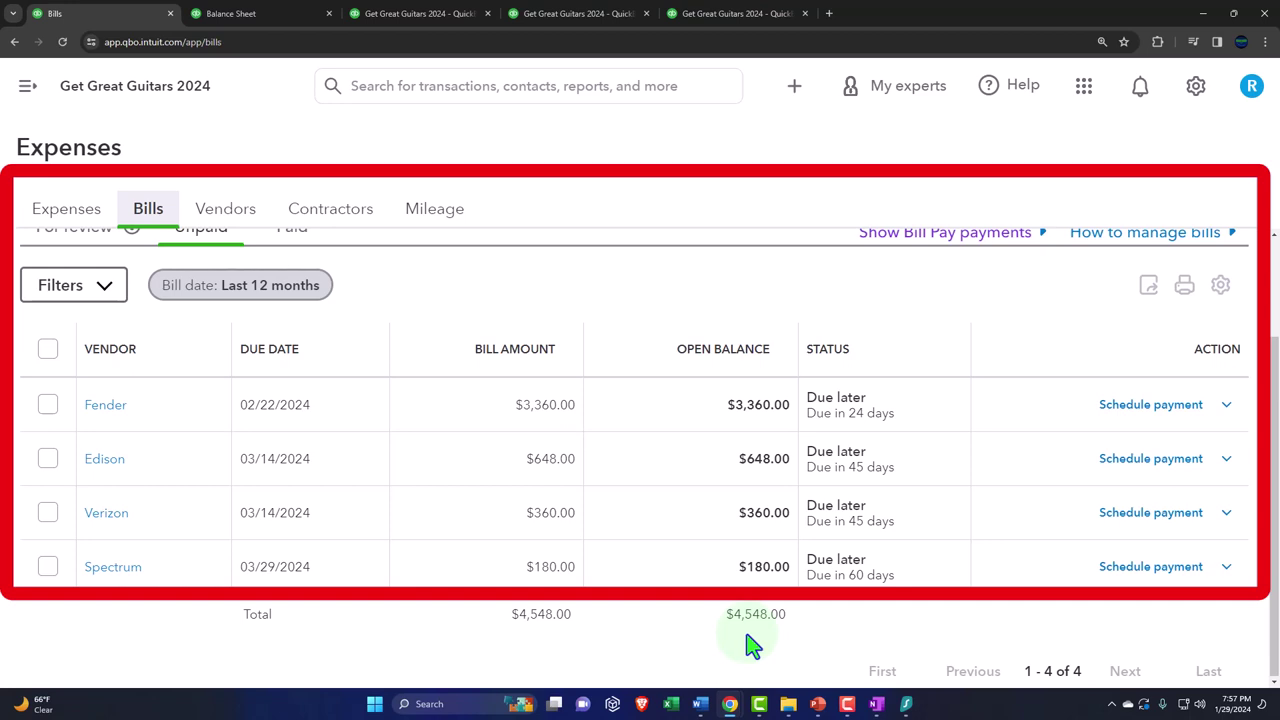
{"action": "left_click", "coordinate": [1224, 408]}
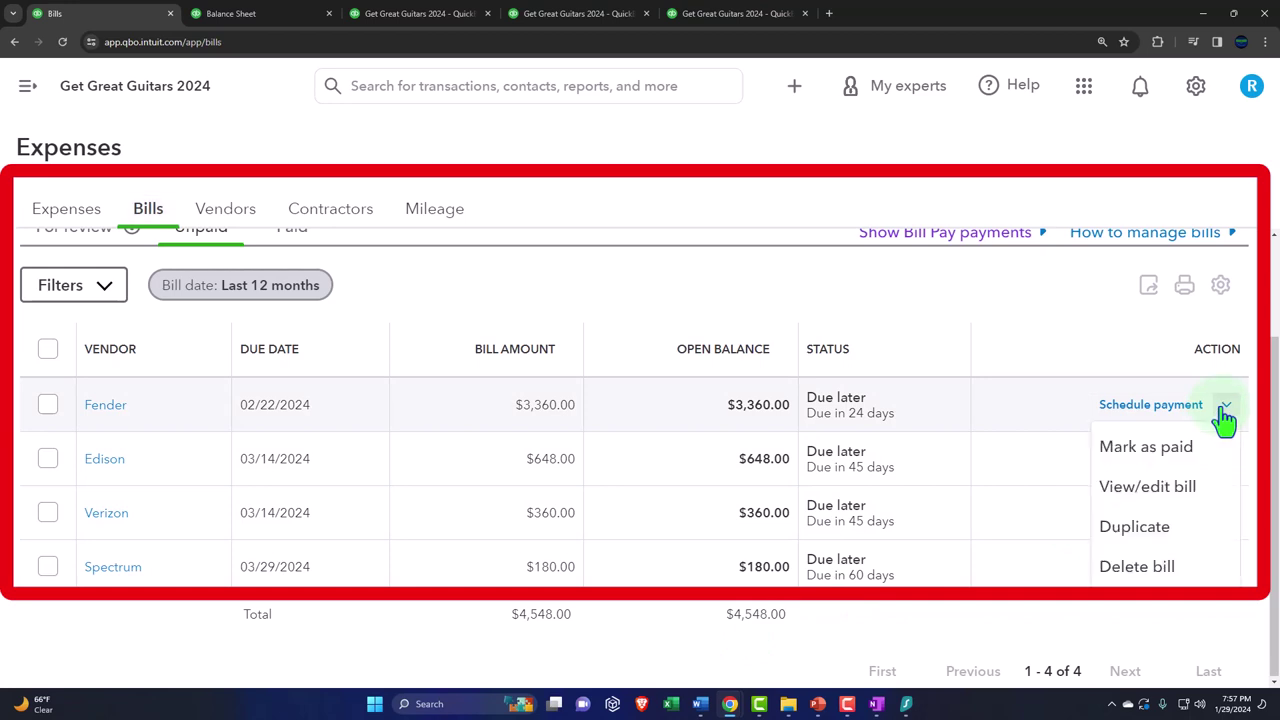
{"action": "left_click", "coordinate": [1224, 412]}
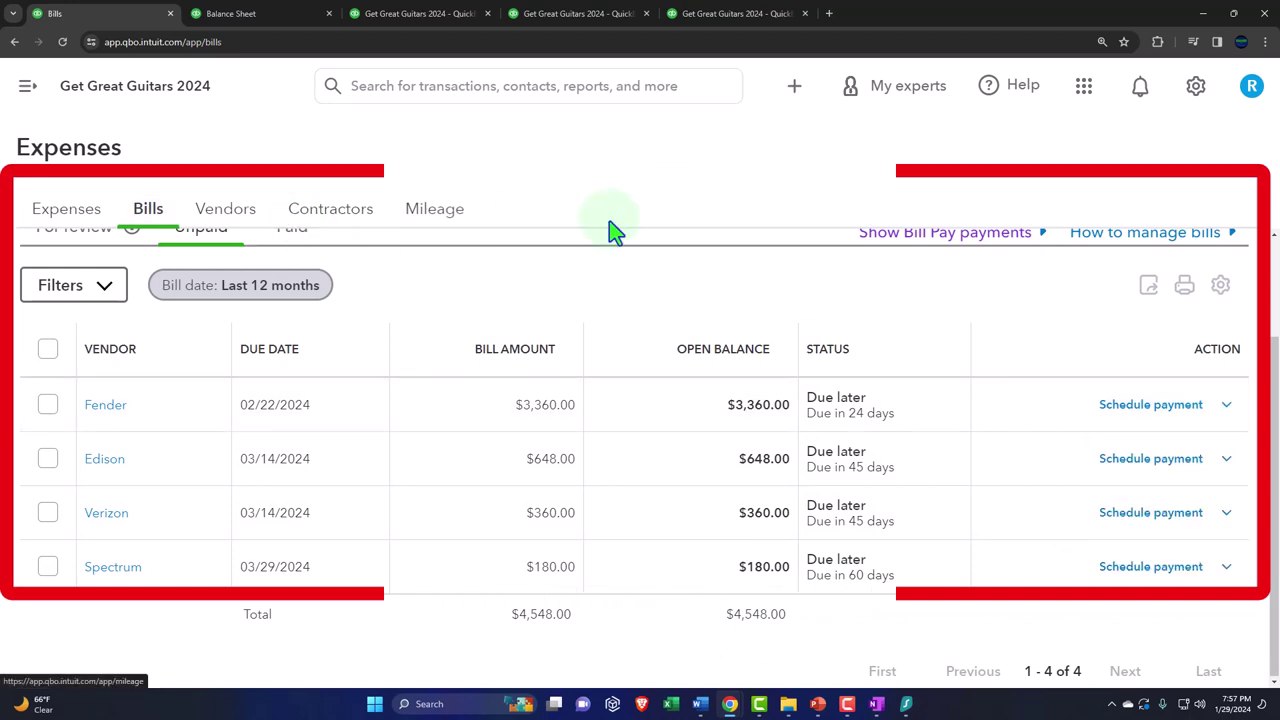
{"action": "left_click", "coordinate": [796, 92]}
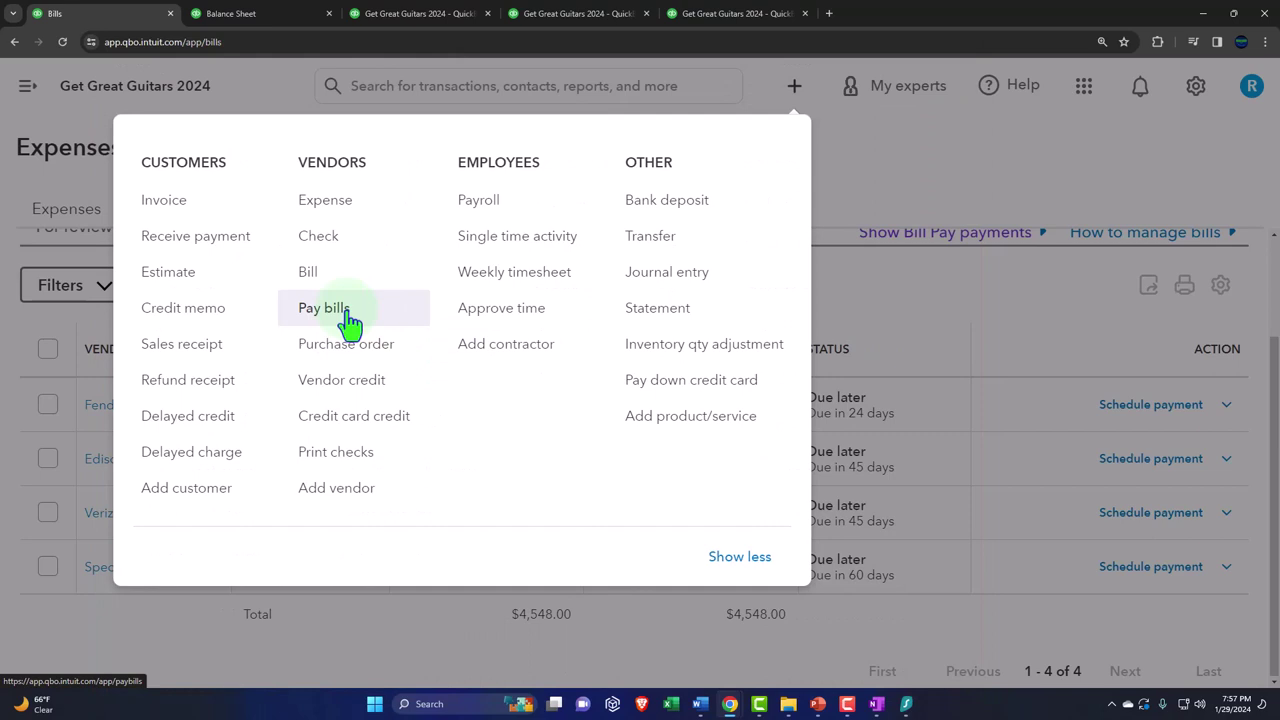
Open the Pay Bills form and try to enter 02/28/2024 as the payment date
{"action": "left_click", "coordinate": [349, 320]}
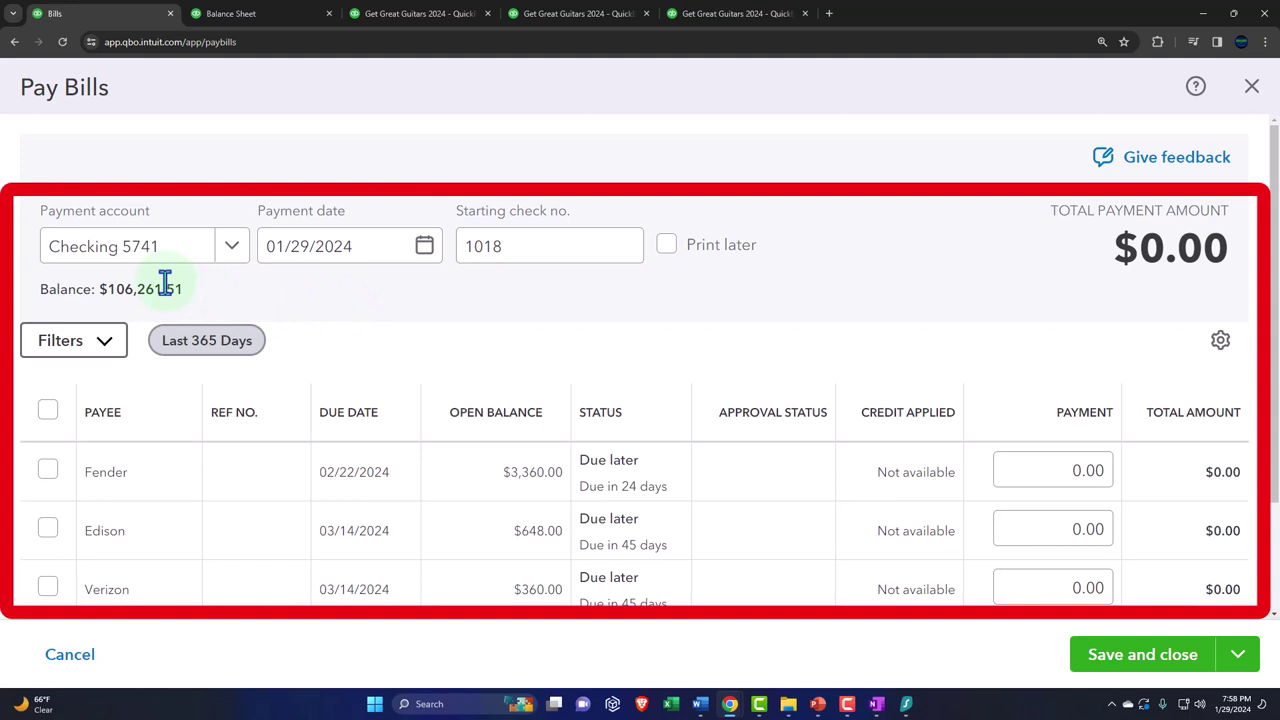
{"action": "left_click", "coordinate": [370, 246]}
{"action": "triple_click", "coordinate": [370, 246]}
{"action": "type", "text": "022824"}
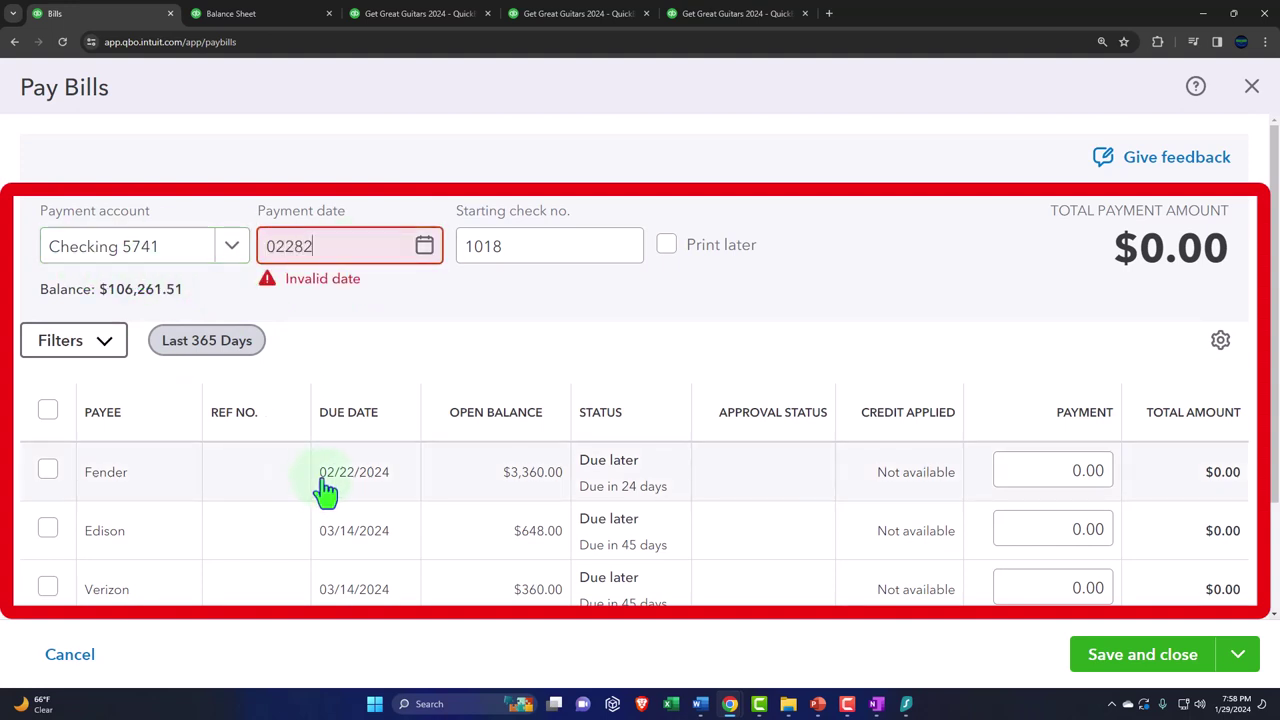
{"action": "key", "text": "Tab"}
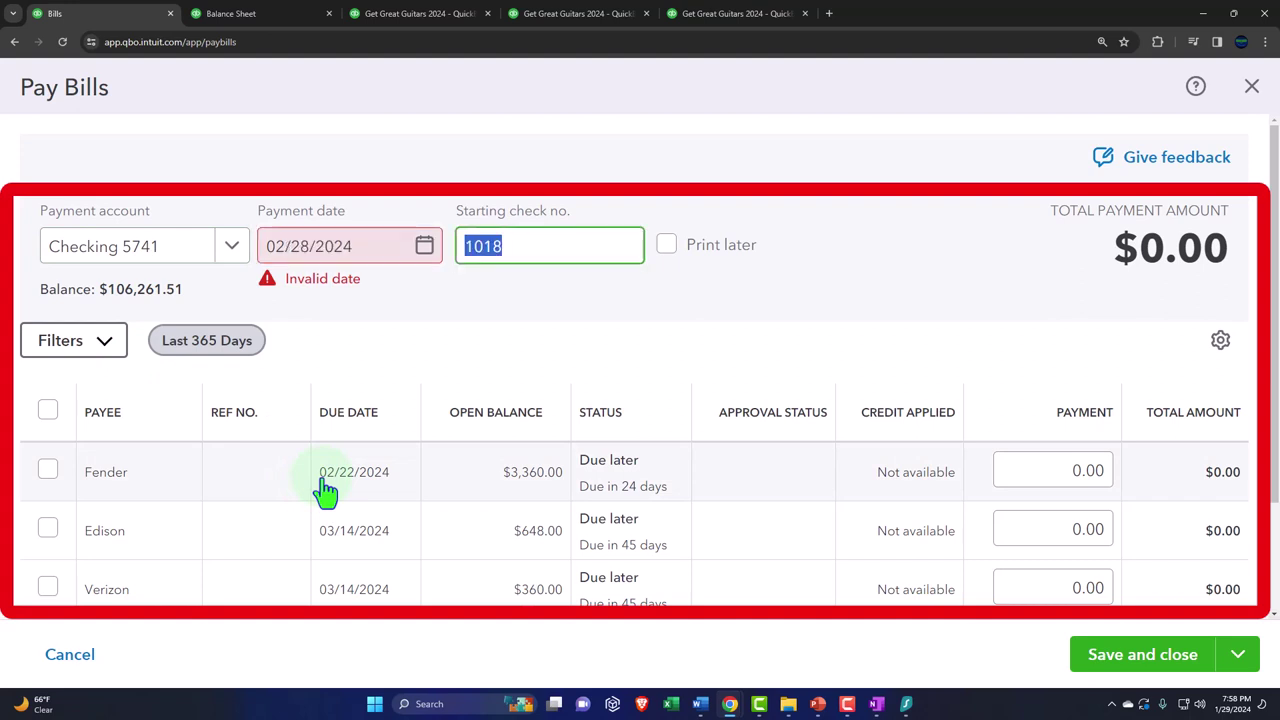
{"action": "left_click", "coordinate": [370, 325]}
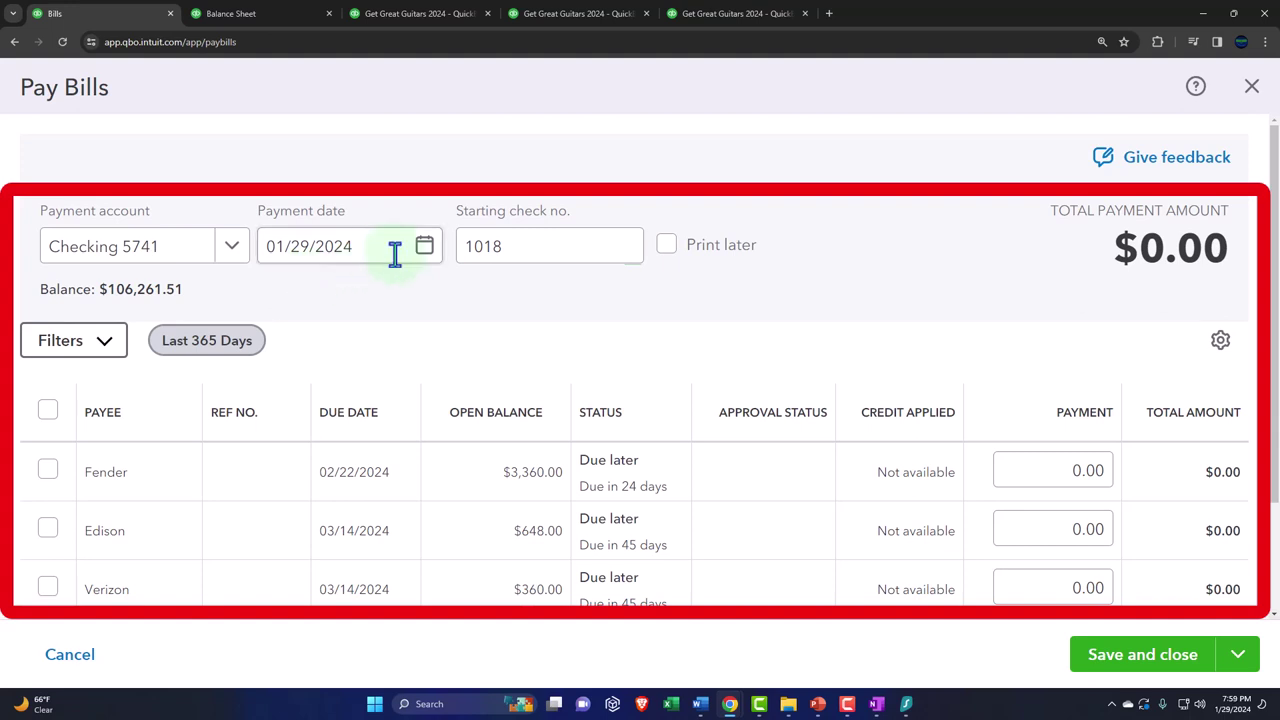
Pick February 28, 2024 from the calendar as the payment date for the bill payments
{"action": "left_click", "coordinate": [425, 250]}
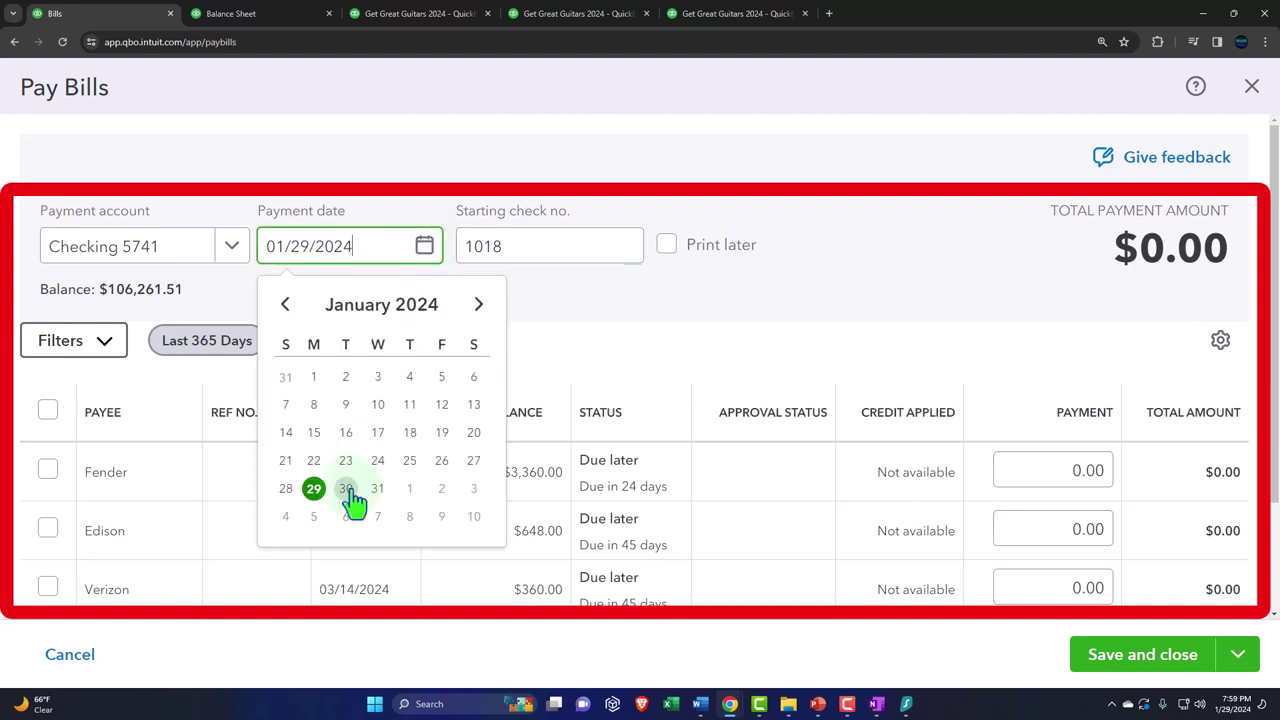
{"action": "left_click", "coordinate": [345, 488]}
{"action": "left_click", "coordinate": [425, 247]}
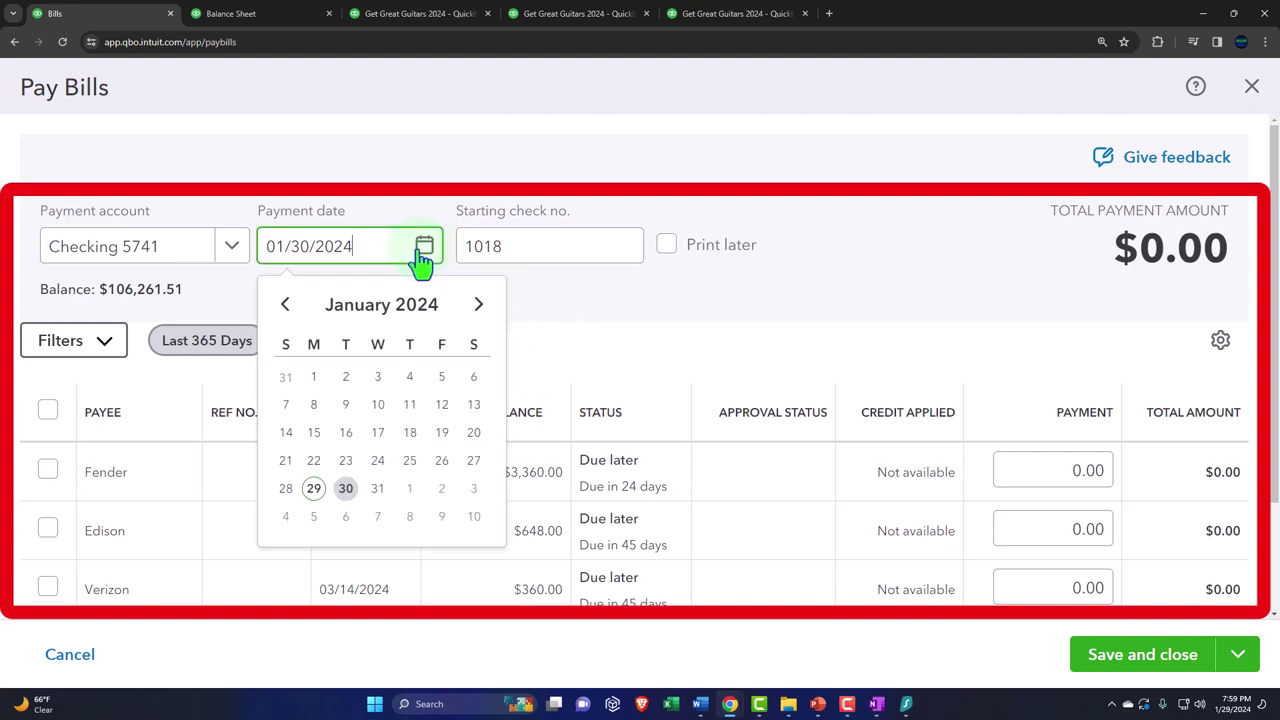
{"action": "left_click", "coordinate": [477, 307]}
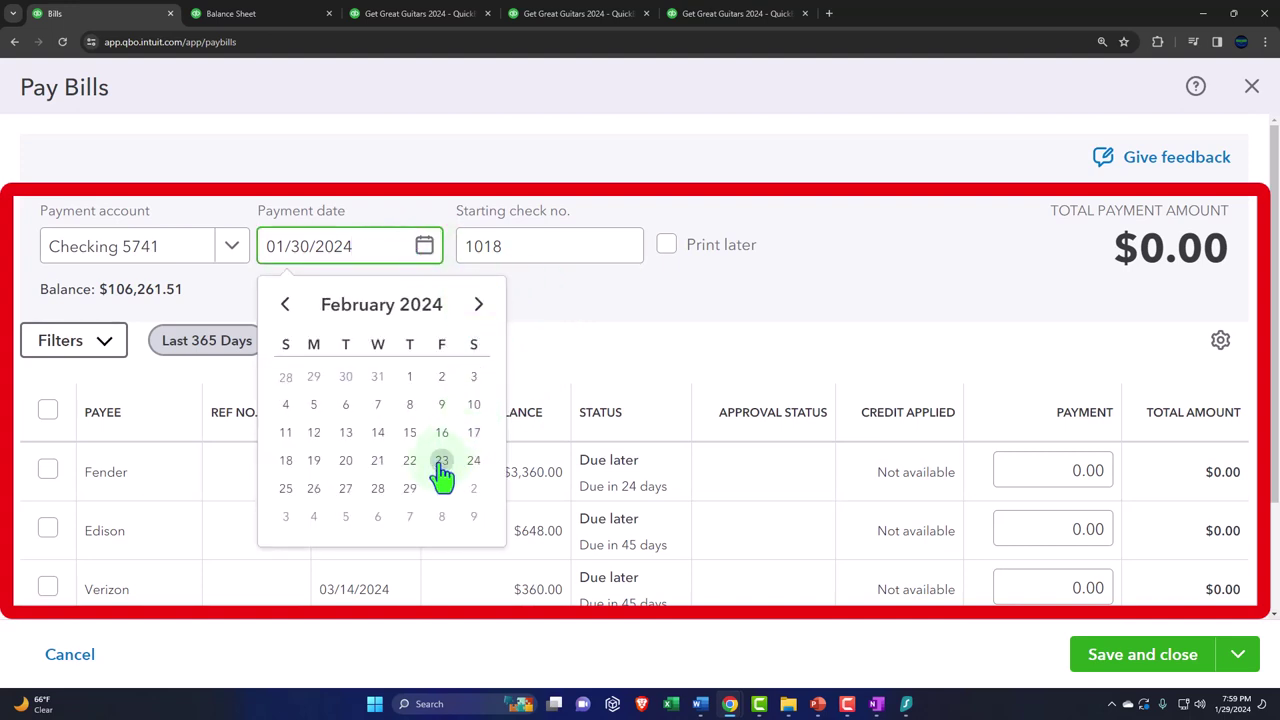
{"action": "left_click", "coordinate": [378, 490]}
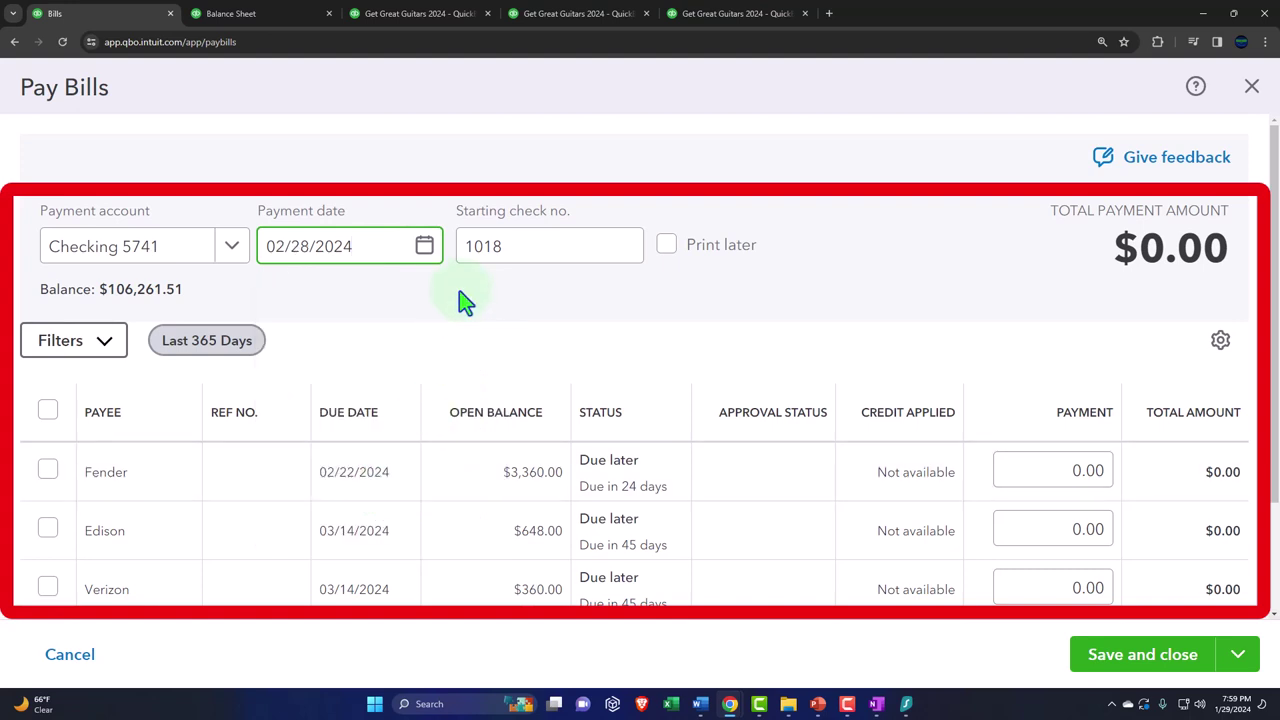
{"action": "left_click", "coordinate": [425, 250]}
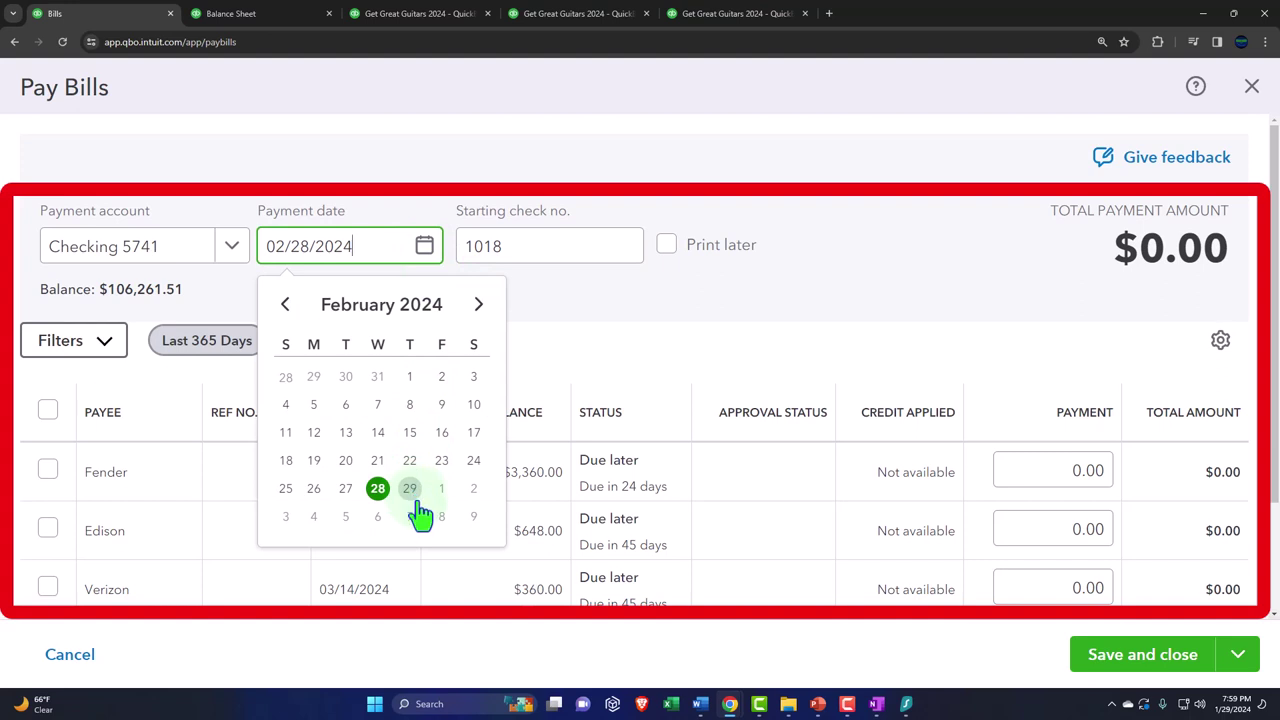
{"action": "left_click", "coordinate": [601, 297]}
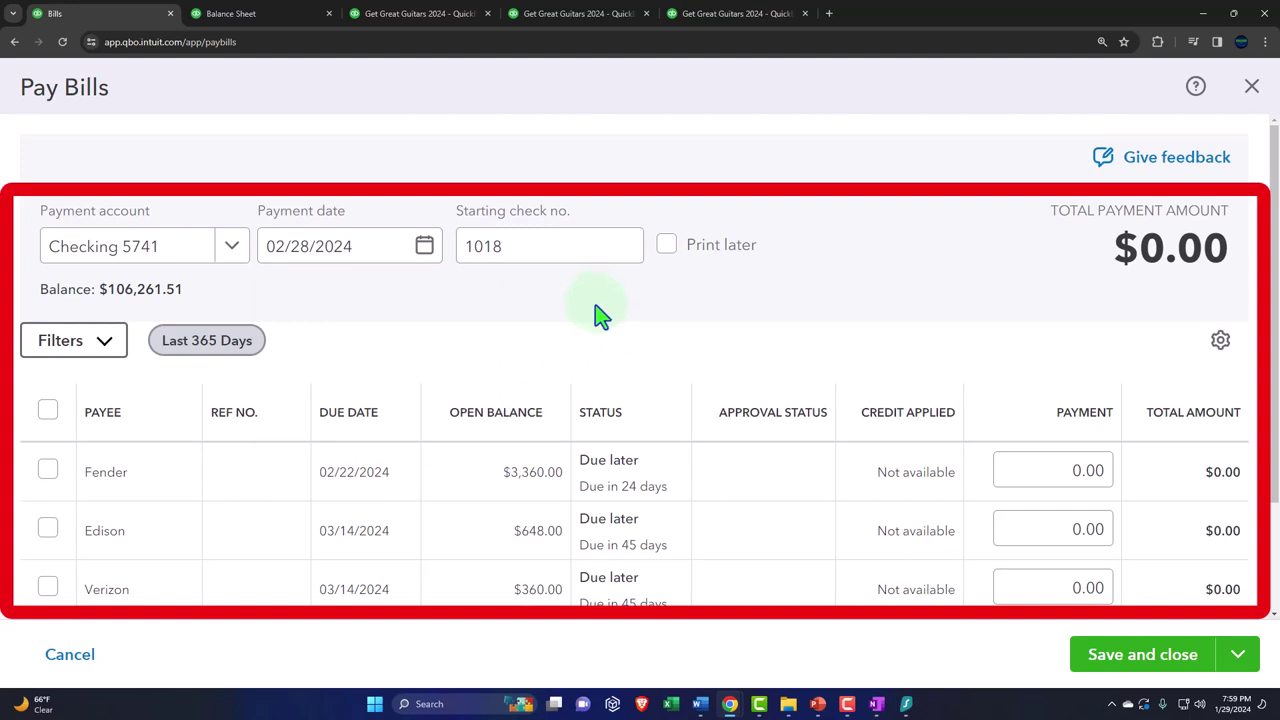
{"action": "triple_click", "coordinate": [357, 246]}
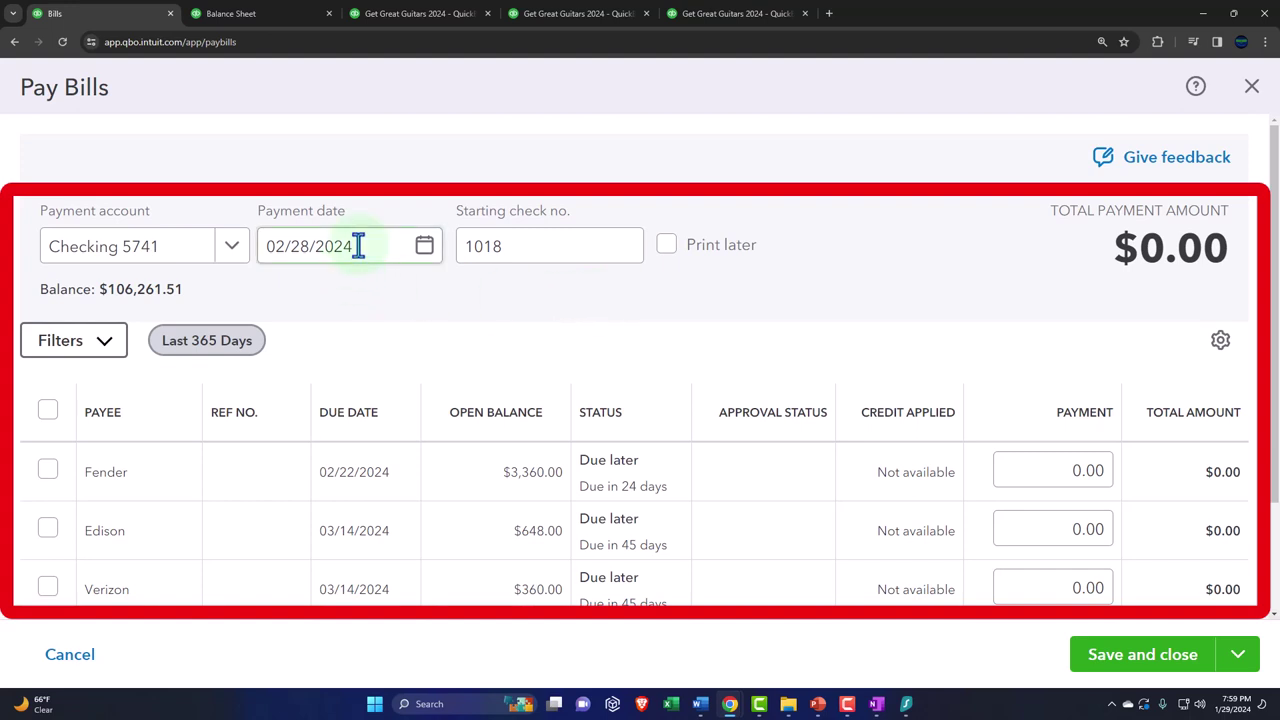
{"action": "key", "text": "Tab"}
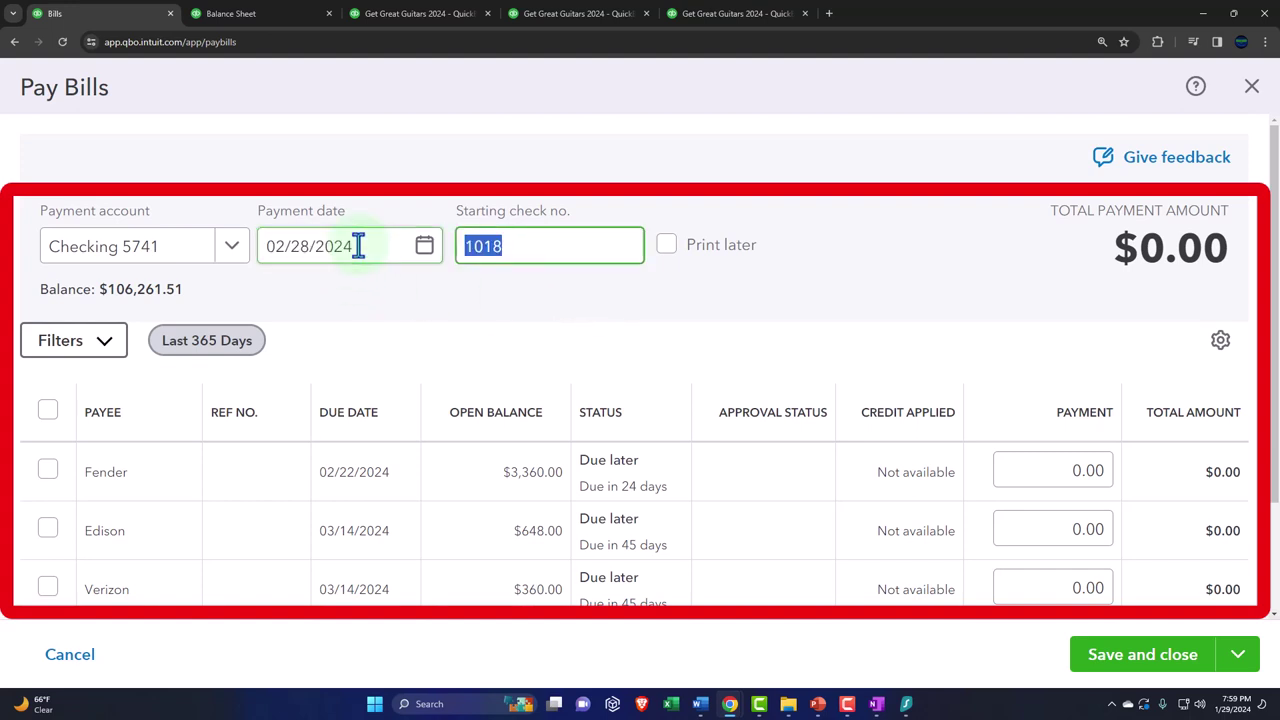
{"action": "key", "text": "Tab"}
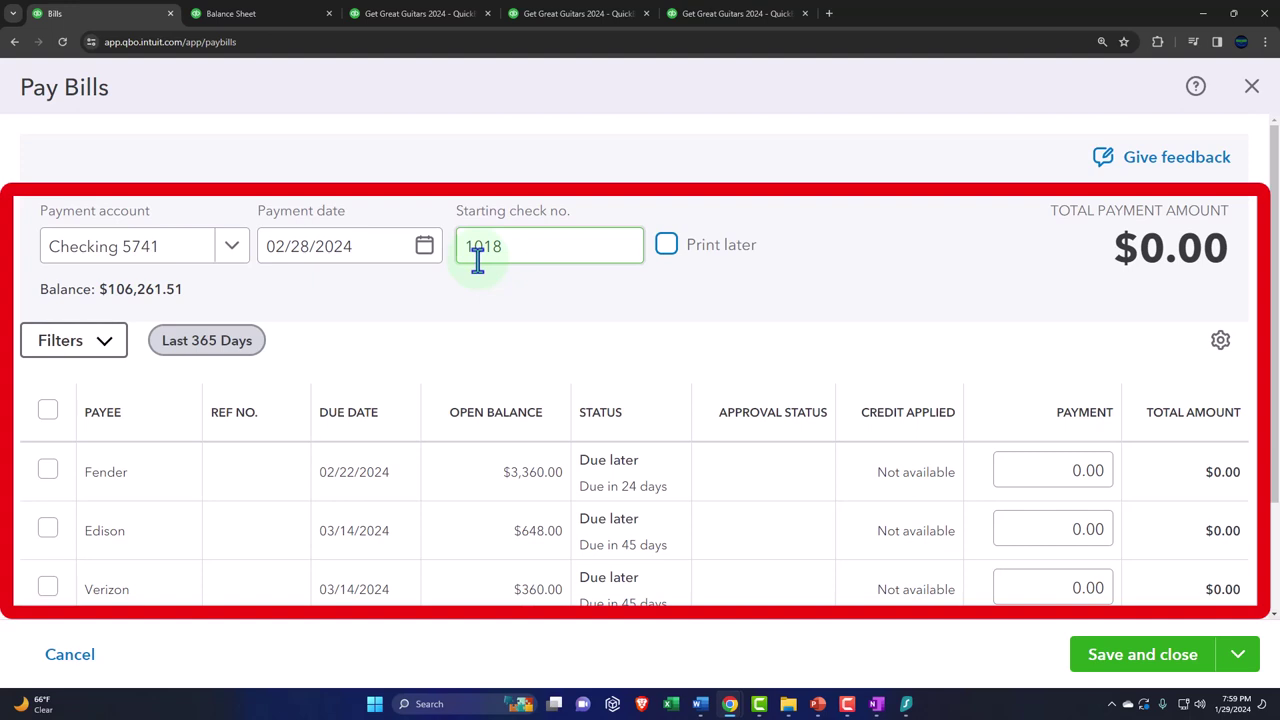
{"action": "left_click", "coordinate": [586, 292]}
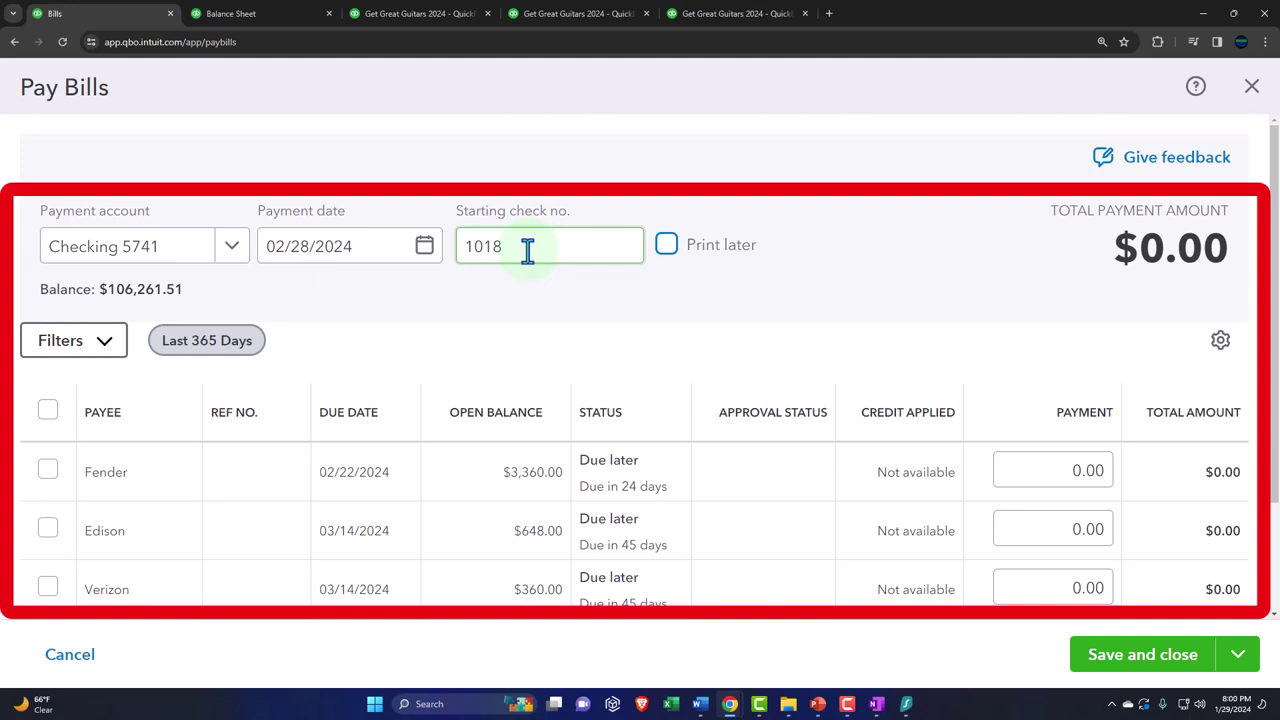
Select the Verizon bill for $360.00 and the Spectrum bill for $180.00, and save and close their payments
{"action": "scroll", "coordinate": [538, 412], "scroll_direction": "down", "scroll_amount": 1}
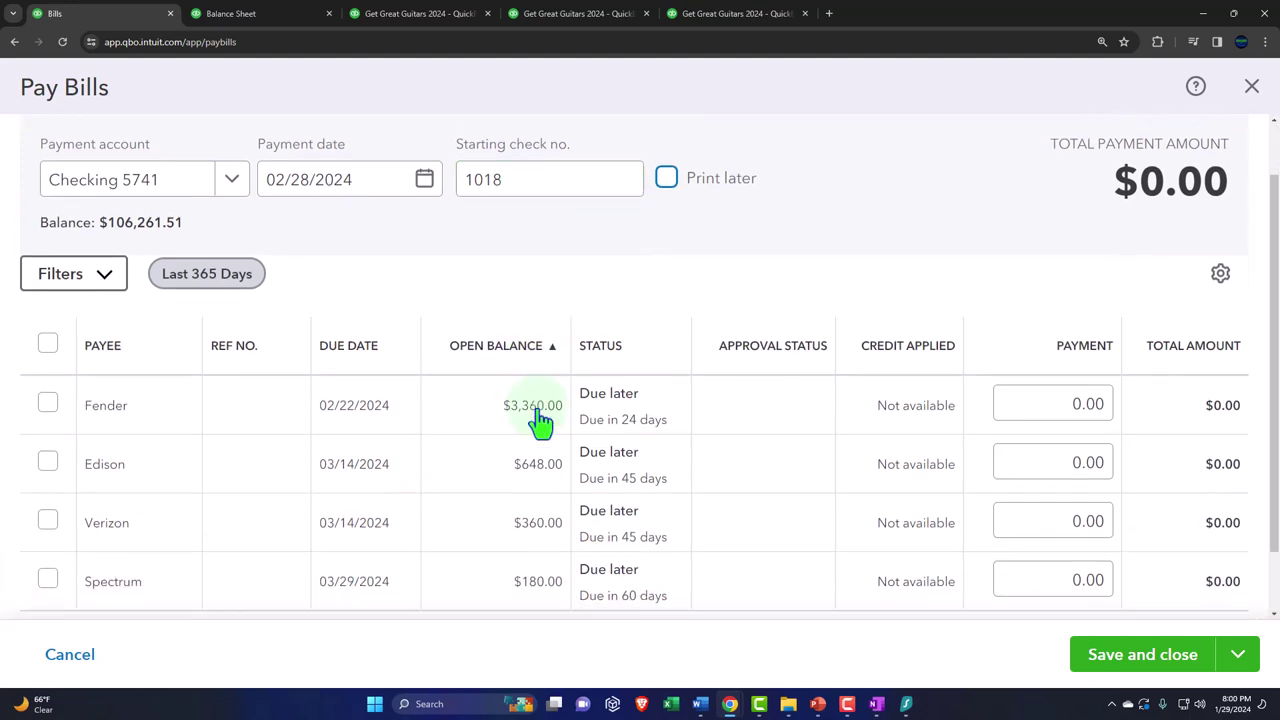
{"action": "left_click", "coordinate": [150, 350]}
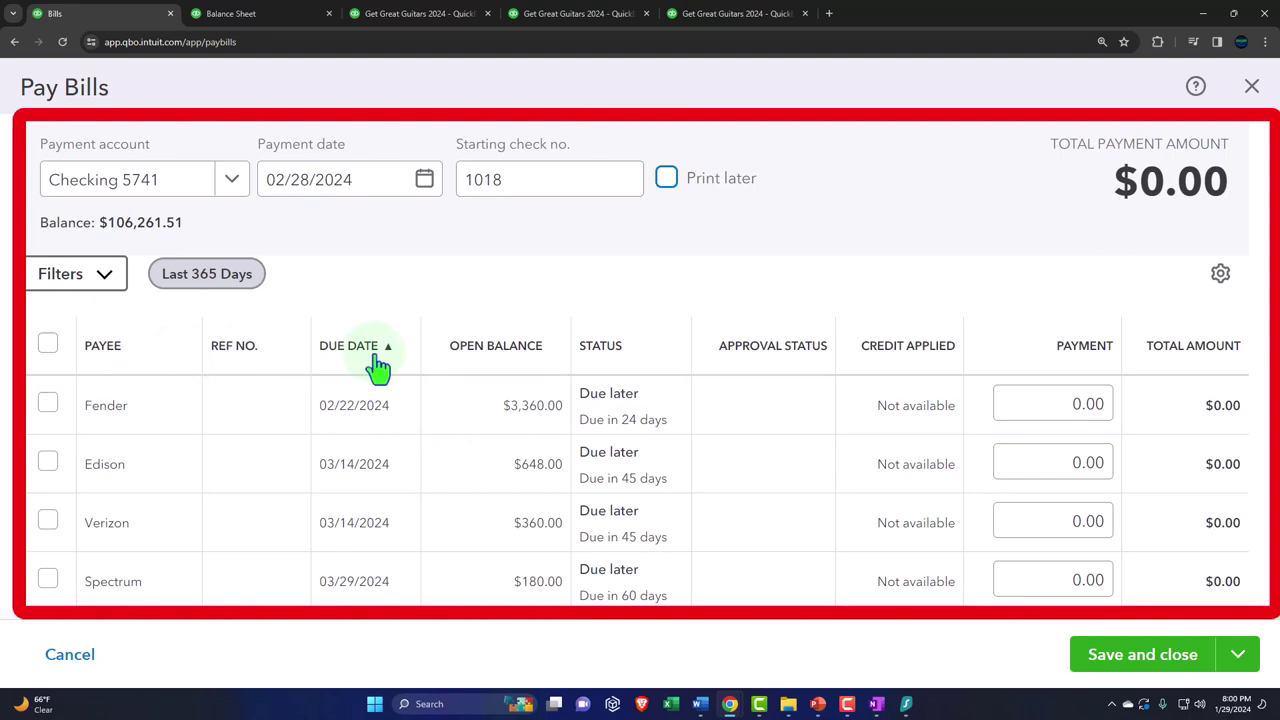
{"action": "scroll", "coordinate": [378, 368], "scroll_direction": "down", "scroll_amount": 1}
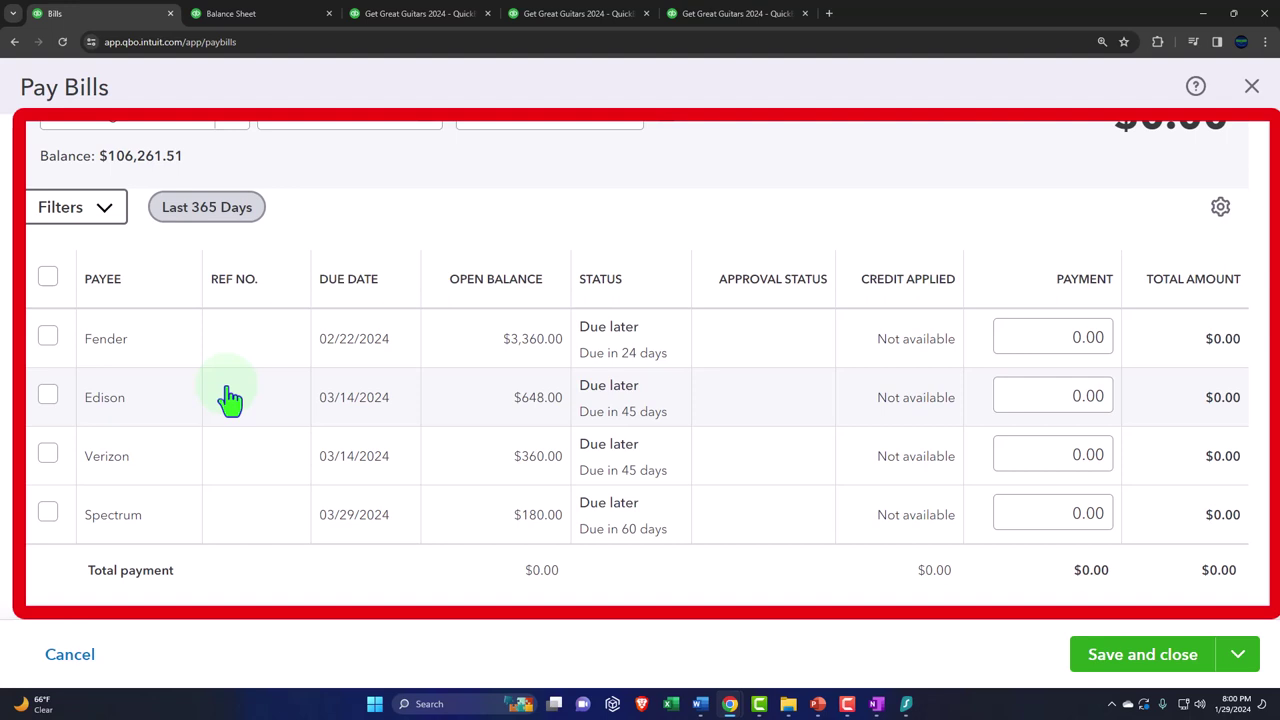
{"action": "left_click", "coordinate": [47, 518]}
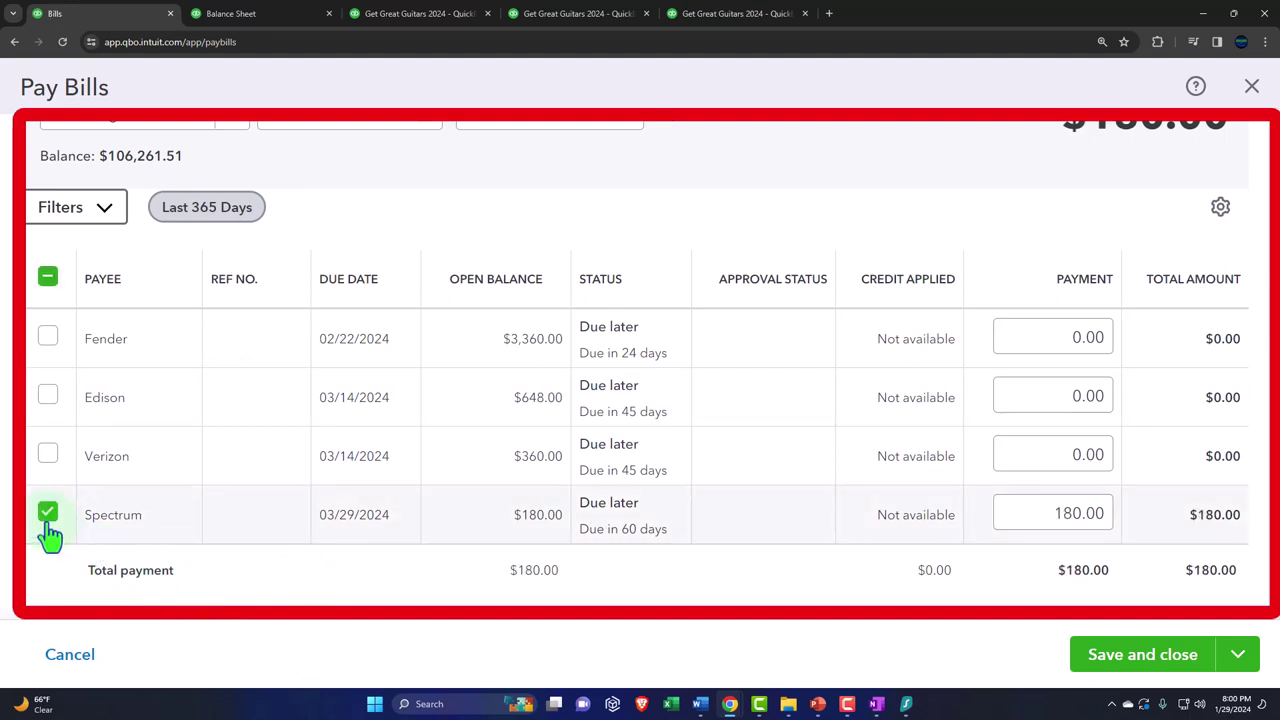
{"action": "left_click", "coordinate": [48, 458]}
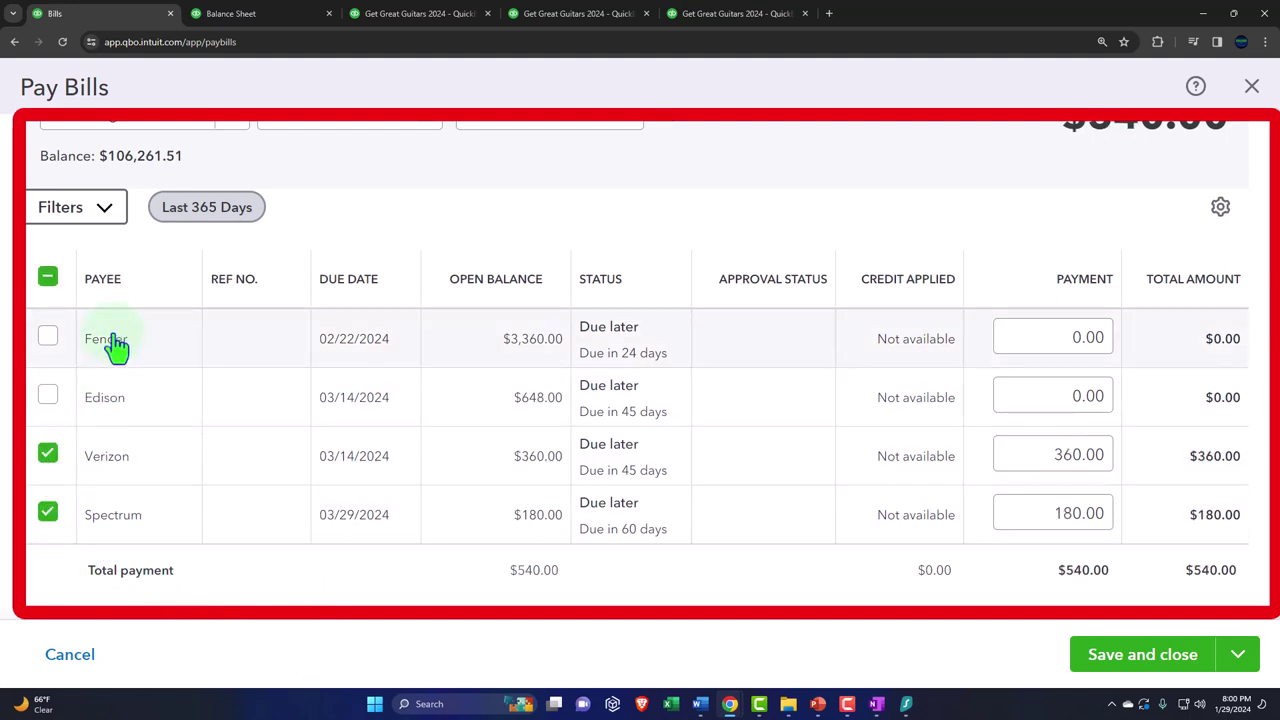
{"action": "scroll", "coordinate": [350, 450], "scroll_direction": "down", "scroll_amount": 1}
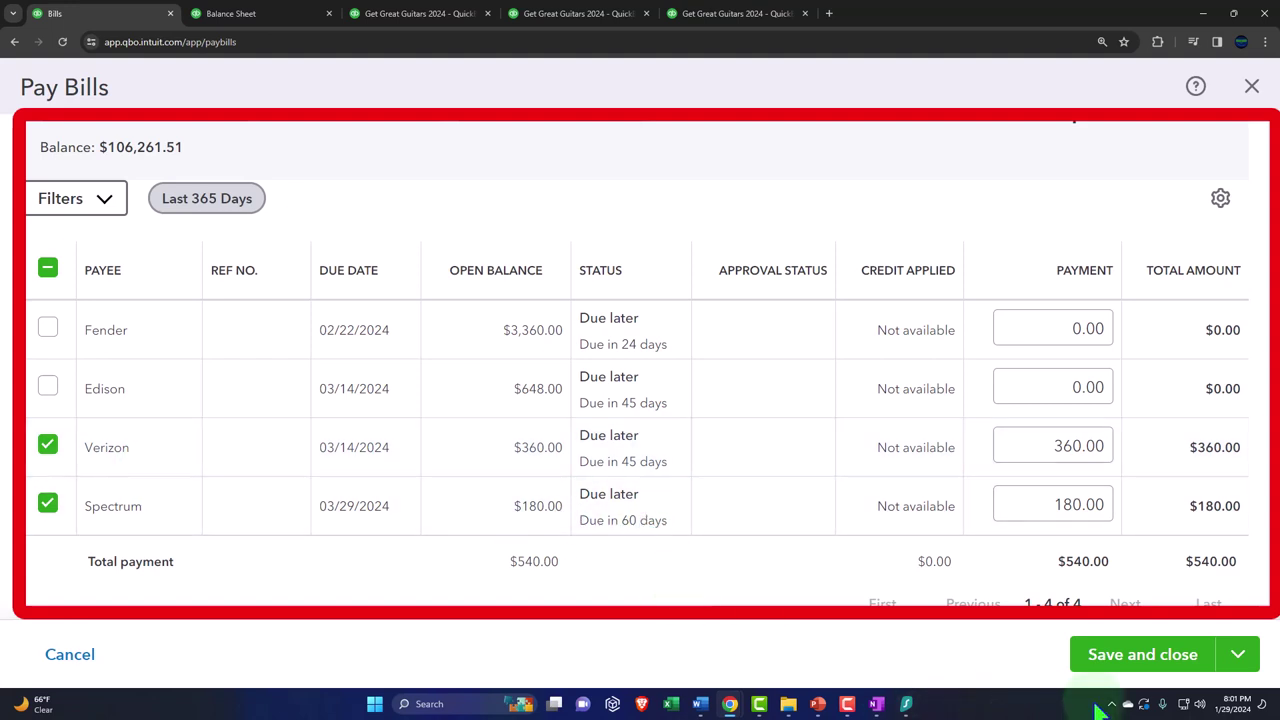
{"action": "left_click", "coordinate": [1236, 655]}
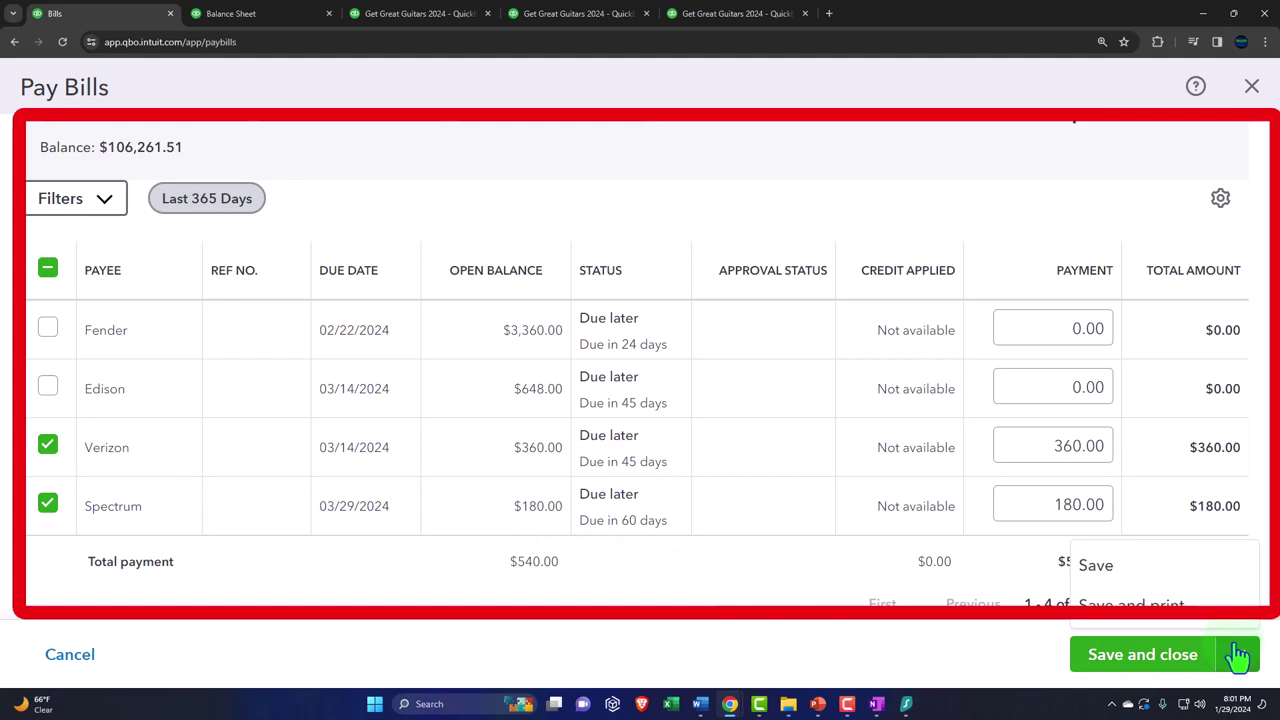
{"action": "left_click", "coordinate": [1168, 658]}
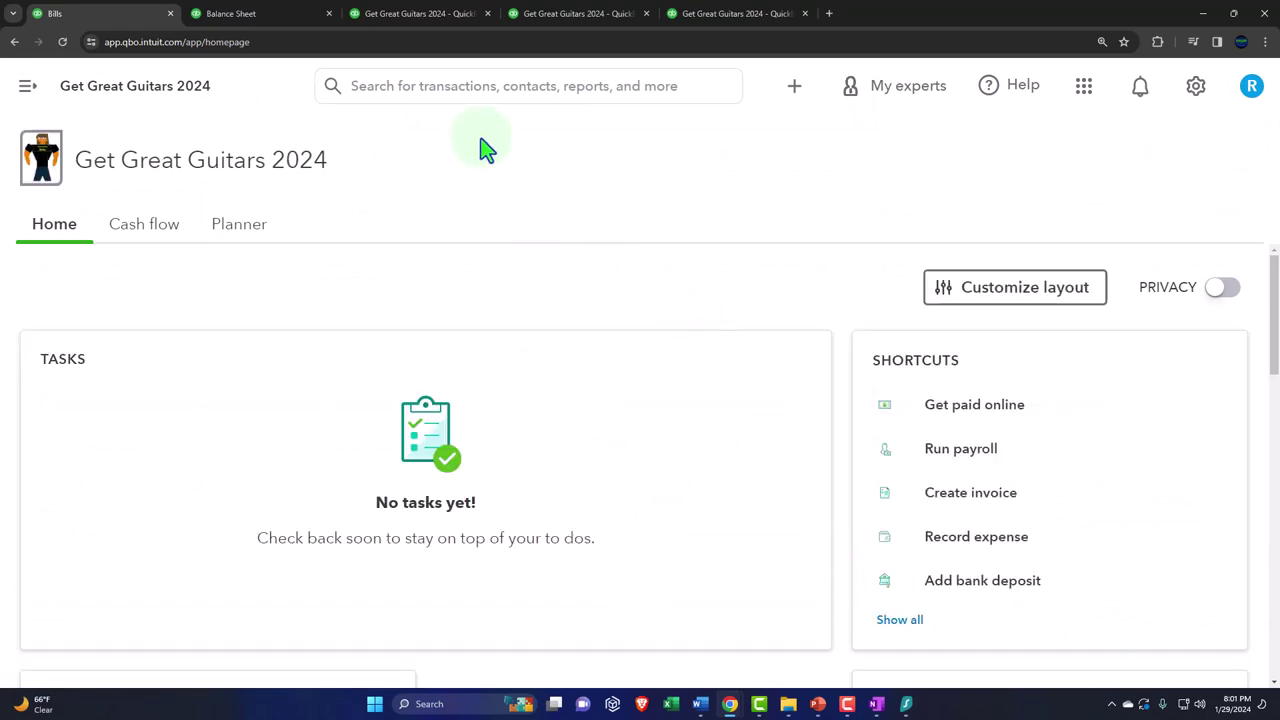
Open February's checking account transactions from the balance sheet and examine the Verizon and Spectrum bill payments
{"action": "left_click", "coordinate": [268, 14]}
{"action": "scroll", "coordinate": [280, 303], "scroll_direction": "up", "scroll_amount": 3}
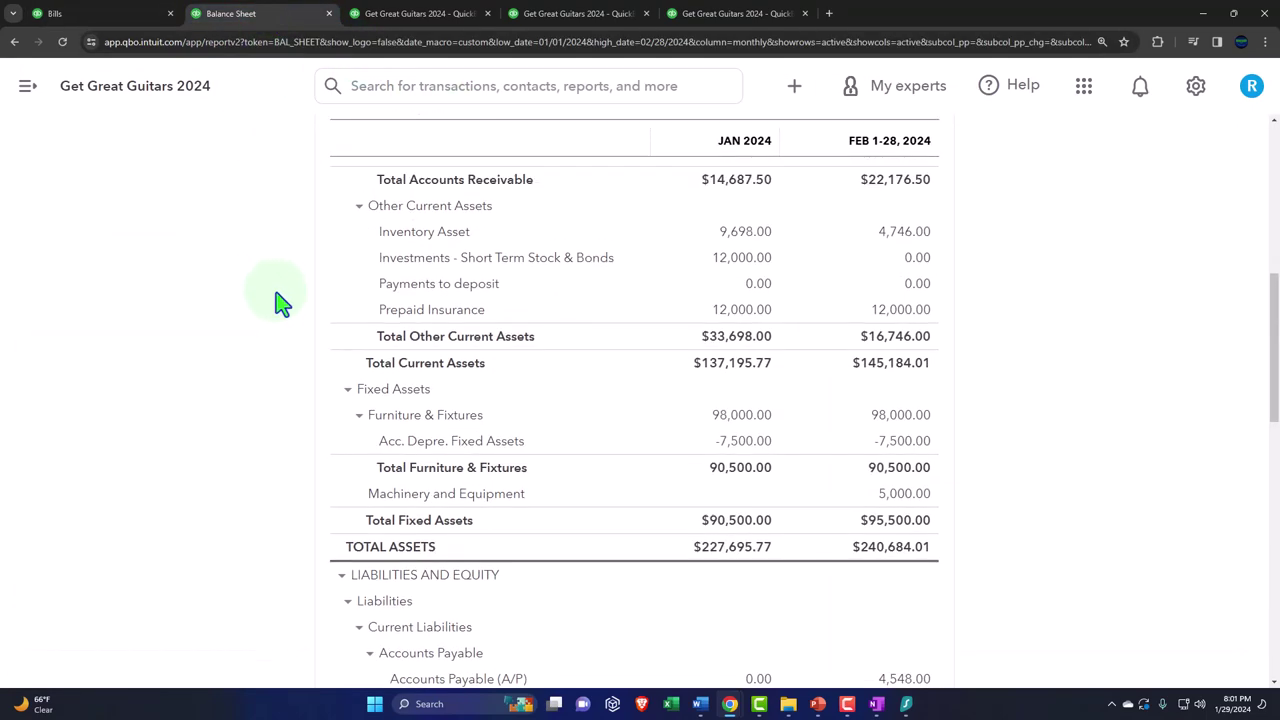
{"action": "scroll", "coordinate": [280, 303], "scroll_direction": "up", "scroll_amount": 6}
{"action": "scroll", "coordinate": [903, 413], "scroll_direction": "down", "scroll_amount": 3}
{"action": "left_click", "coordinate": [888, 370]}
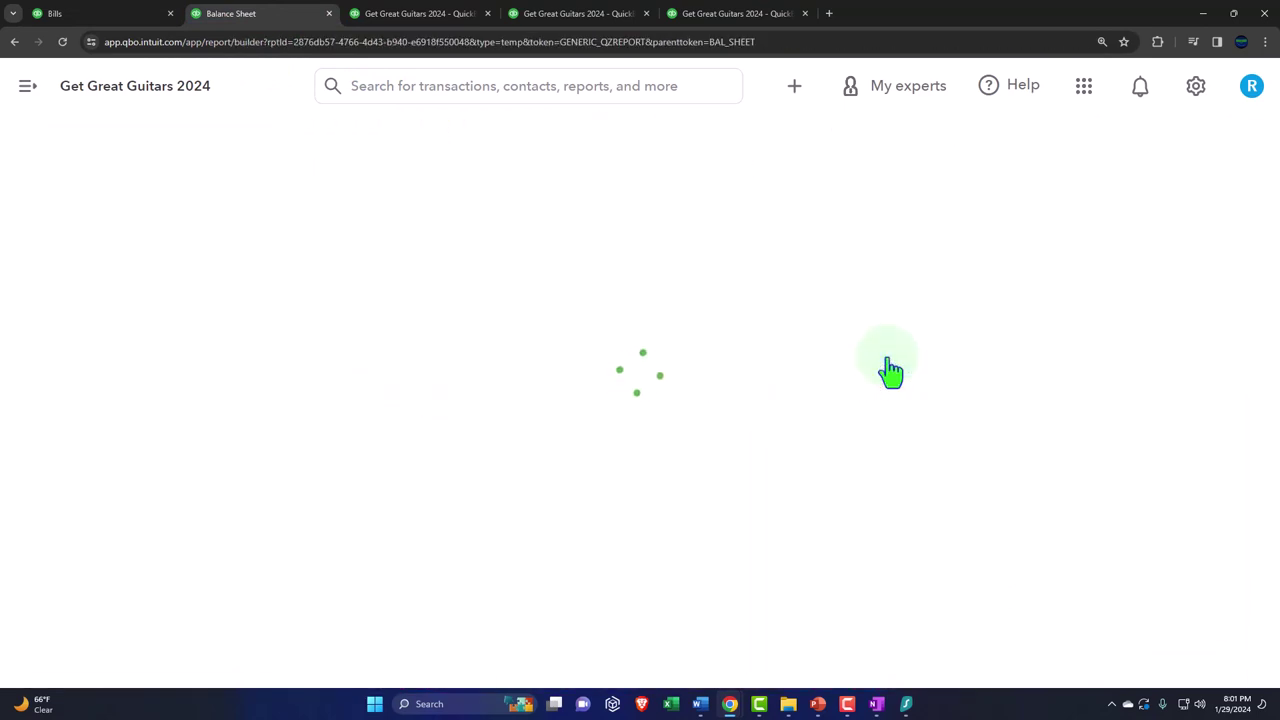
{"action": "scroll", "coordinate": [795, 518], "scroll_direction": "down", "scroll_amount": 2}
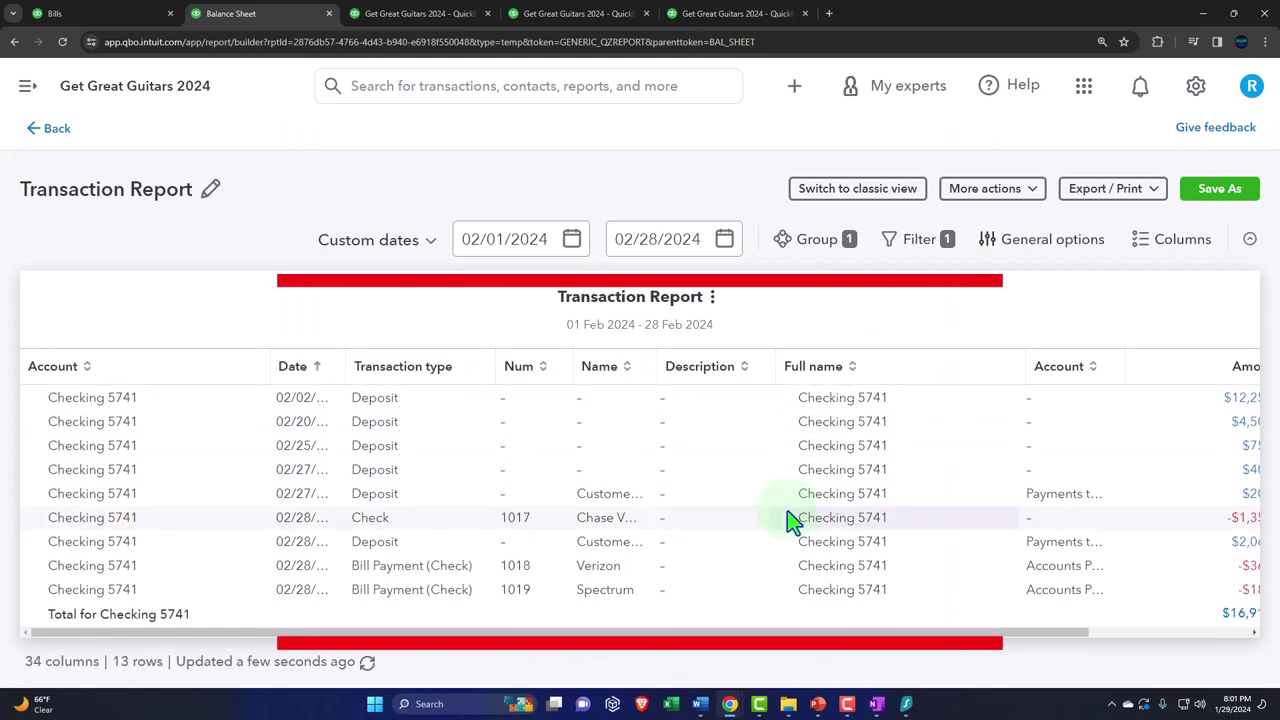
{"action": "scroll", "coordinate": [795, 518], "scroll_direction": "down", "scroll_amount": 1}
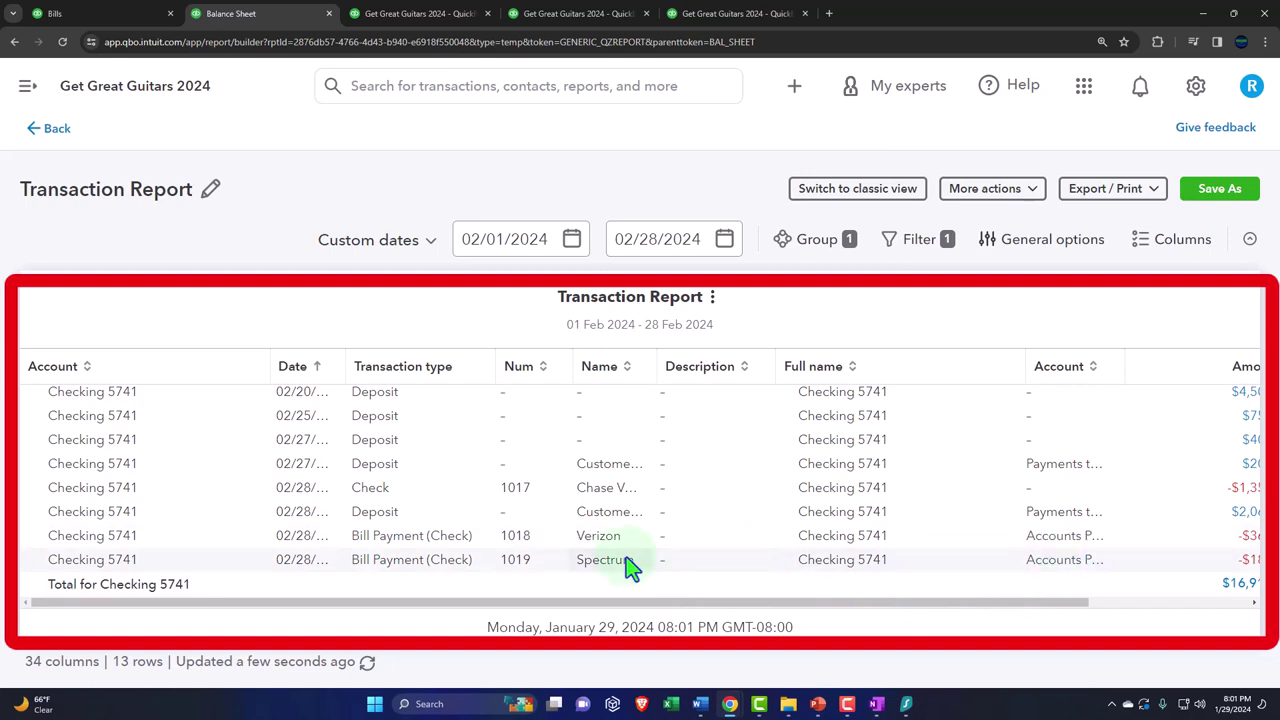
Open the Verizon bill payment from the transaction report and review its payment details and the bill it pays
{"action": "left_click", "coordinate": [424, 540]}
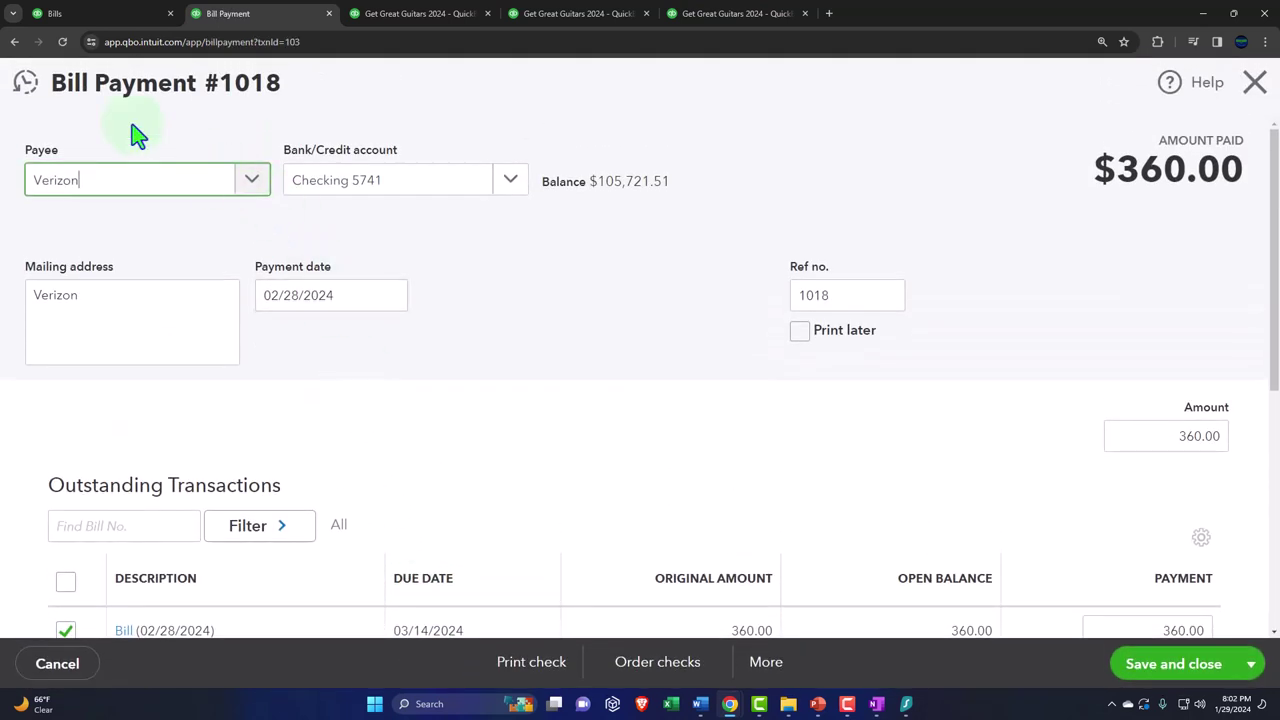
{"action": "scroll", "coordinate": [134, 131], "scroll_direction": "down", "scroll_amount": 3}
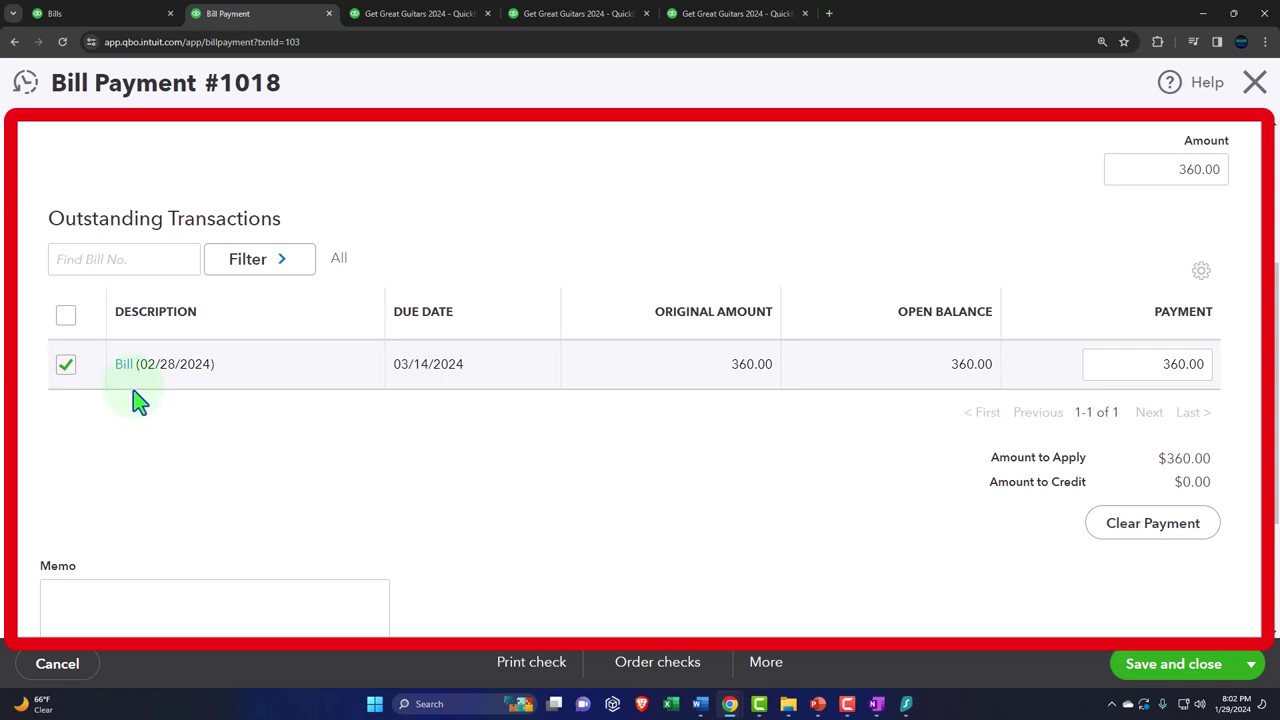
{"action": "scroll", "coordinate": [133, 390], "scroll_direction": "up", "scroll_amount": 3}
{"action": "scroll", "coordinate": [133, 390], "scroll_direction": "down", "scroll_amount": 1}
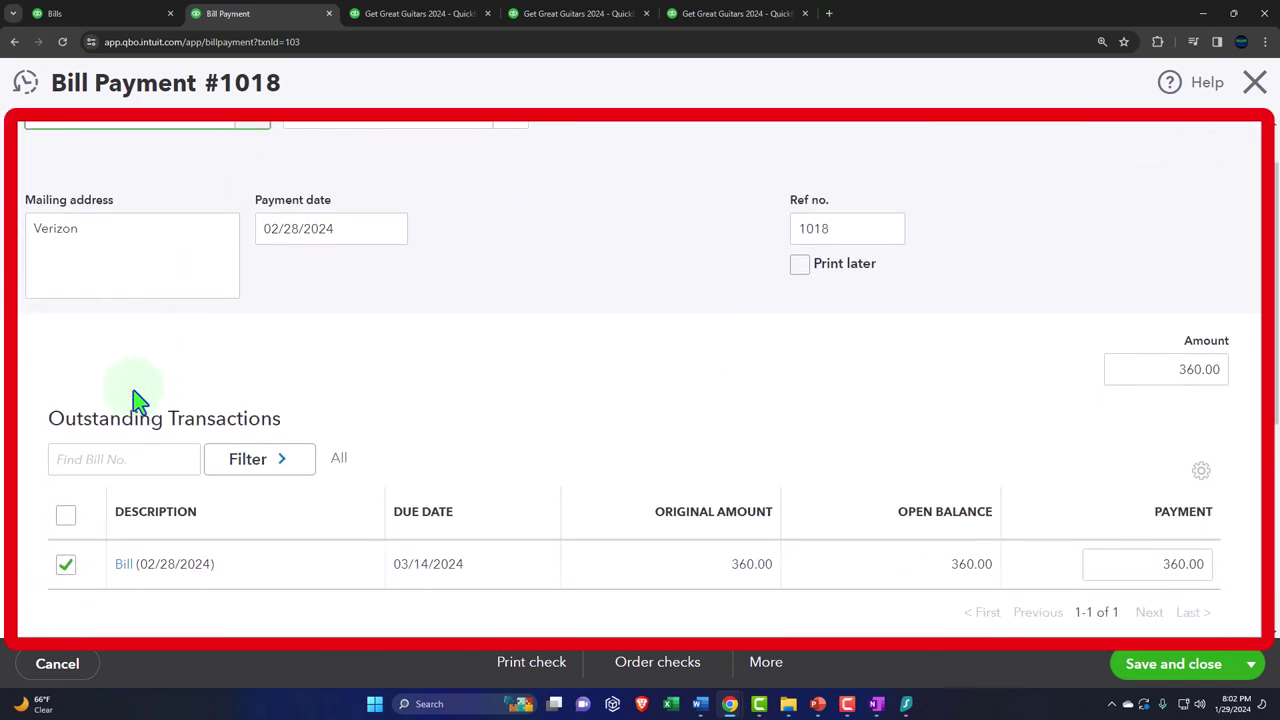
{"action": "scroll", "coordinate": [138, 400], "scroll_direction": "up", "scroll_amount": 1}
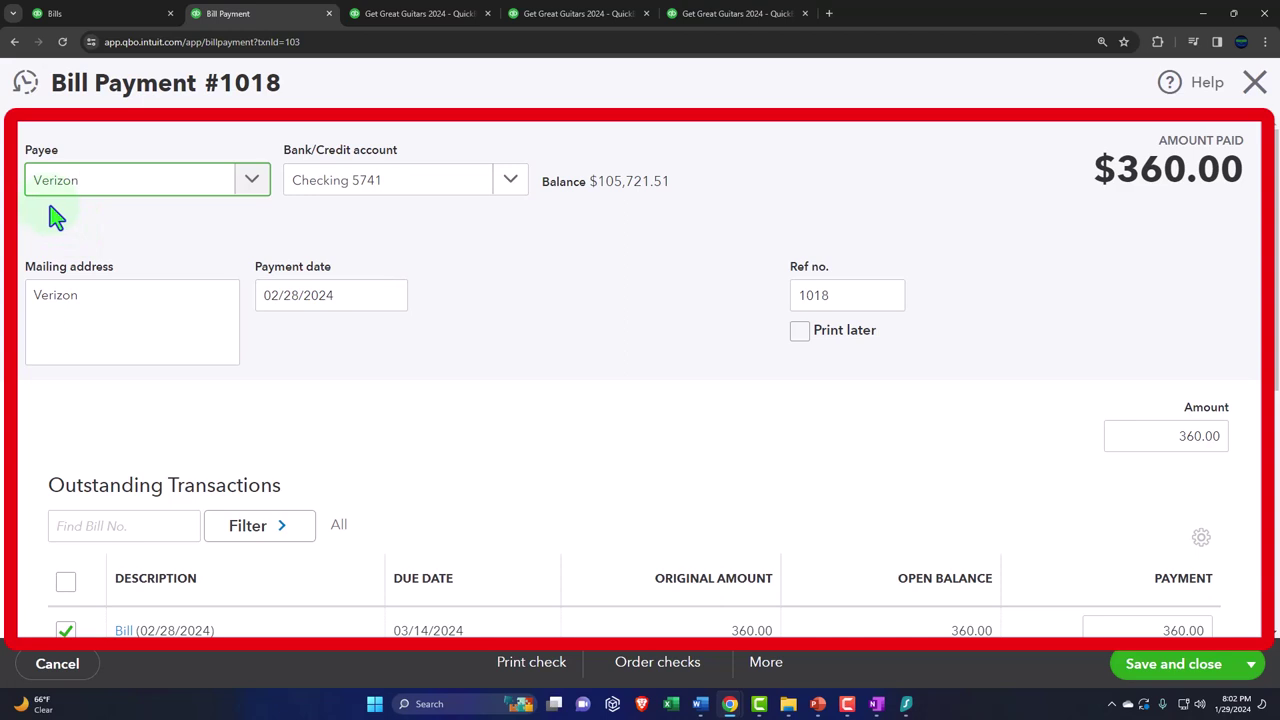
{"action": "scroll", "coordinate": [52, 215], "scroll_direction": "down", "scroll_amount": 2}
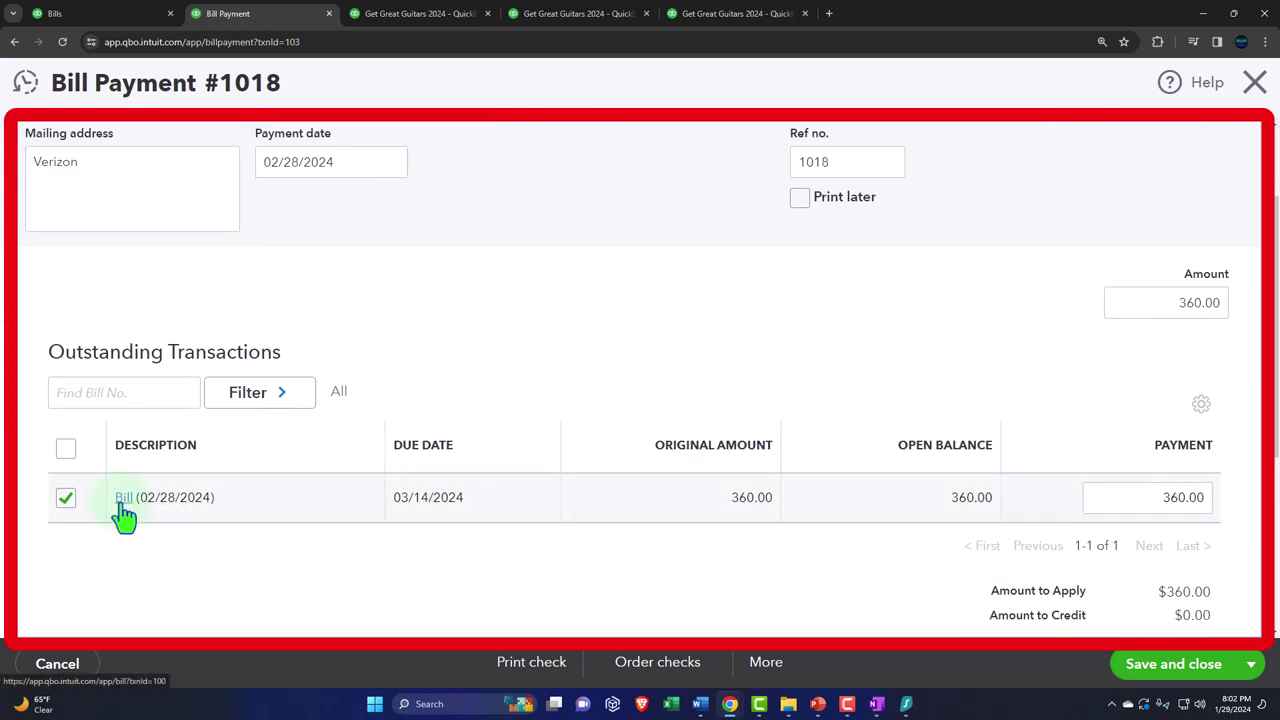
Open the Verizon bill linked to the payment, check its category details, and return to the transaction report
{"action": "left_click", "coordinate": [122, 506]}
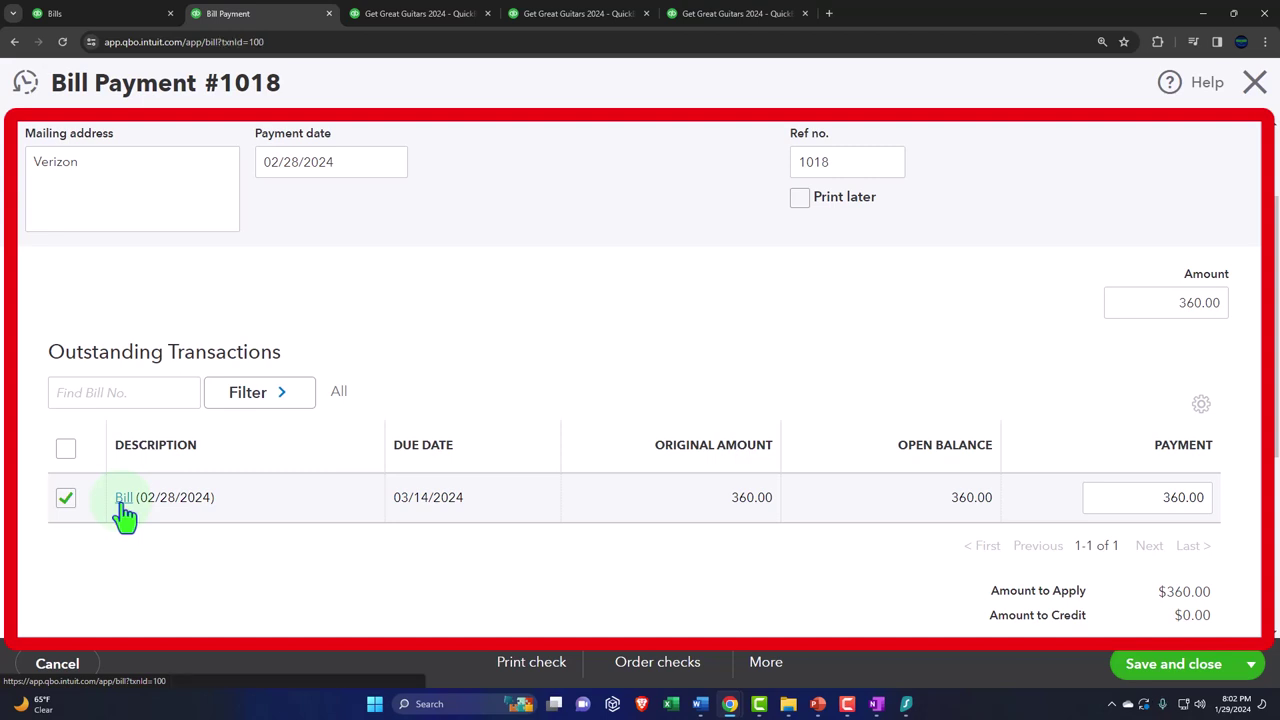
{"action": "scroll", "coordinate": [158, 513], "scroll_direction": "down", "scroll_amount": 2}
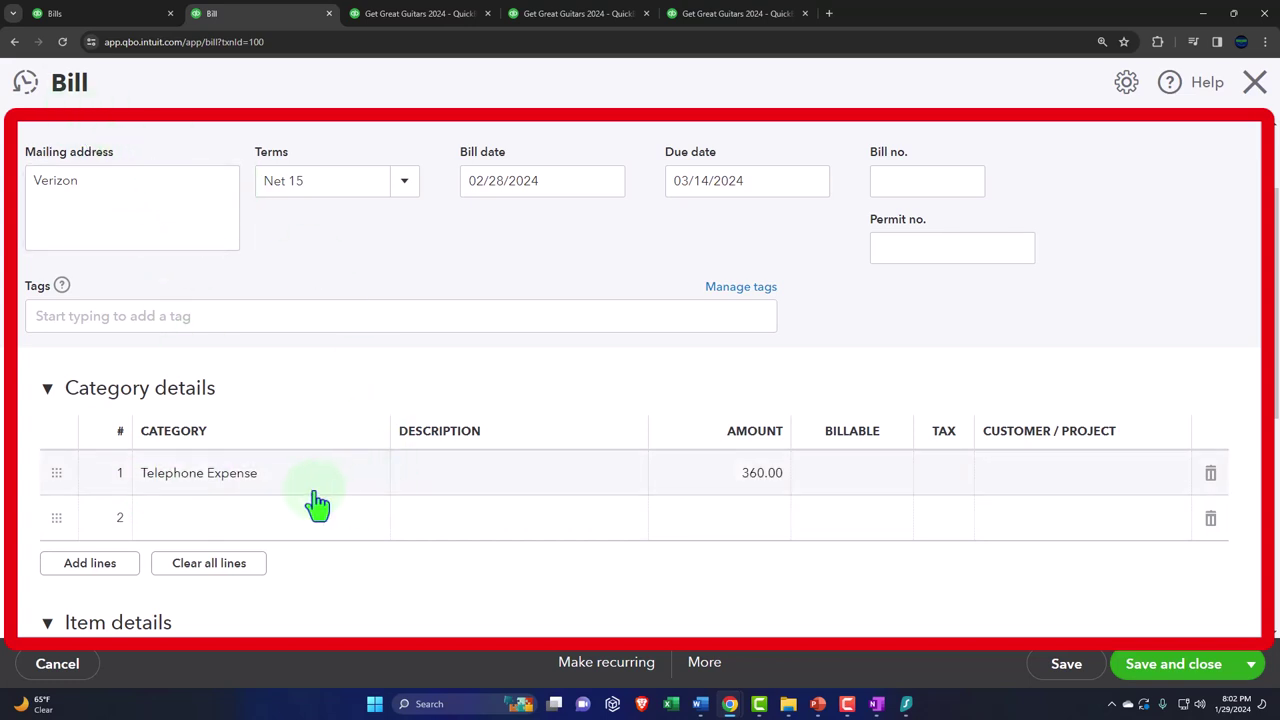
{"action": "left_click", "coordinate": [1254, 83]}
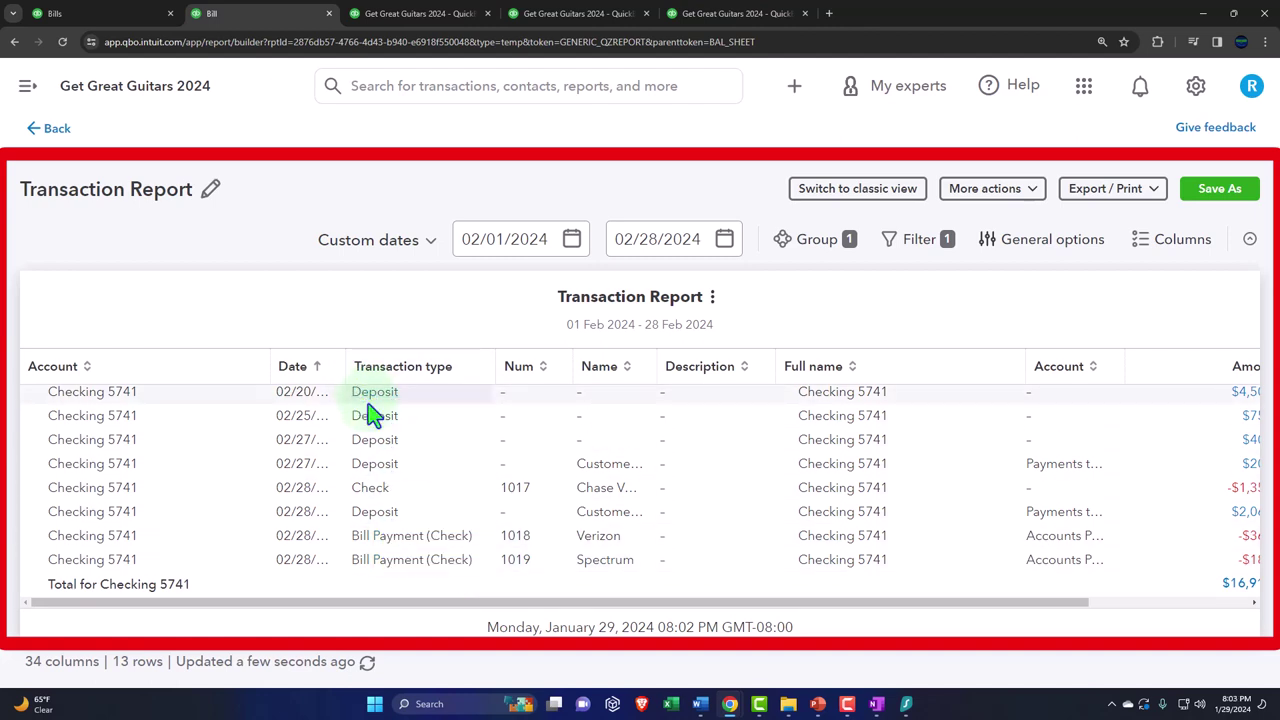
{"action": "scroll", "coordinate": [375, 440], "scroll_direction": "up", "scroll_amount": 3}
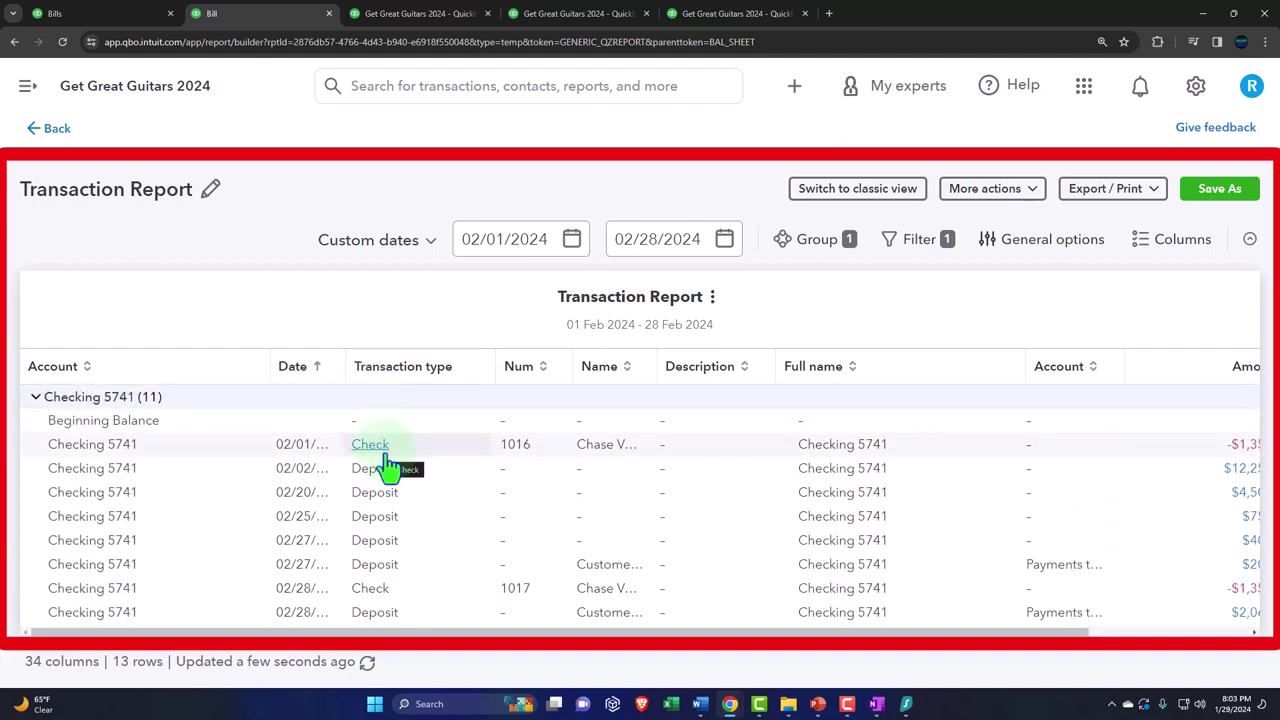
Add a filter to the checking account transaction report where Transaction type equals Check
{"action": "scroll", "coordinate": [388, 466], "scroll_direction": "down", "scroll_amount": 2}
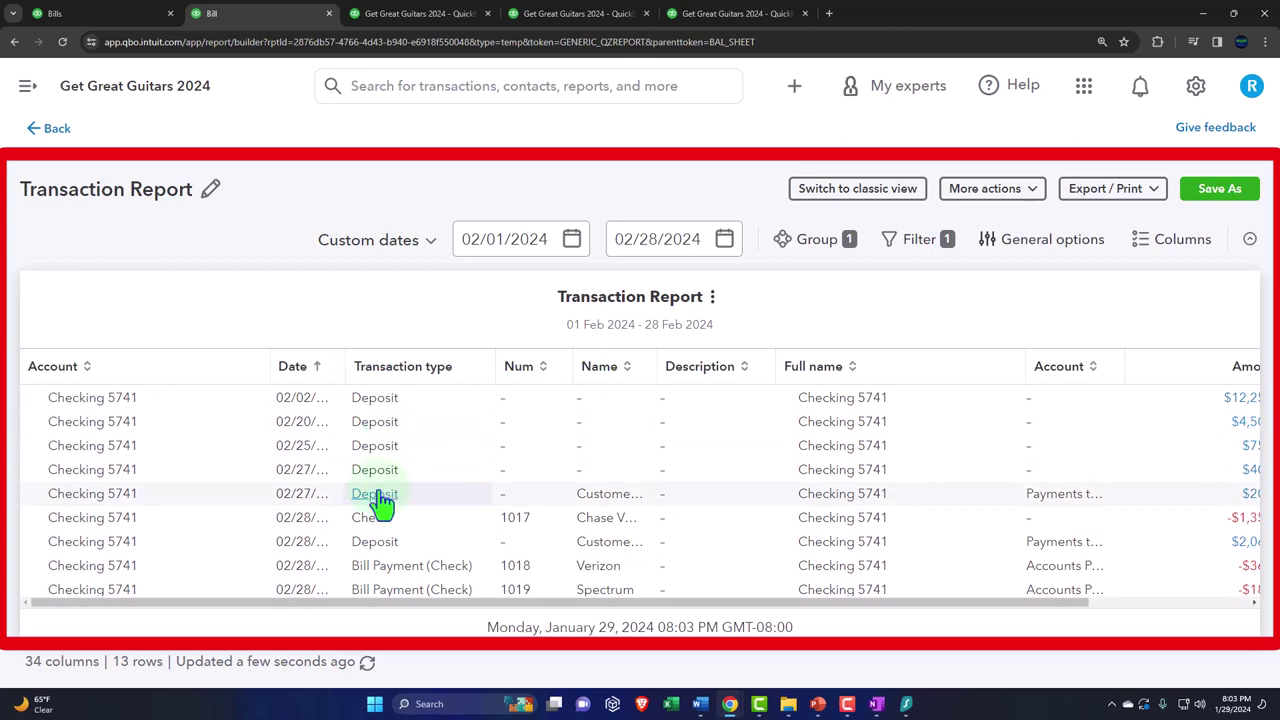
{"action": "left_click", "coordinate": [919, 245]}
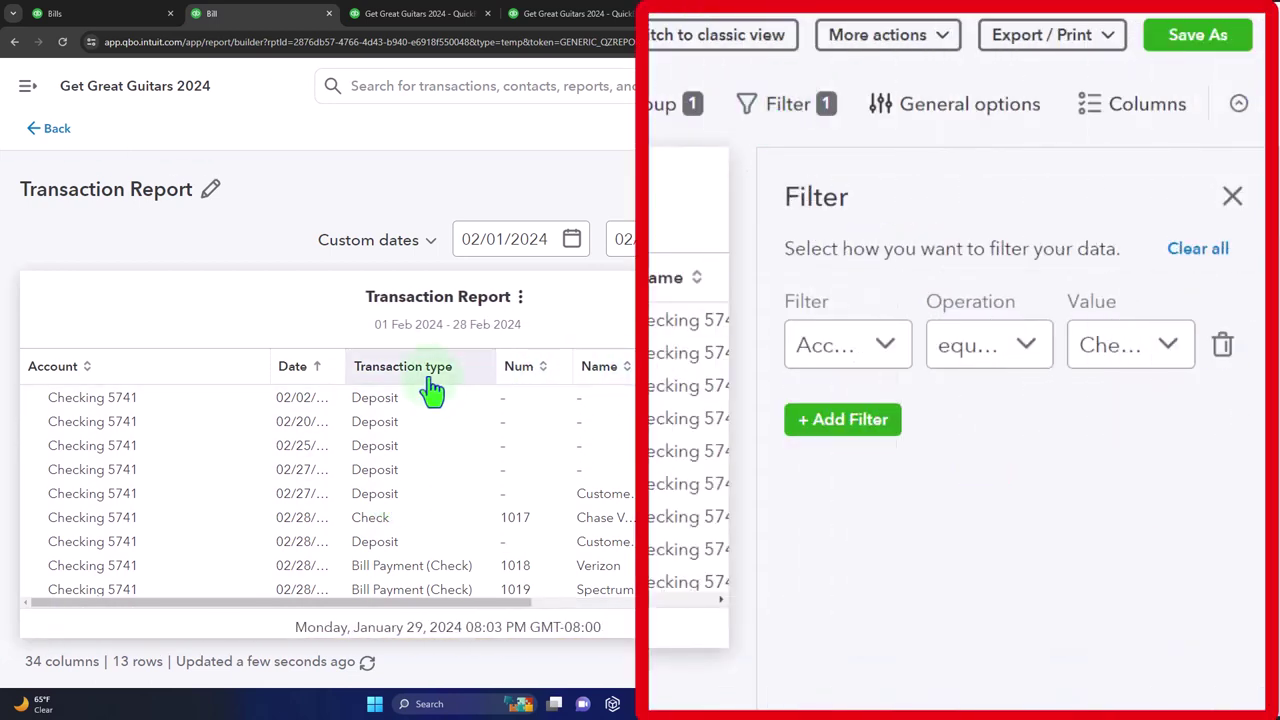
{"action": "left_click", "coordinate": [815, 425]}
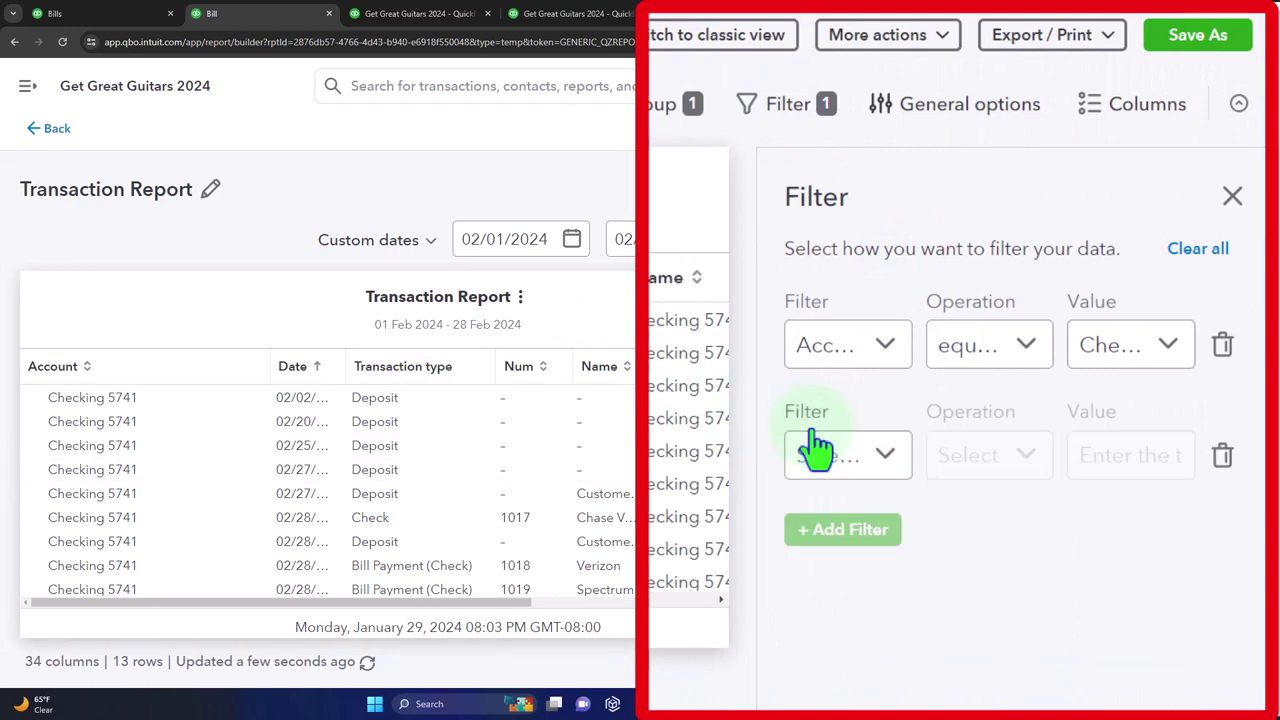
{"action": "left_click", "coordinate": [880, 460]}
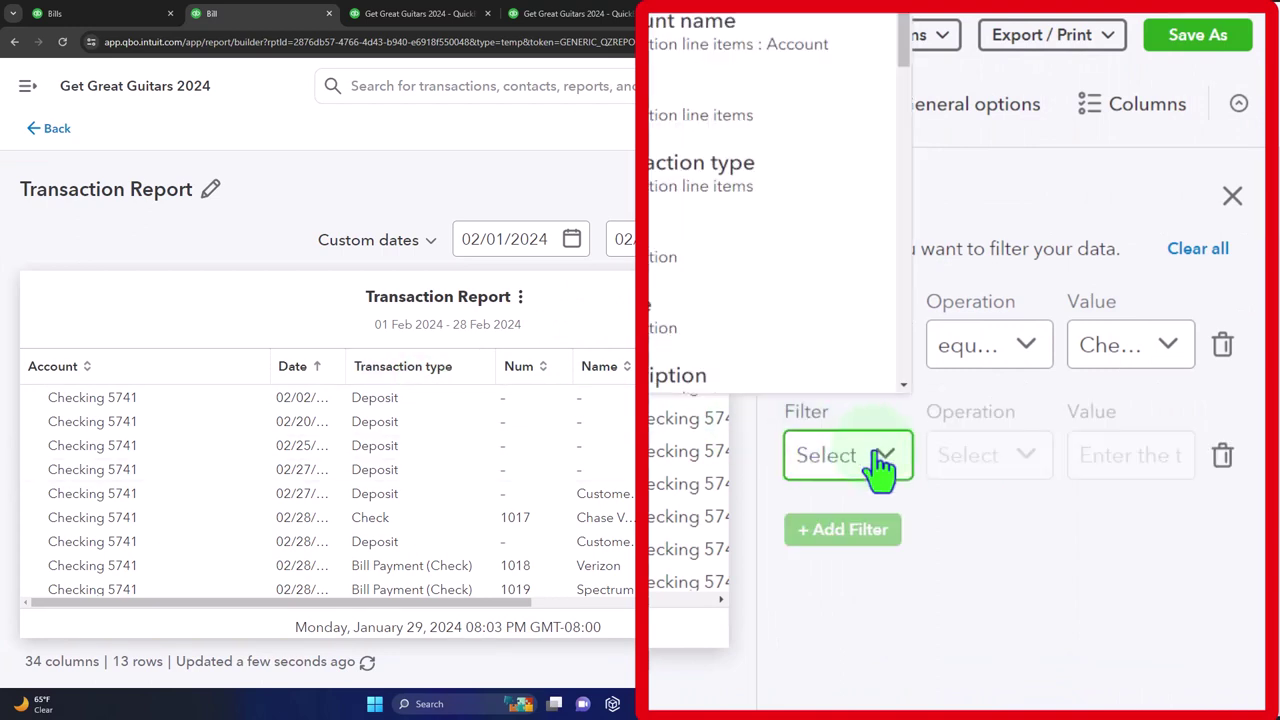
{"action": "left_click", "coordinate": [752, 192]}
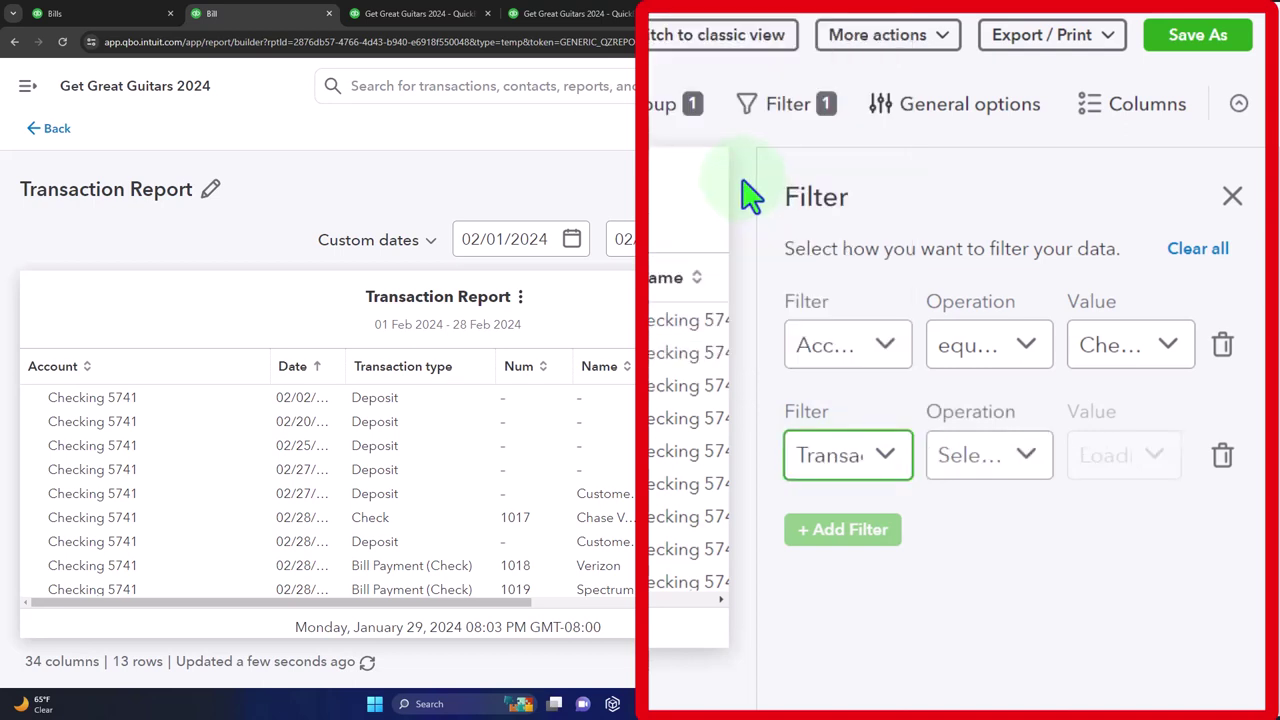
{"action": "left_click", "coordinate": [1015, 465]}
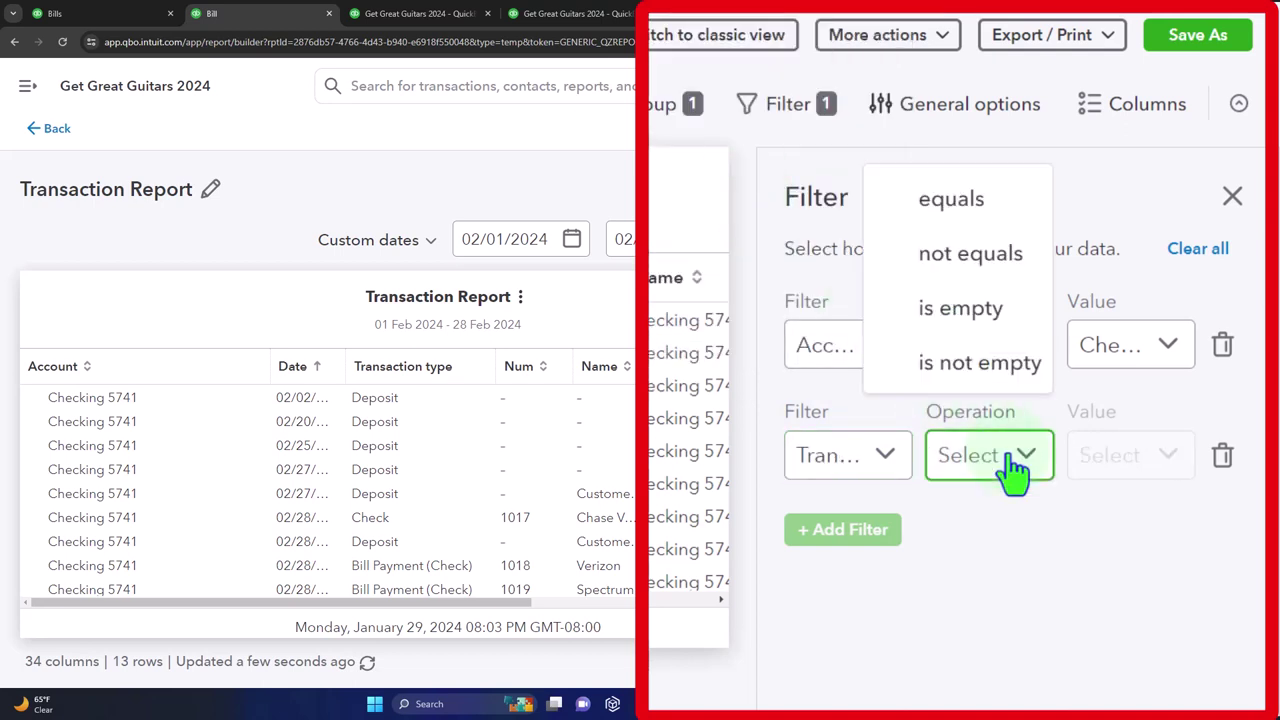
{"action": "left_click", "coordinate": [988, 218]}
{"action": "left_click", "coordinate": [1157, 455]}
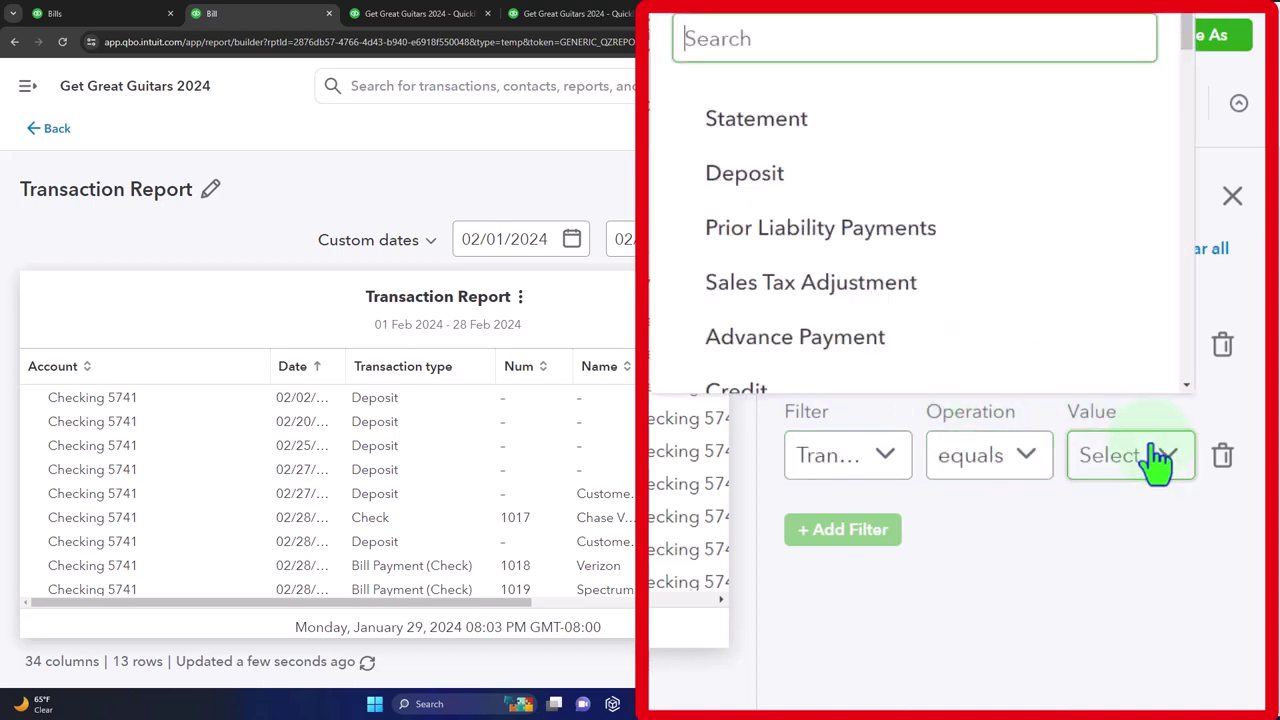
{"action": "type", "text": "chec"}
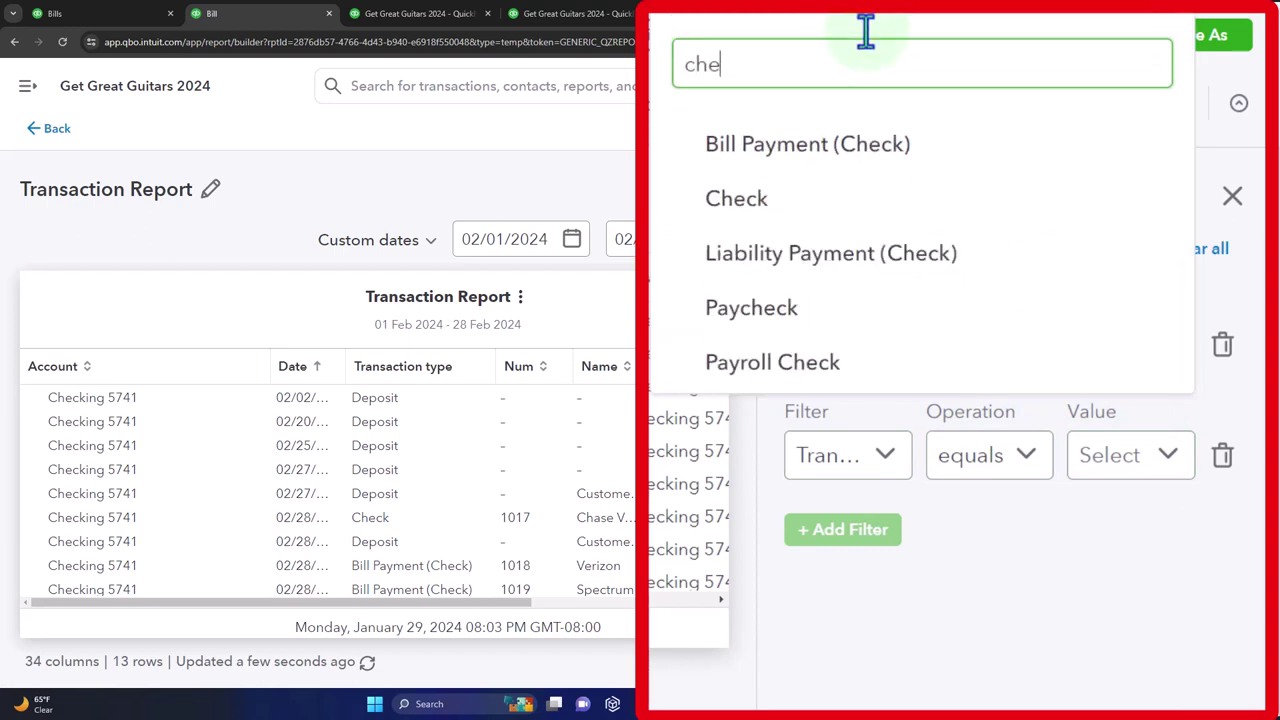
{"action": "left_click", "coordinate": [800, 222]}
Add Bill Payment (Check) to the report's transaction type filter and review the filtered transactions
{"action": "left_click", "coordinate": [1128, 491]}
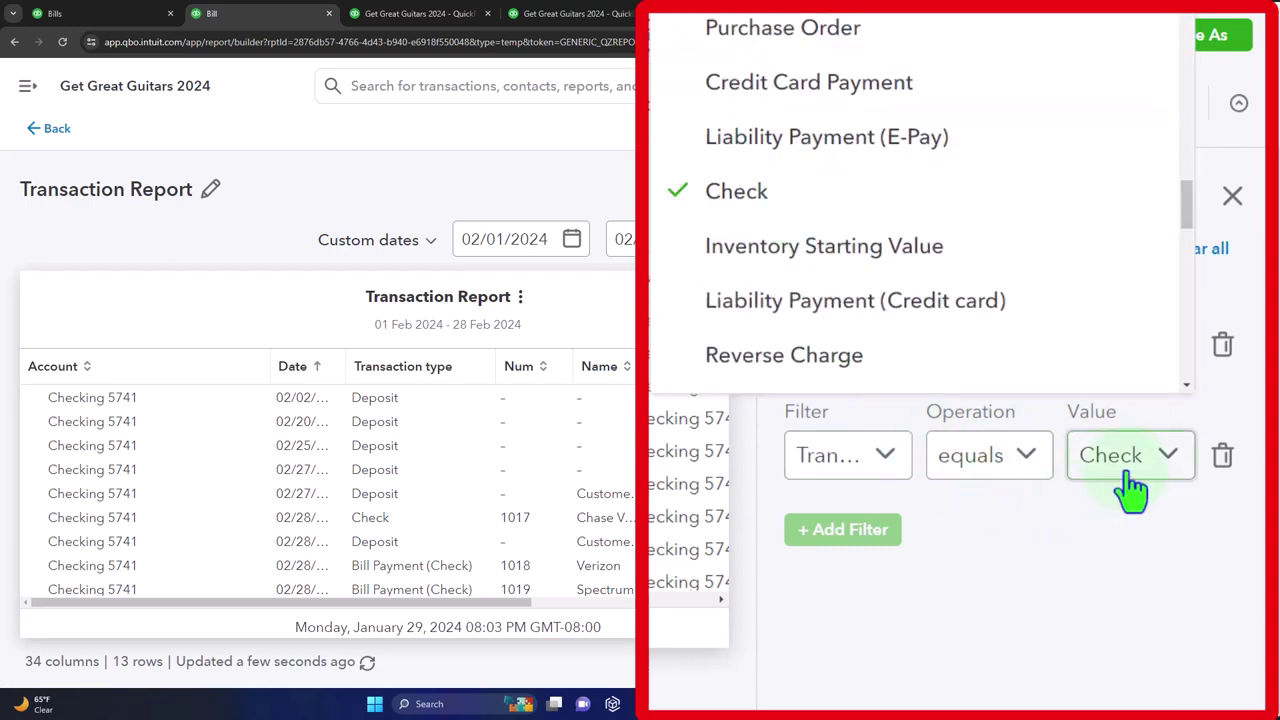
{"action": "left_click", "coordinate": [1148, 485]}
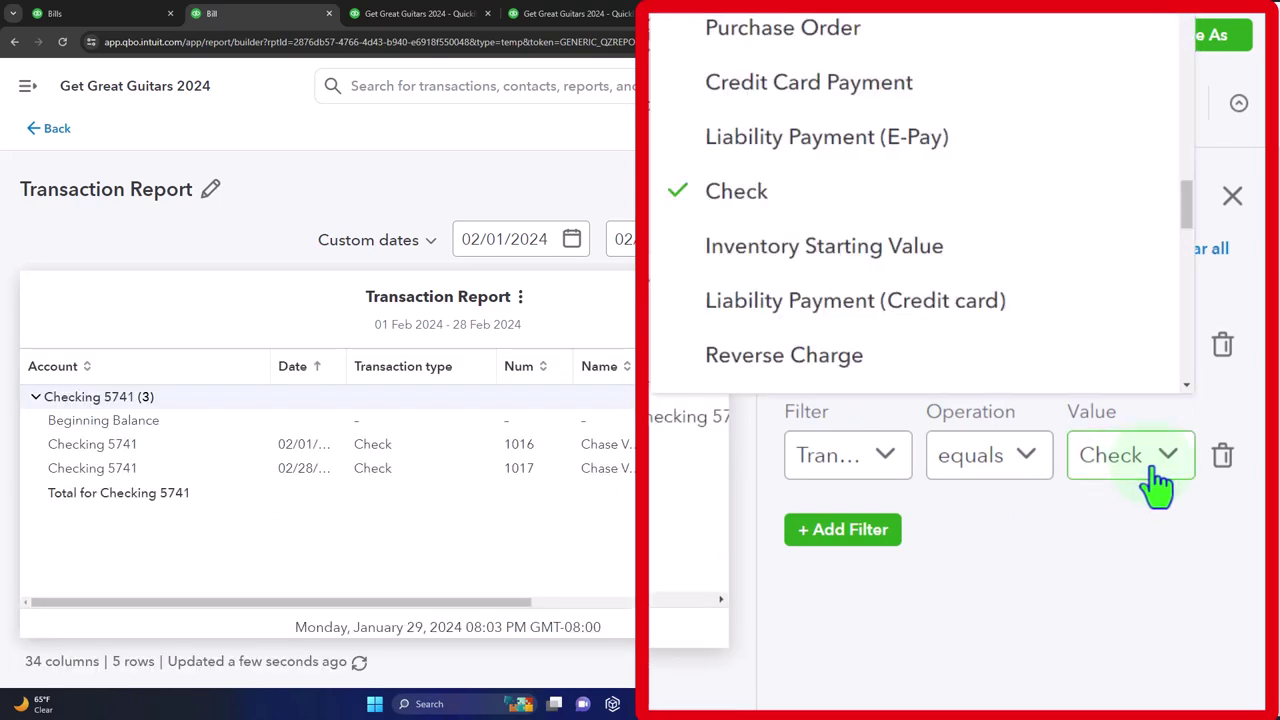
{"action": "scroll", "coordinate": [970, 175], "scroll_direction": "up", "scroll_amount": 3}
{"action": "scroll", "coordinate": [966, 175], "scroll_direction": "up", "scroll_amount": 10}
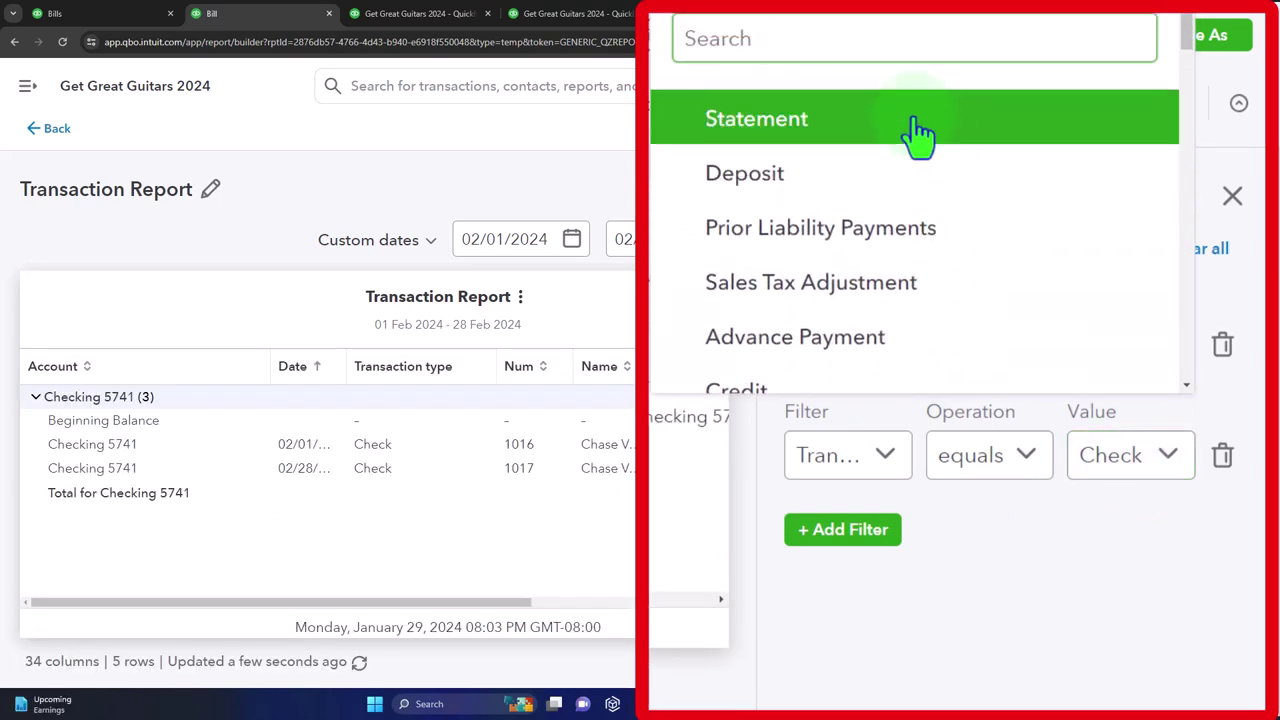
{"action": "type", "text": "check"}
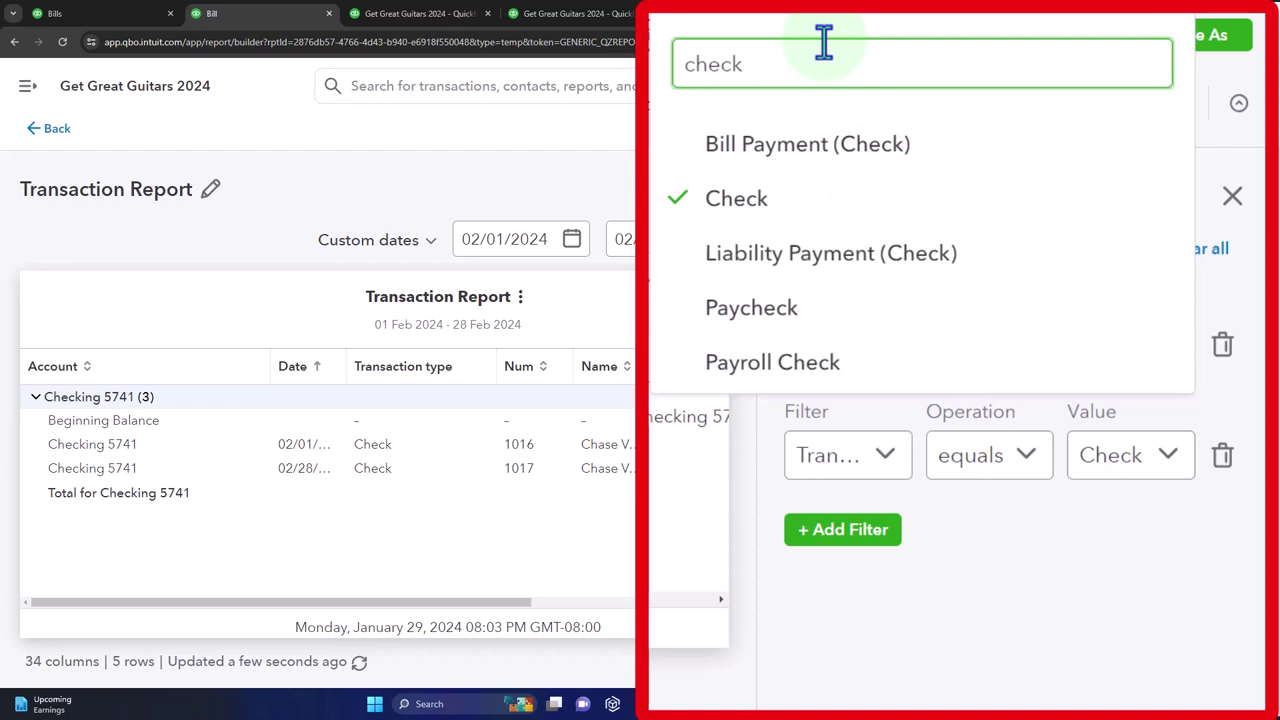
{"action": "left_click", "coordinate": [810, 146]}
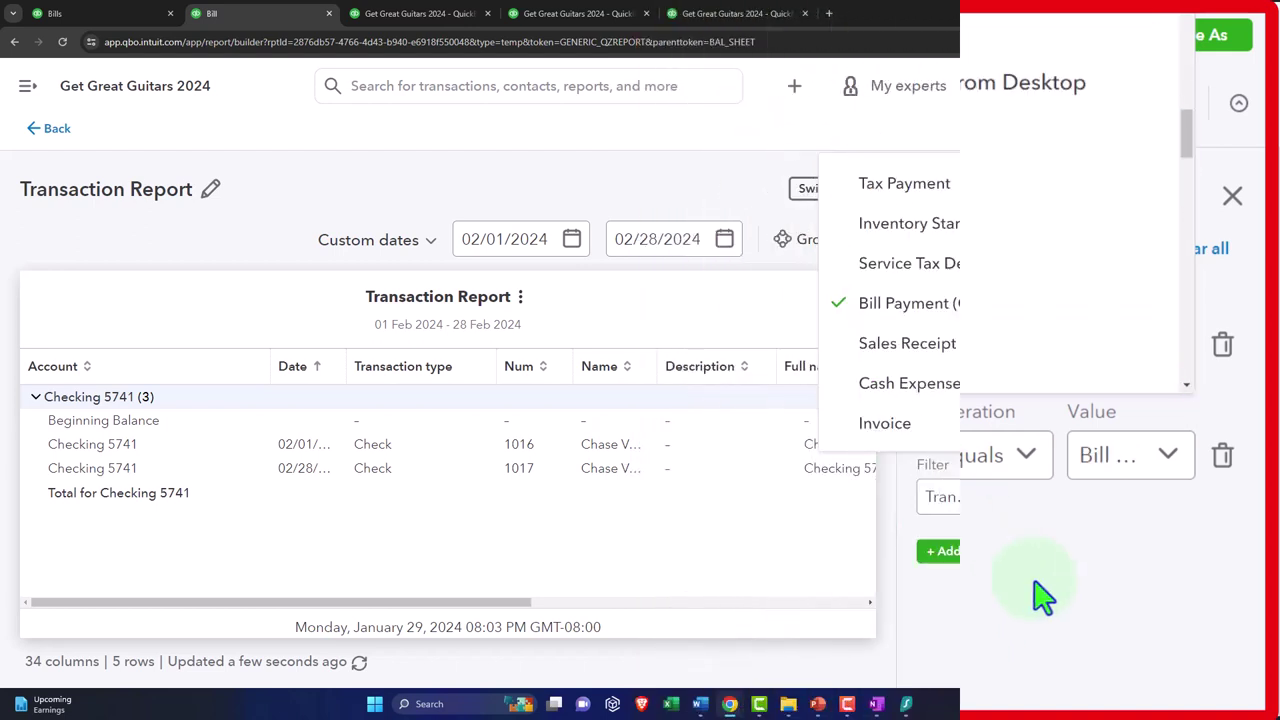
{"action": "left_click", "coordinate": [1137, 634]}
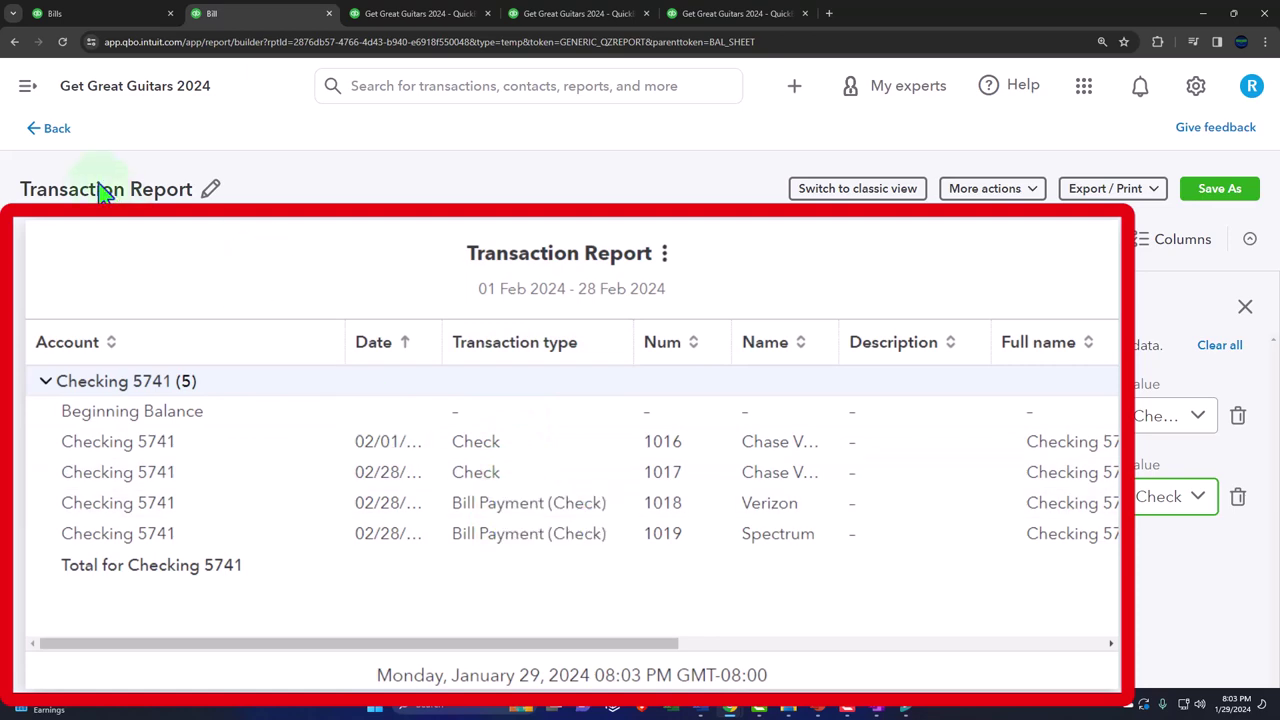
Exit the report without saving, and open February's Accounts Payable (A/P) transactions from the balance sheet to review the bills and bill payments
{"action": "left_click", "coordinate": [30, 134]}
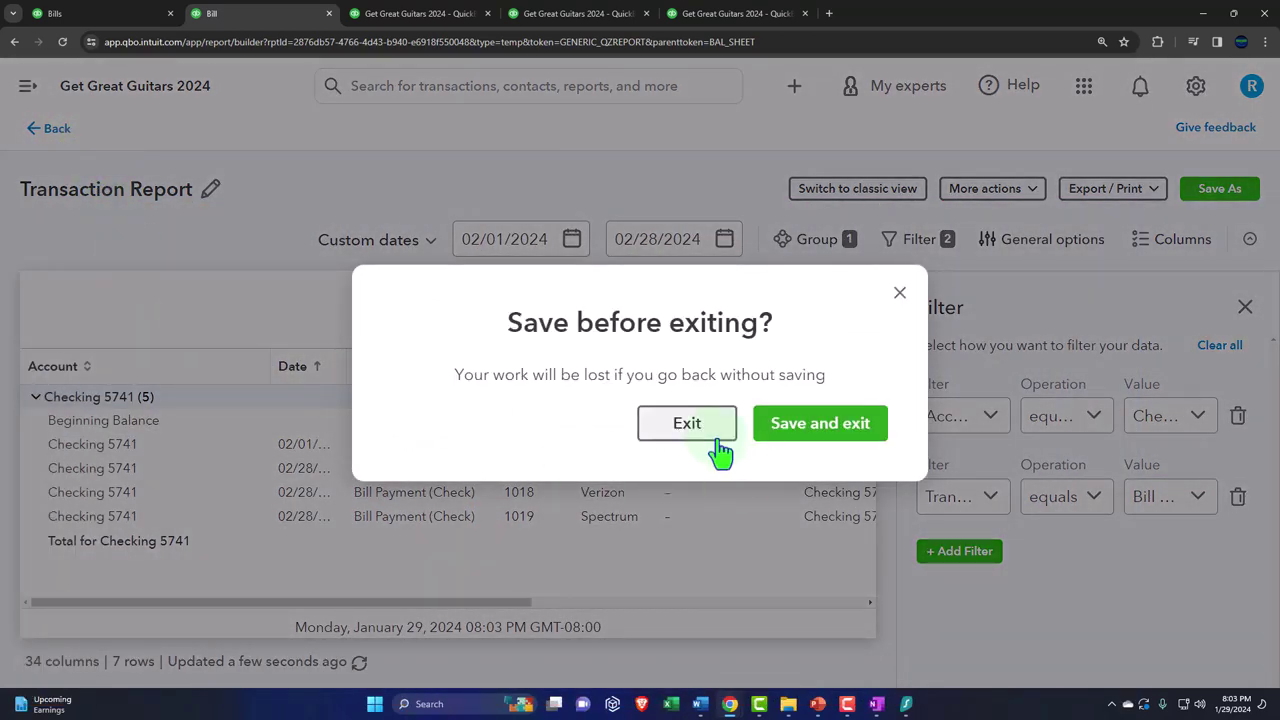
{"action": "left_click", "coordinate": [687, 424]}
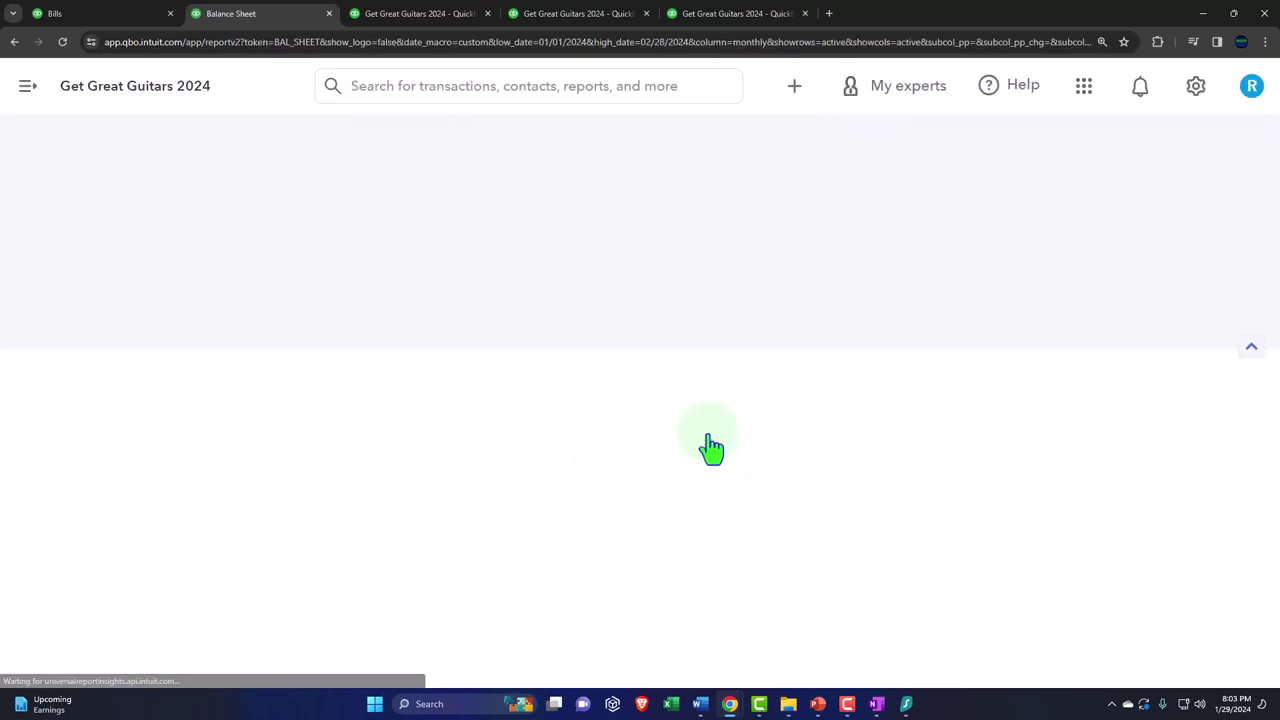
{"action": "scroll", "coordinate": [710, 443], "scroll_direction": "down", "scroll_amount": 4}
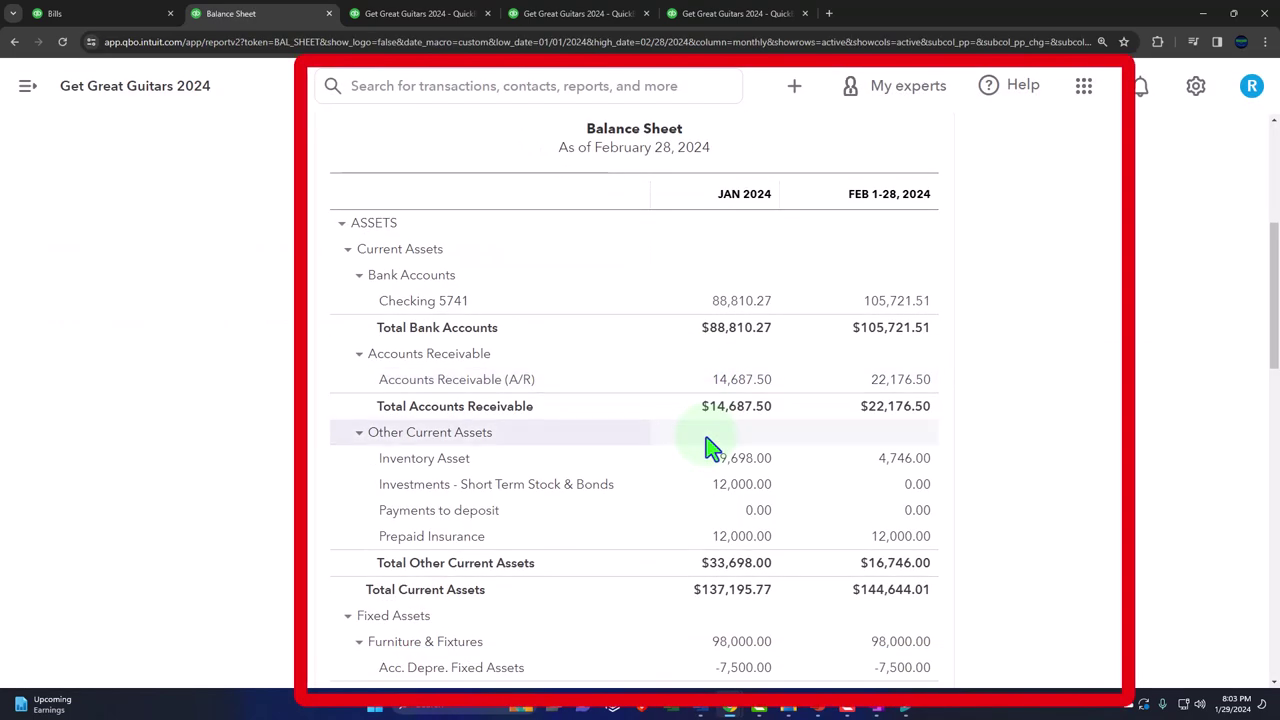
{"action": "scroll", "coordinate": [709, 453], "scroll_direction": "down", "scroll_amount": 1}
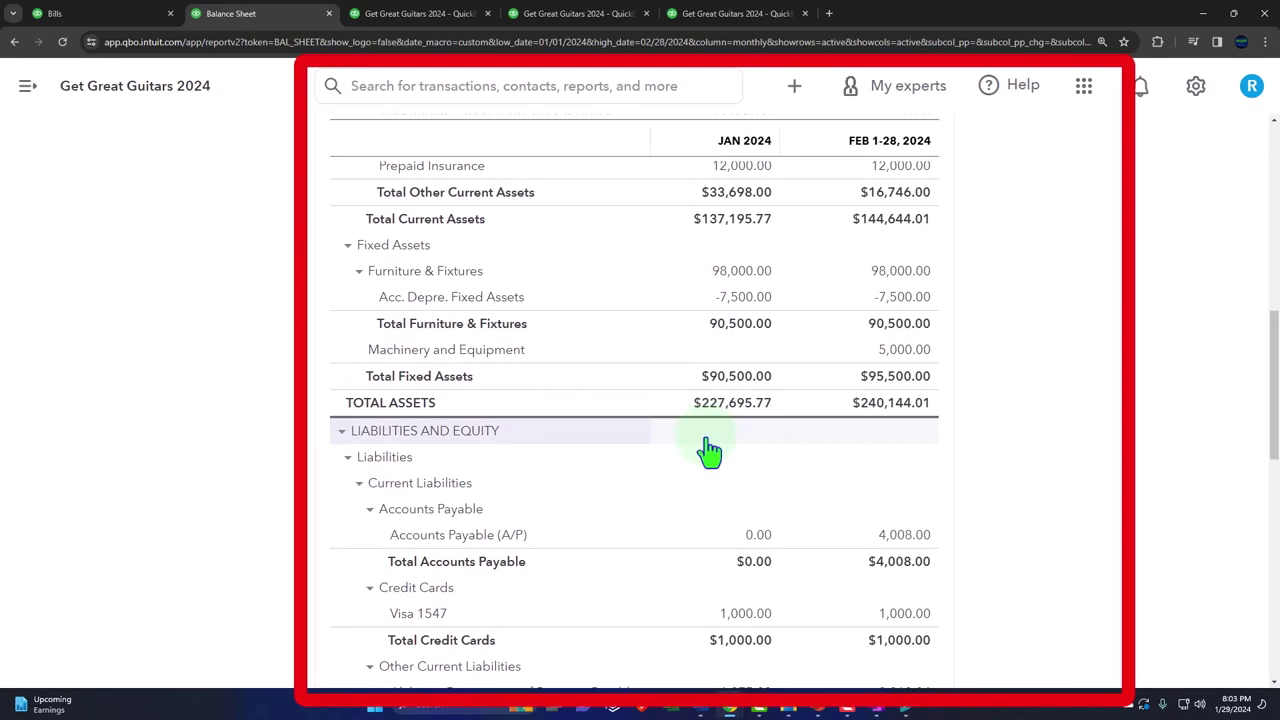
{"action": "scroll", "coordinate": [710, 450], "scroll_direction": "down", "scroll_amount": 2}
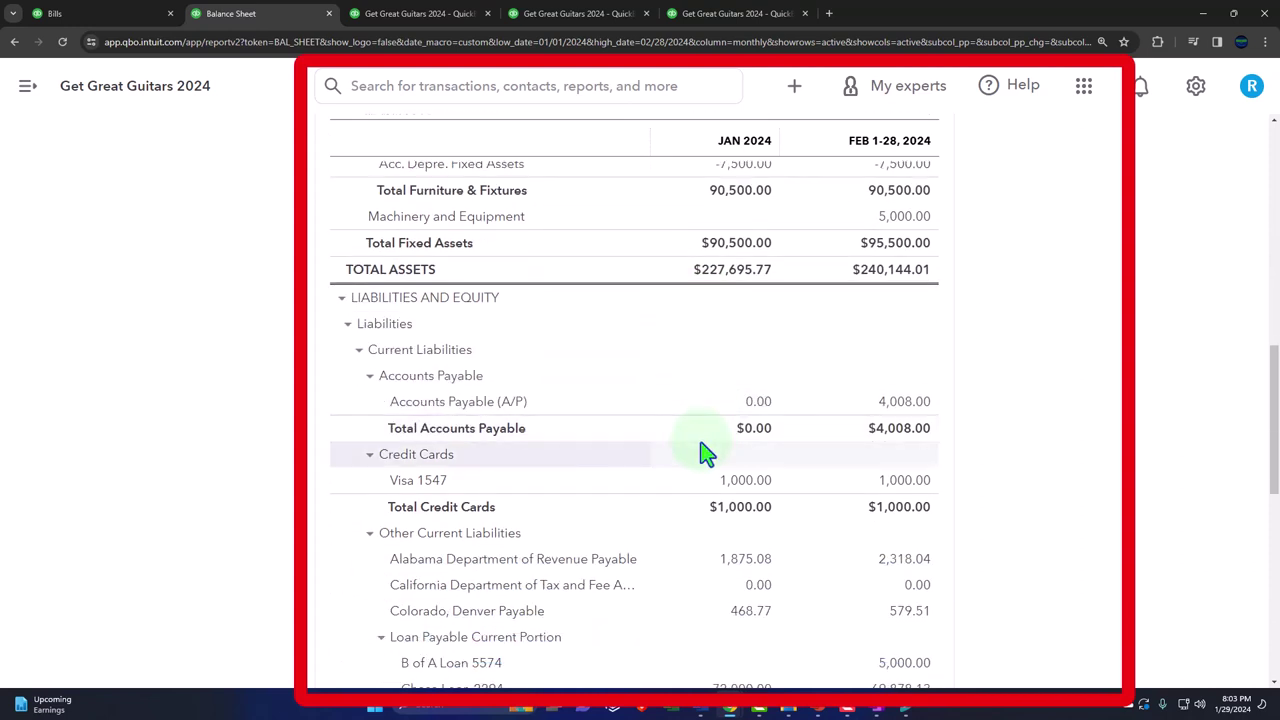
{"action": "left_click", "coordinate": [912, 410]}
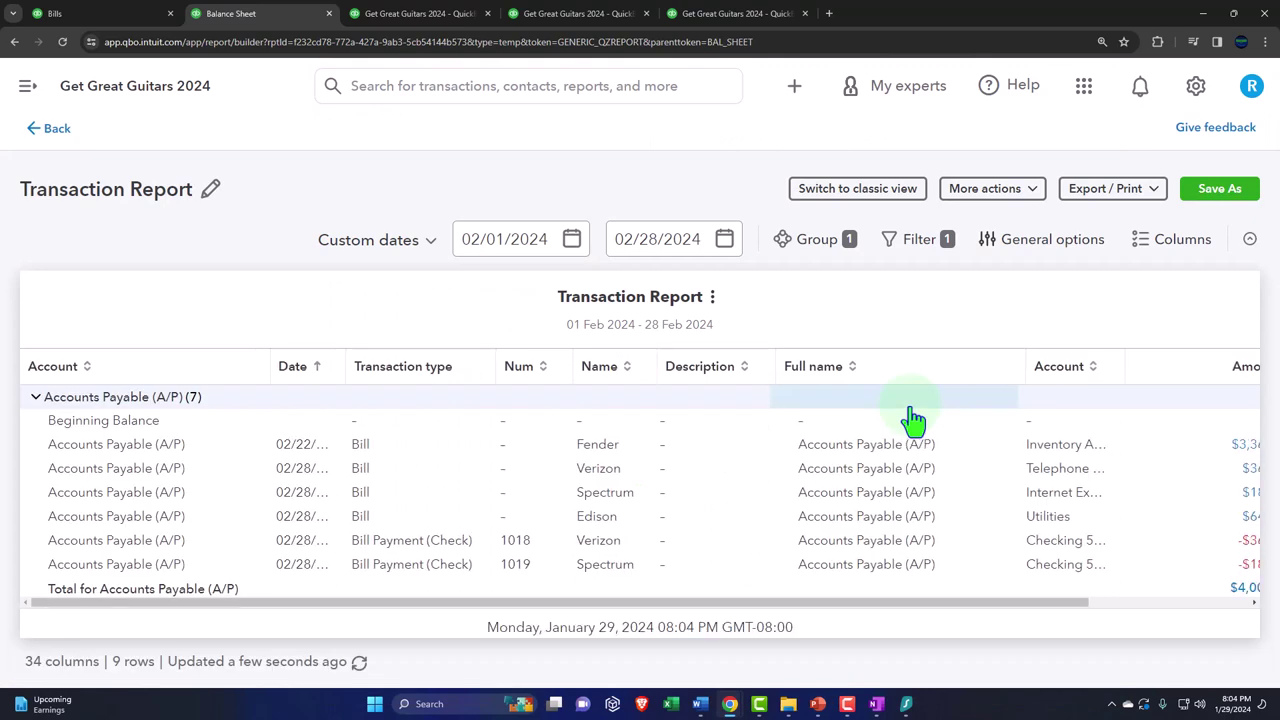
{"action": "key", "text": "ctrl+minus"}
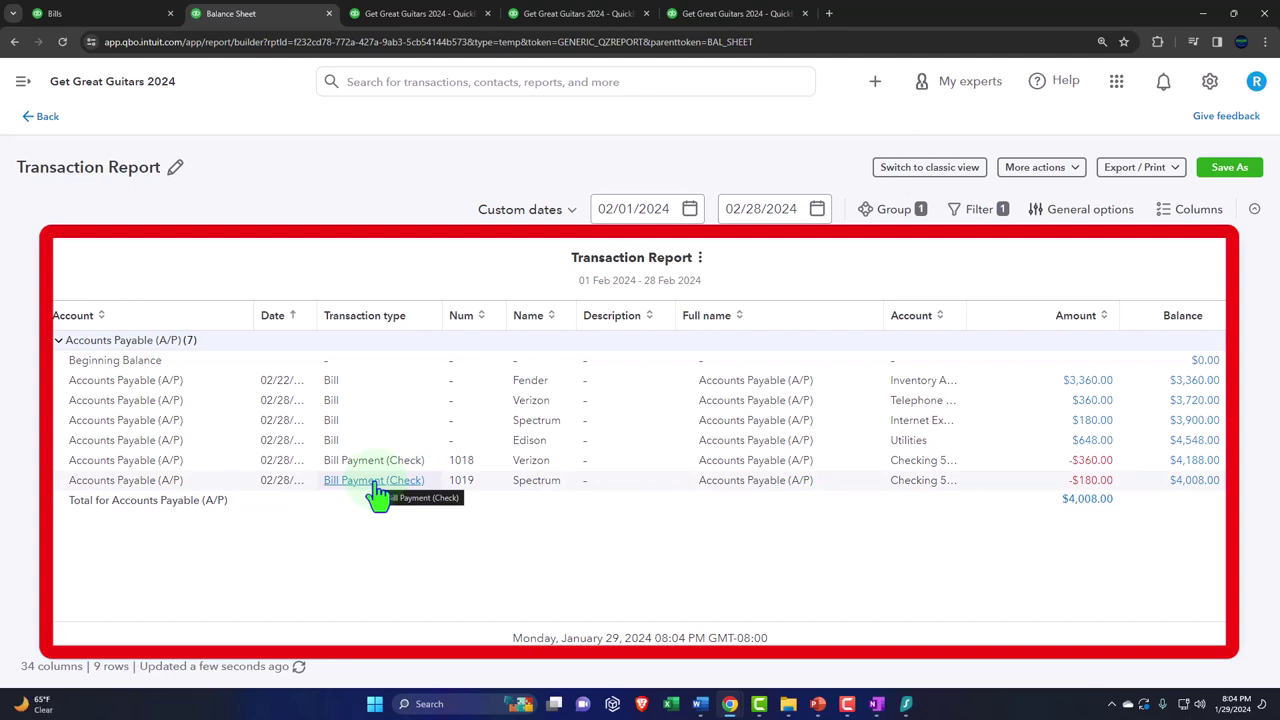
Rerun the Vendor Balance Detail report for all dates and compare its total with Accounts Payable on the balance sheet
{"action": "left_click", "coordinate": [47, 118]}
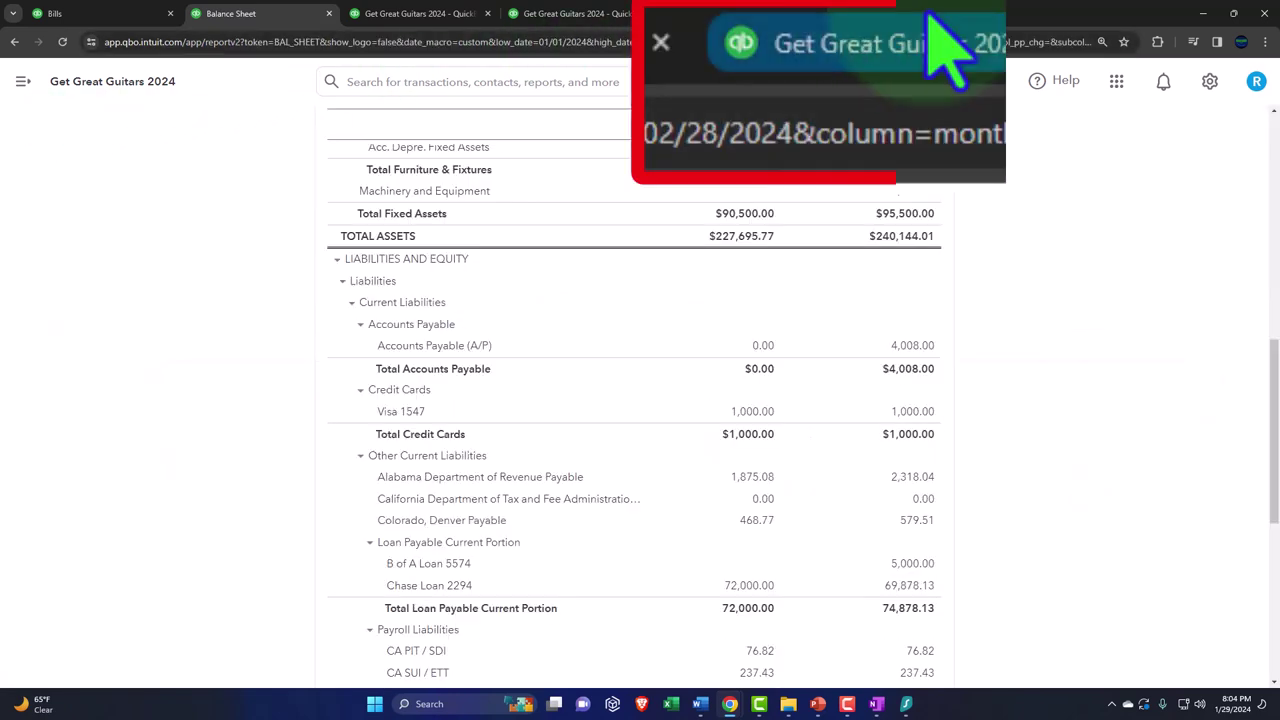
{"action": "left_click", "coordinate": [740, 13]}
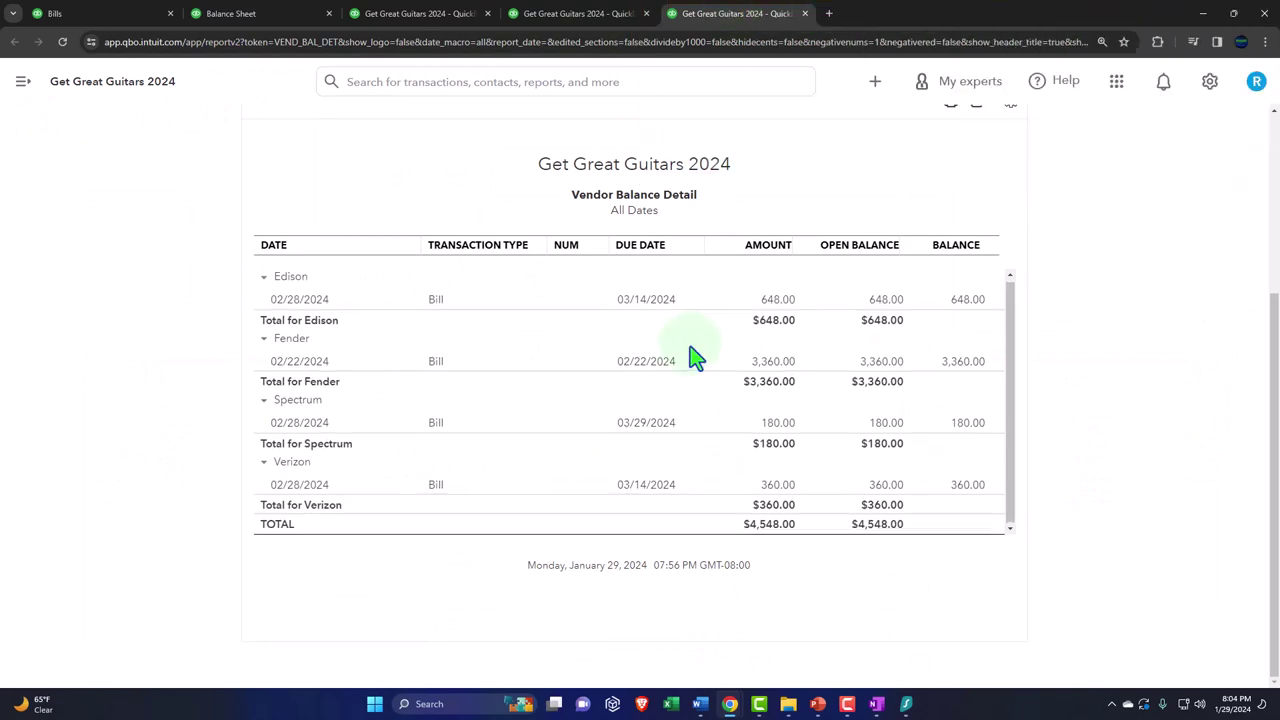
{"action": "scroll", "coordinate": [380, 340], "scroll_direction": "up", "scroll_amount": 3}
{"action": "left_click", "coordinate": [280, 199]}
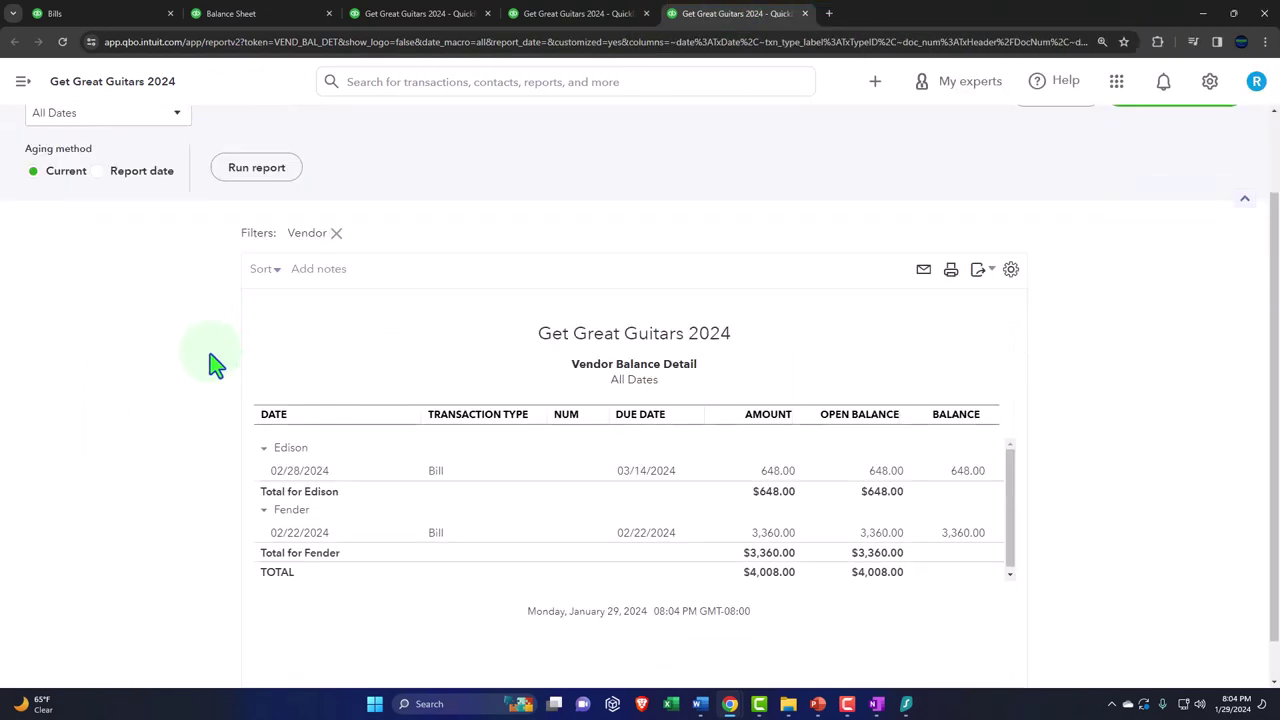
{"action": "scroll", "coordinate": [297, 434], "scroll_direction": "down", "scroll_amount": 1}
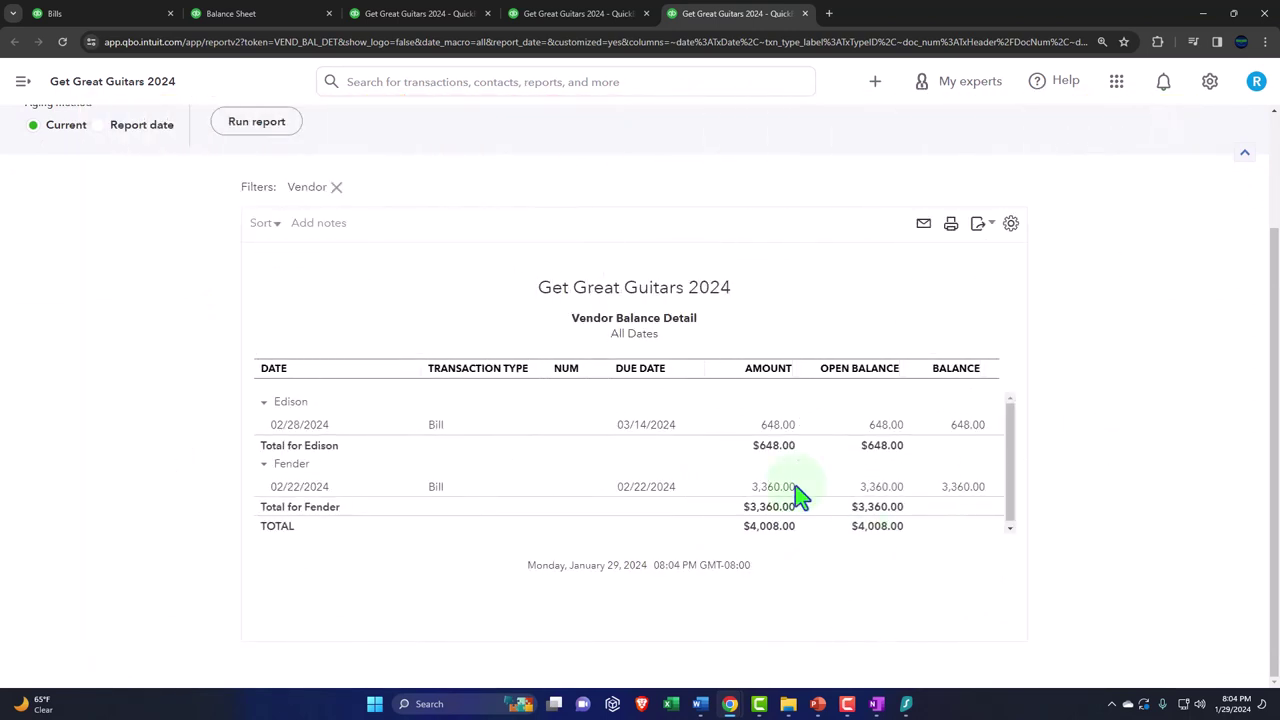
{"action": "left_click", "coordinate": [258, 17]}
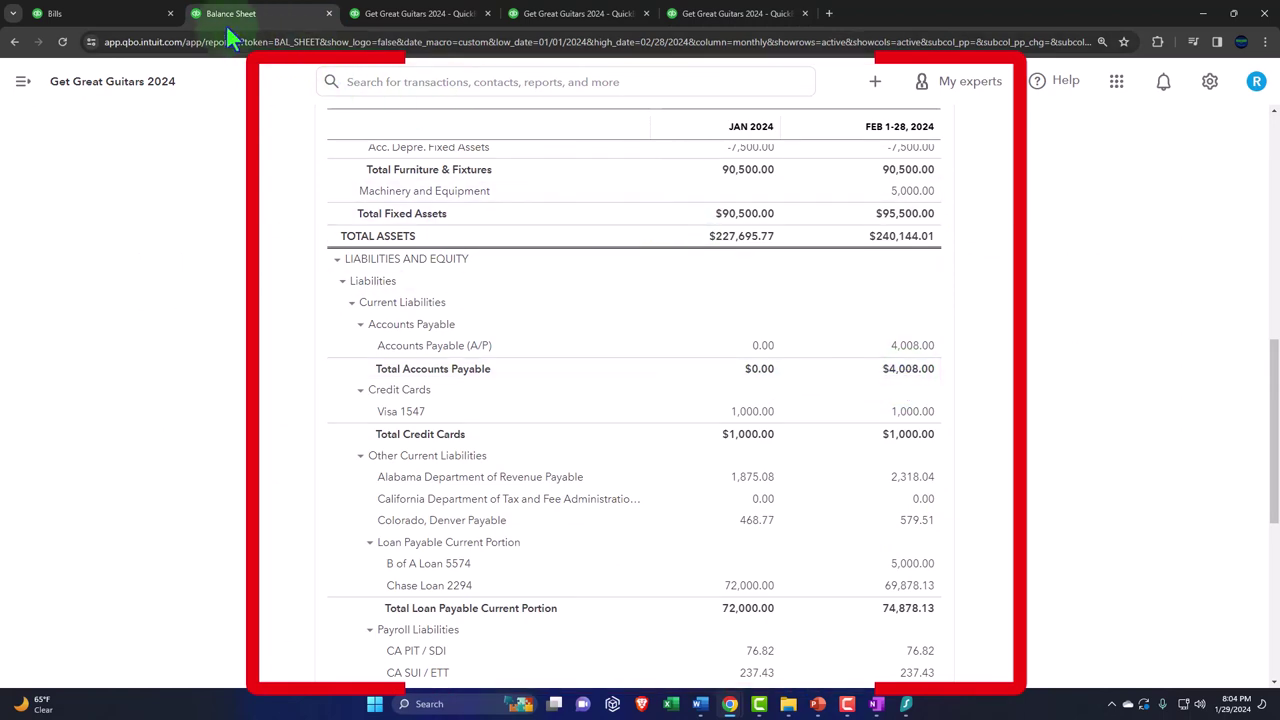
Open the company's bills from Expenses and review the unpaid bills and the paid bills
{"action": "left_click", "coordinate": [125, 18]}
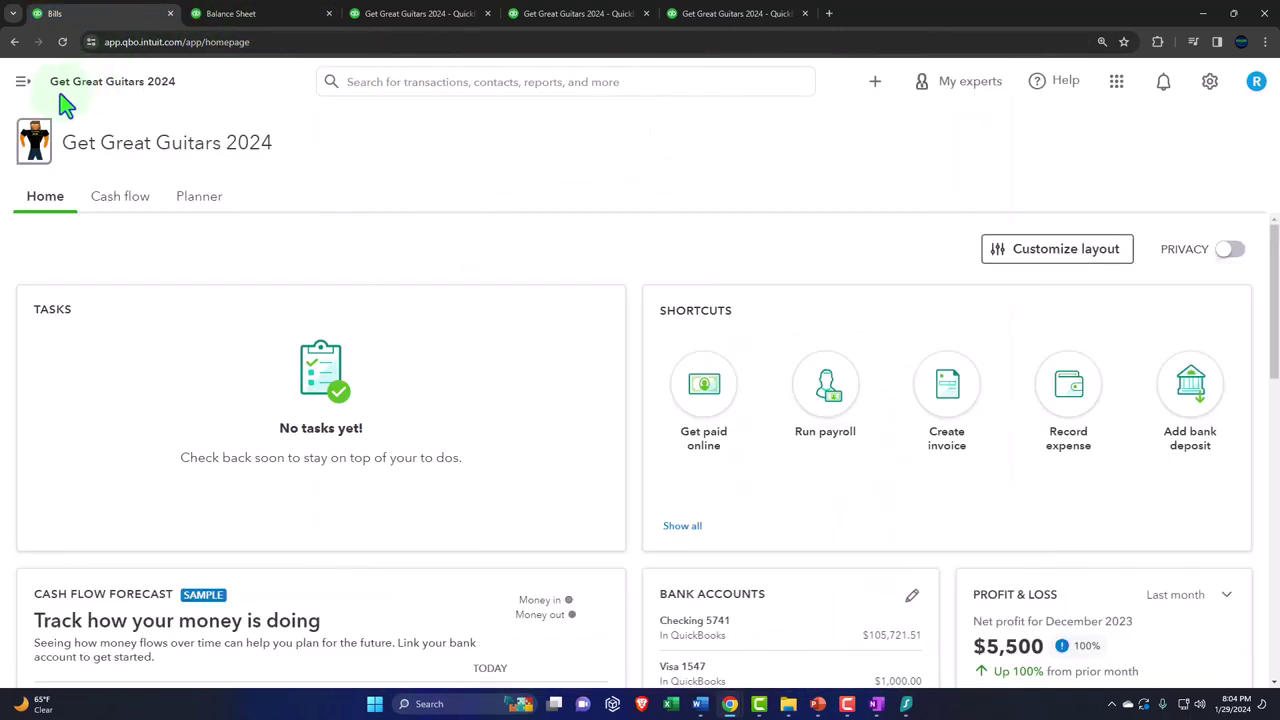
{"action": "left_click", "coordinate": [21, 84]}
{"action": "mouse_move", "coordinate": [70, 419]}
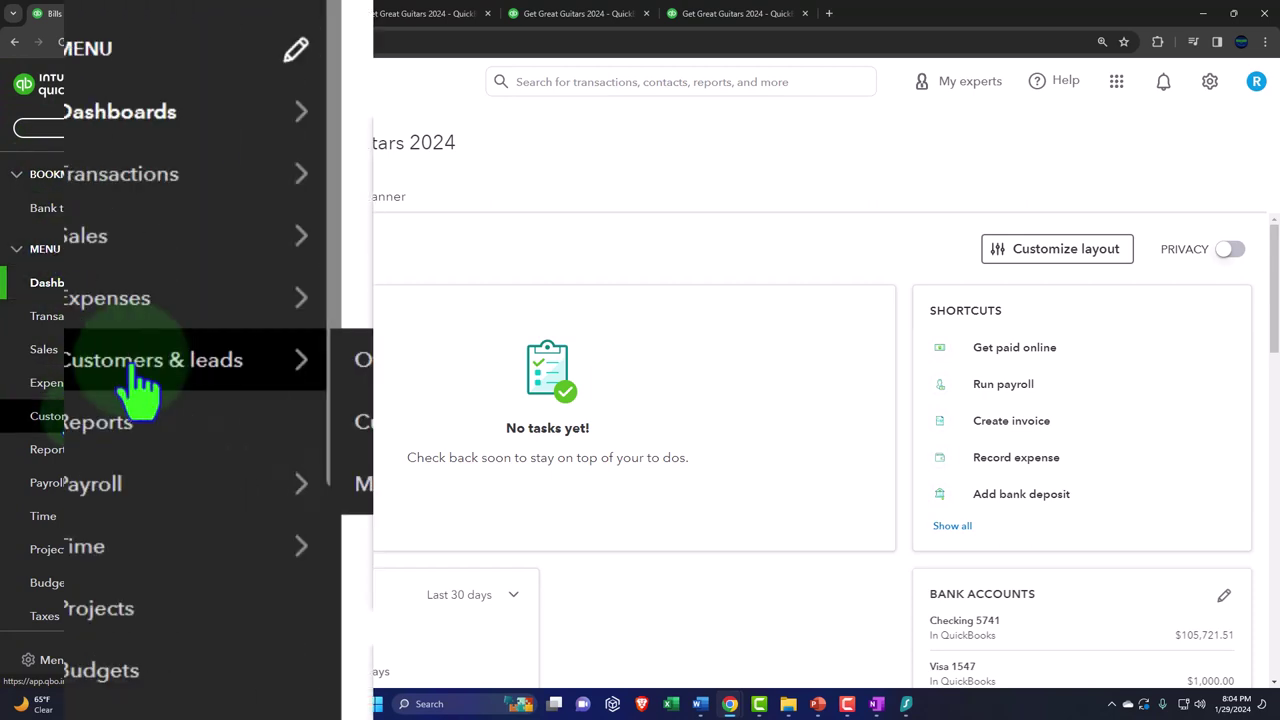
{"action": "left_click", "coordinate": [110, 302]}
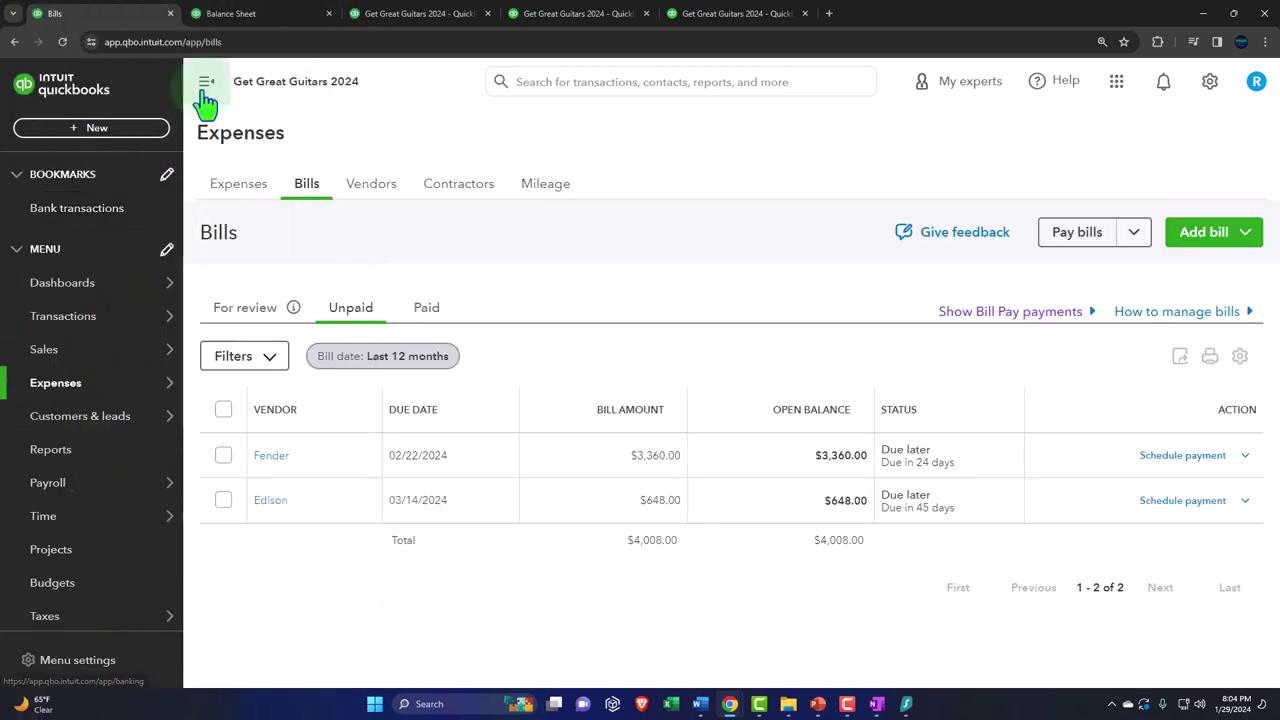
{"action": "left_click", "coordinate": [205, 88]}
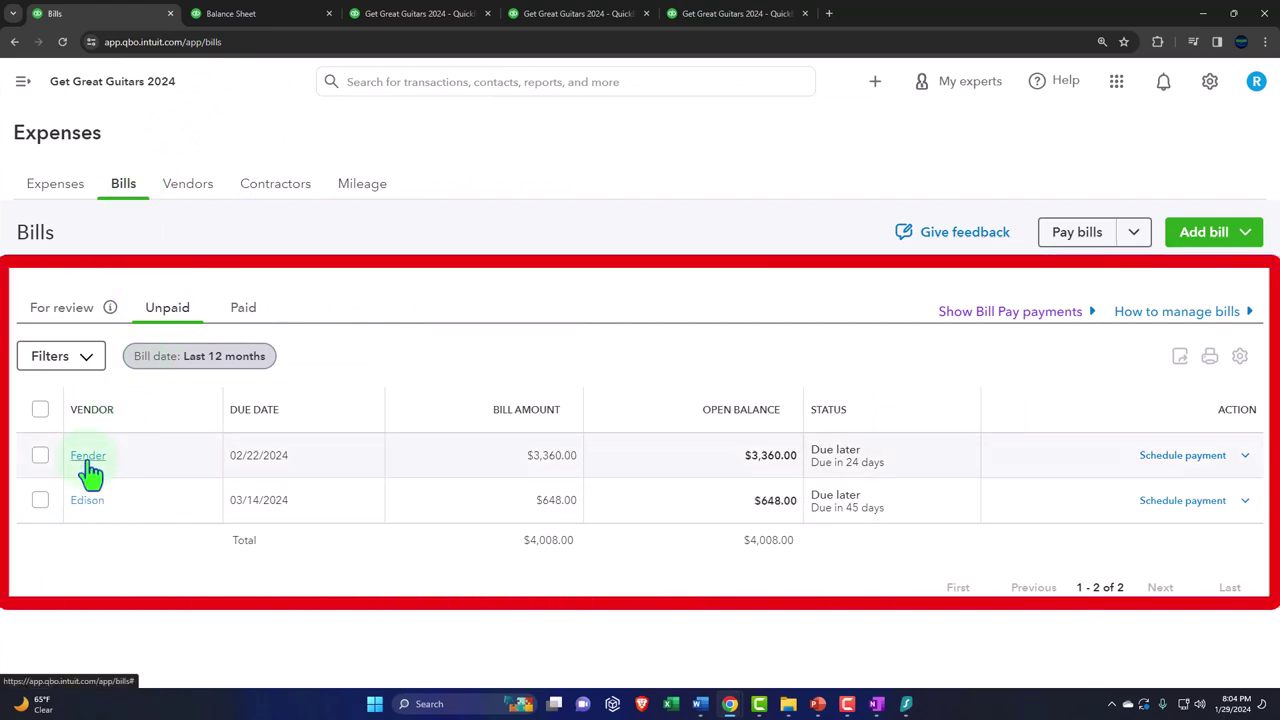
{"action": "left_click", "coordinate": [253, 314]}
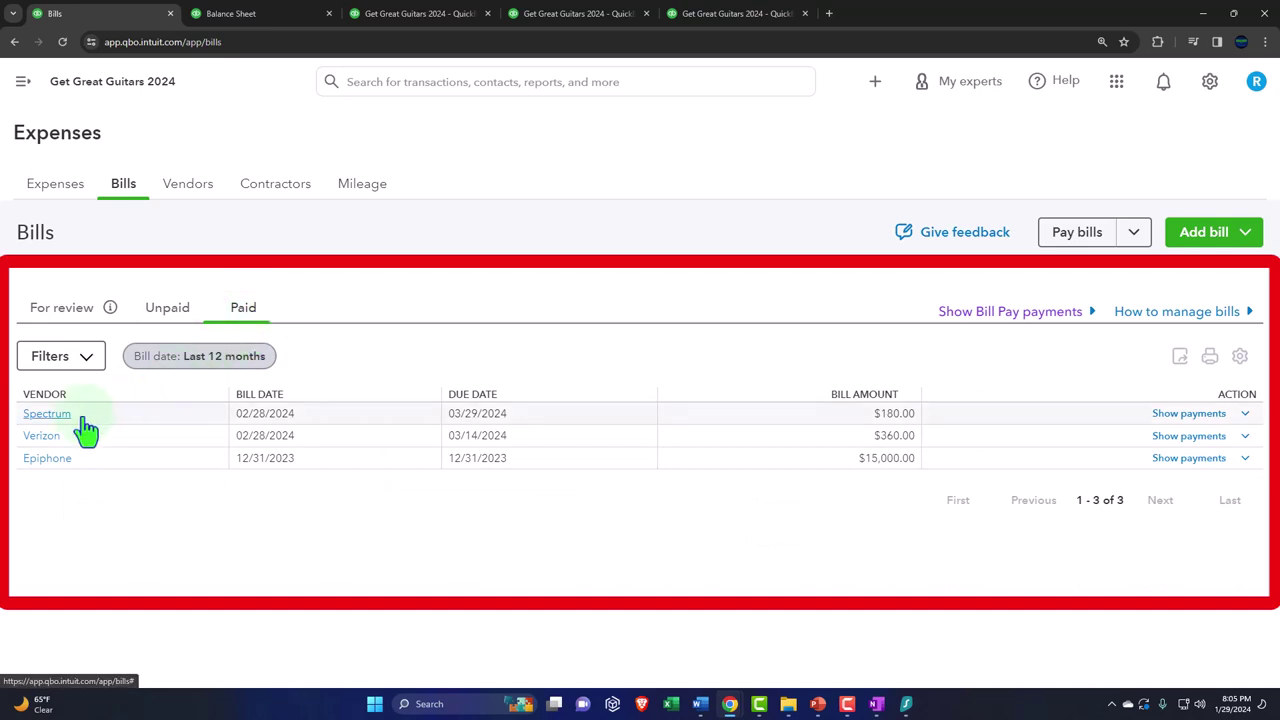
Filter the vendor list to those paid in the last 30 days, and open Verizon to review its transaction list
{"action": "left_click", "coordinate": [195, 198]}
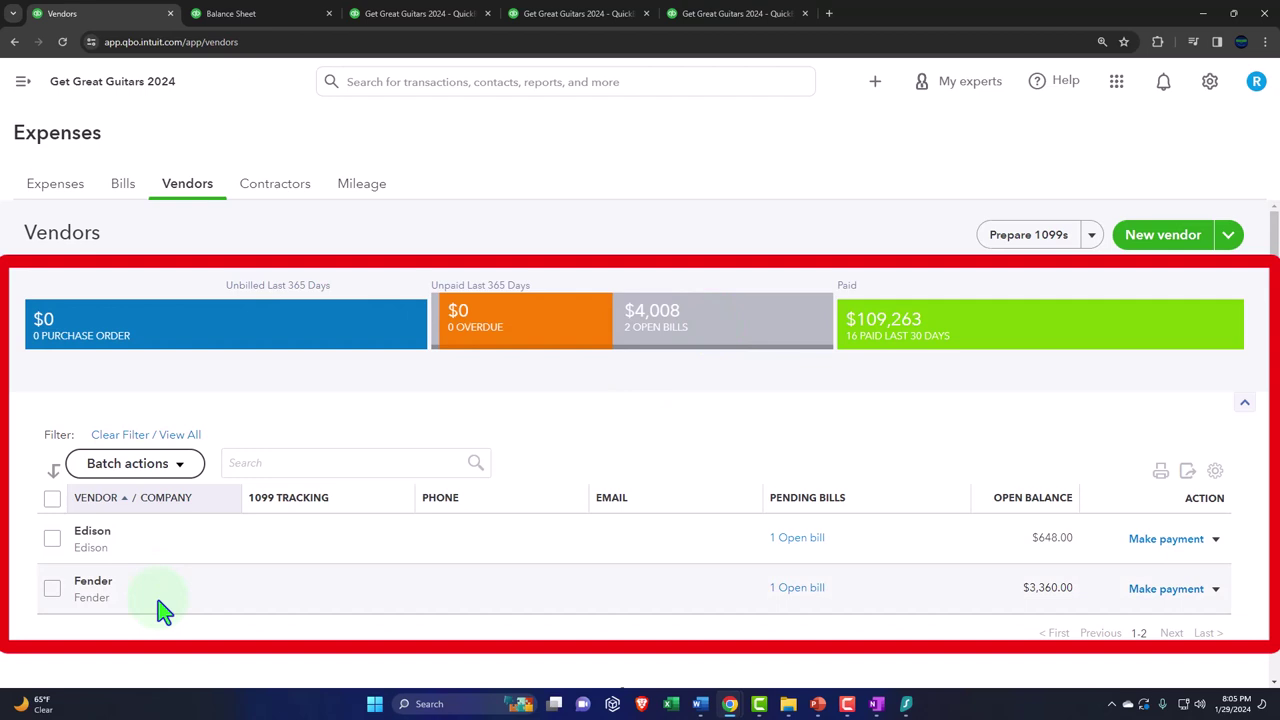
{"action": "left_click", "coordinate": [939, 340]}
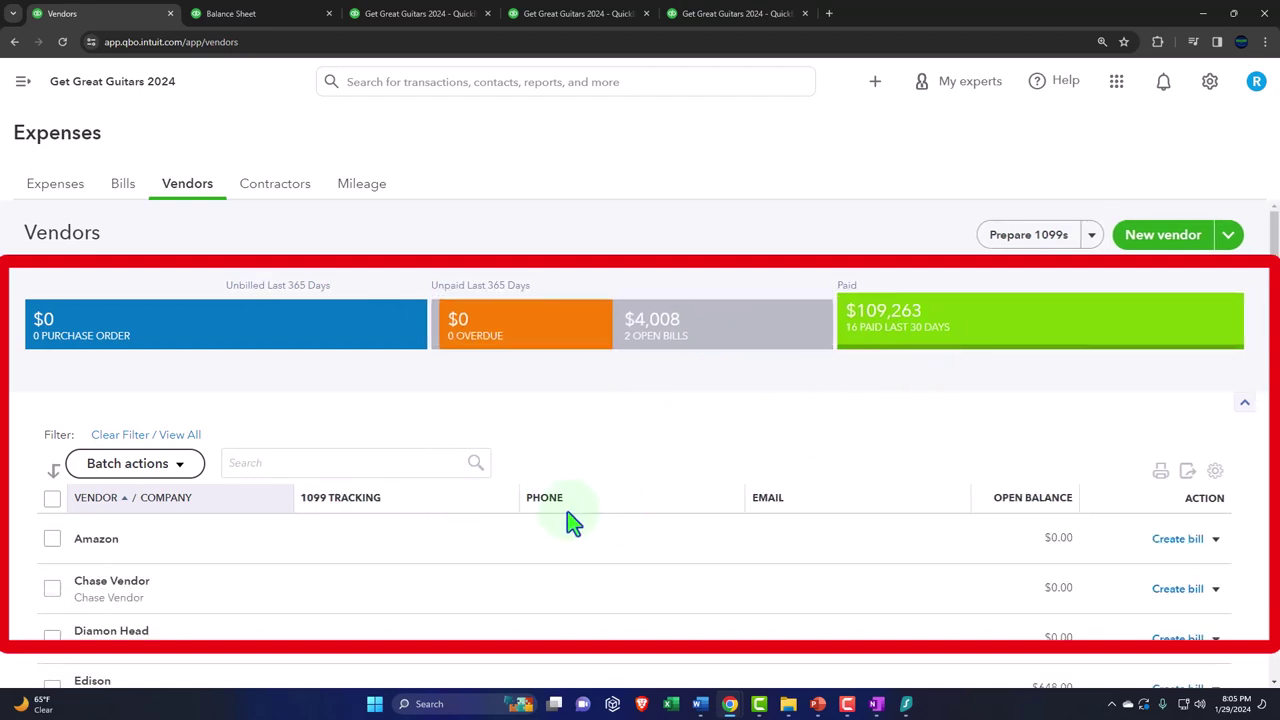
{"action": "scroll", "coordinate": [566, 520], "scroll_direction": "down", "scroll_amount": 2}
{"action": "scroll", "coordinate": [566, 520], "scroll_direction": "down", "scroll_amount": 1}
{"action": "scroll", "coordinate": [569, 521], "scroll_direction": "down", "scroll_amount": 4}
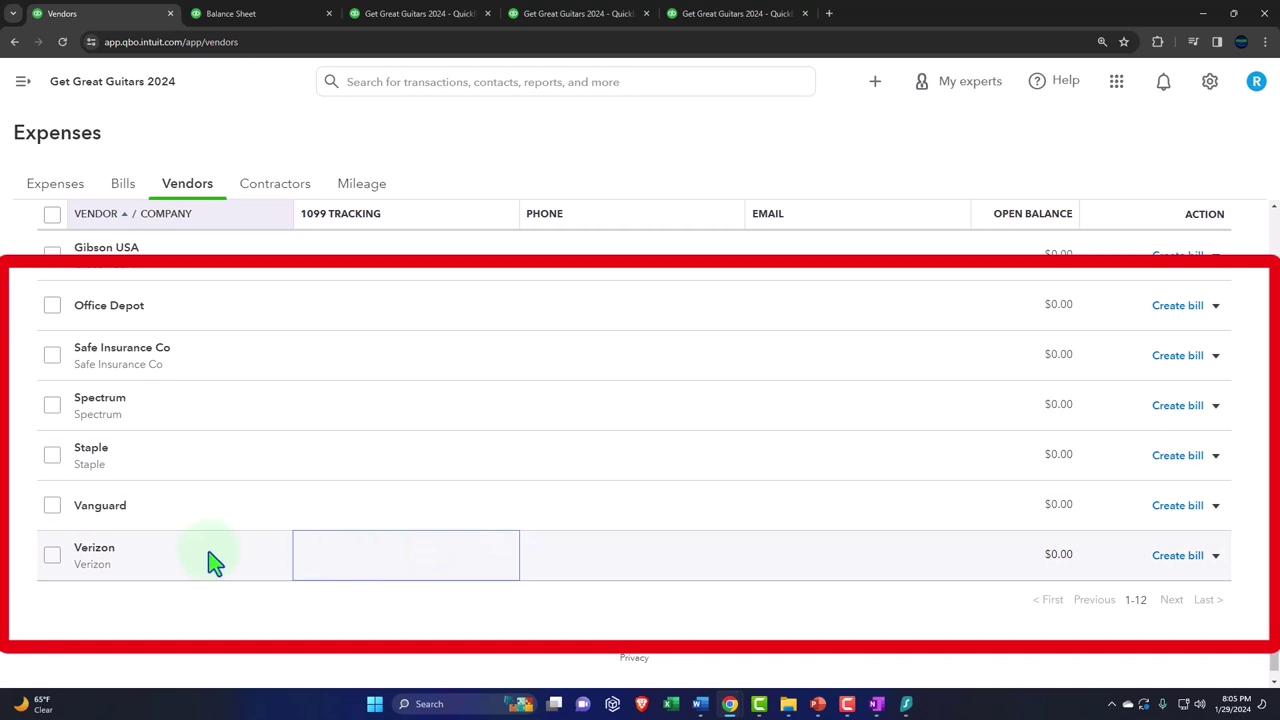
{"action": "left_click", "coordinate": [120, 557]}
{"action": "scroll", "coordinate": [140, 553], "scroll_direction": "down", "scroll_amount": 1}
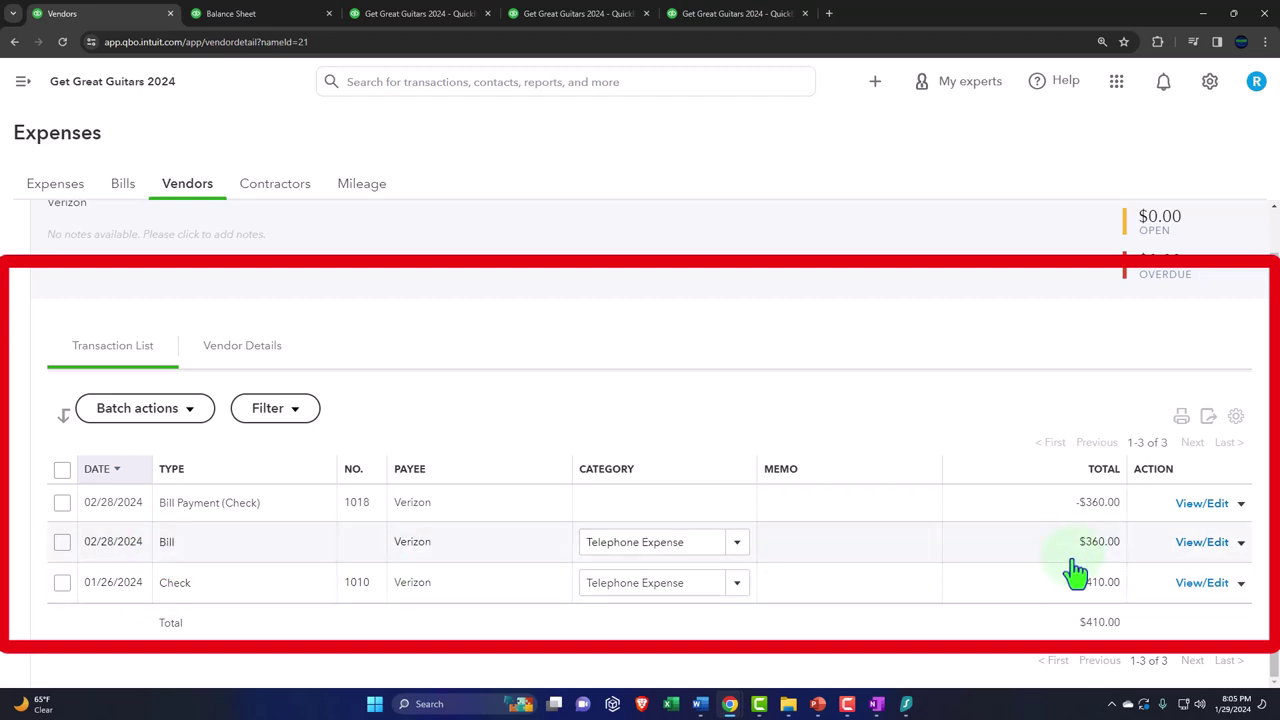
Open Verizon's 02/28/2024 bill, follow its applied payment to Bill Payment #1018, and close the payment
{"action": "left_click", "coordinate": [457, 552]}
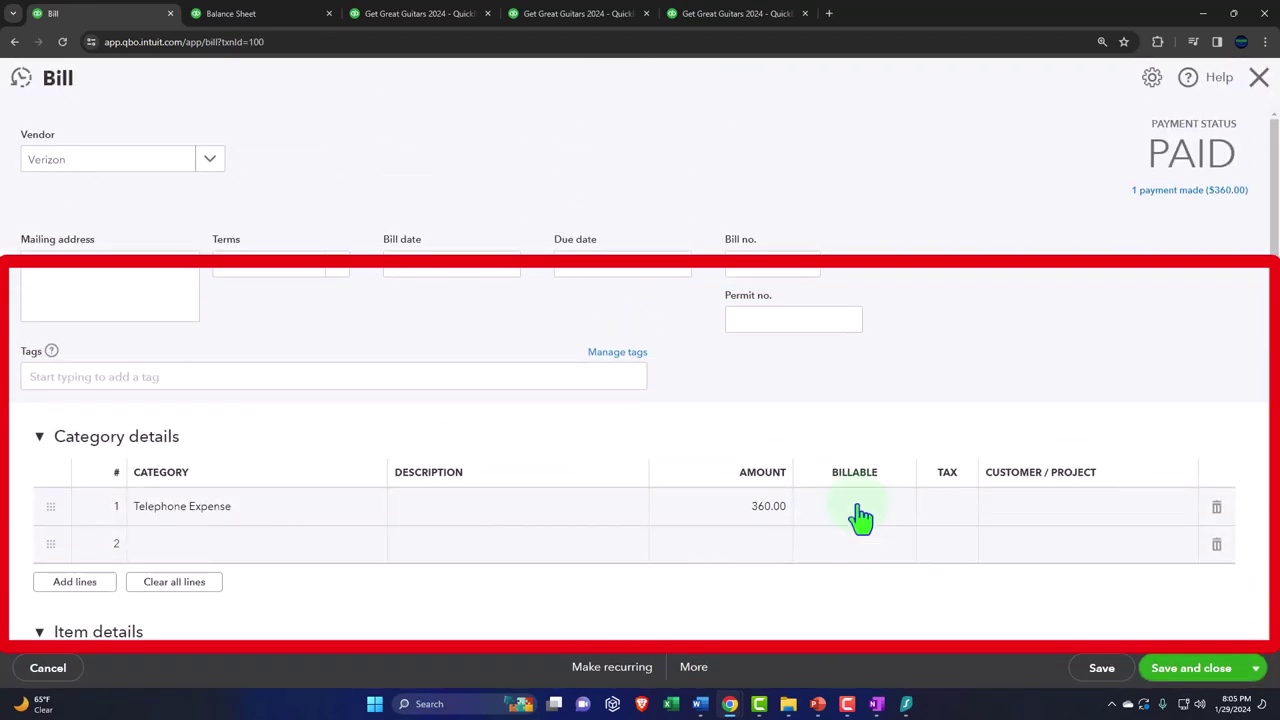
{"action": "left_click", "coordinate": [1172, 192]}
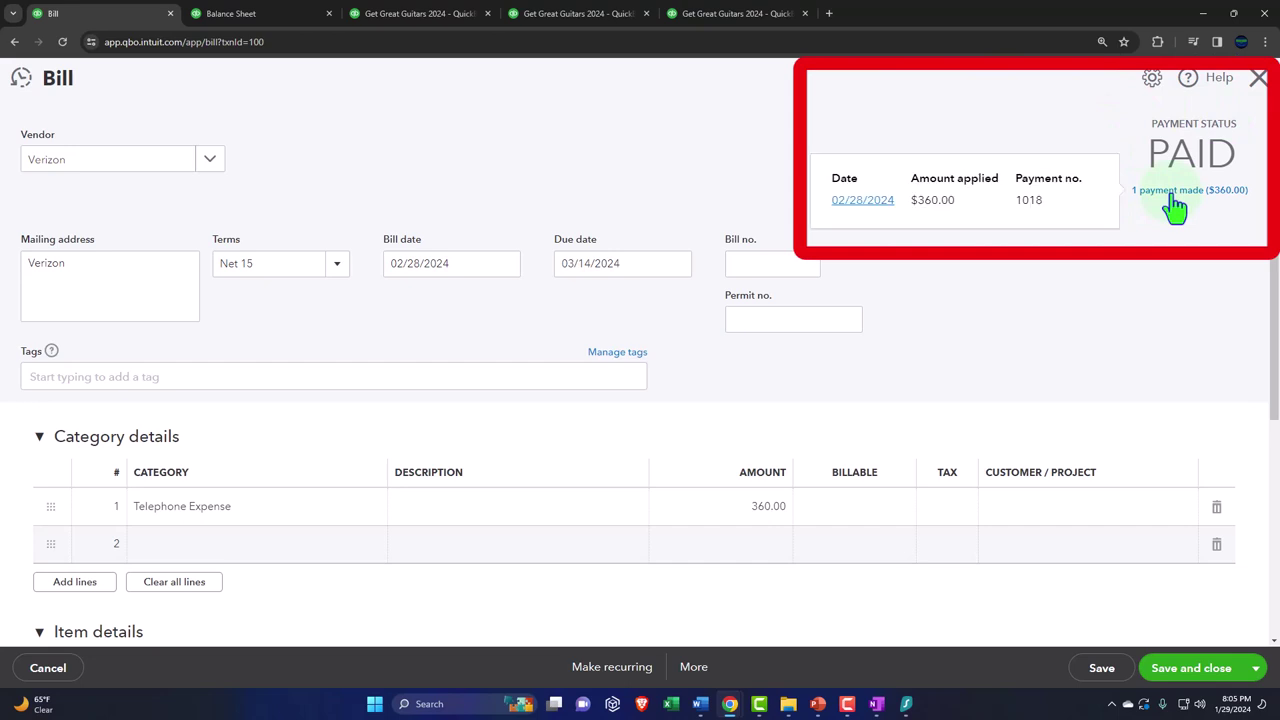
{"action": "left_click", "coordinate": [858, 201]}
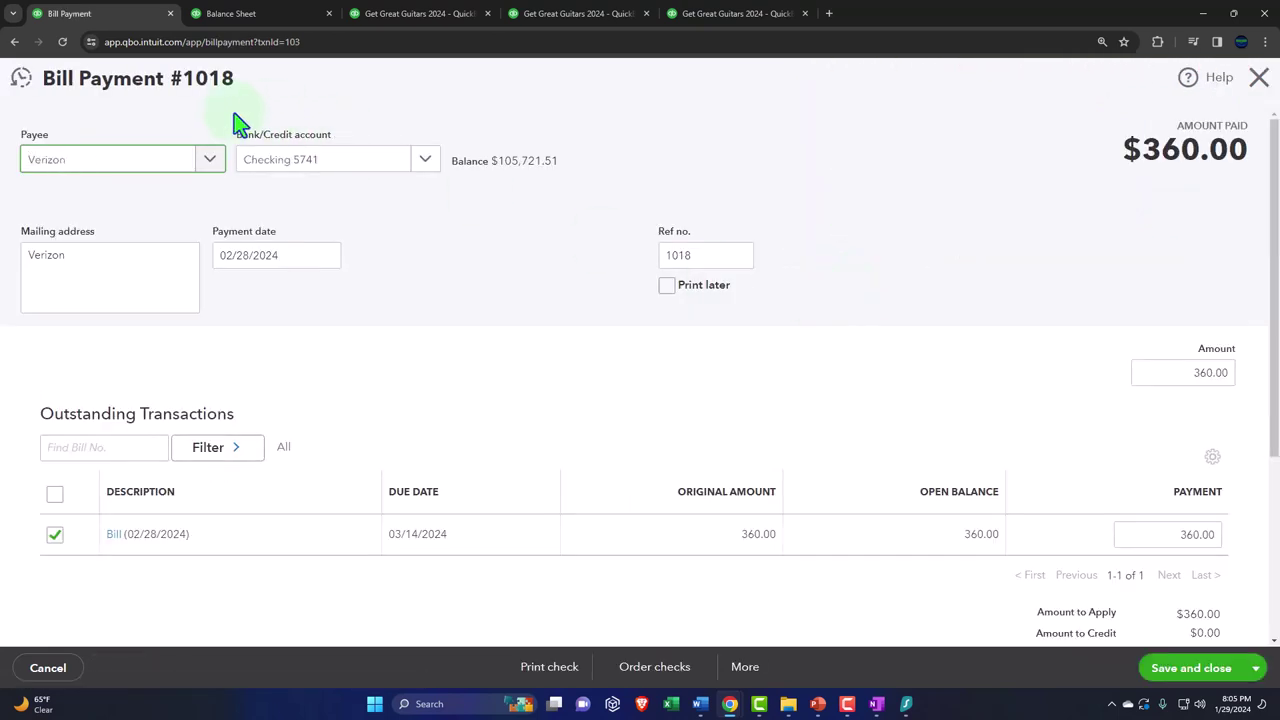
{"action": "left_click", "coordinate": [1259, 78]}
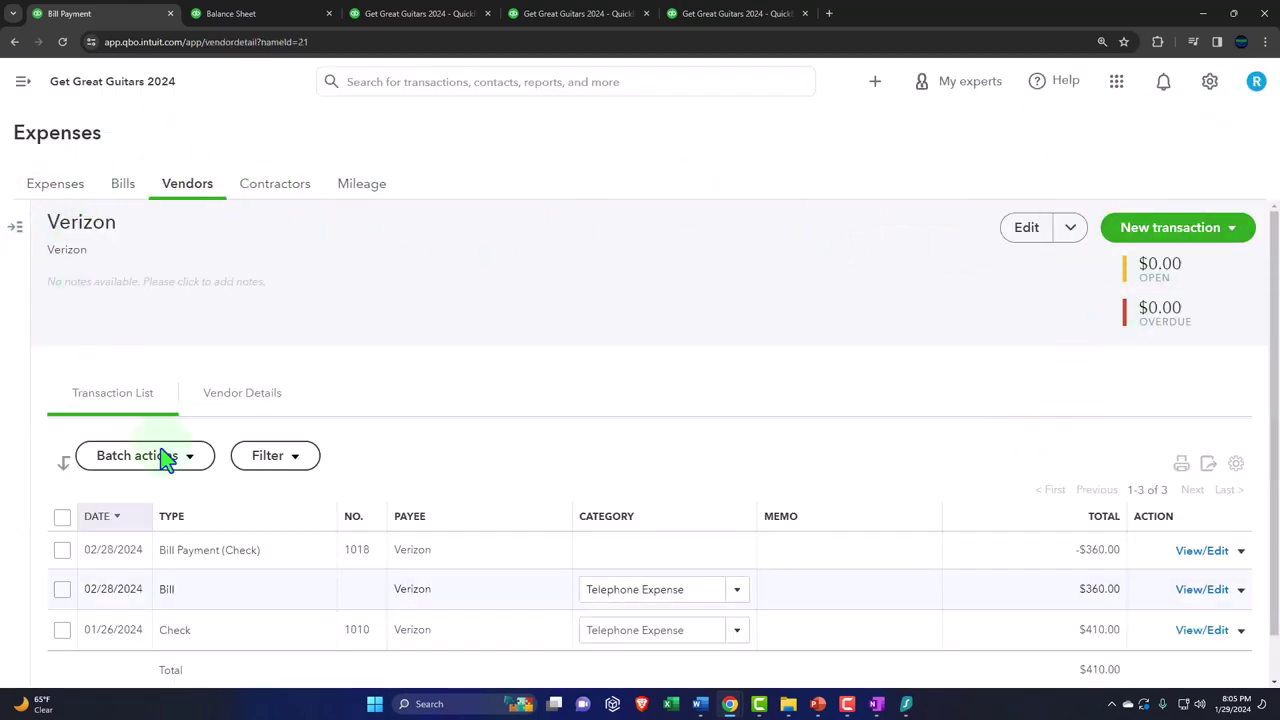
Open Verizon's 02/28/2024 bill payment from the transaction list, follow its link to the paid bill, and close the bill
{"action": "left_click", "coordinate": [193, 568]}
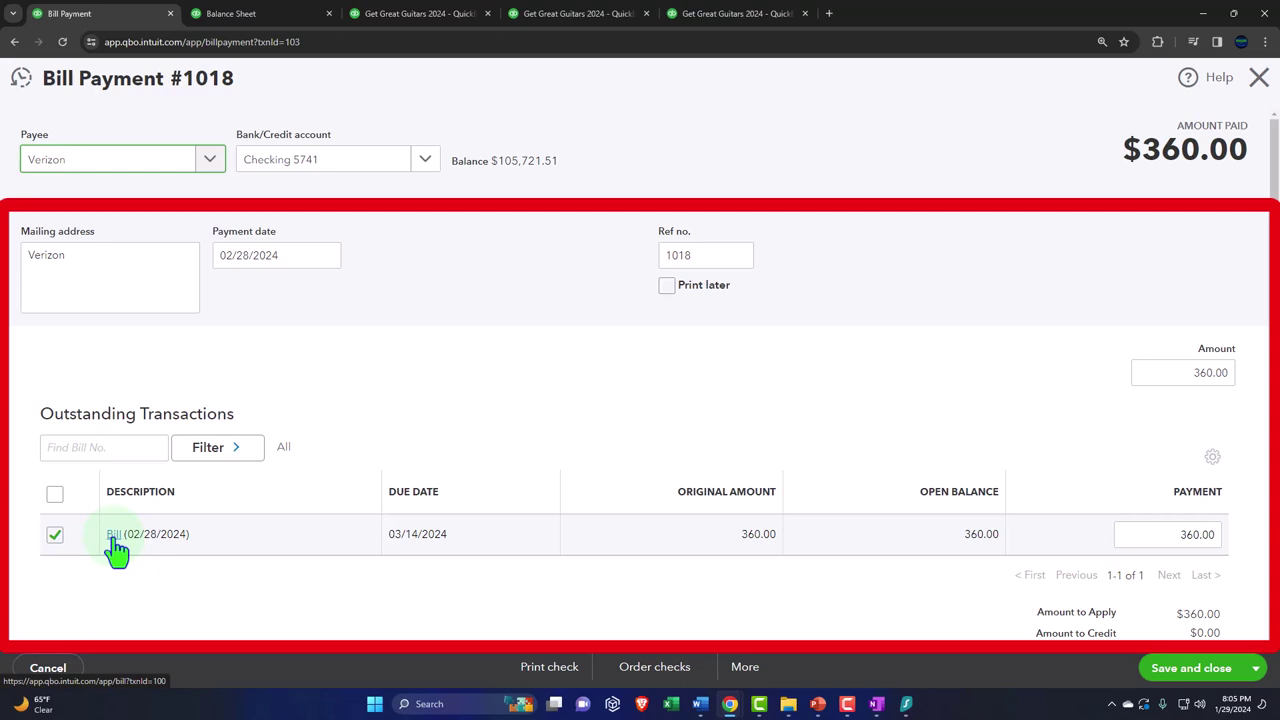
{"action": "left_click", "coordinate": [114, 538]}
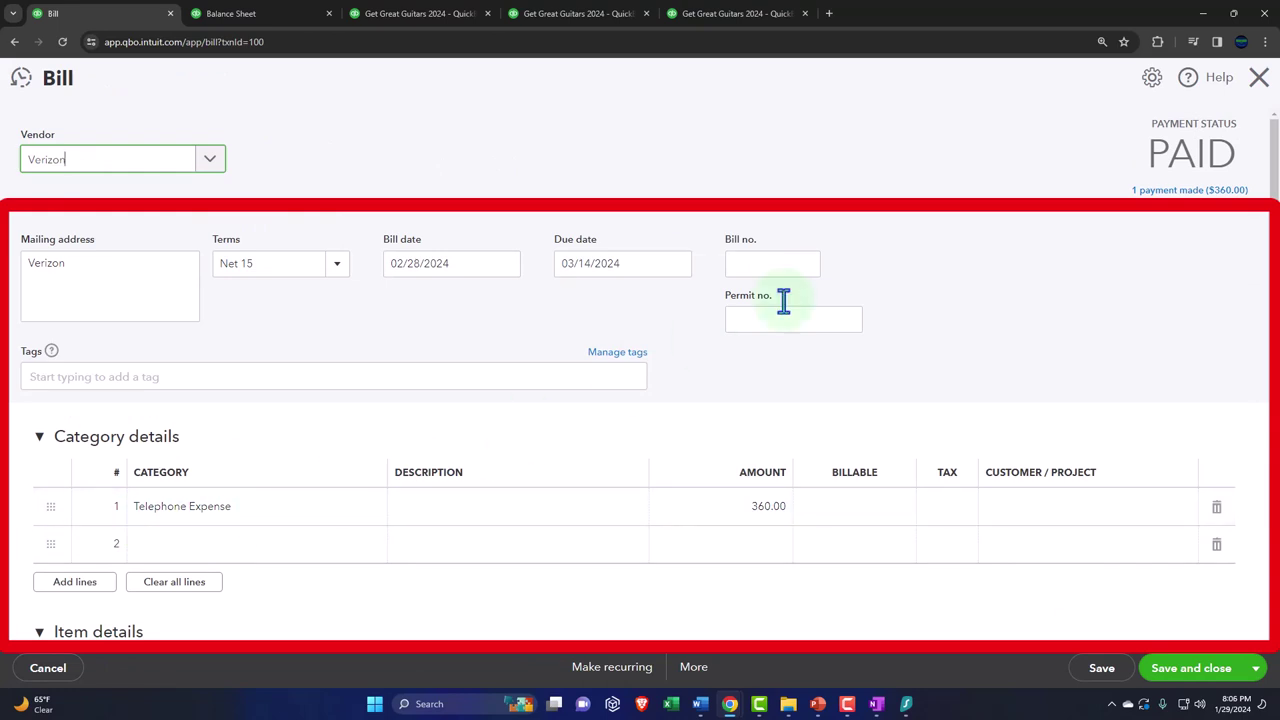
{"action": "left_click", "coordinate": [1258, 79]}
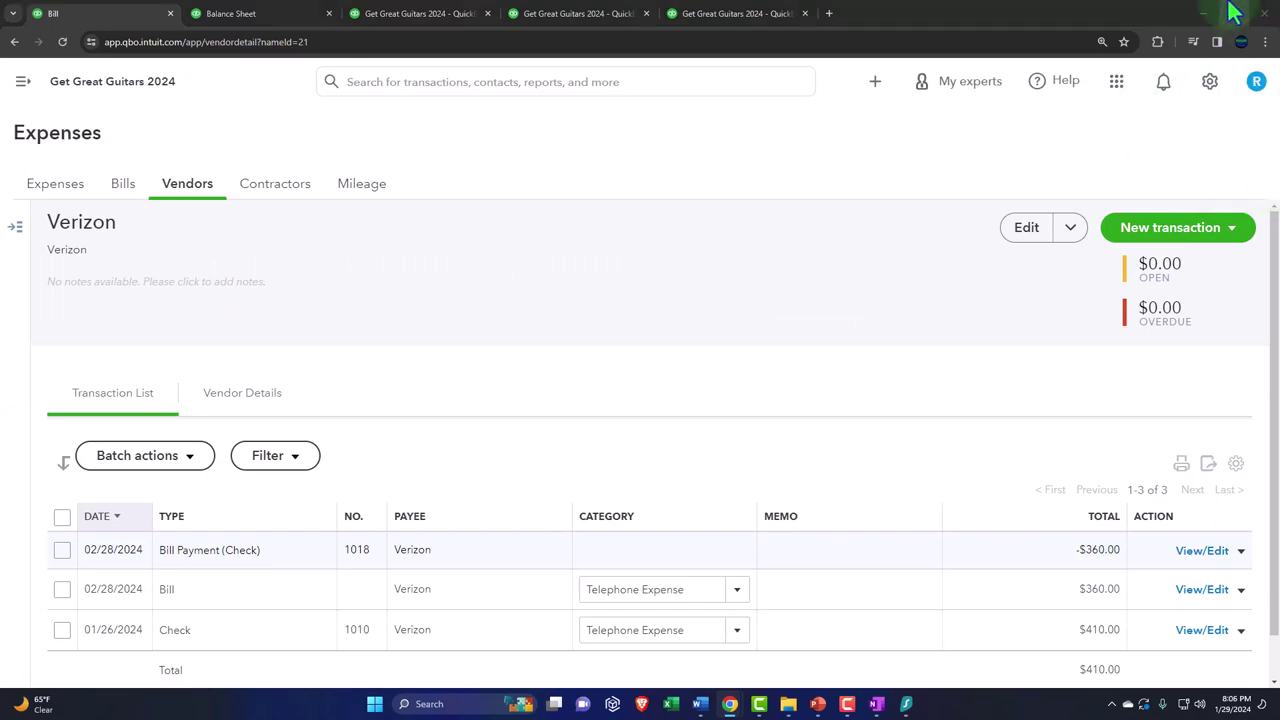
Rerun the Balance Sheet report for 01/01/2024 to 02/28/2024 and review its liabilities and equity
{"action": "left_click", "coordinate": [230, 13]}
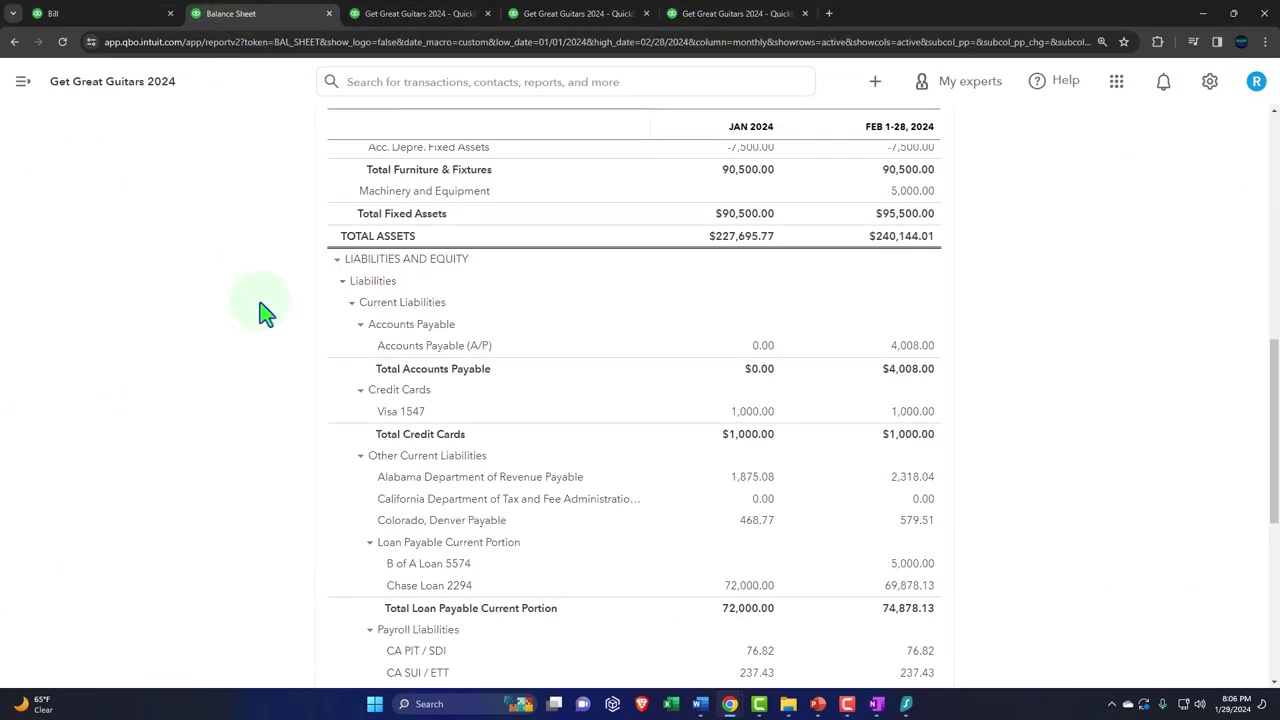
{"action": "scroll", "coordinate": [257, 306], "scroll_direction": "up", "scroll_amount": 10}
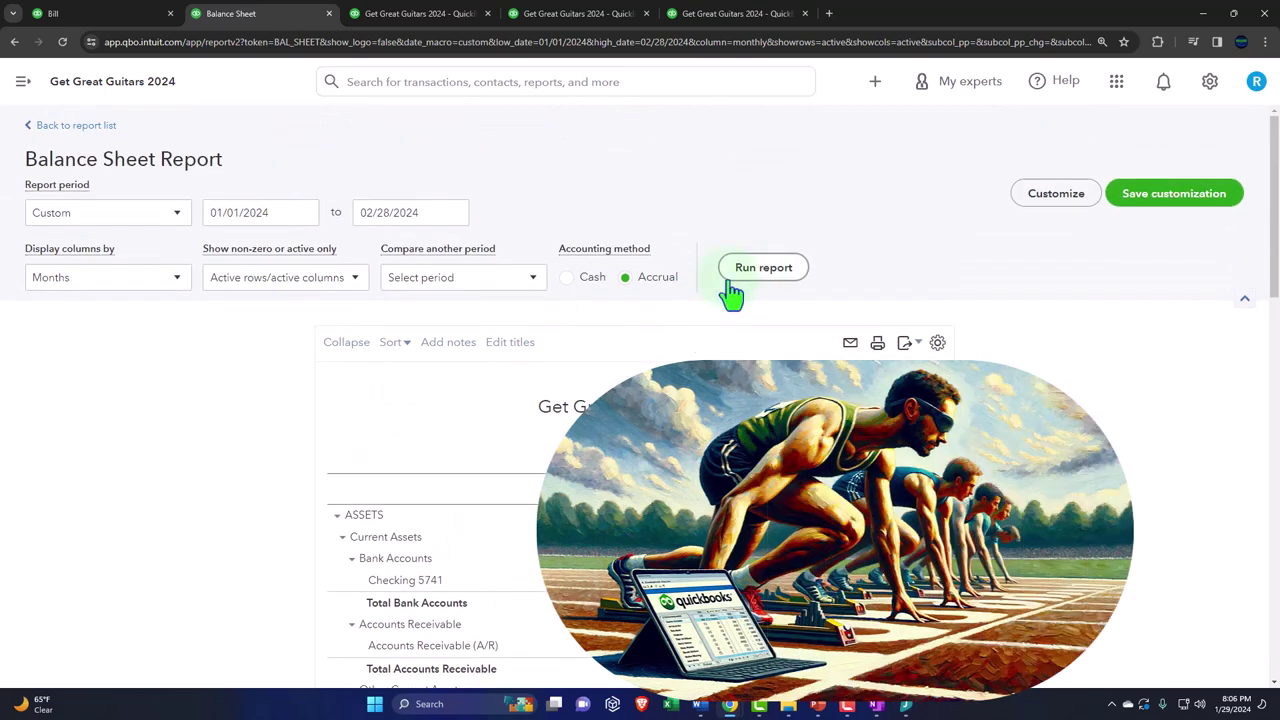
{"action": "scroll", "coordinate": [280, 449], "scroll_direction": "down", "scroll_amount": 15}
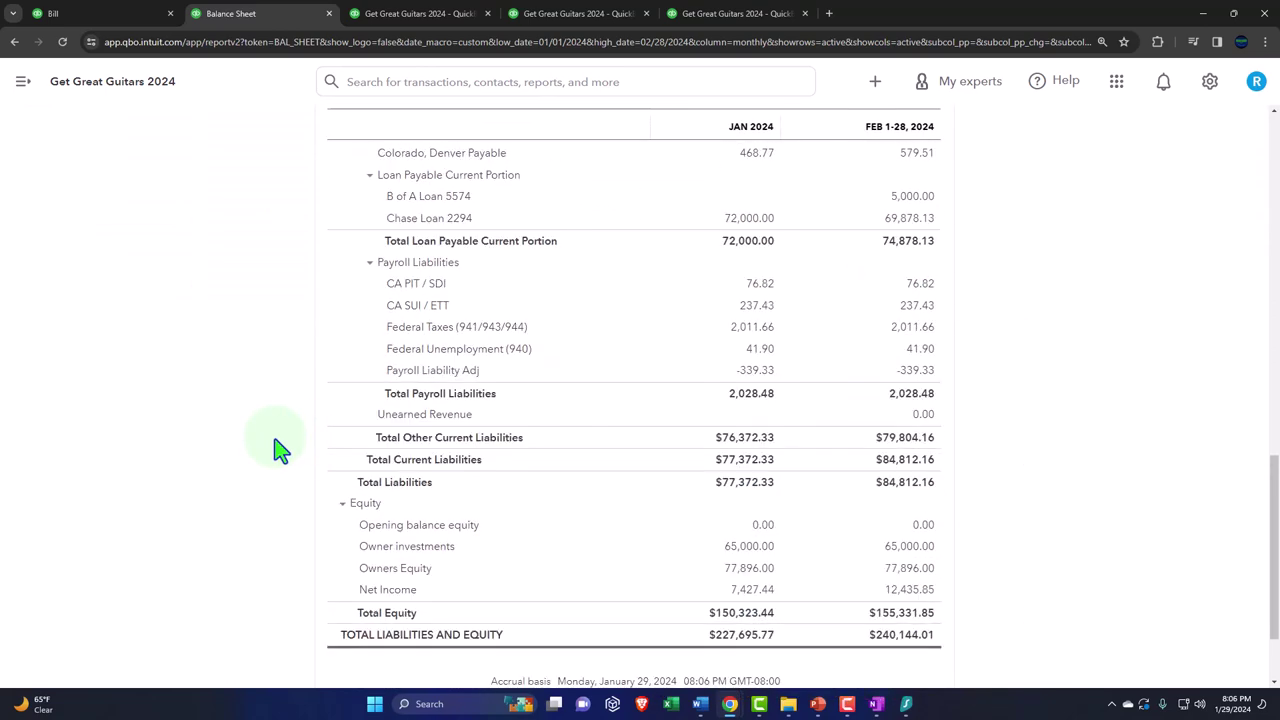
Rerun the Profit and Loss report for January and February 2024 and review the expenses and net income
{"action": "left_click", "coordinate": [405, 14]}
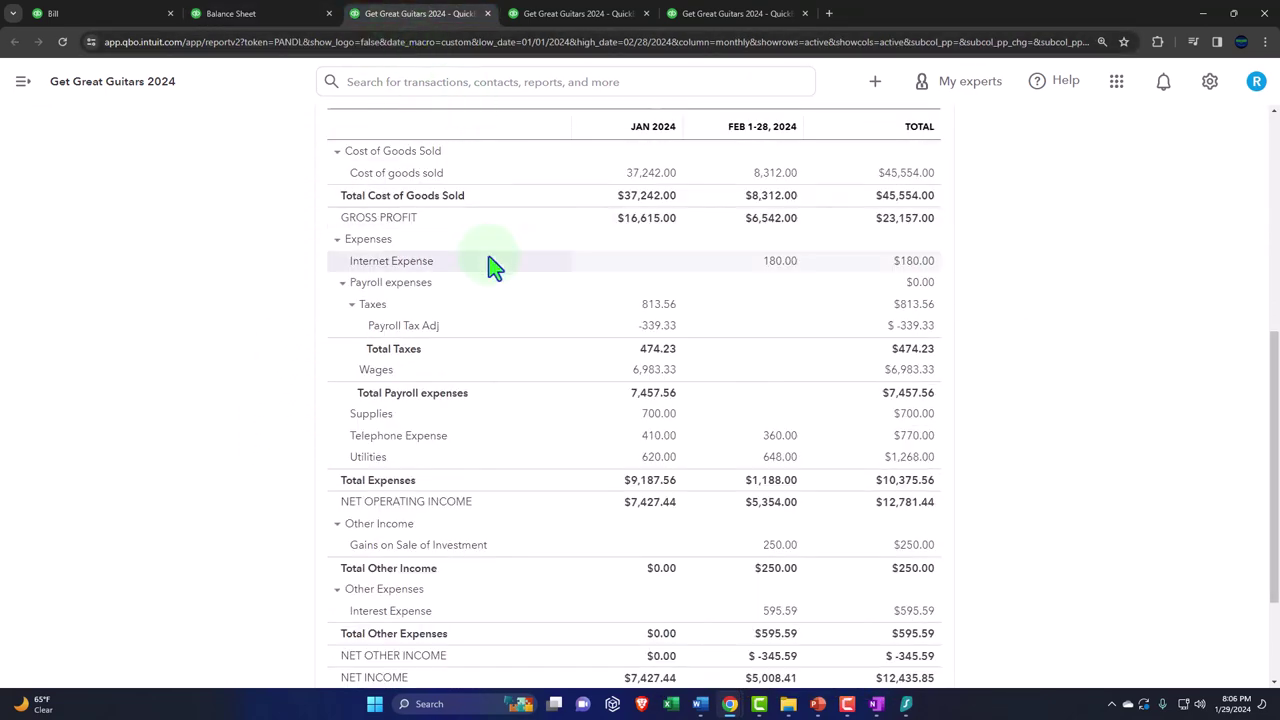
{"action": "scroll", "coordinate": [495, 270], "scroll_direction": "up", "scroll_amount": 5}
{"action": "scroll", "coordinate": [745, 385], "scroll_direction": "down", "scroll_amount": 2}
{"action": "scroll", "coordinate": [740, 403], "scroll_direction": "down", "scroll_amount": 5}
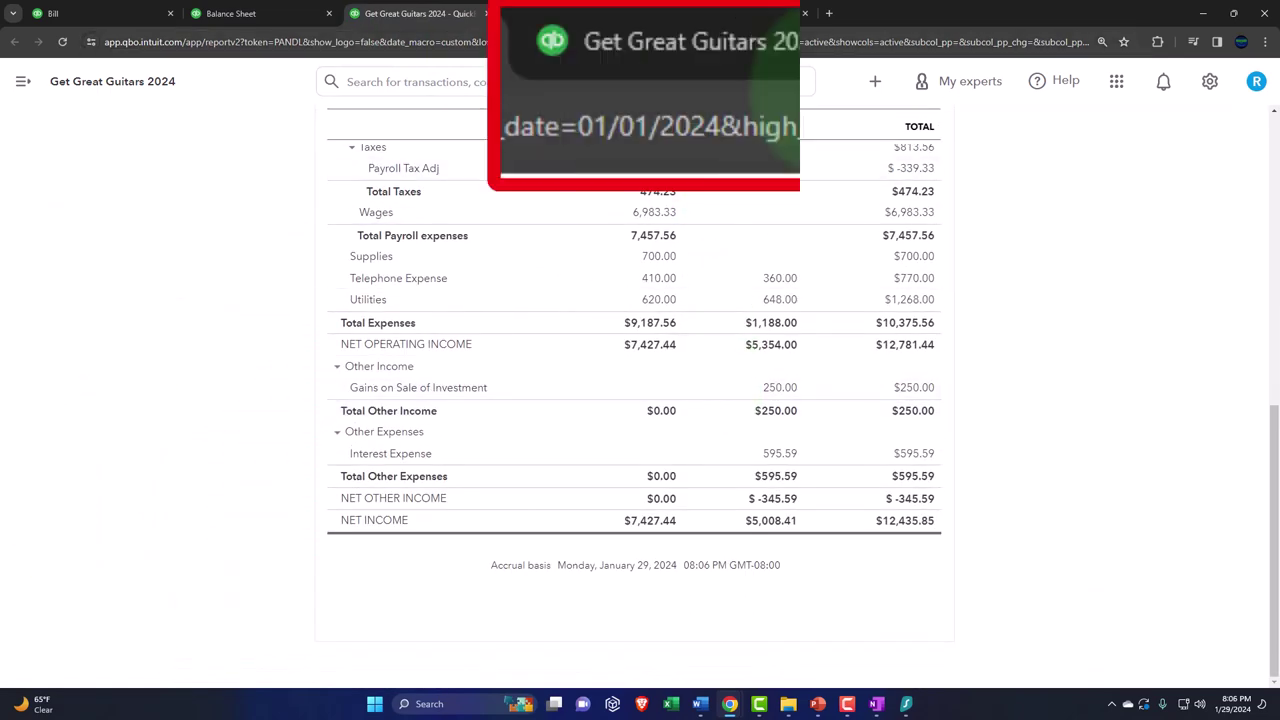
Rerun the Trial Balance report for 01/01/2024 to 02/28/2024 and bring up its account list
{"action": "left_click", "coordinate": [580, 13]}
{"action": "scroll", "coordinate": [437, 227], "scroll_direction": "up", "scroll_amount": 2}
{"action": "left_click", "coordinate": [552, 272]}
{"action": "scroll", "coordinate": [200, 428], "scroll_direction": "down", "scroll_amount": 3}
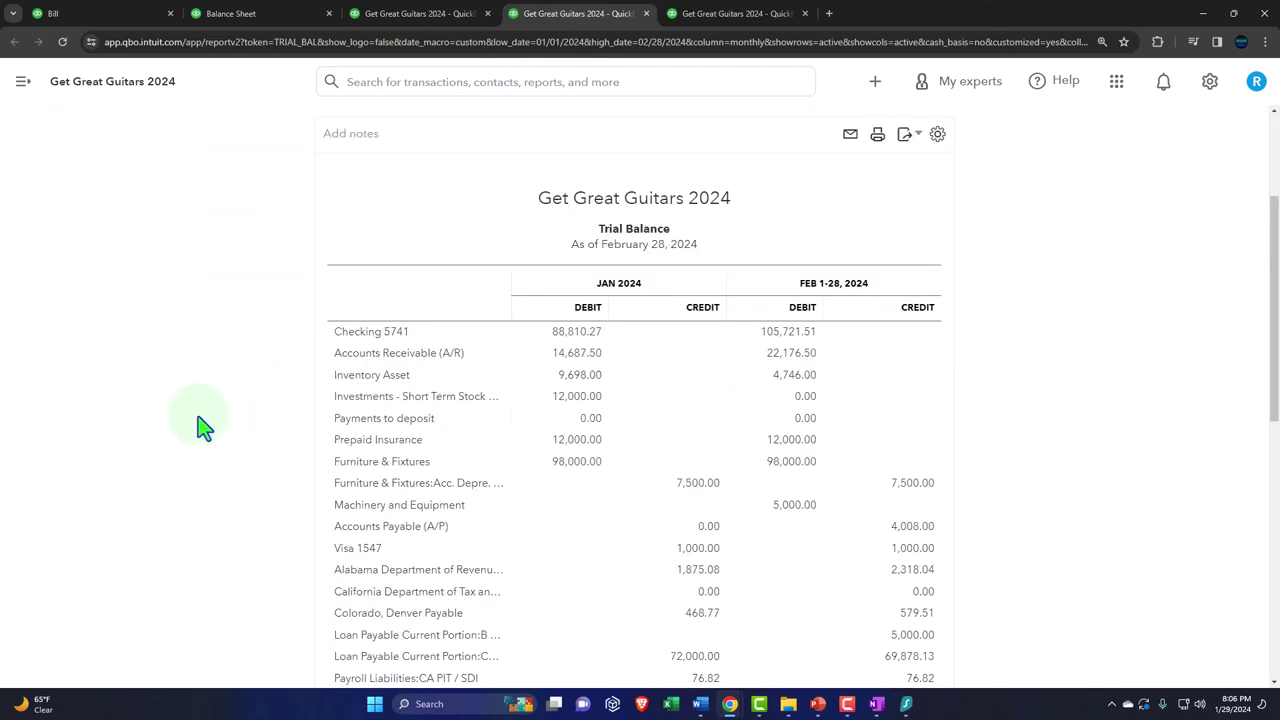
Enlarge the Trial Balance and examine the January and February balances from Checking through equity, income and expenses to the totals
{"action": "key", "text": "ctrl+plus"}
{"action": "key", "text": "ctrl+plus"}
{"action": "key", "text": "ctrl+plus"}
{"action": "key", "text": "ctrl+plus"}
{"action": "scroll", "coordinate": [200, 428], "scroll_direction": "down", "scroll_amount": 1}
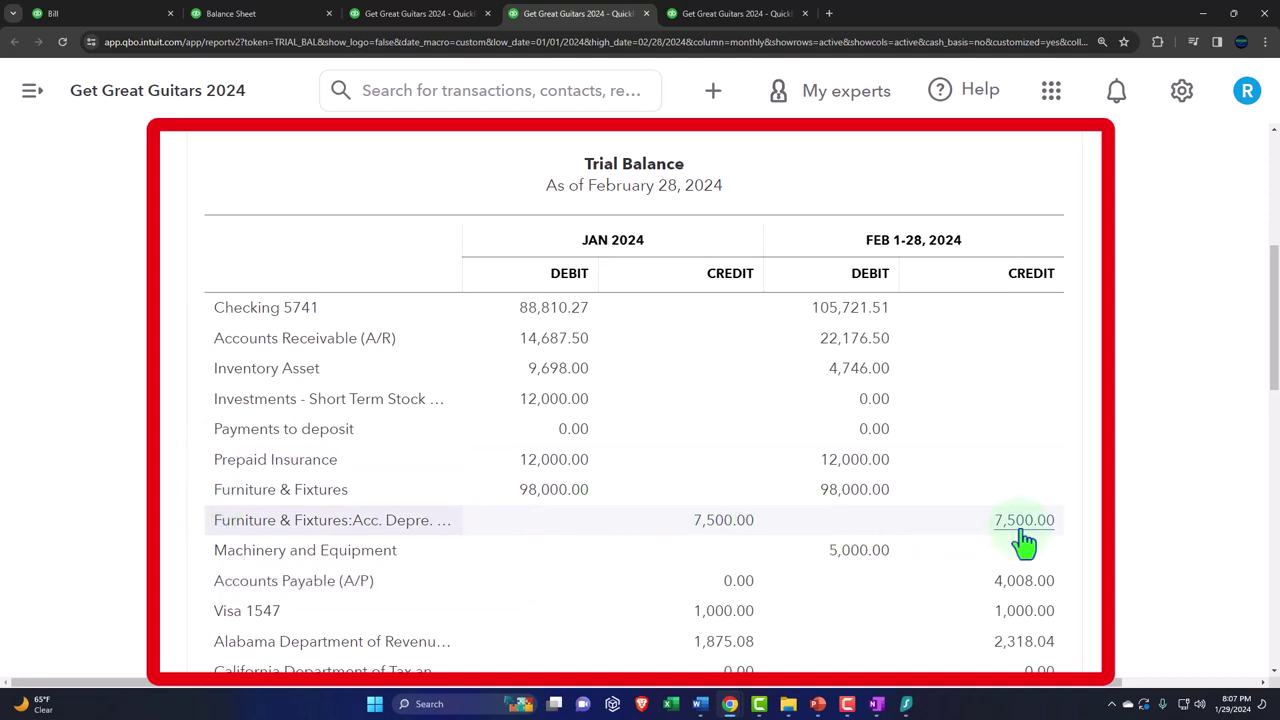
{"action": "scroll", "coordinate": [866, 505], "scroll_direction": "down", "scroll_amount": 1}
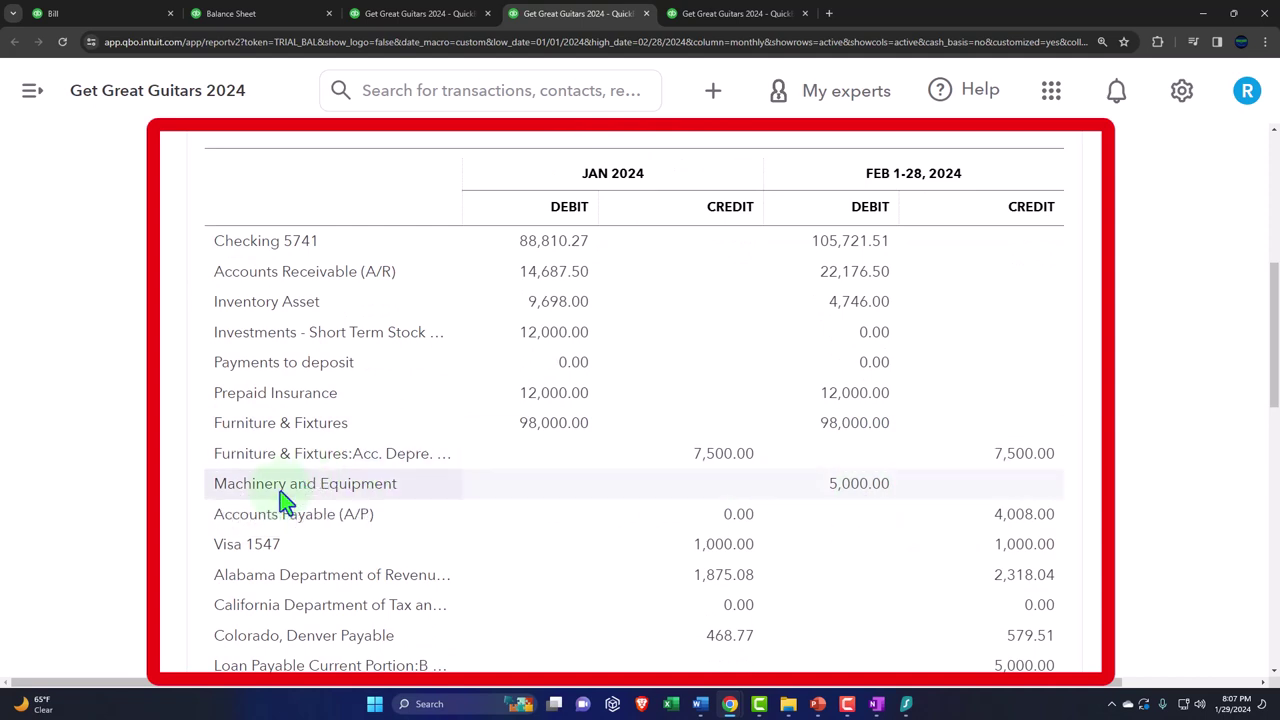
{"action": "scroll", "coordinate": [281, 505], "scroll_direction": "down", "scroll_amount": 2}
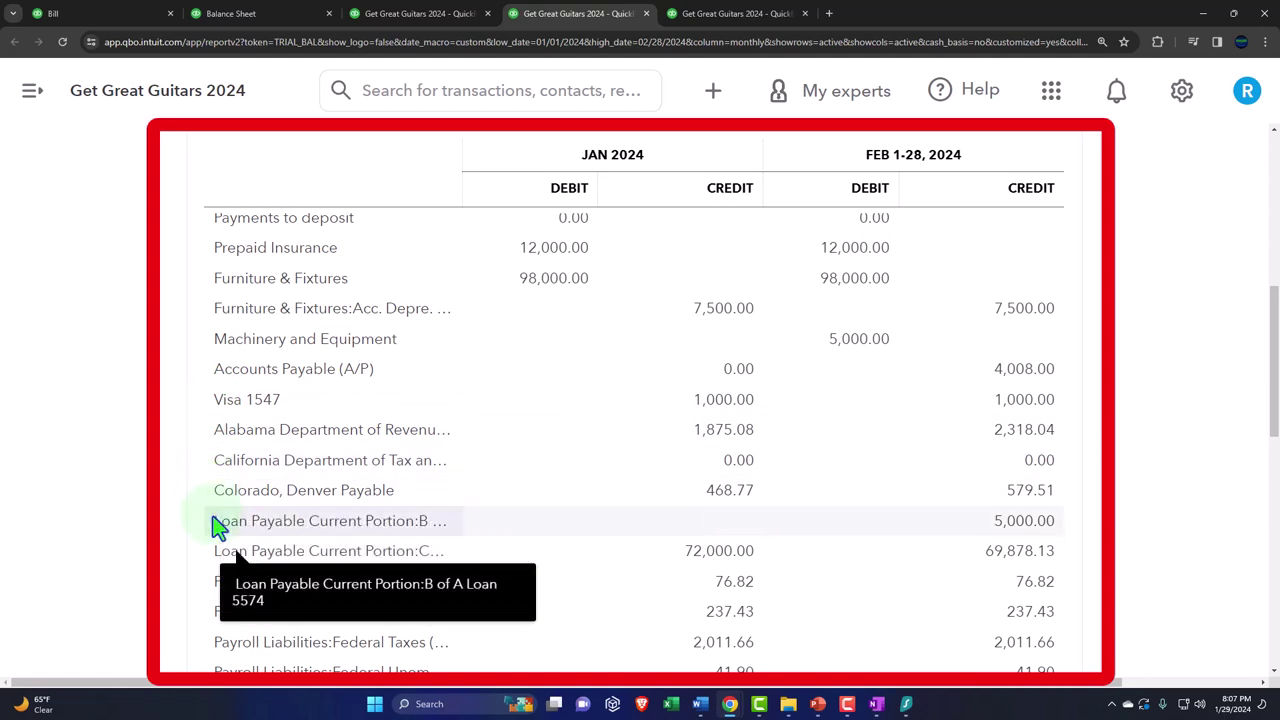
{"action": "scroll", "coordinate": [216, 522], "scroll_direction": "down", "scroll_amount": 1}
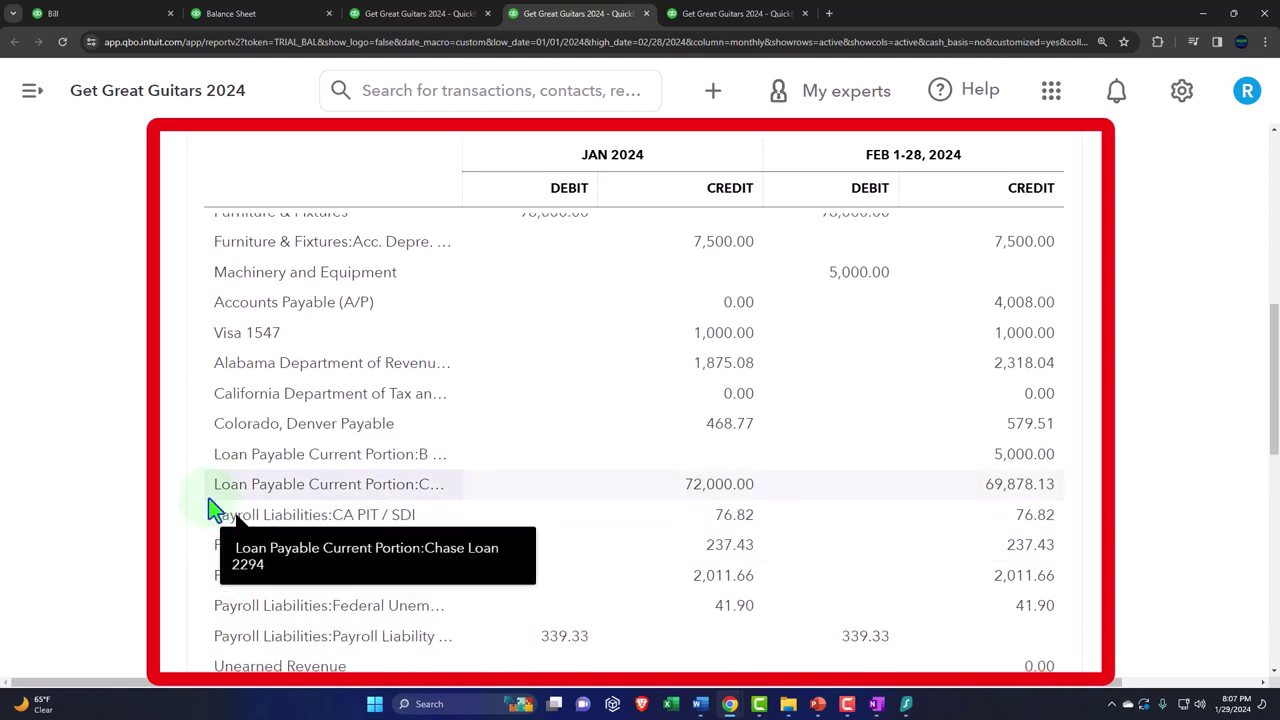
{"action": "scroll", "coordinate": [215, 522], "scroll_direction": "down", "scroll_amount": 1}
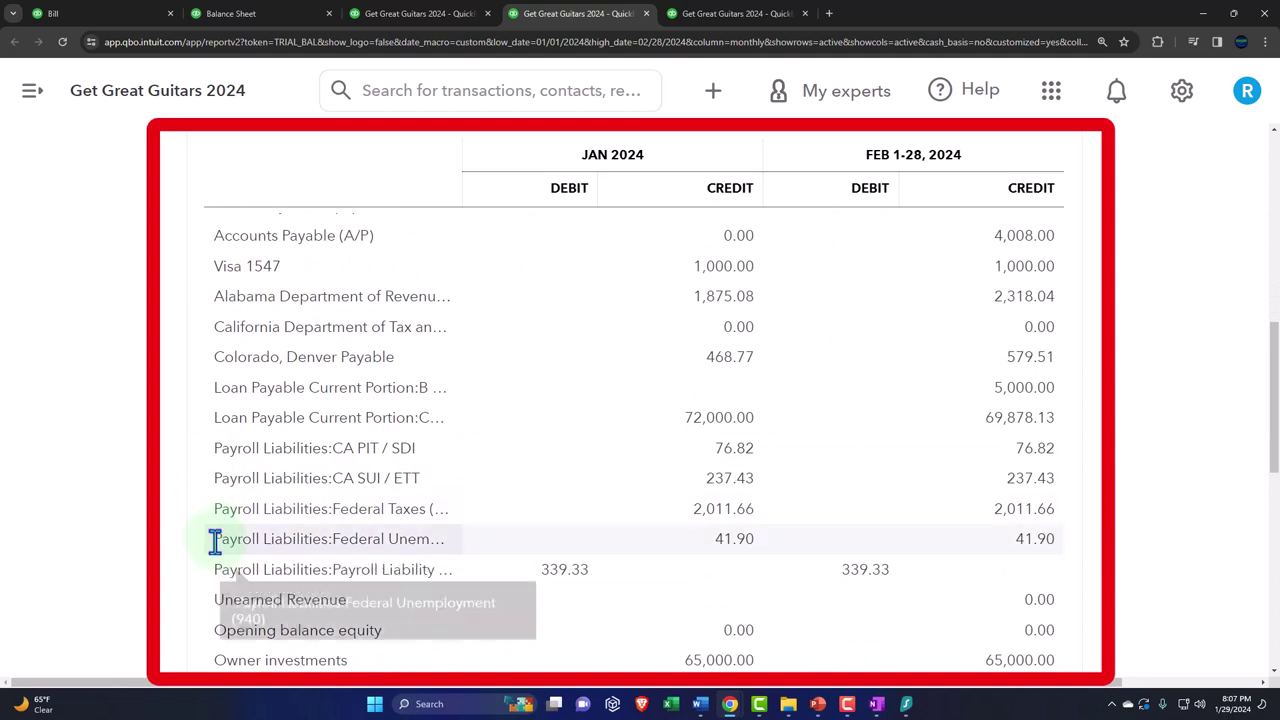
{"action": "scroll", "coordinate": [215, 540], "scroll_direction": "down", "scroll_amount": 1}
{"action": "scroll", "coordinate": [215, 540], "scroll_direction": "down", "scroll_amount": 1}
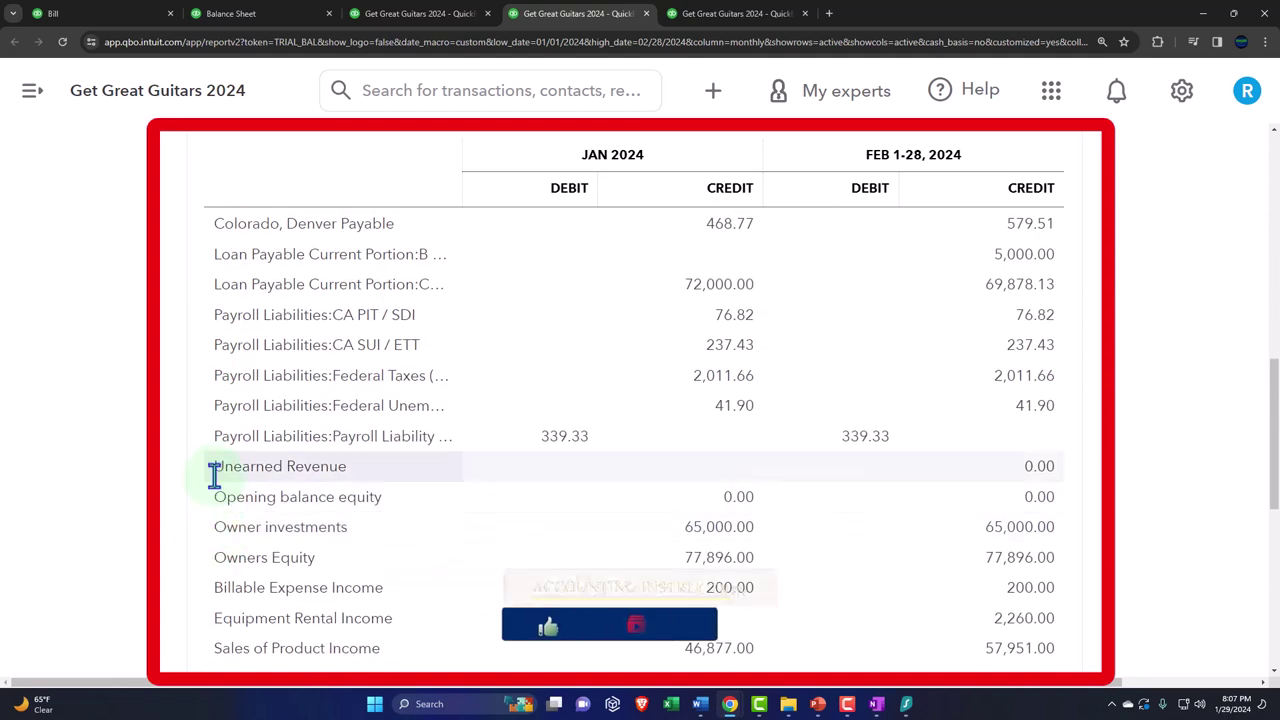
{"action": "scroll", "coordinate": [215, 476], "scroll_direction": "down", "scroll_amount": 1}
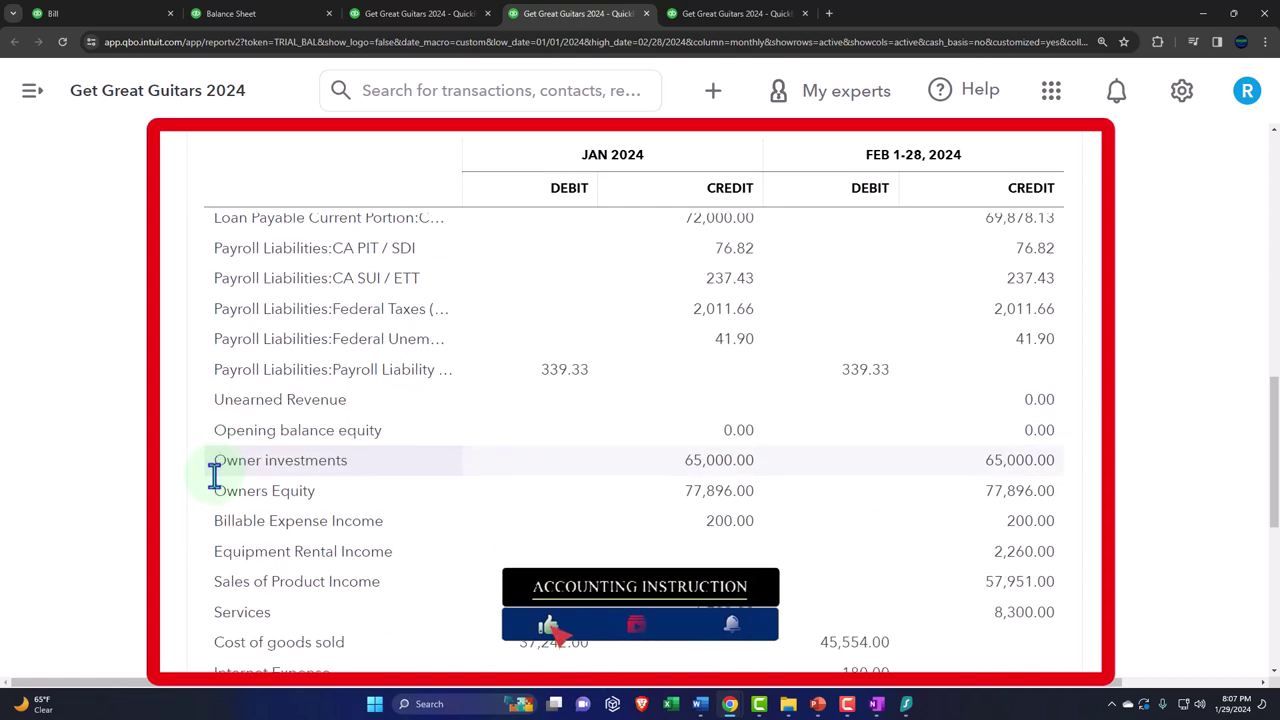
{"action": "scroll", "coordinate": [211, 449], "scroll_direction": "down", "scroll_amount": 1}
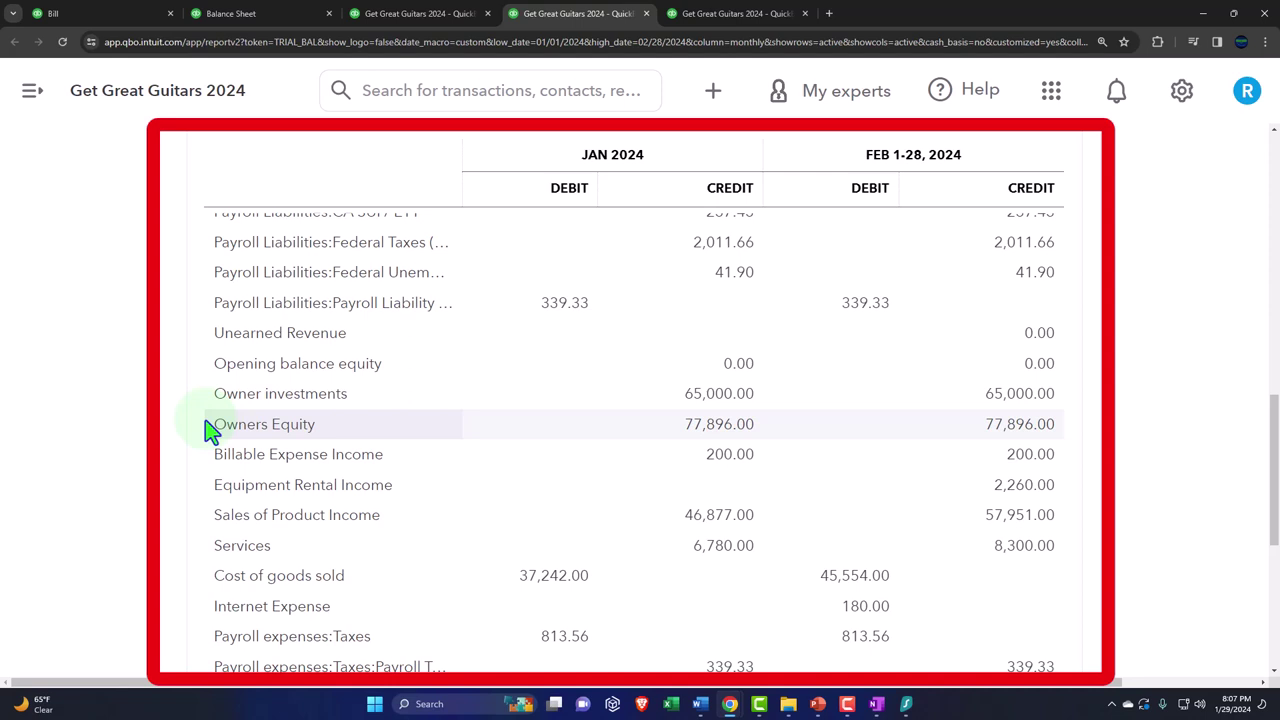
{"action": "scroll", "coordinate": [210, 428], "scroll_direction": "down", "scroll_amount": 2}
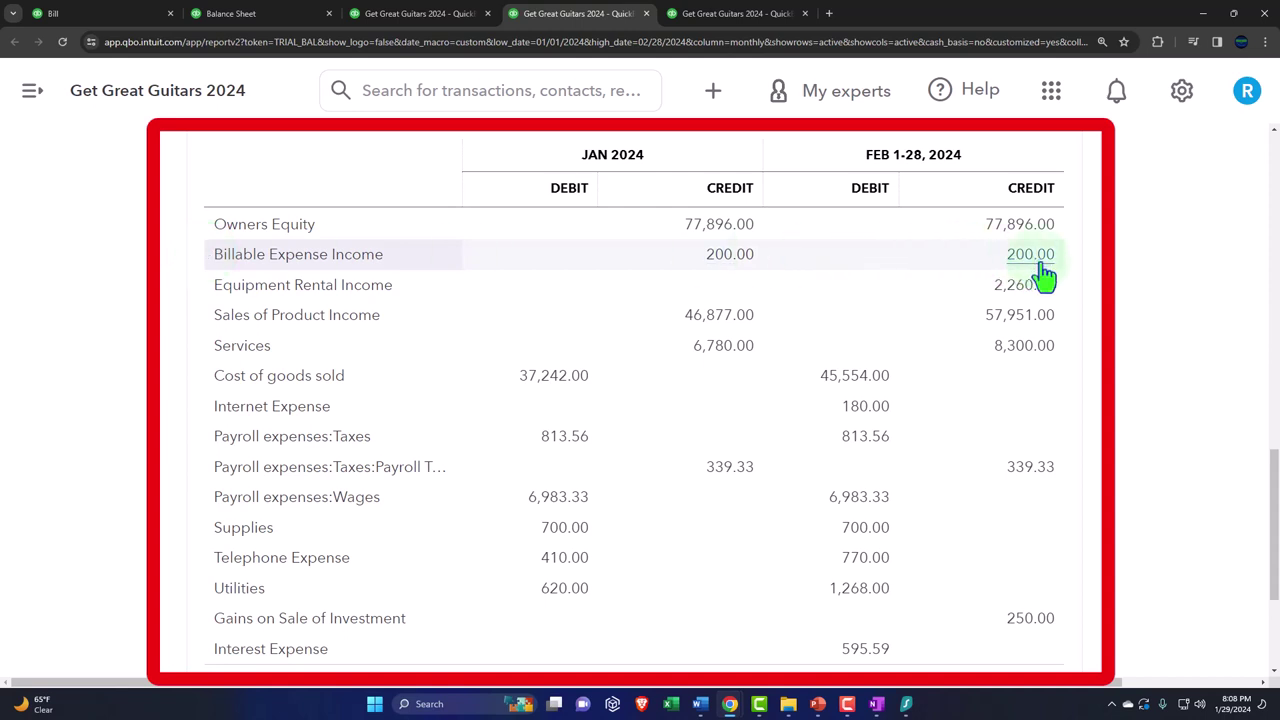
{"action": "scroll", "coordinate": [1056, 337], "scroll_direction": "down", "scroll_amount": 1}
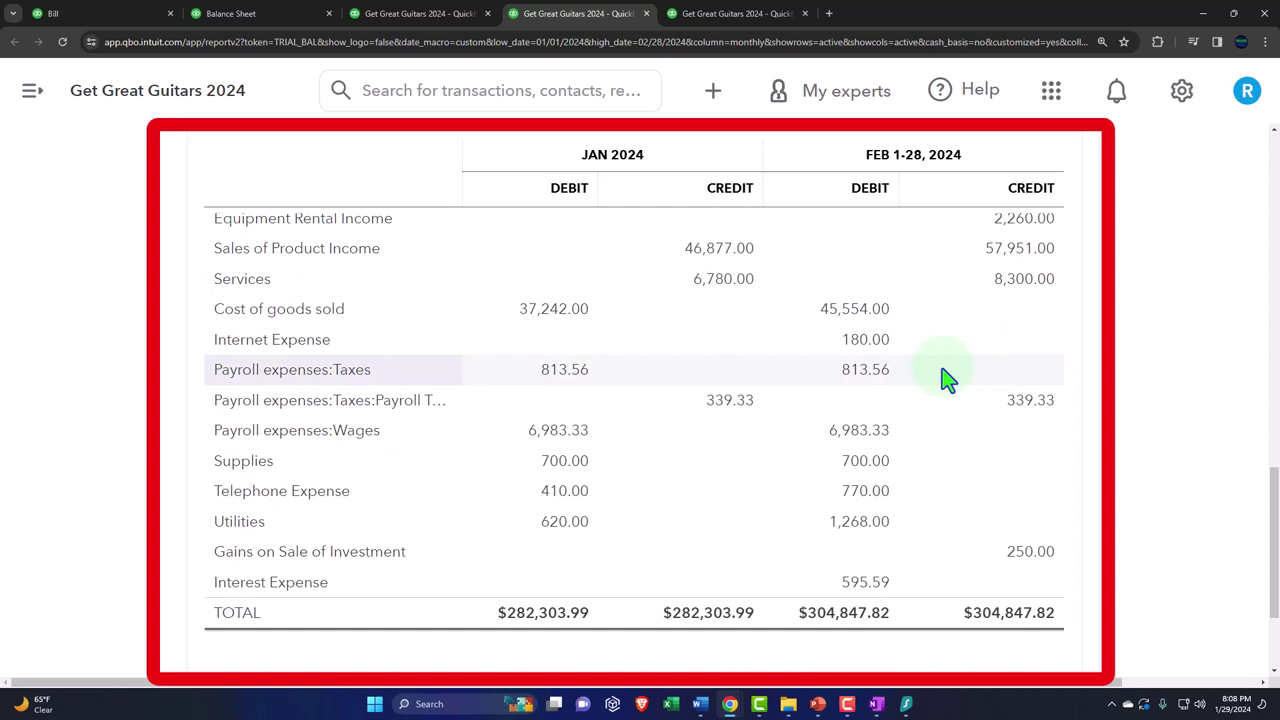
{"action": "scroll", "coordinate": [945, 380], "scroll_direction": "up", "scroll_amount": 1}
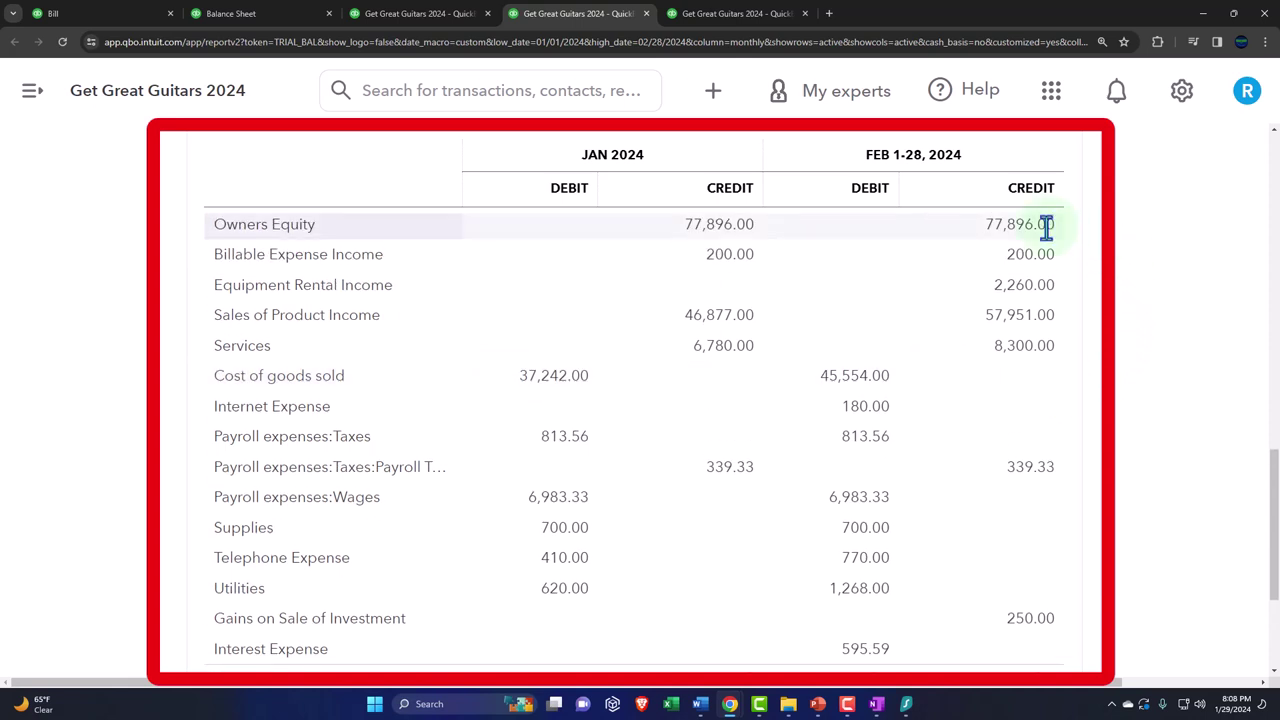
Rerun the Trial Balance with both the start and end dates set to 01/01/2025, and review the liability balances
{"action": "scroll", "coordinate": [63, 471], "scroll_direction": "up", "scroll_amount": 5}
{"action": "scroll", "coordinate": [63, 471], "scroll_direction": "up", "scroll_amount": 10}
{"action": "left_click_drag", "start_coordinate": [432, 255], "coordinate": [309, 246]}
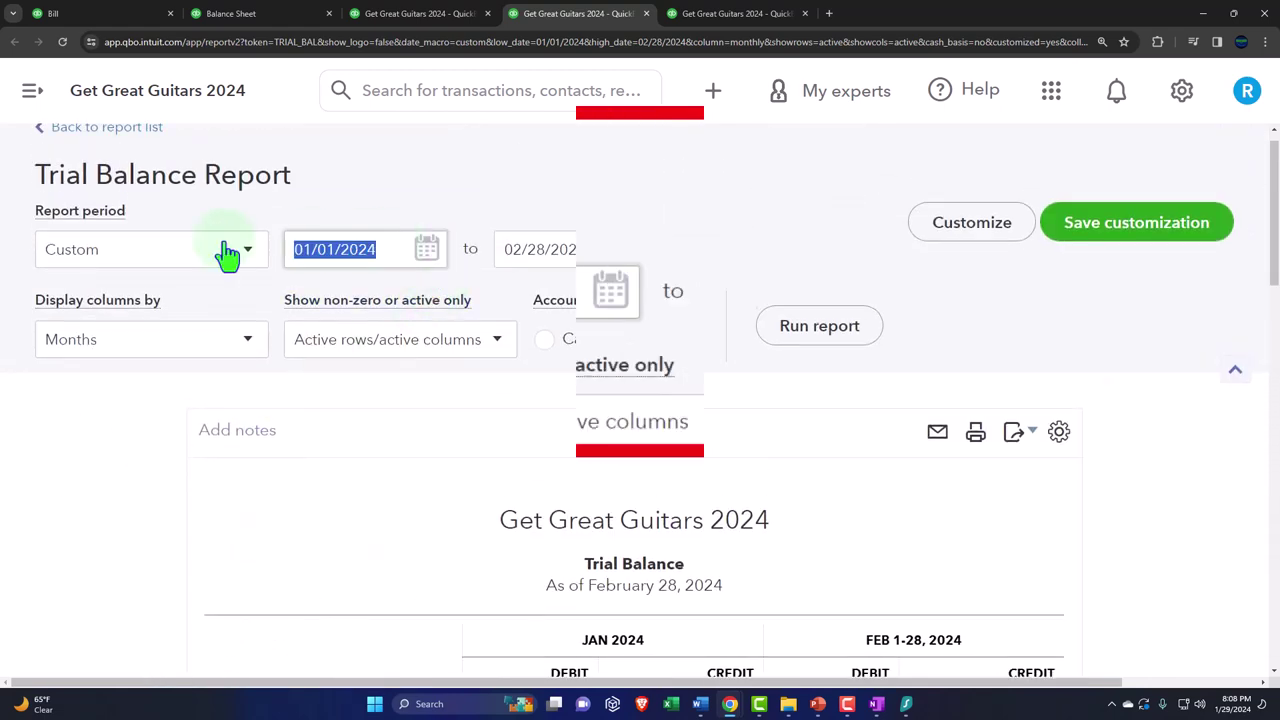
{"action": "type", "text": "01012025"}
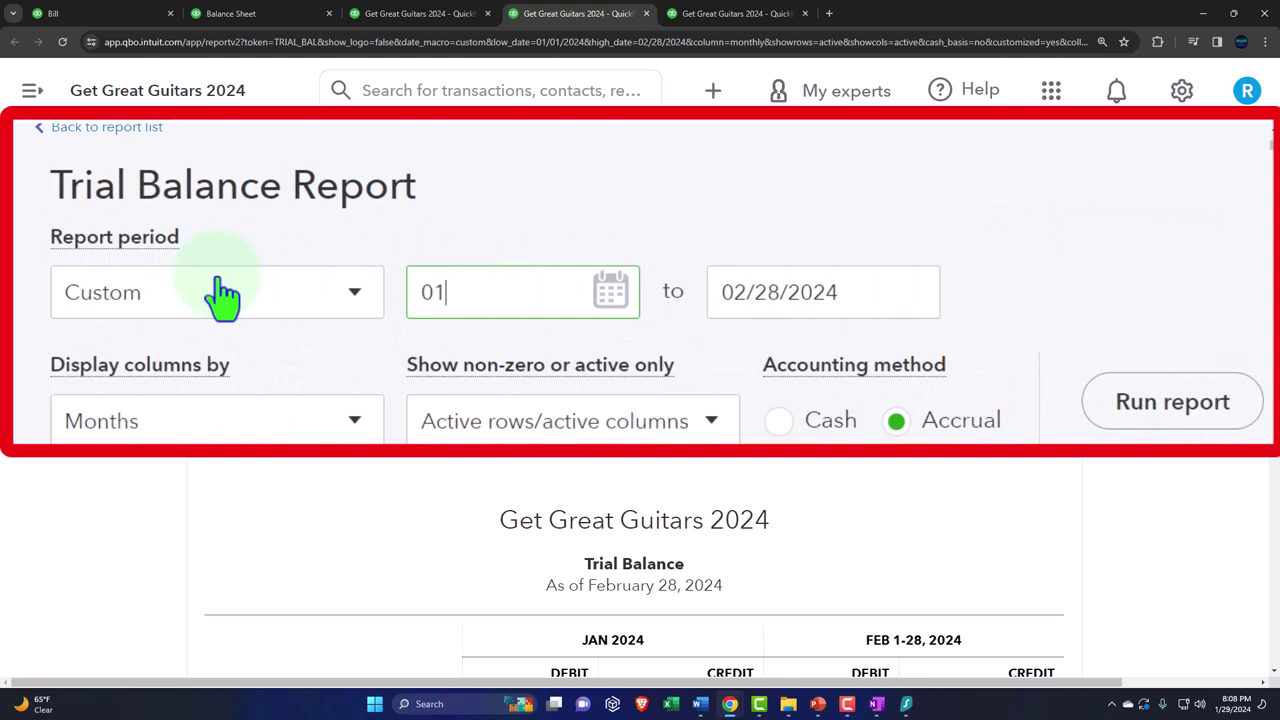
{"action": "key", "text": "Tab"}
{"action": "type", "text": "01/202"}
{"action": "key", "text": "BackSpace"}
{"action": "type", "text": "12025"}
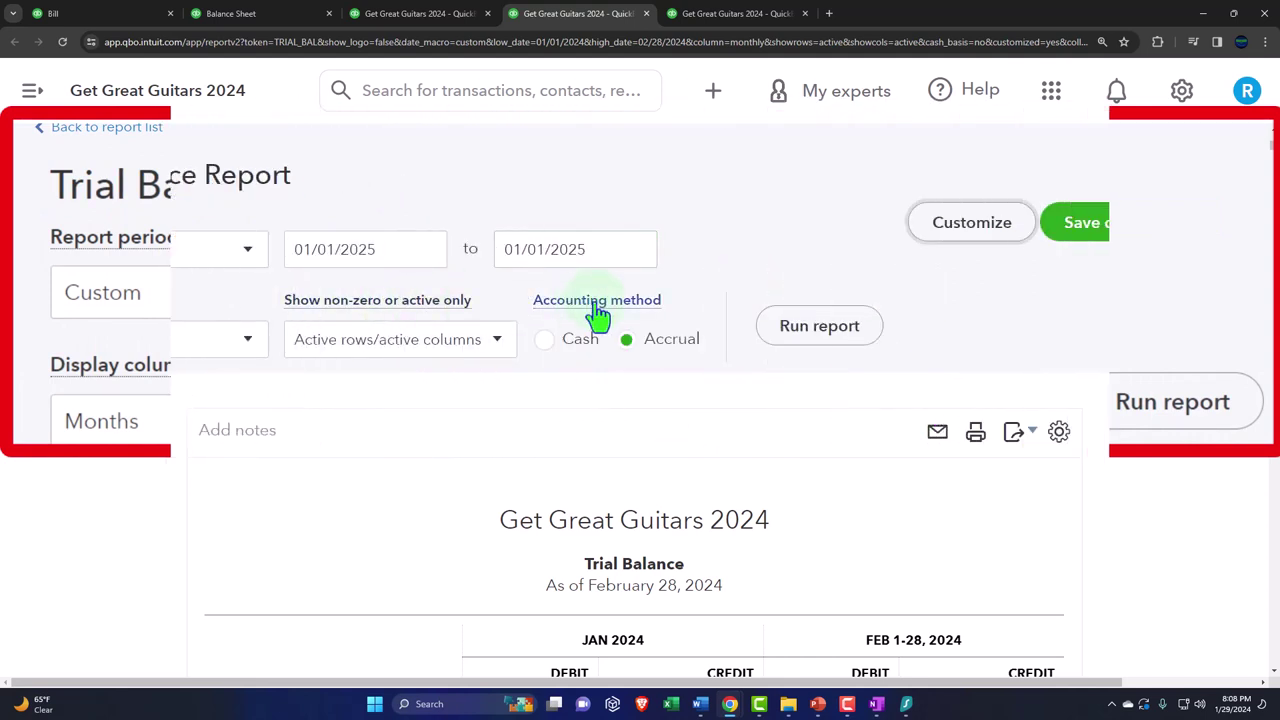
{"action": "left_click", "coordinate": [880, 334]}
{"action": "scroll", "coordinate": [880, 350], "scroll_direction": "down", "scroll_amount": 3}
{"action": "scroll", "coordinate": [880, 360], "scroll_direction": "down", "scroll_amount": 5}
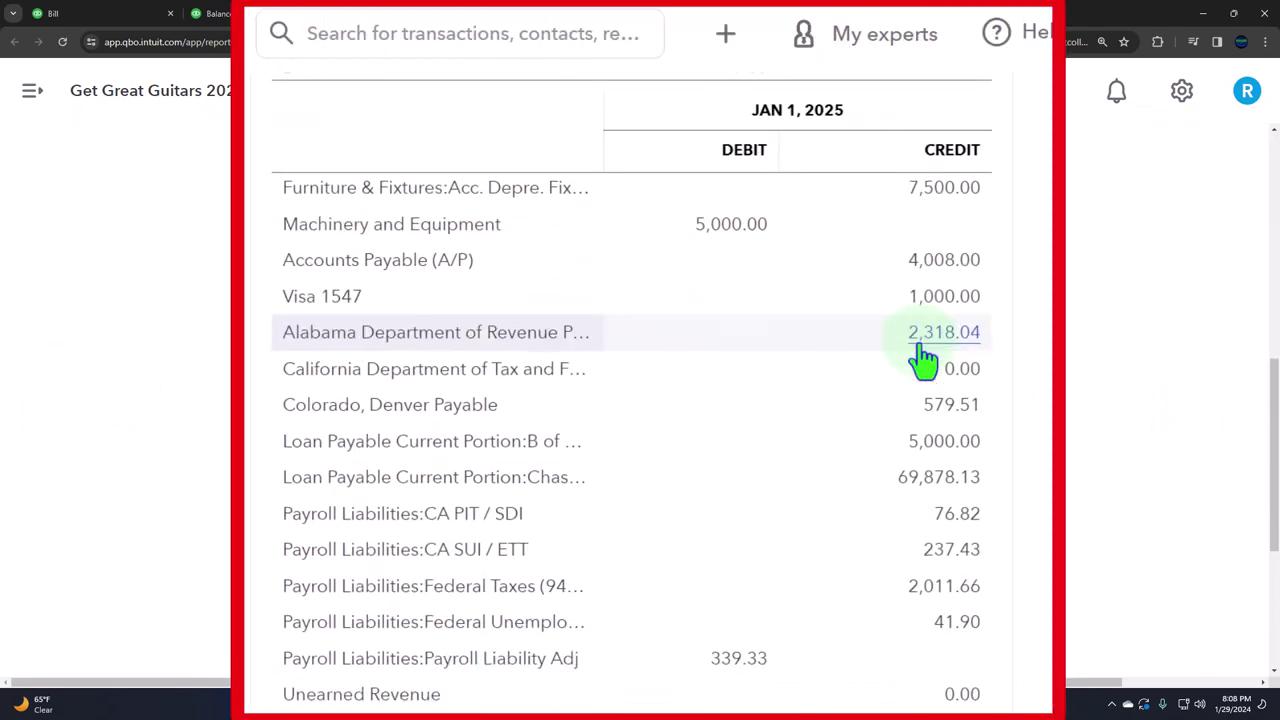